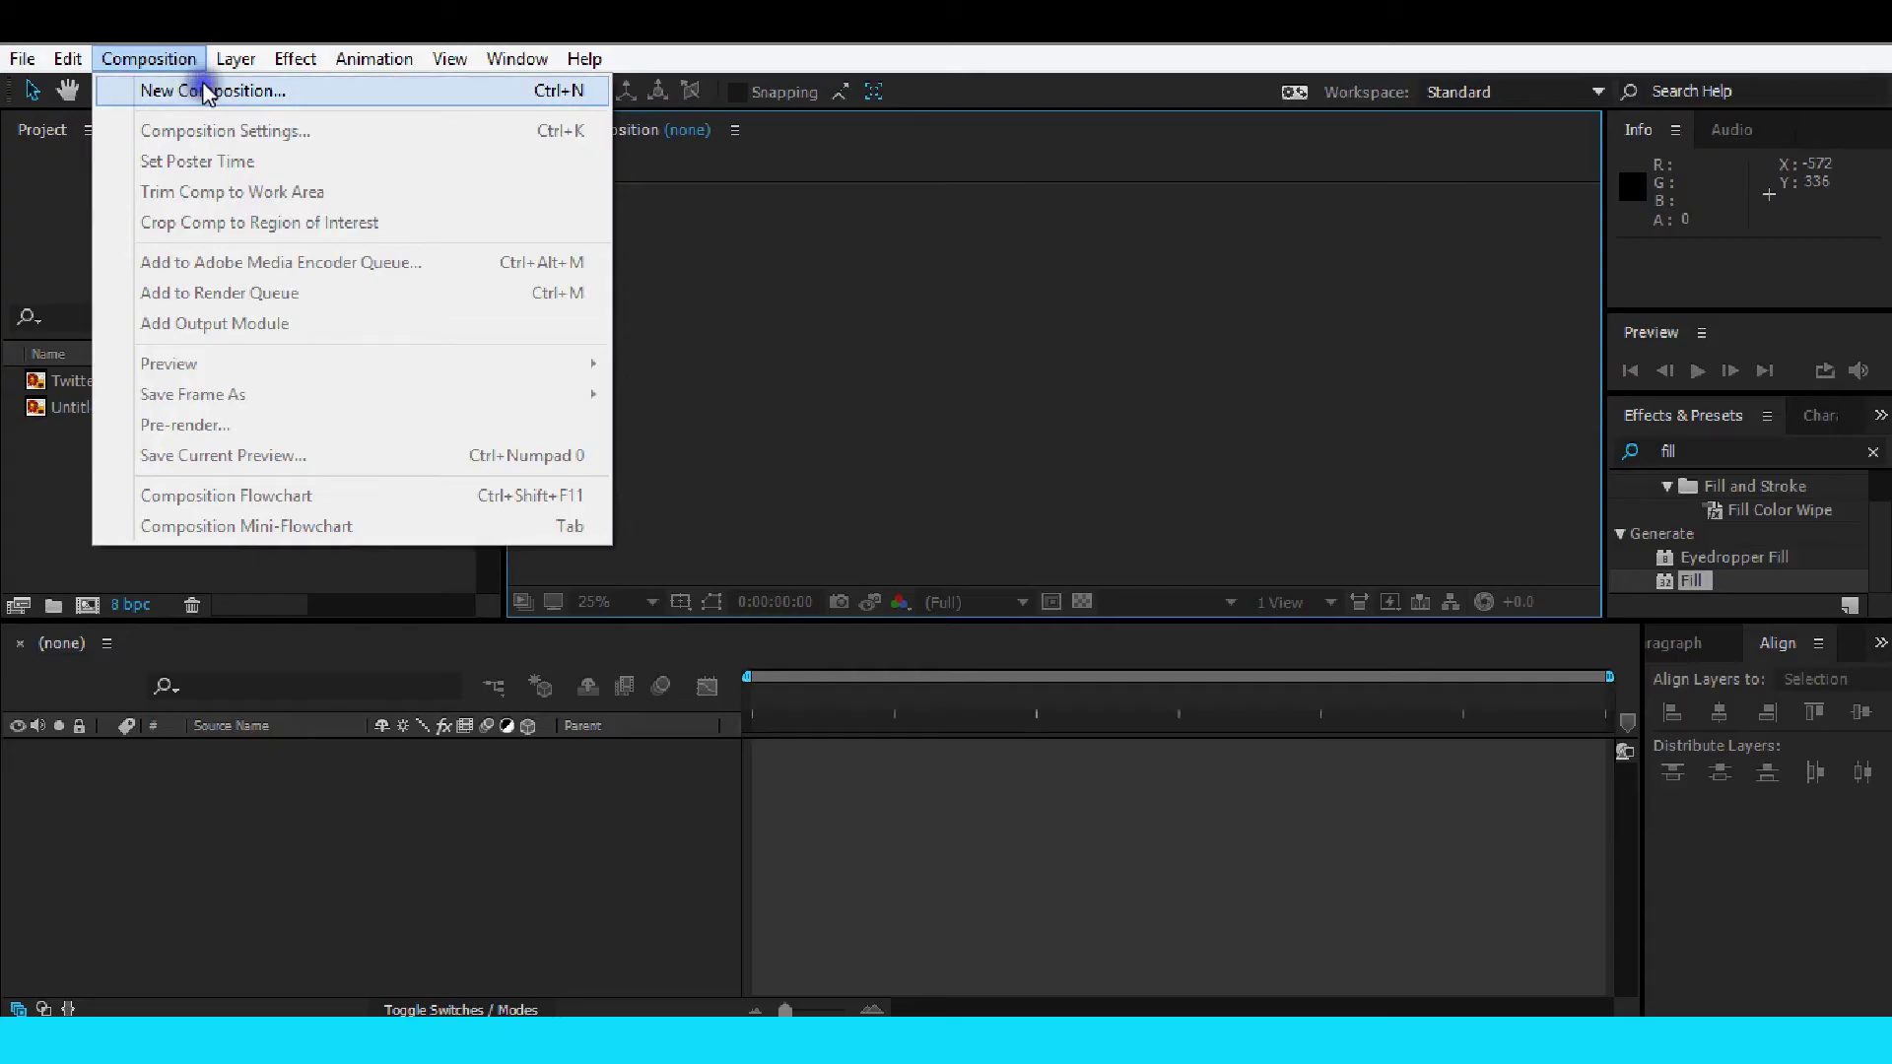
Create Comp 1 with the HDTV 1080 29.97 preset, 1920×1080, 5 seconds long.
click(198, 83)
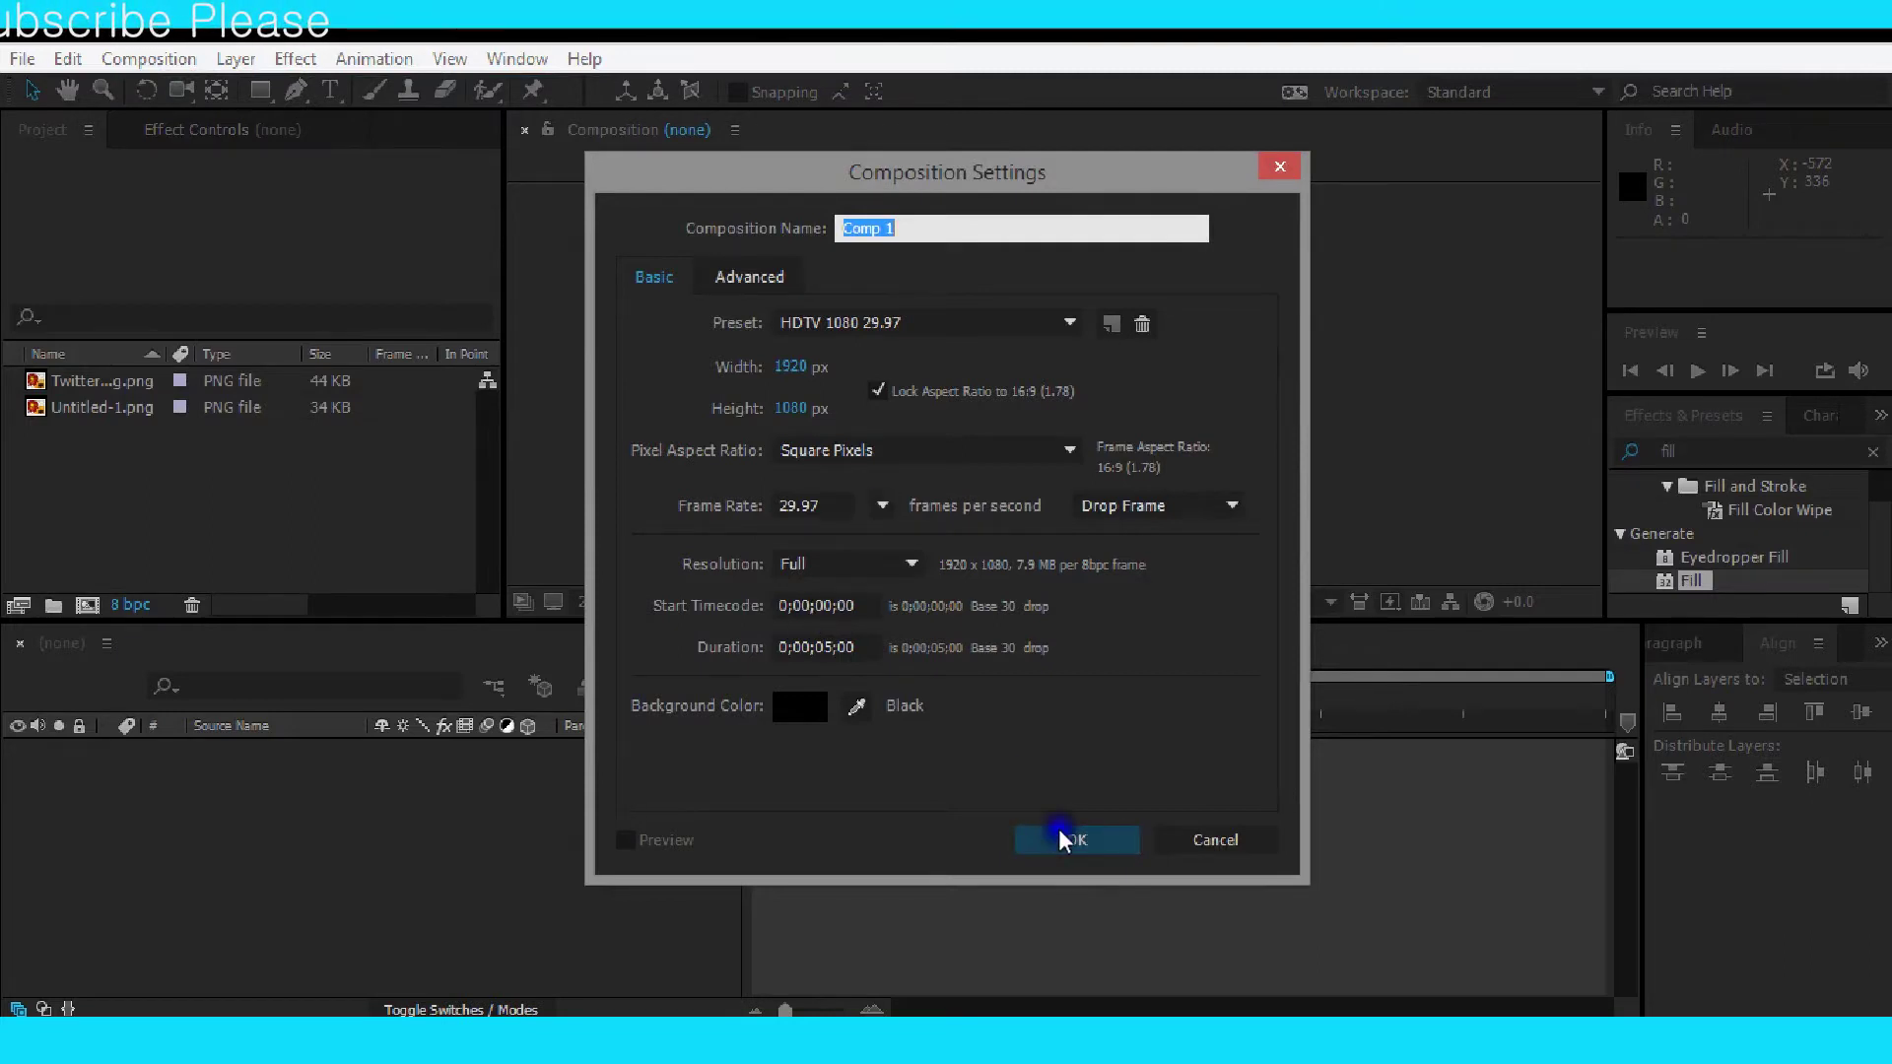
click(1059, 839)
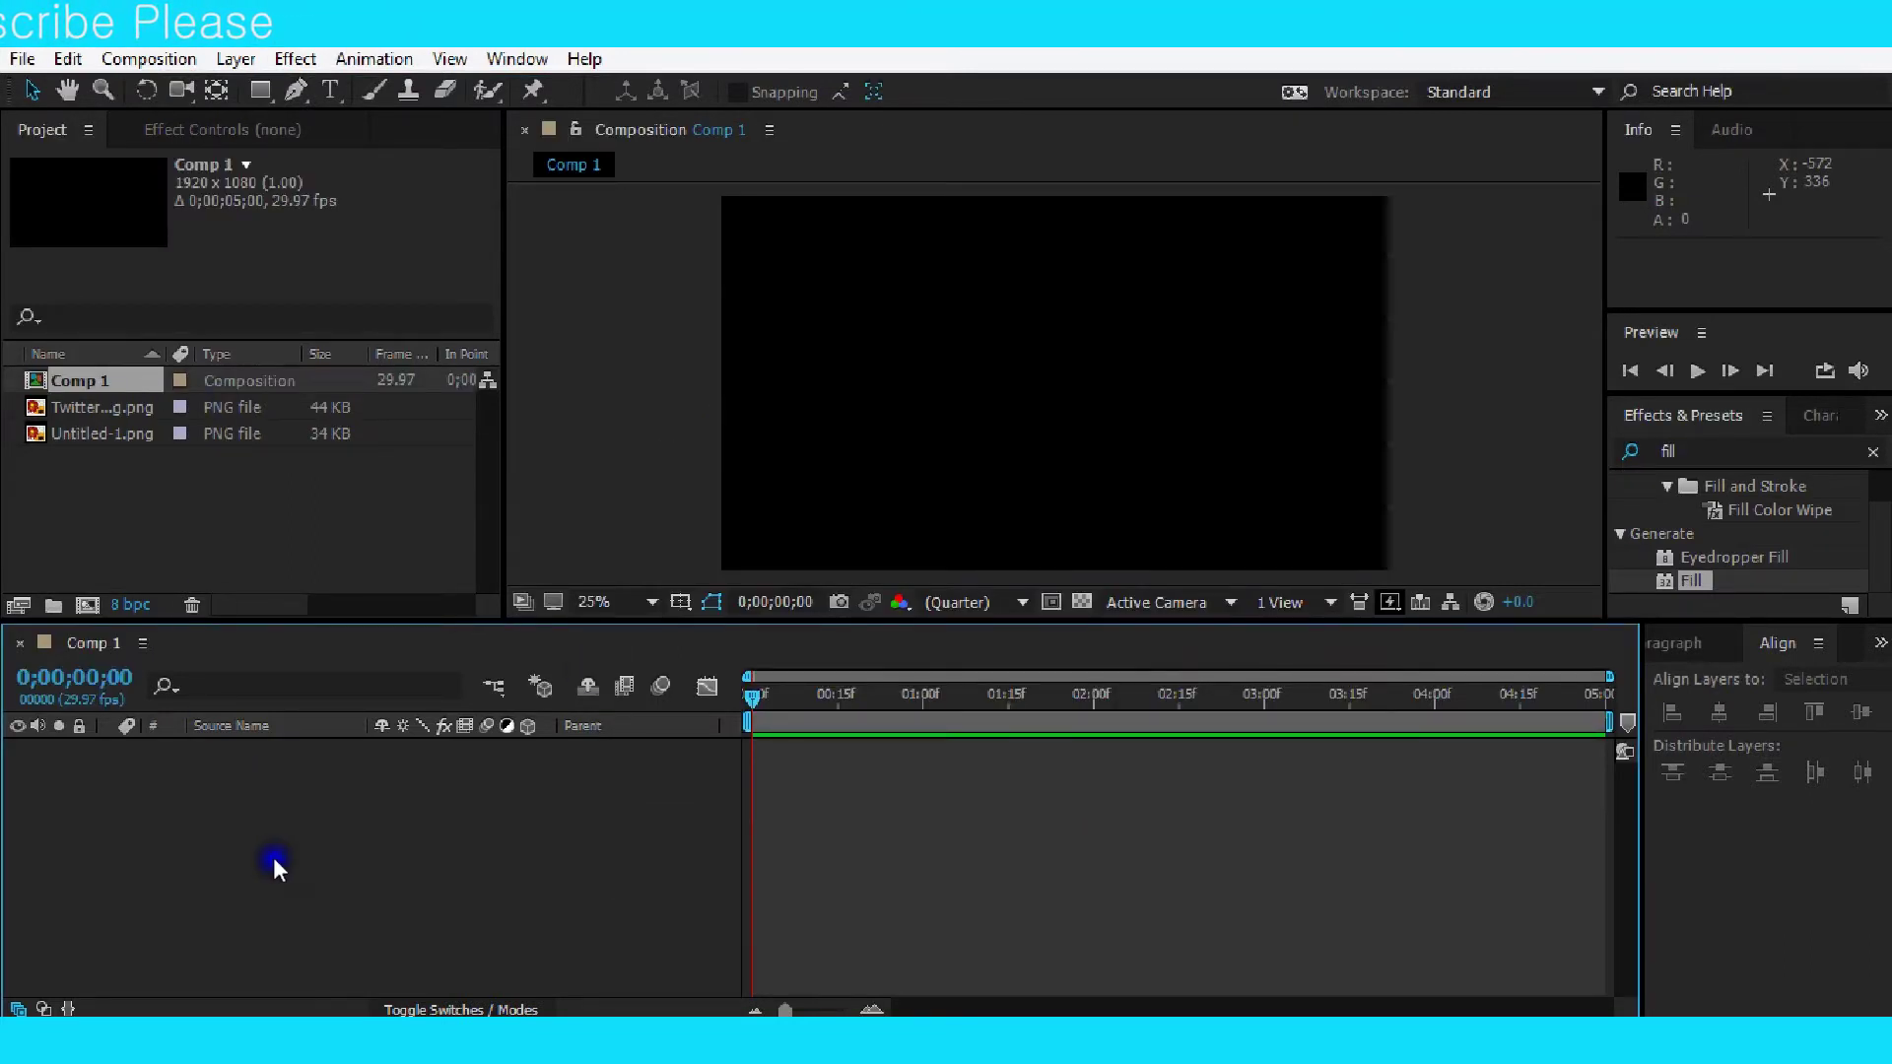
Add an empty Shape Layer 1 spanning Comp 1's full timeline.
click(204, 61)
mouse_move(647, 55)
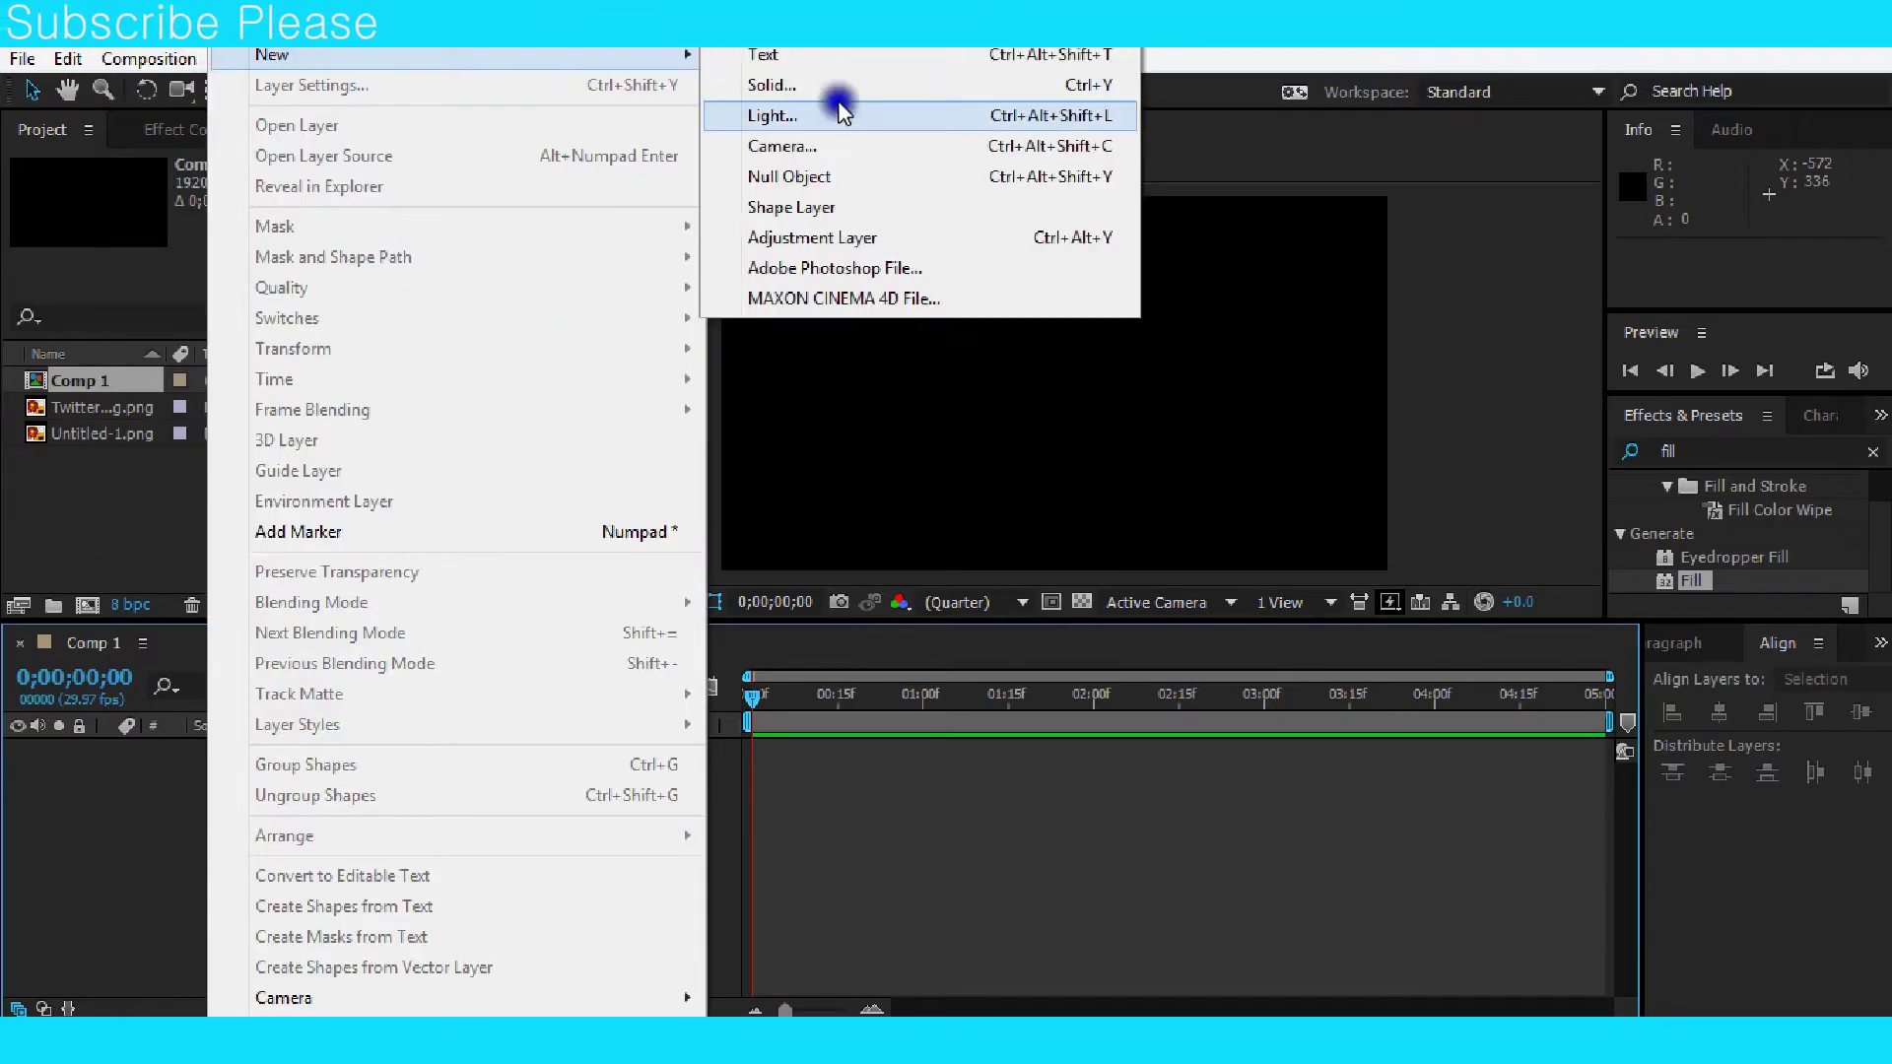
click(846, 207)
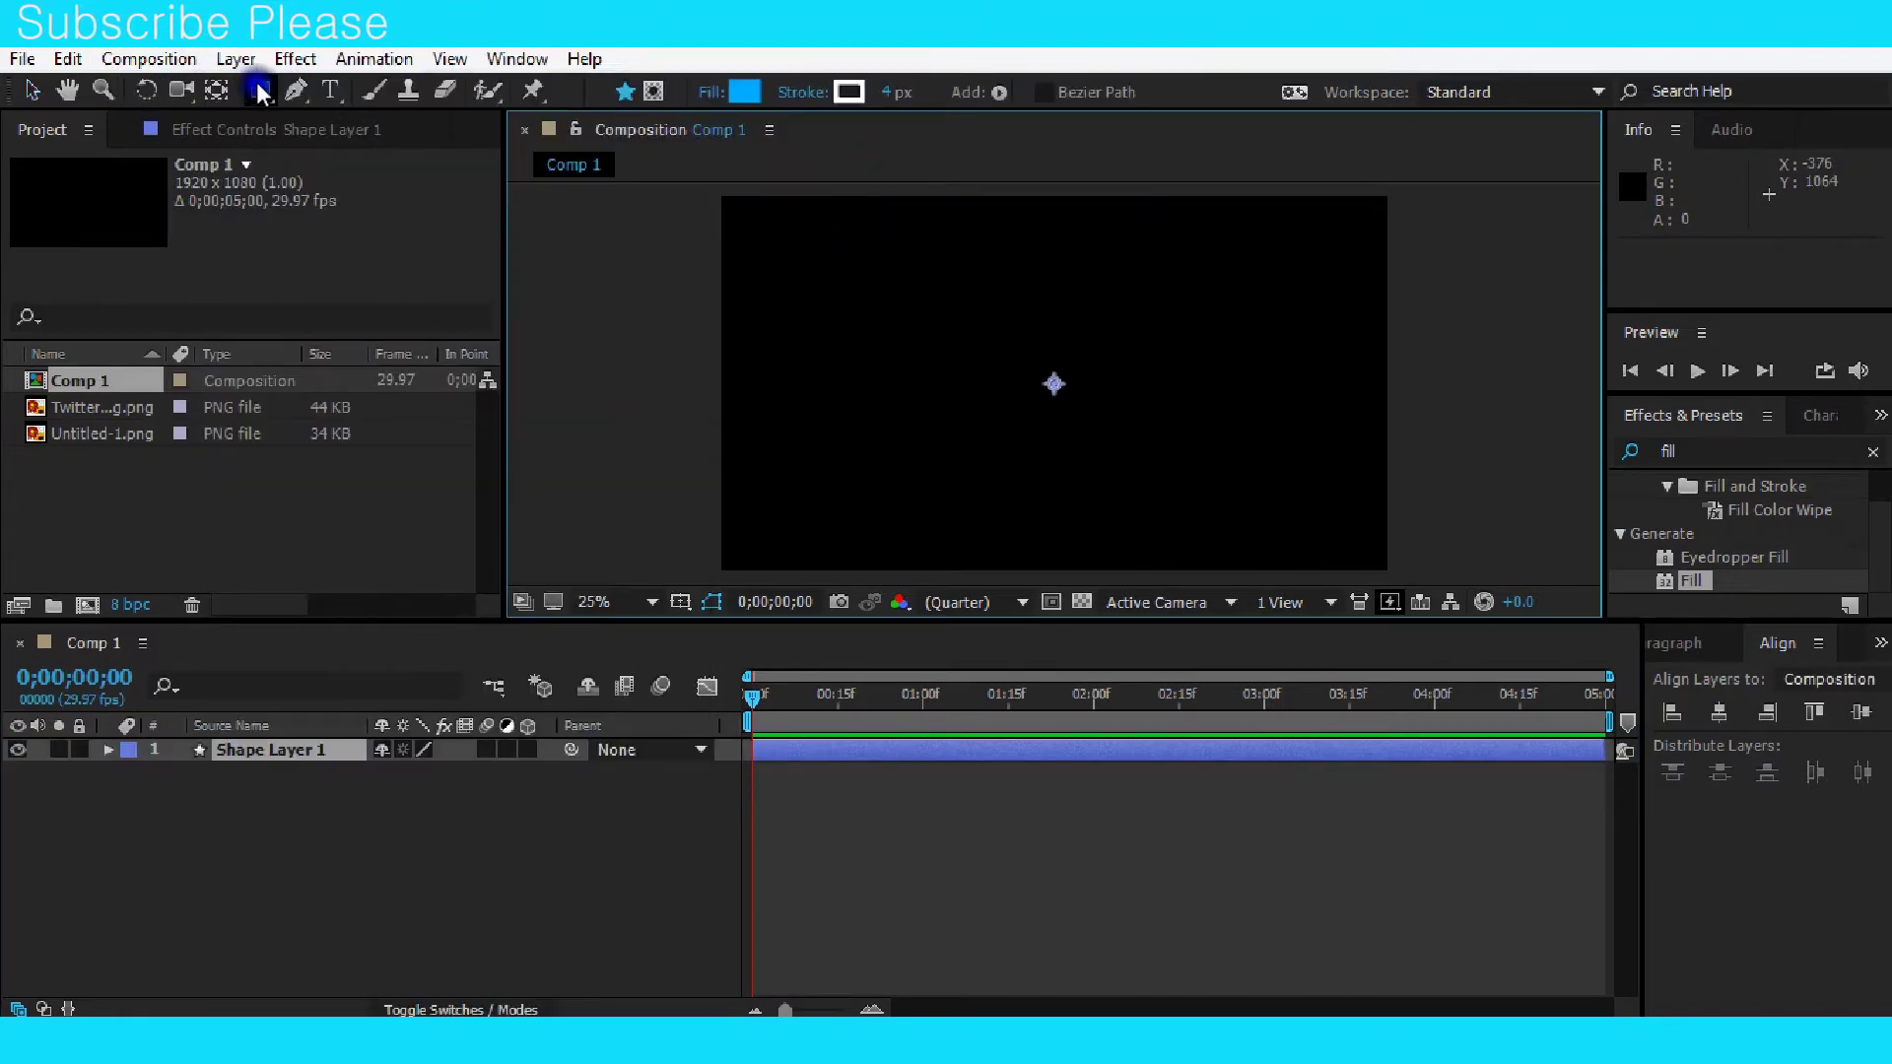
right_click(398, 853)
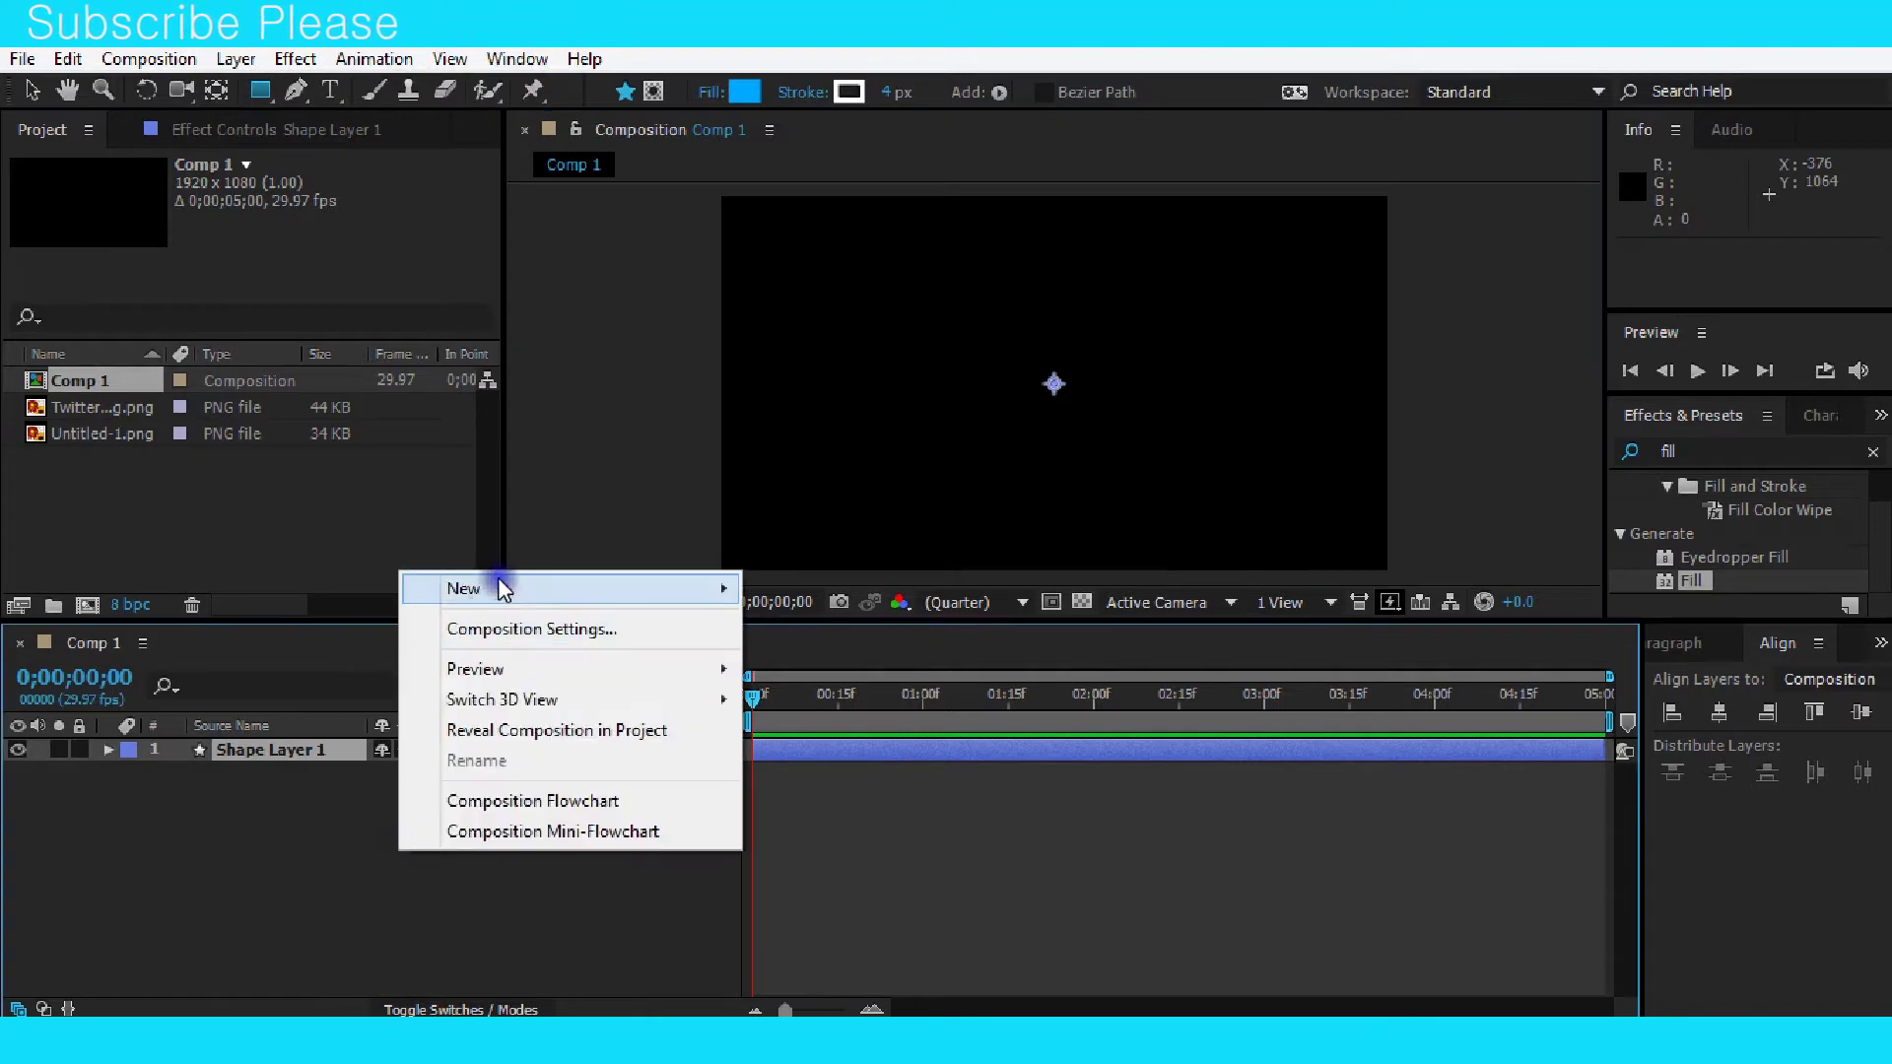
mouse_move(624, 588)
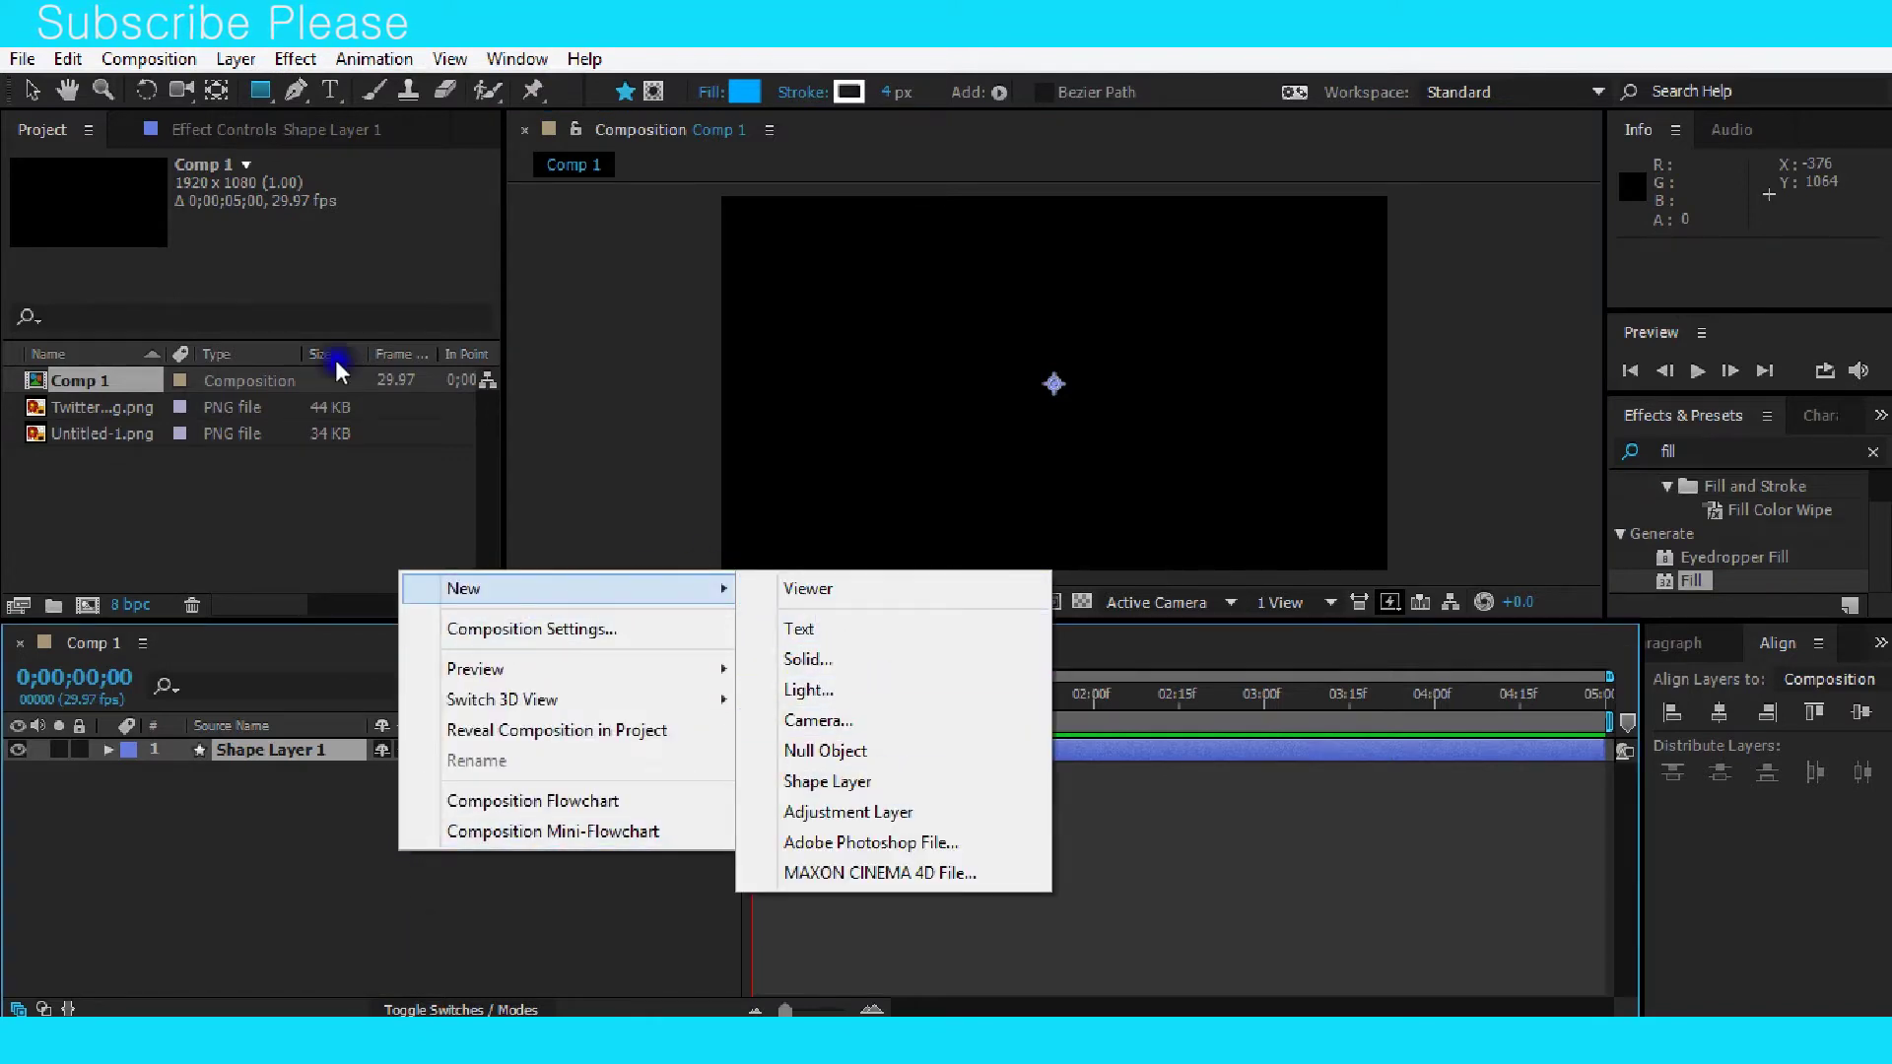
click(674, 53)
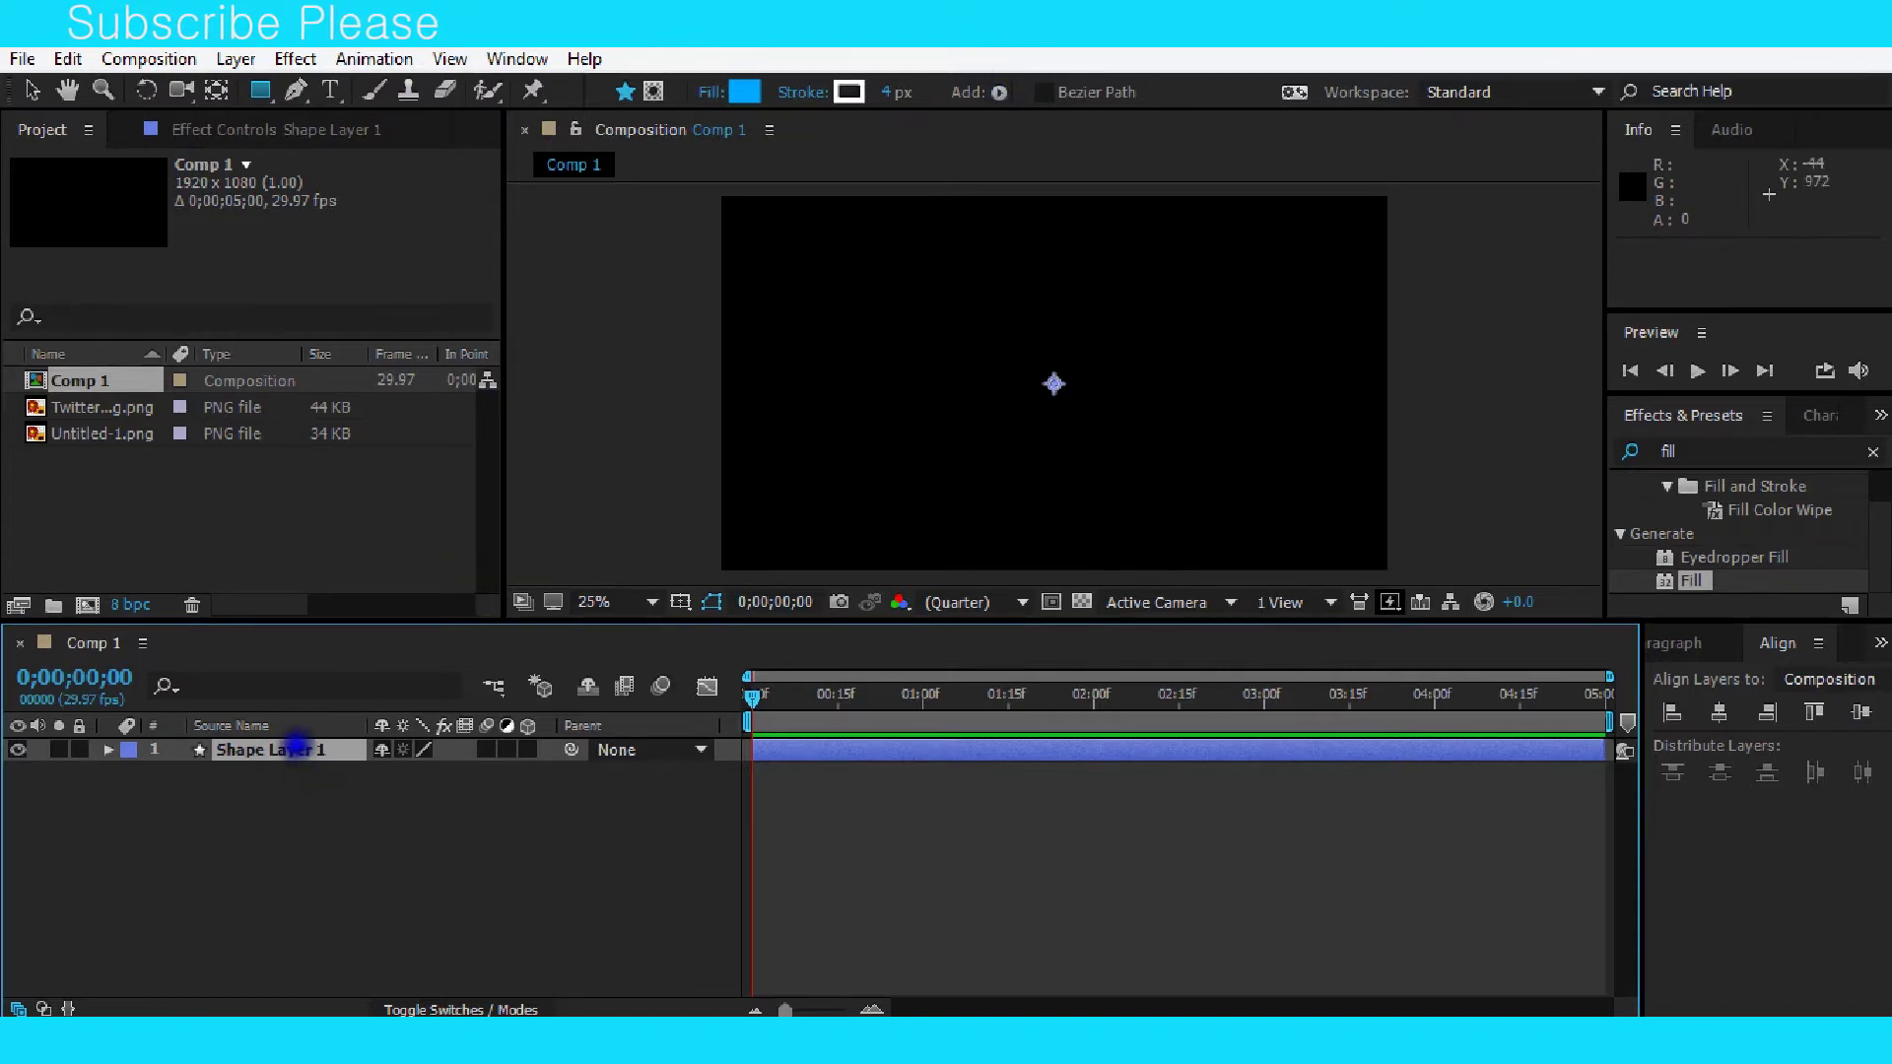
Add Ellipse Path 1 and Fill 1 to Shape Layer 1, producing a red-filled ellipse.
click(998, 92)
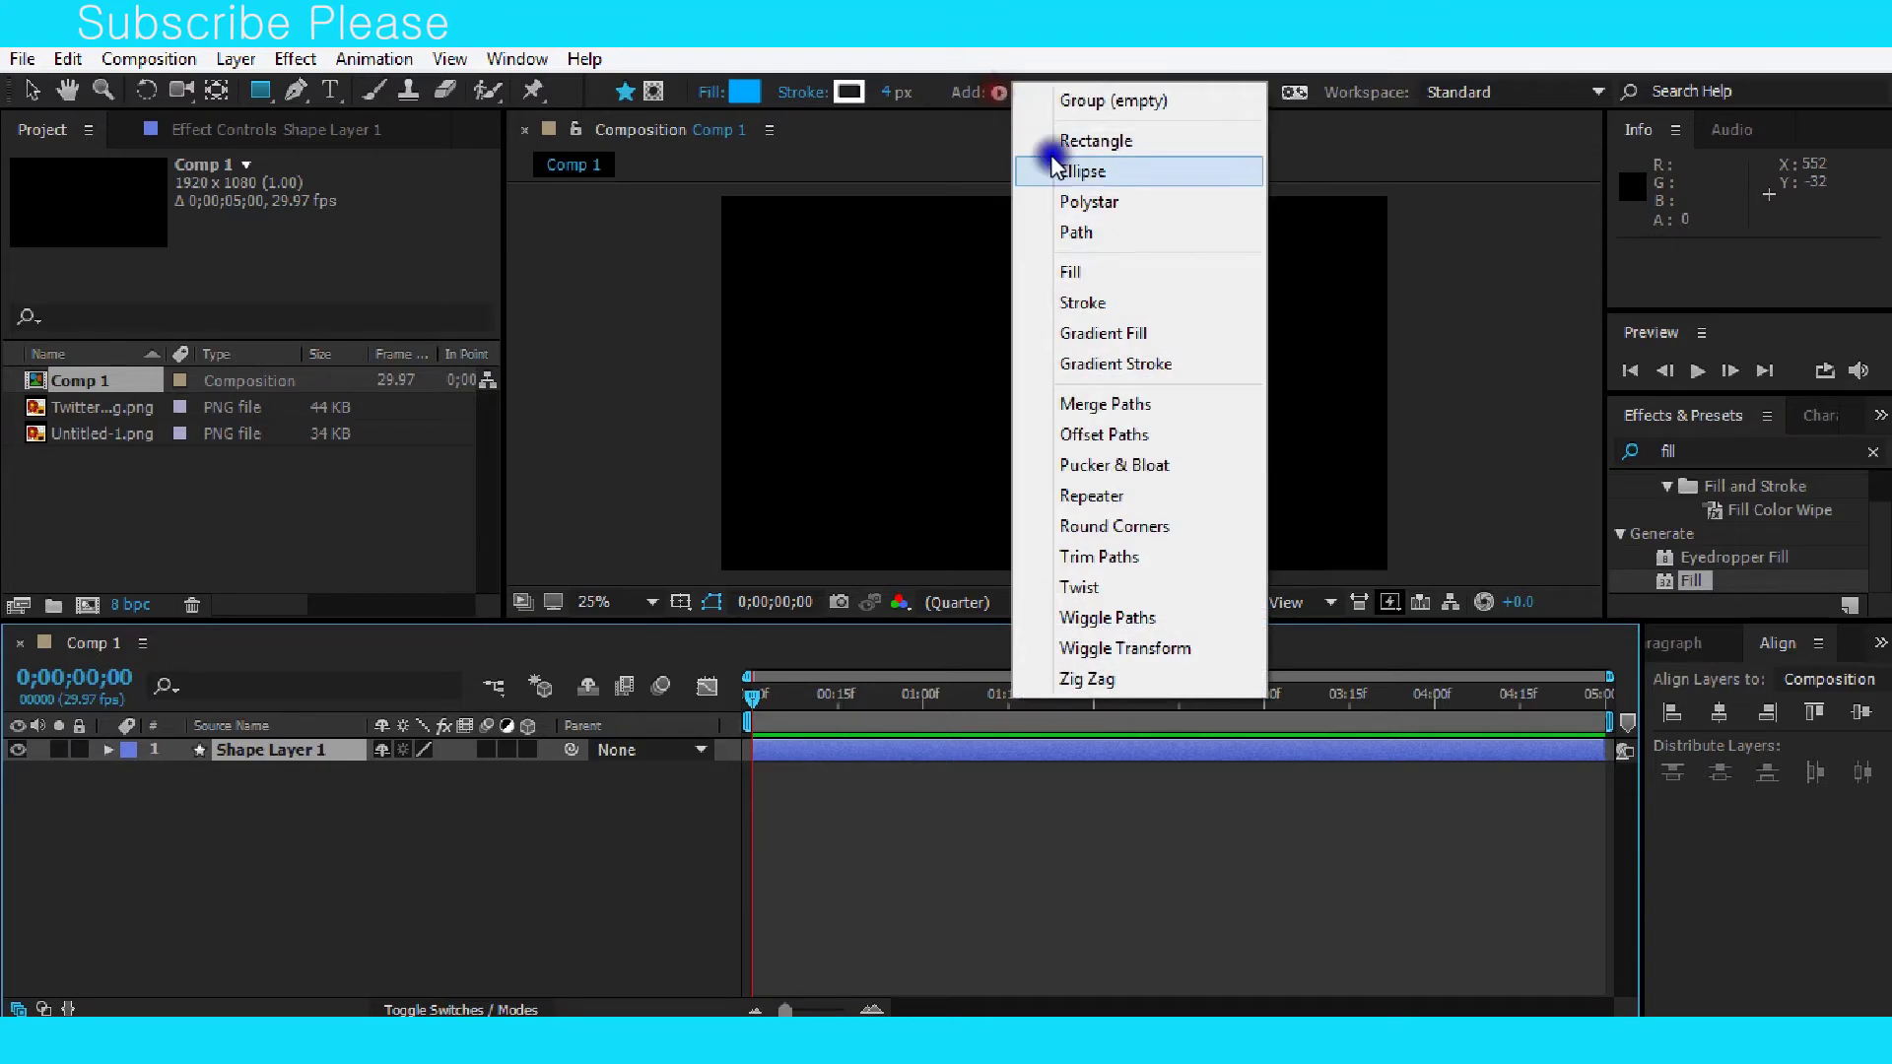
click(1083, 178)
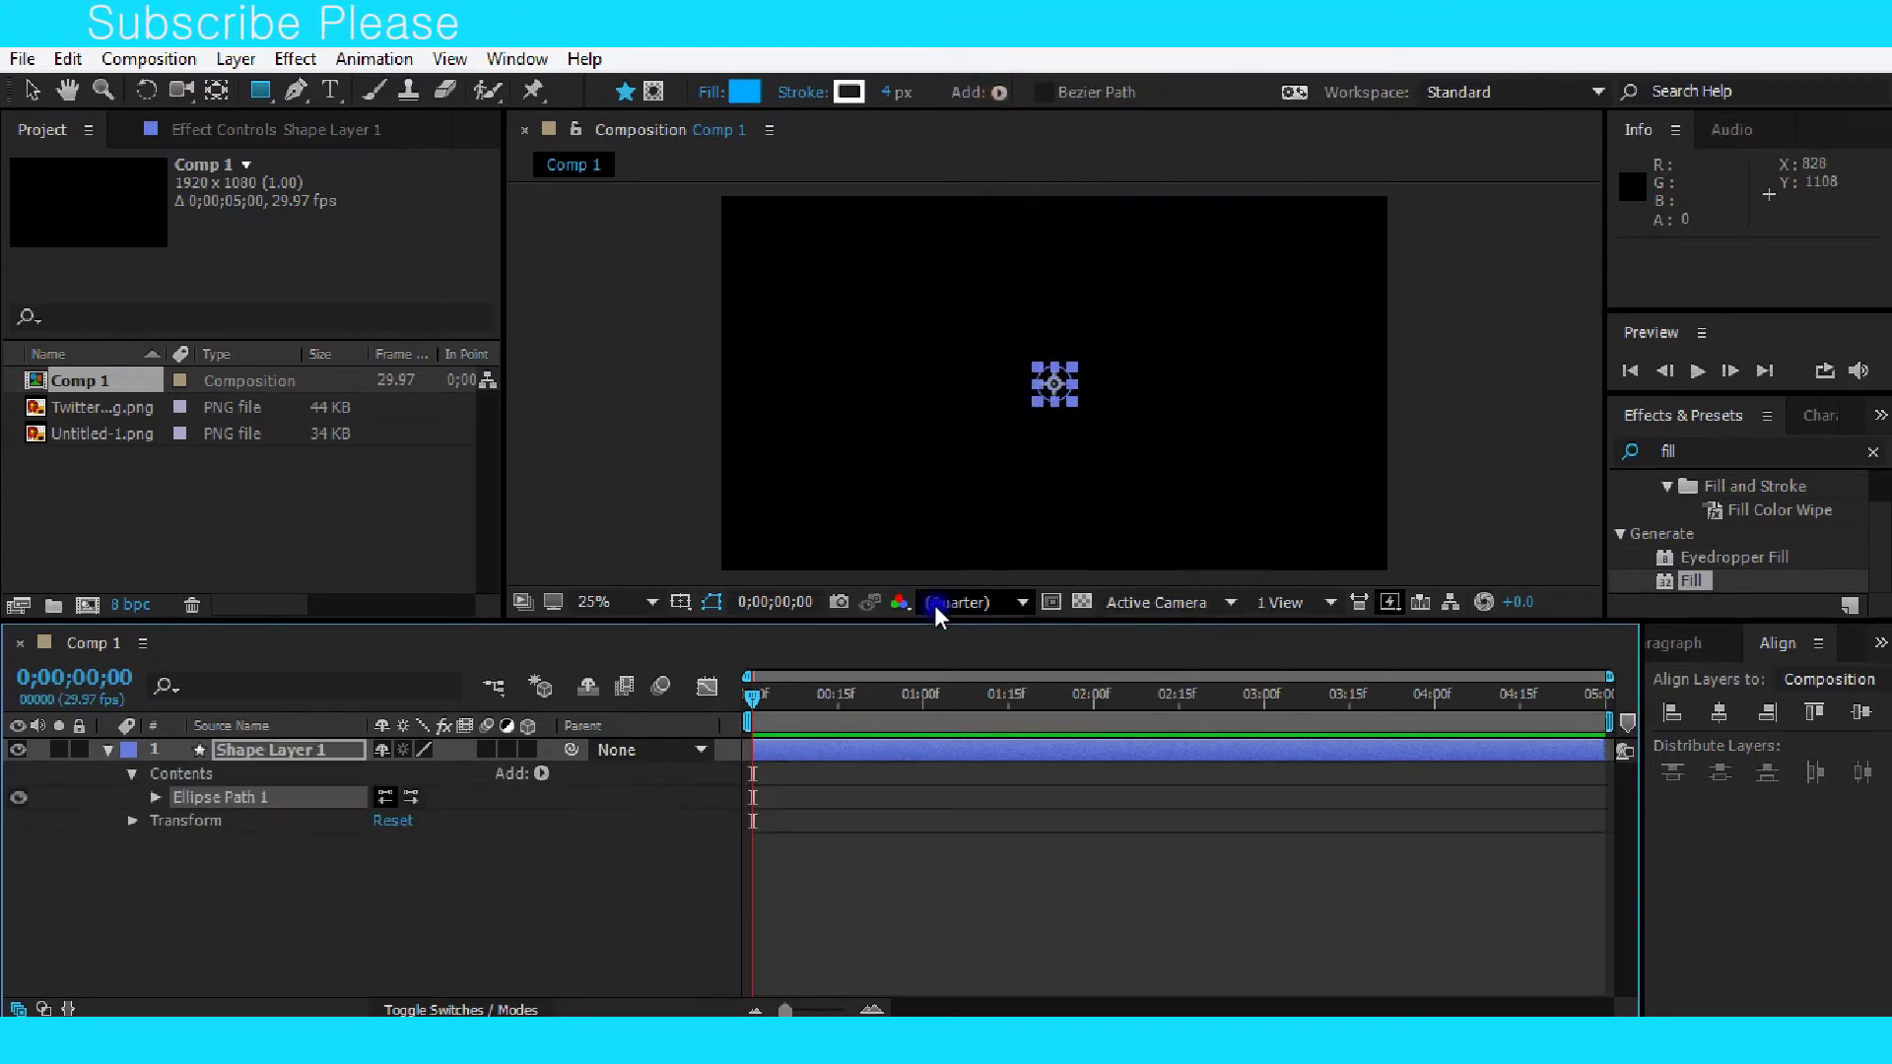
click(992, 92)
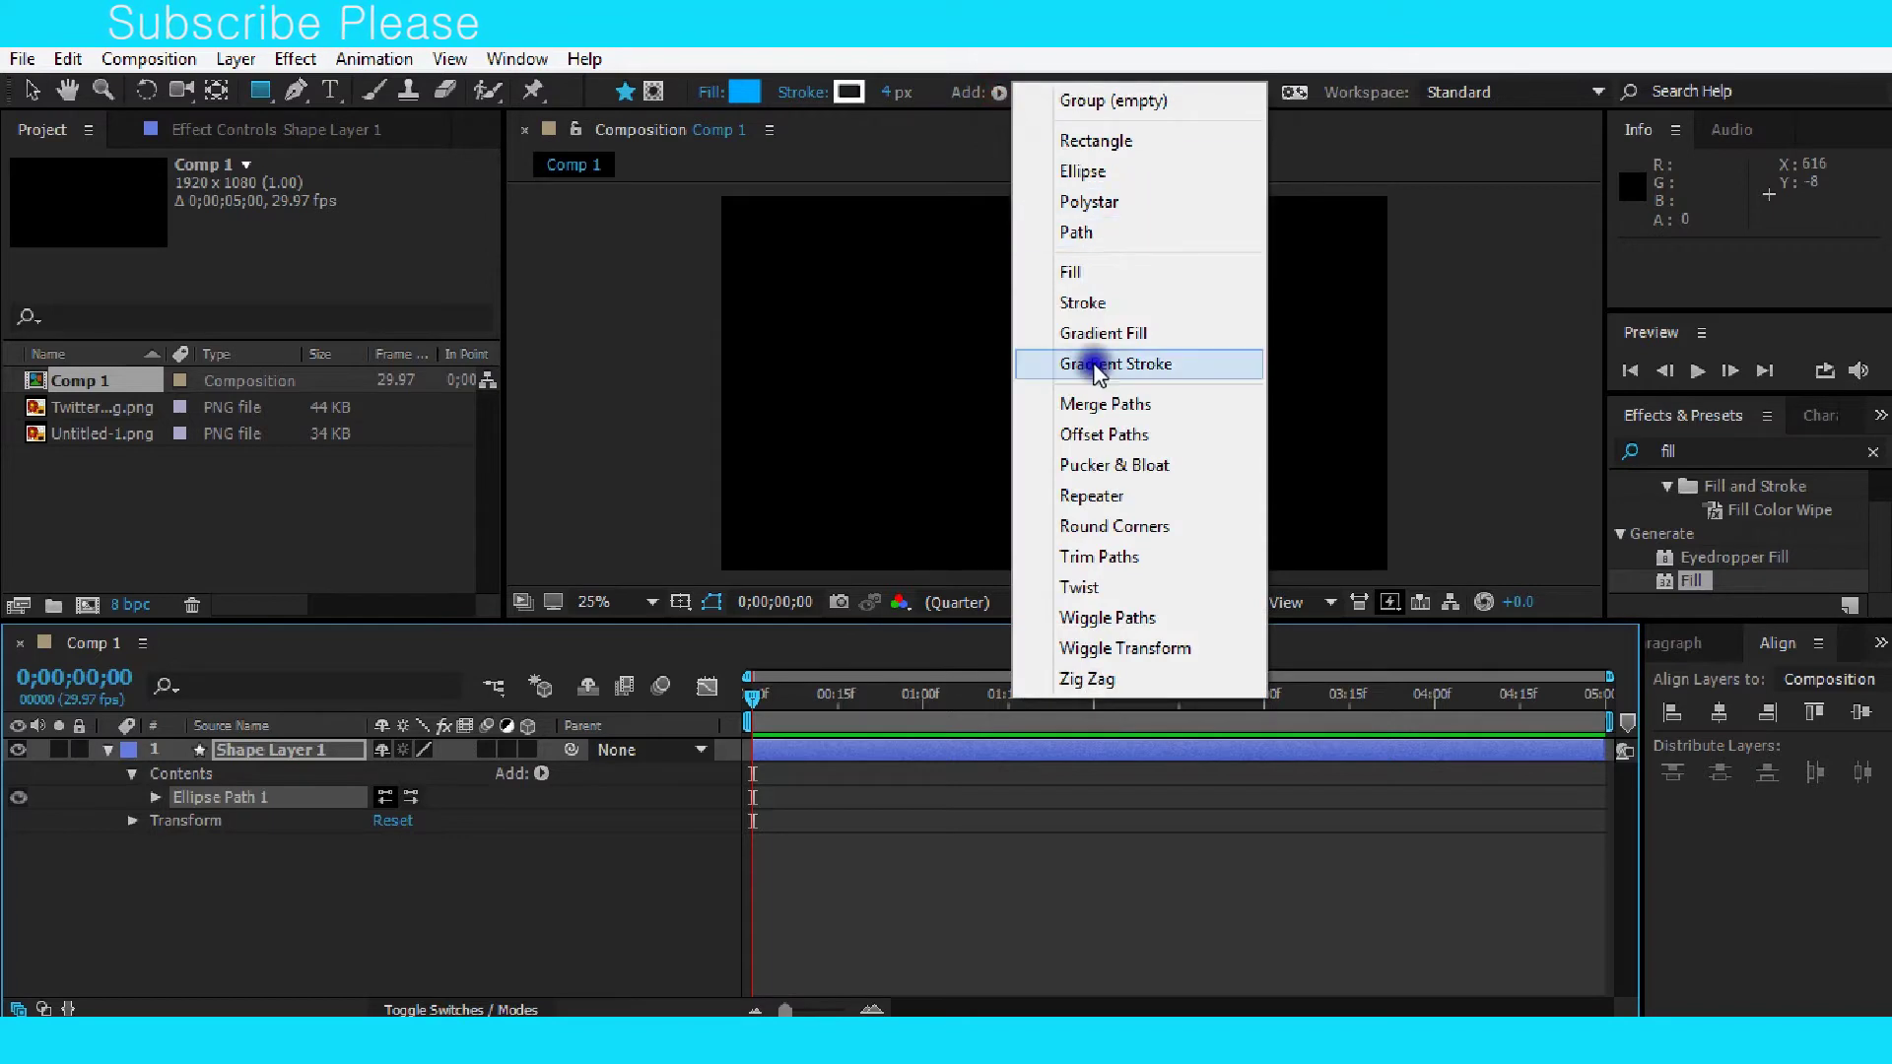
click(1071, 276)
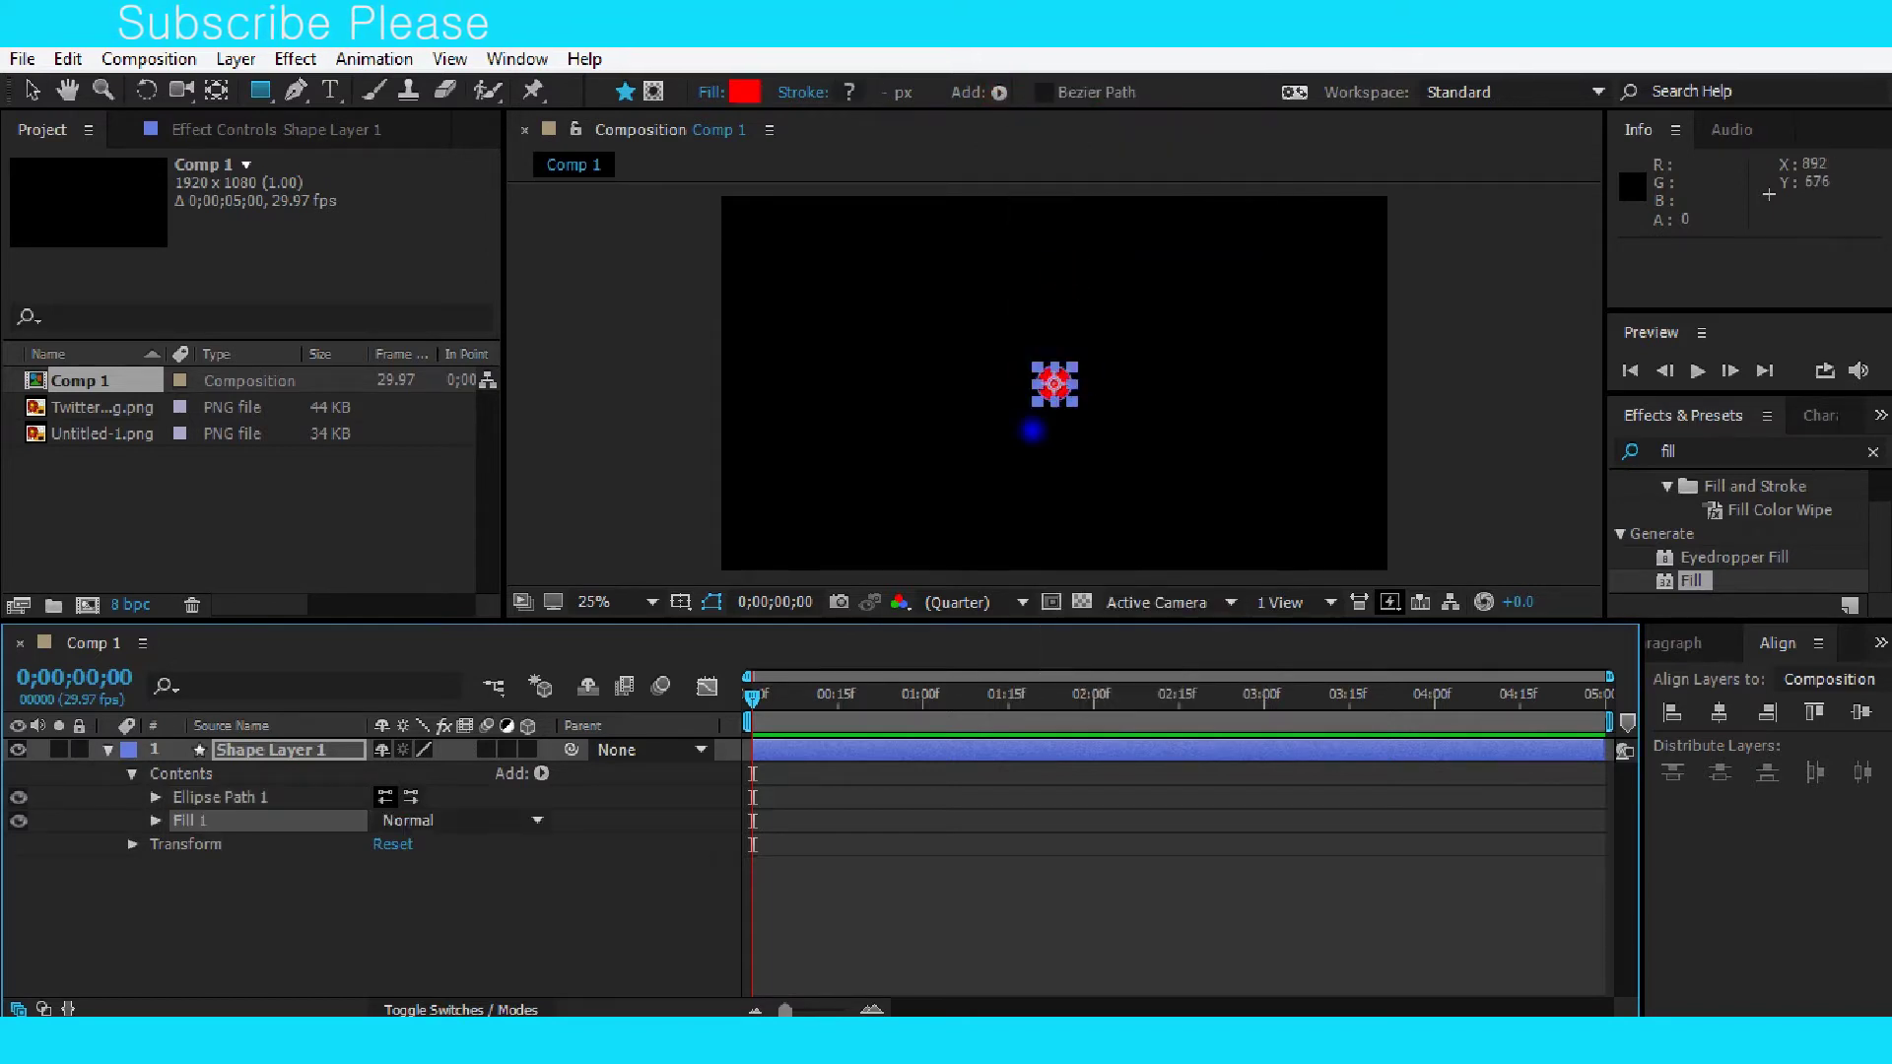
Set the ellipse fill colour to light blue 20A3C9, hue around 193°.
click(744, 92)
click(771, 602)
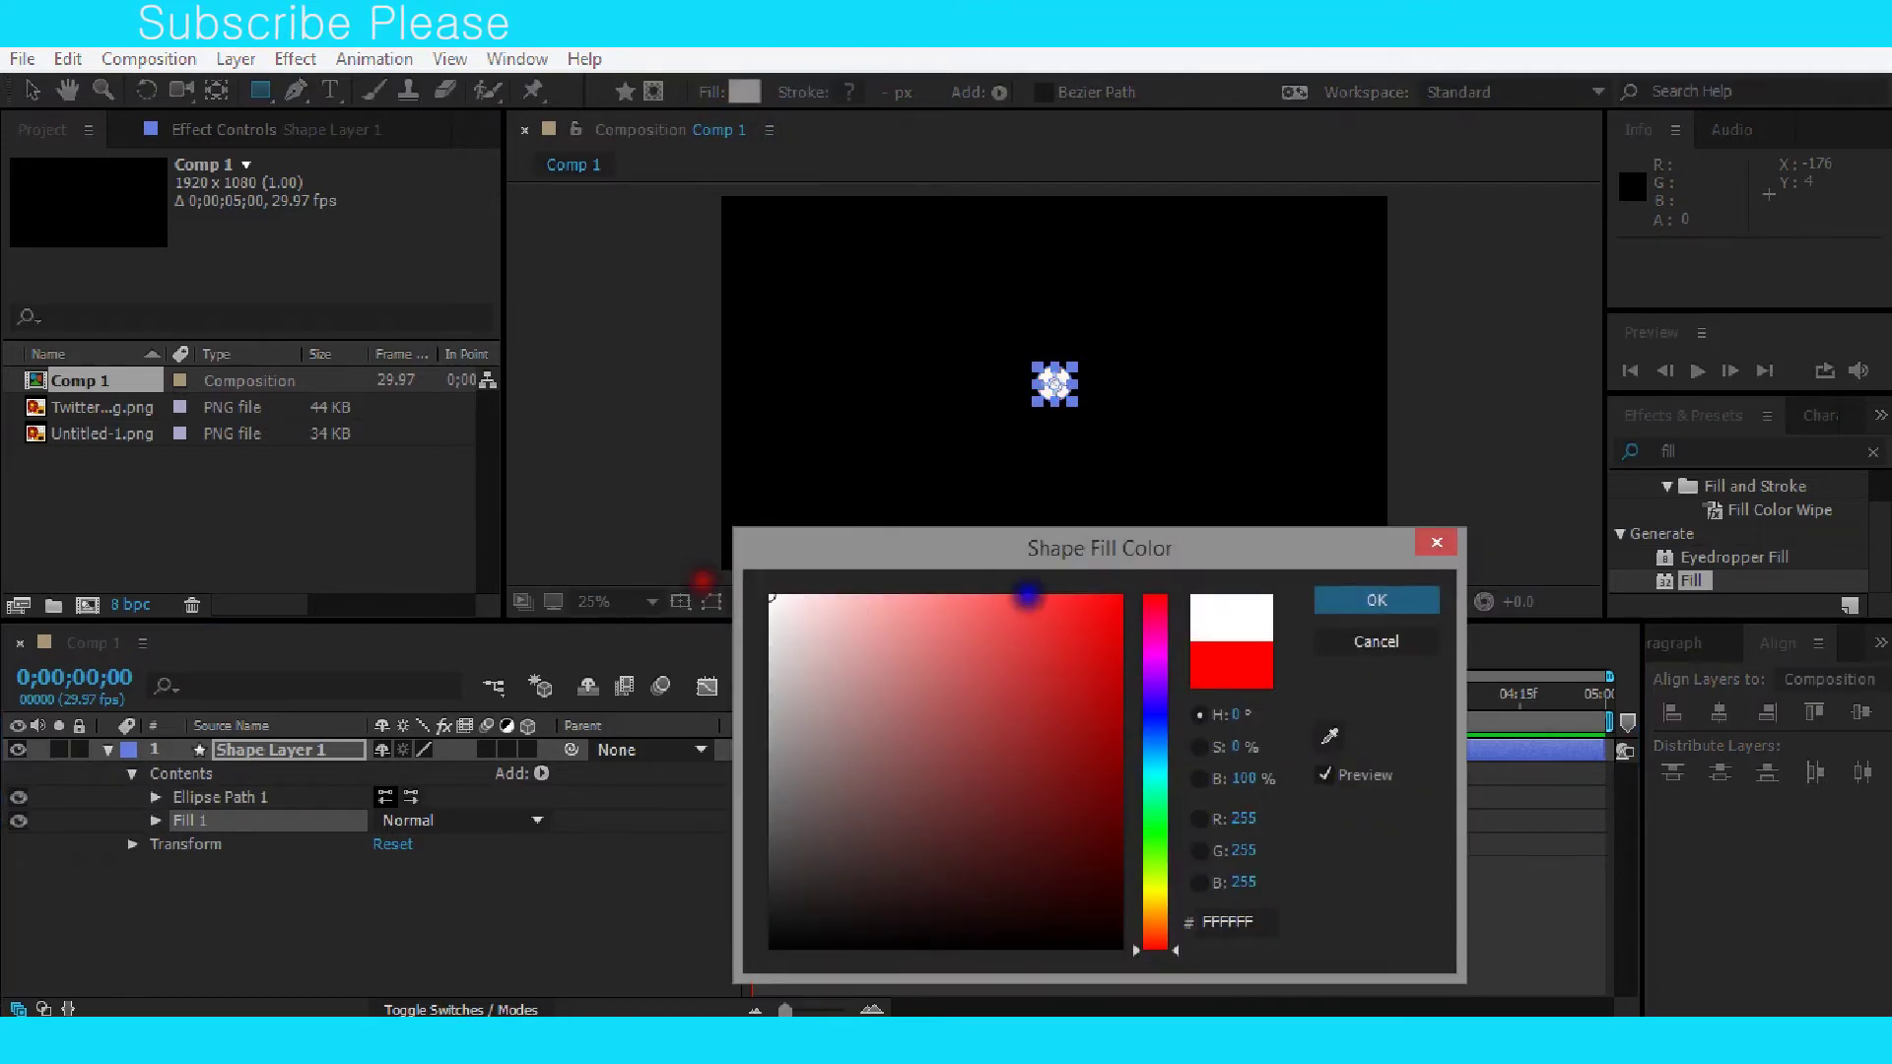
drag(1018, 634, 1064, 667)
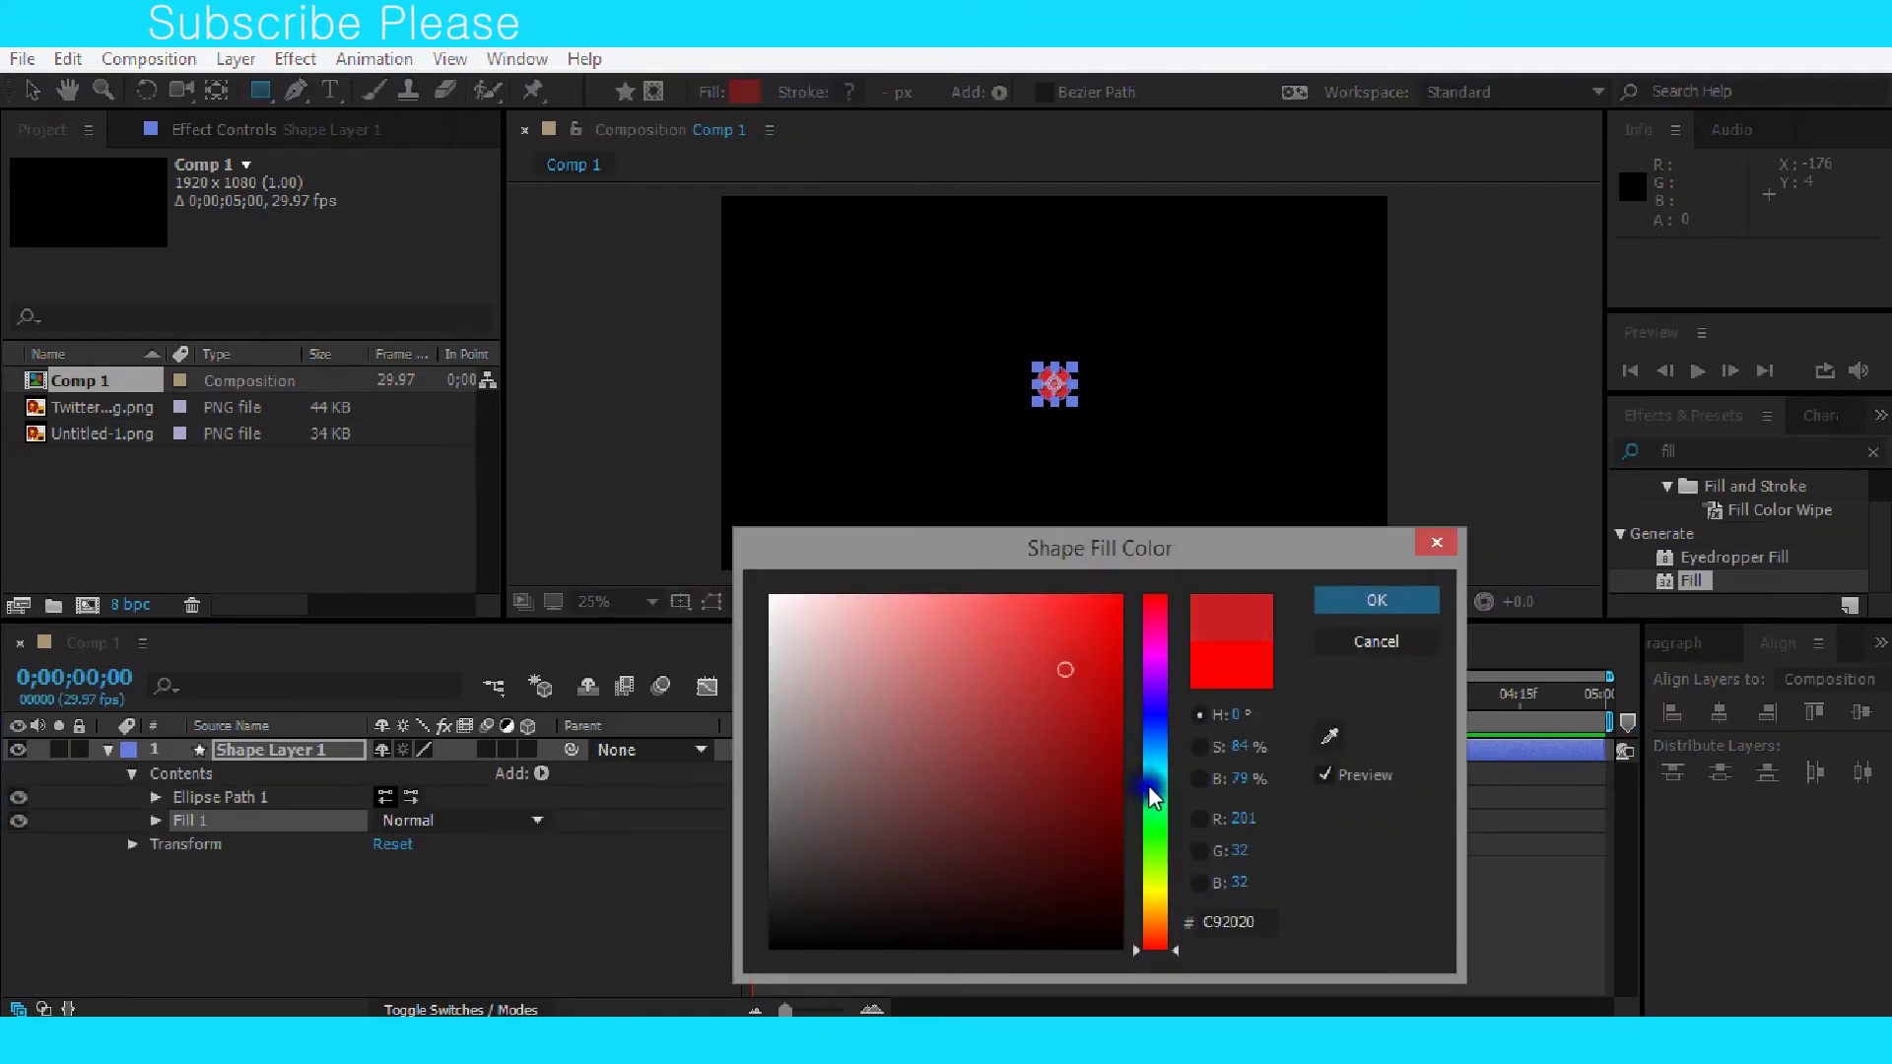
drag(1151, 785, 1155, 760)
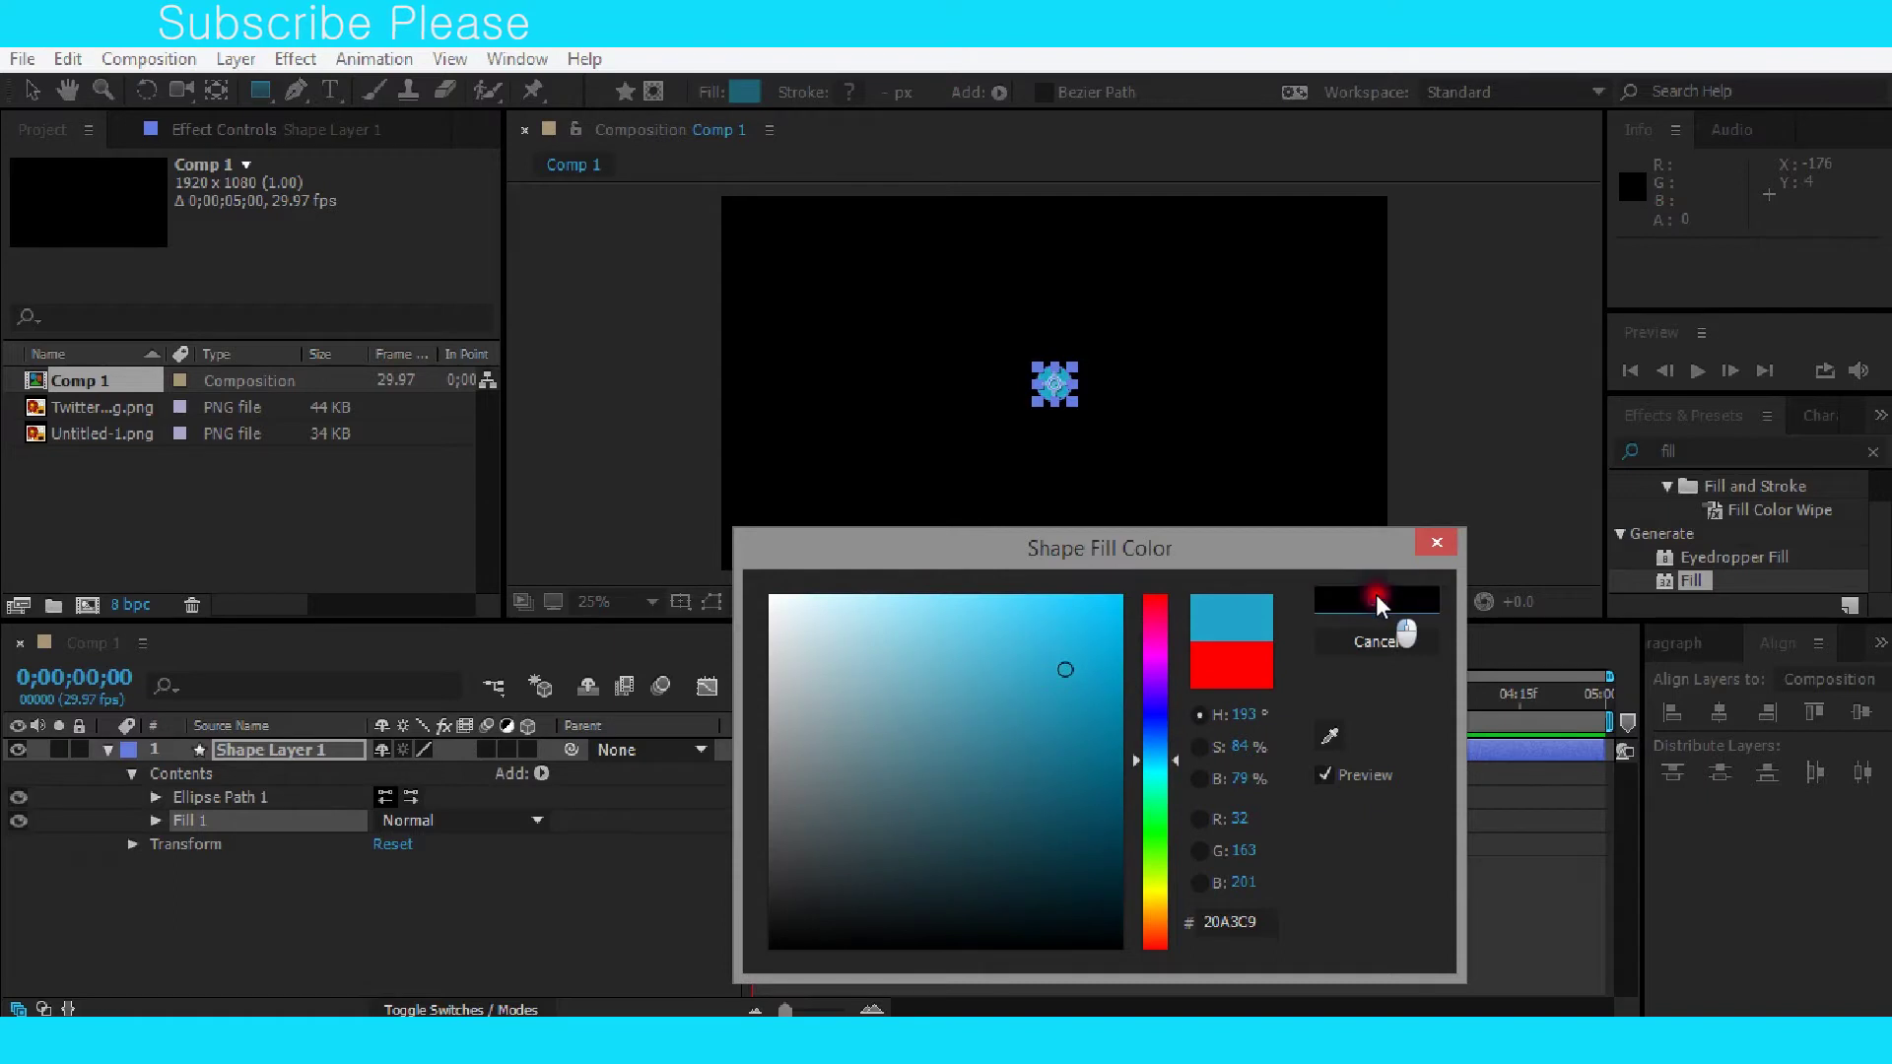
click(1376, 599)
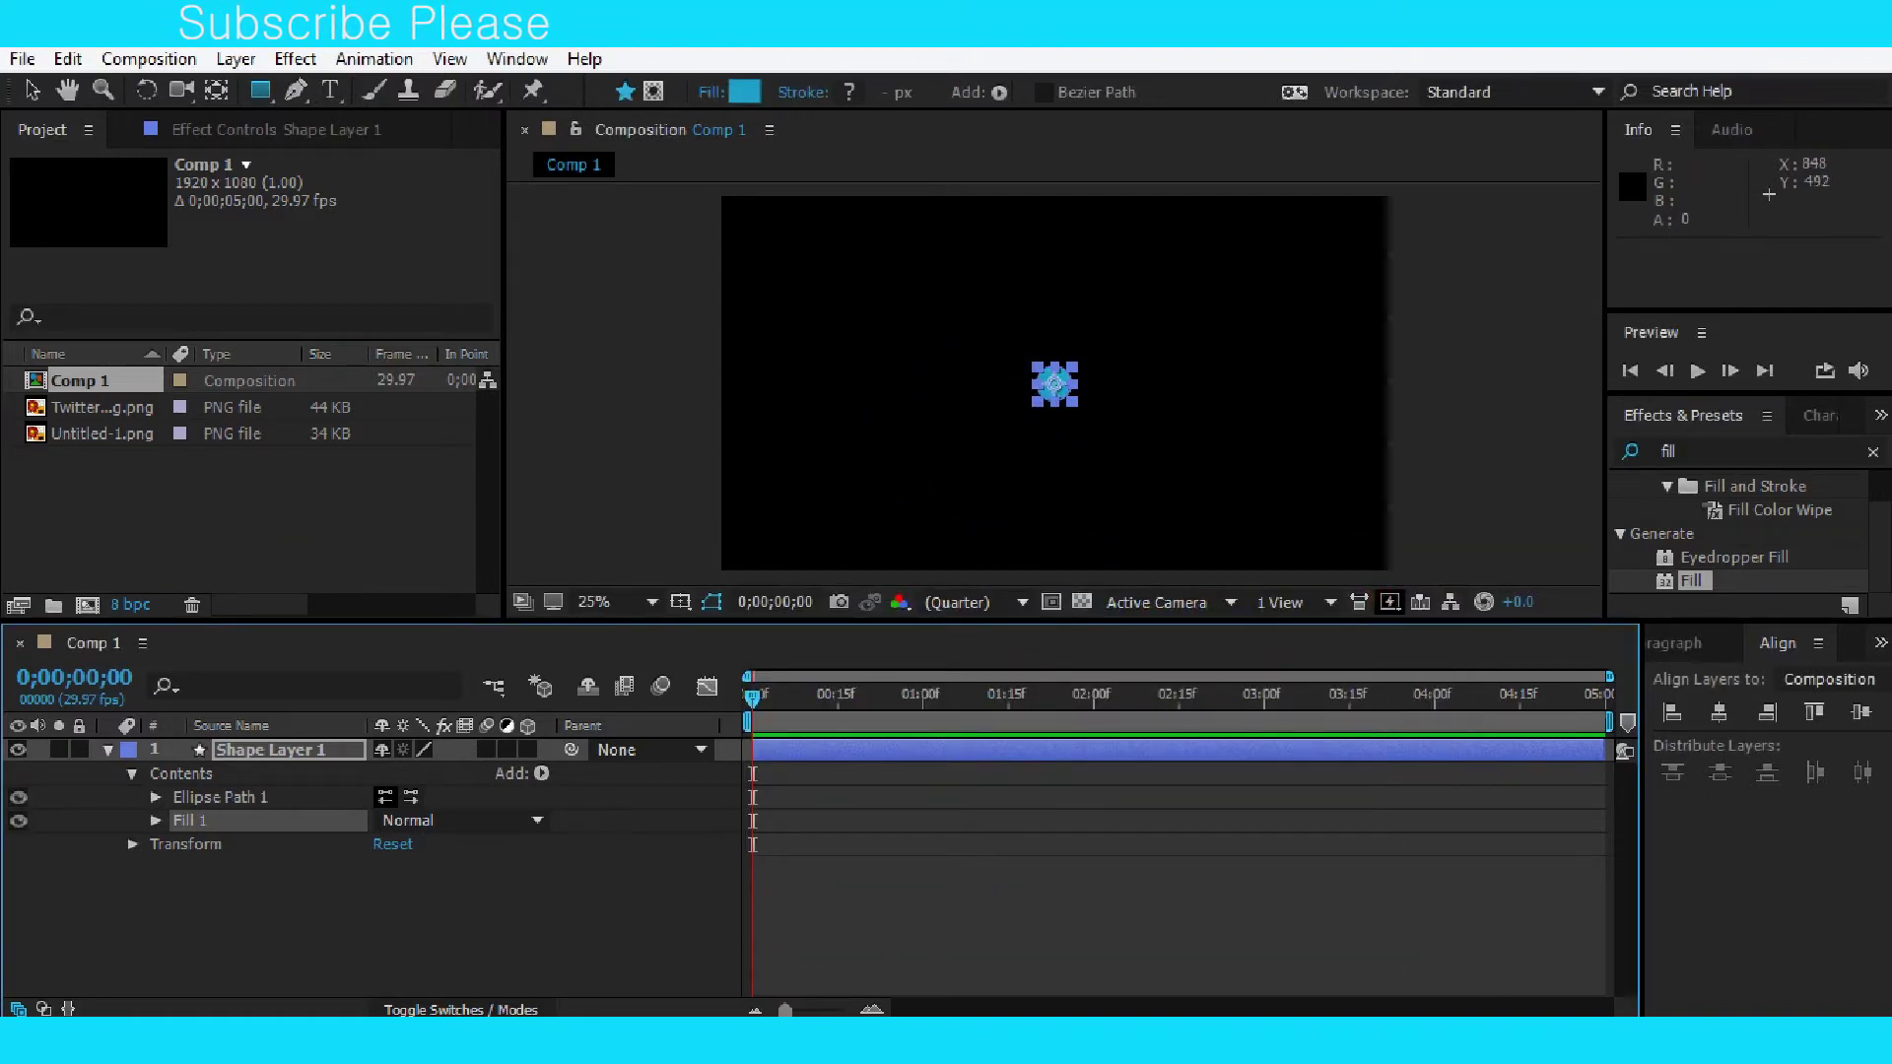
Expand Ellipse Path 1 and set its Size to 0.0, 0.0 so the ellipse vanishes.
click(156, 798)
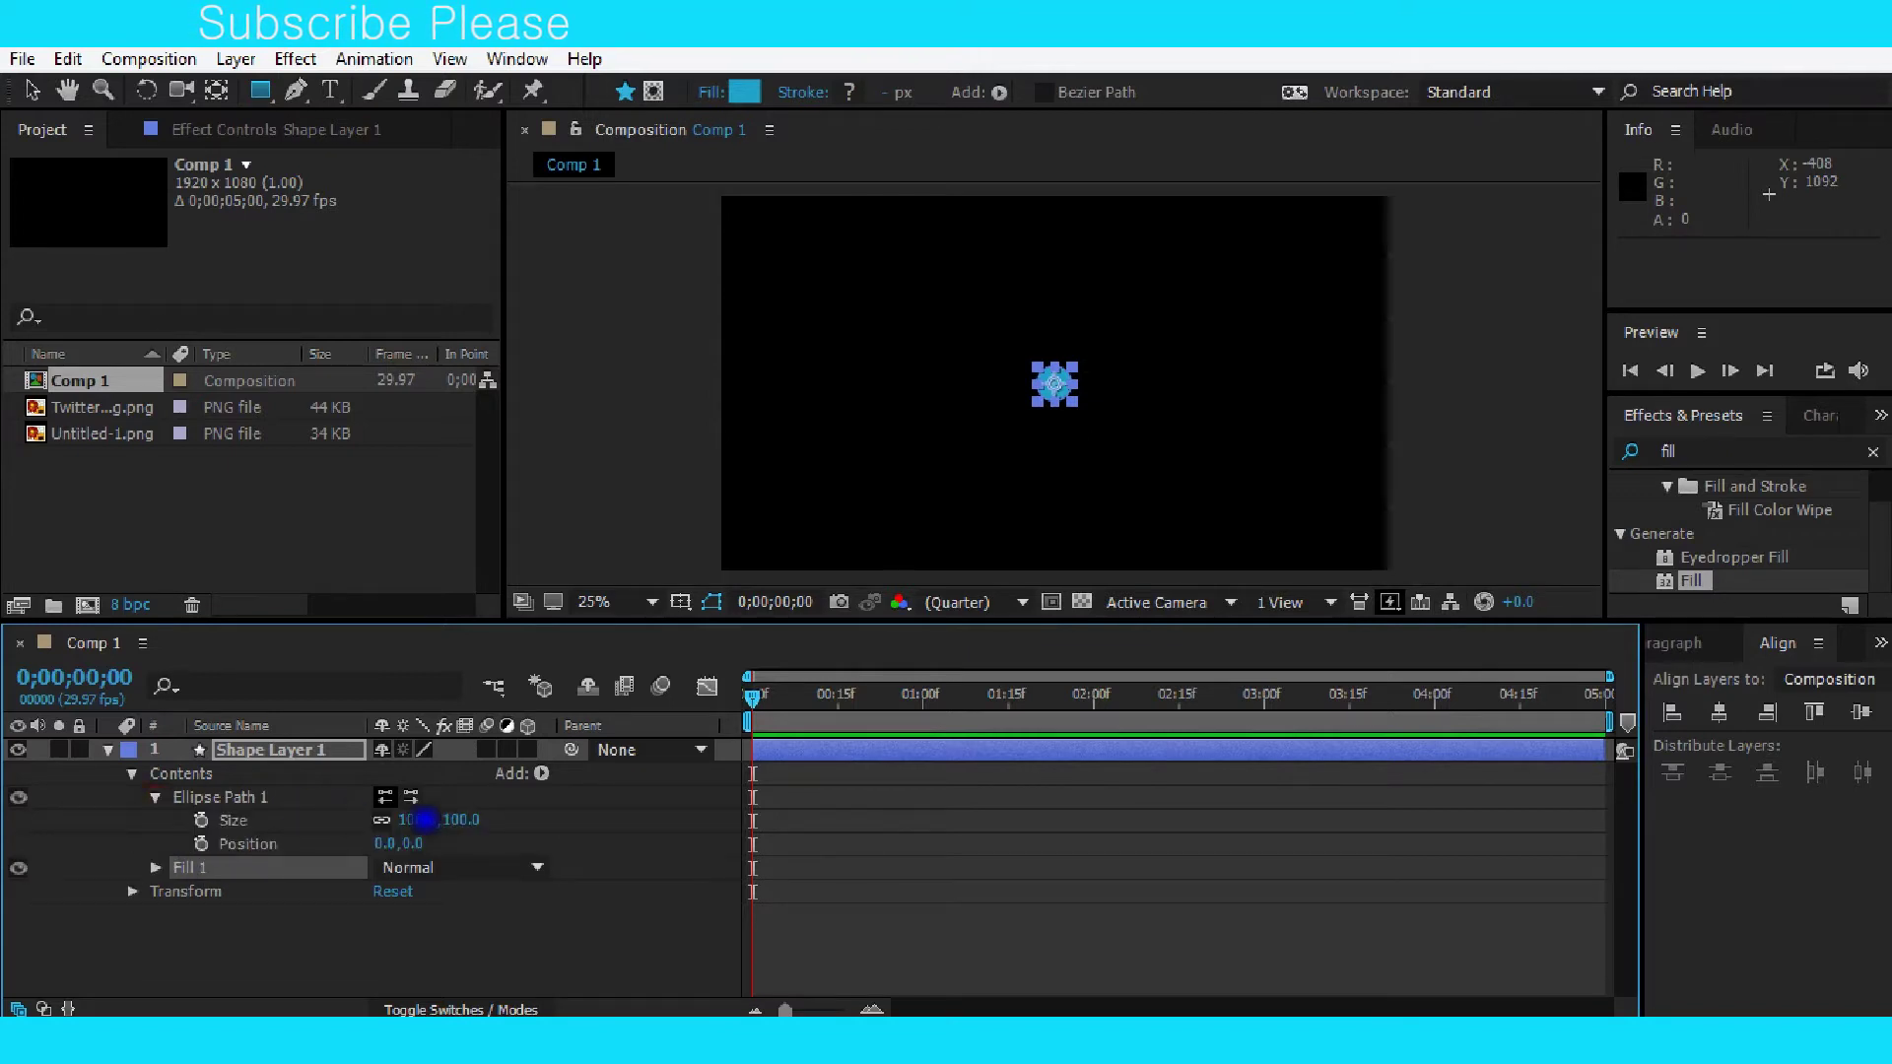
drag(461, 820, 475, 819)
key(ctrl+z)
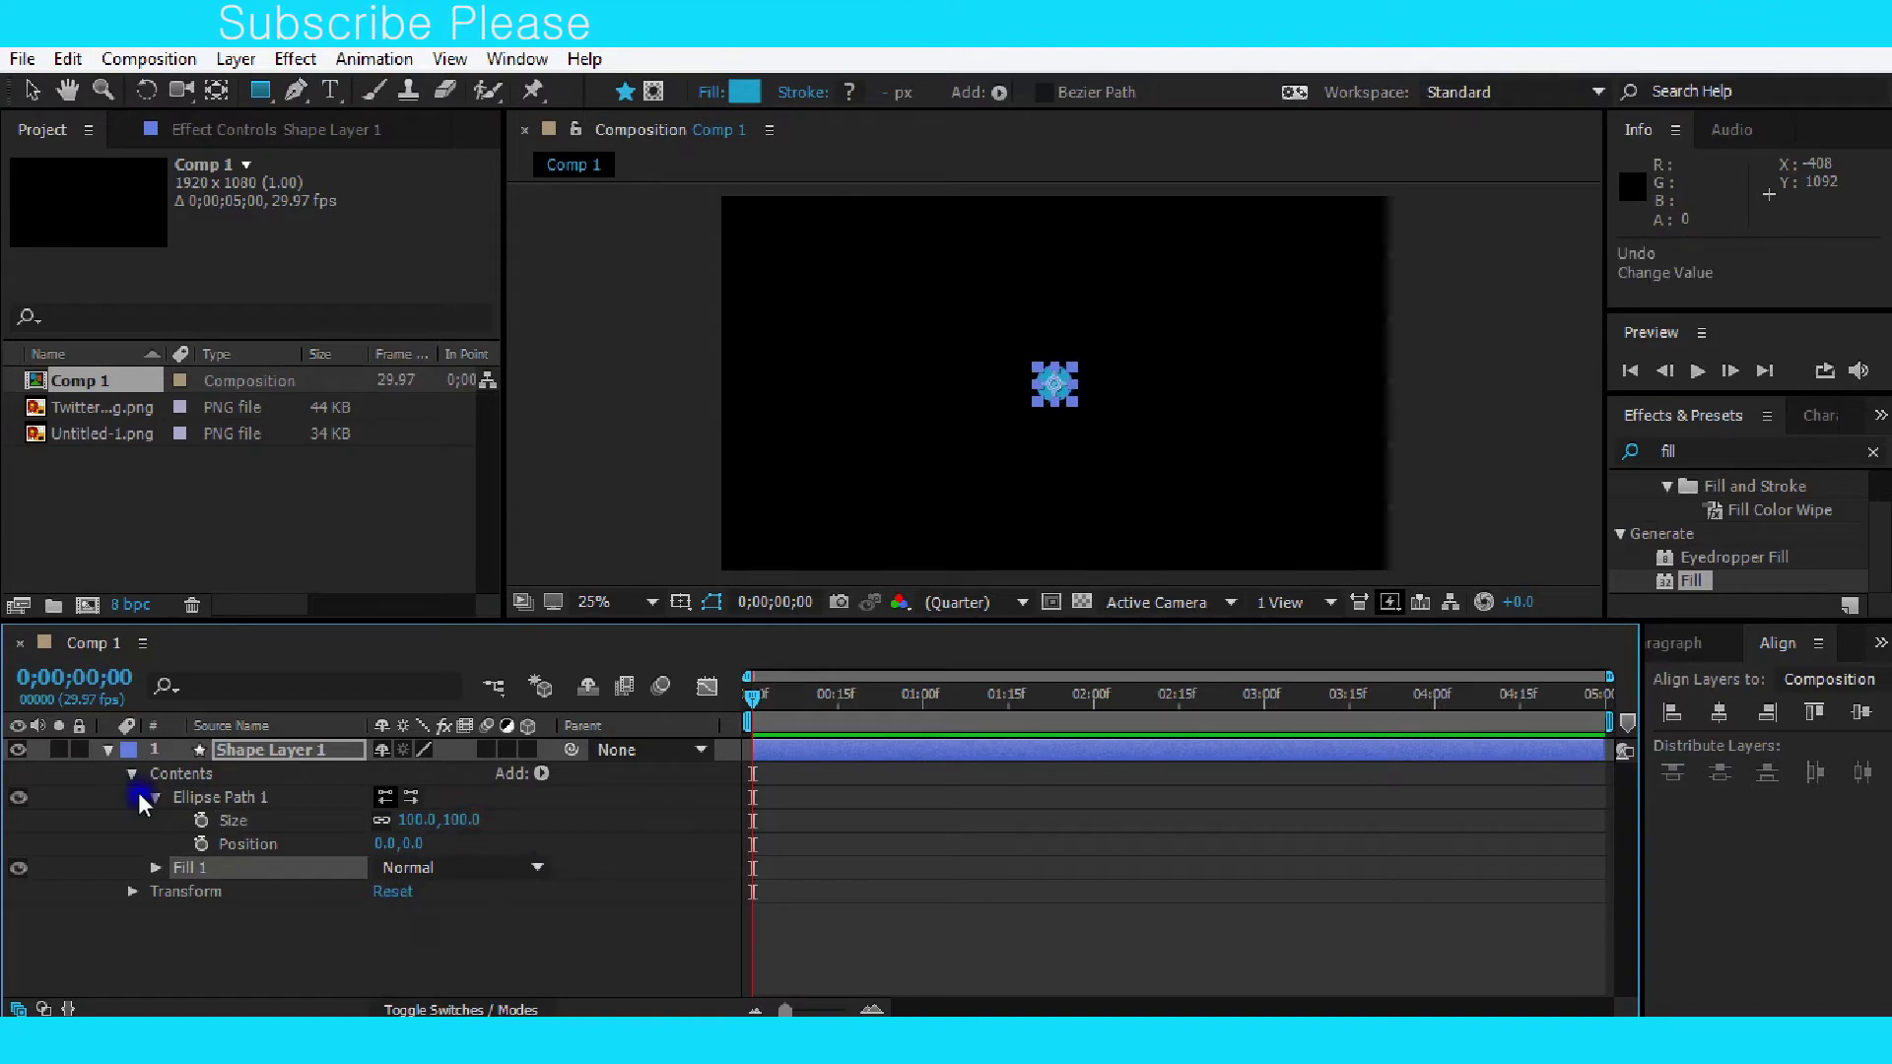
click(155, 797)
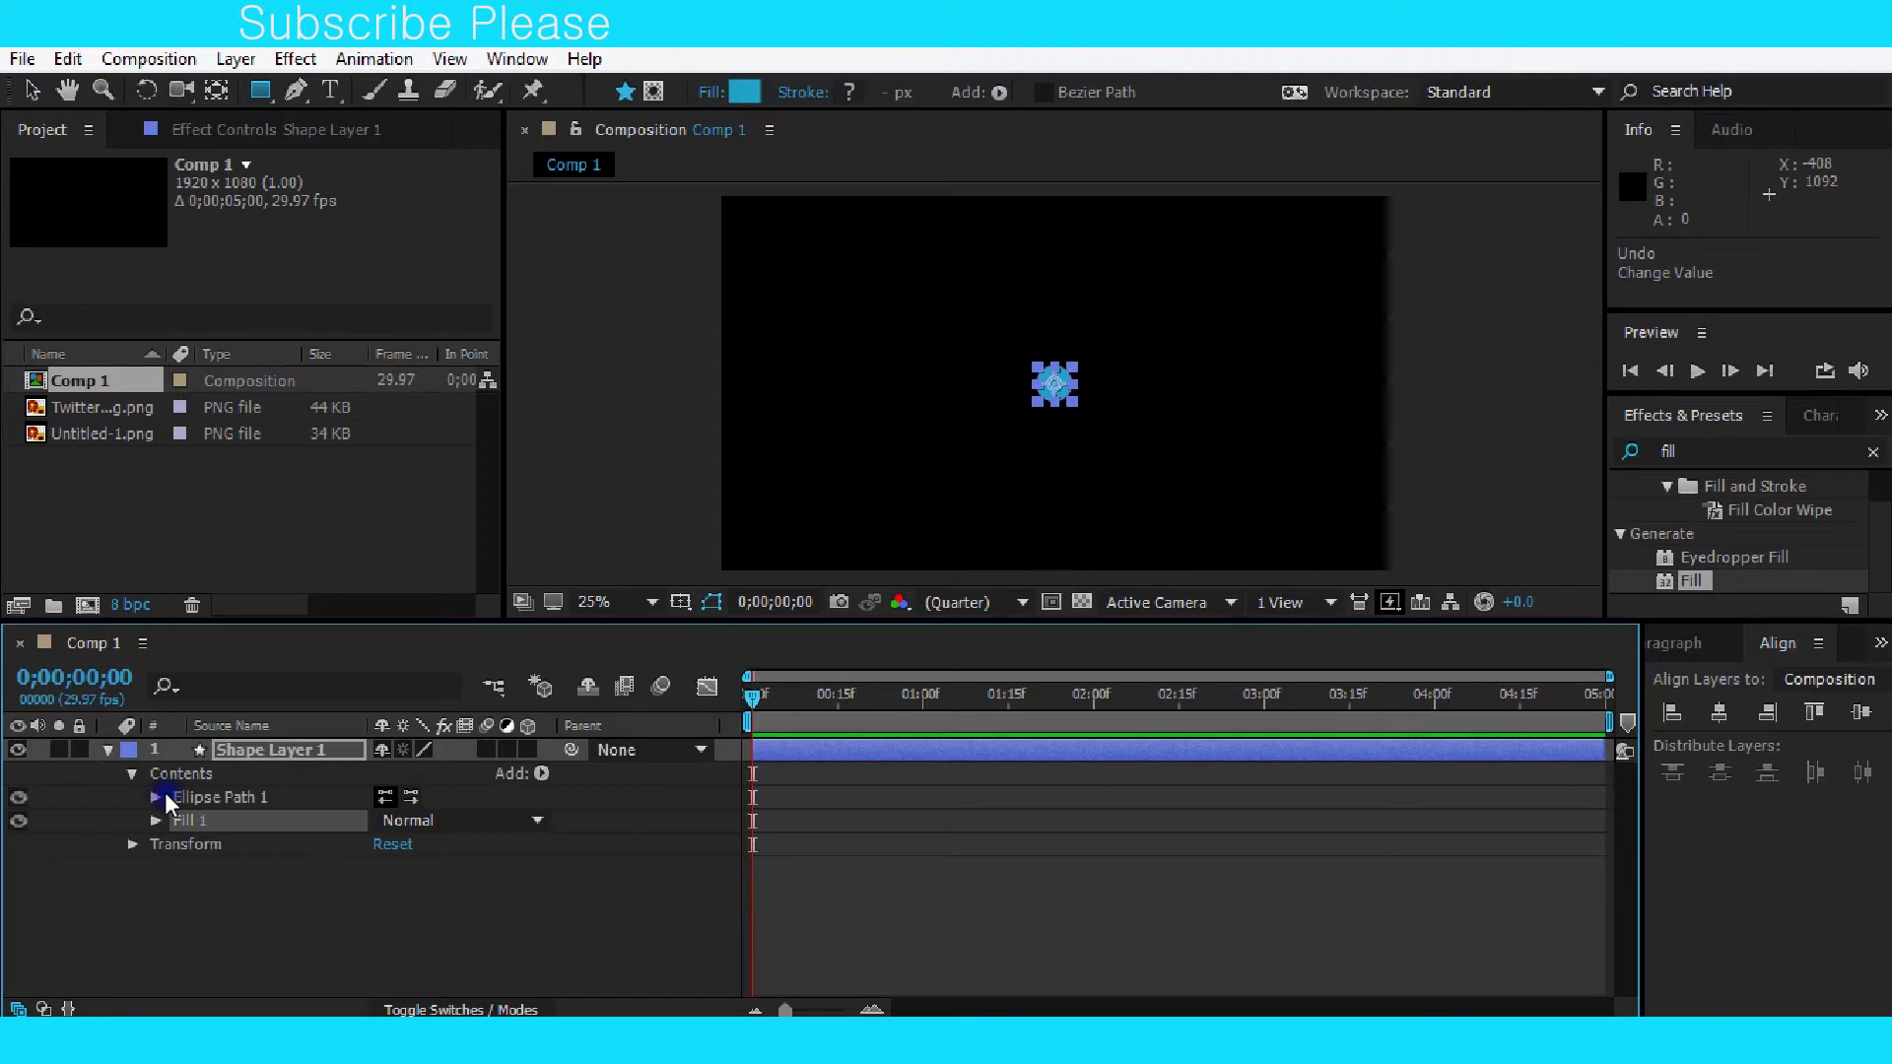
click(156, 798)
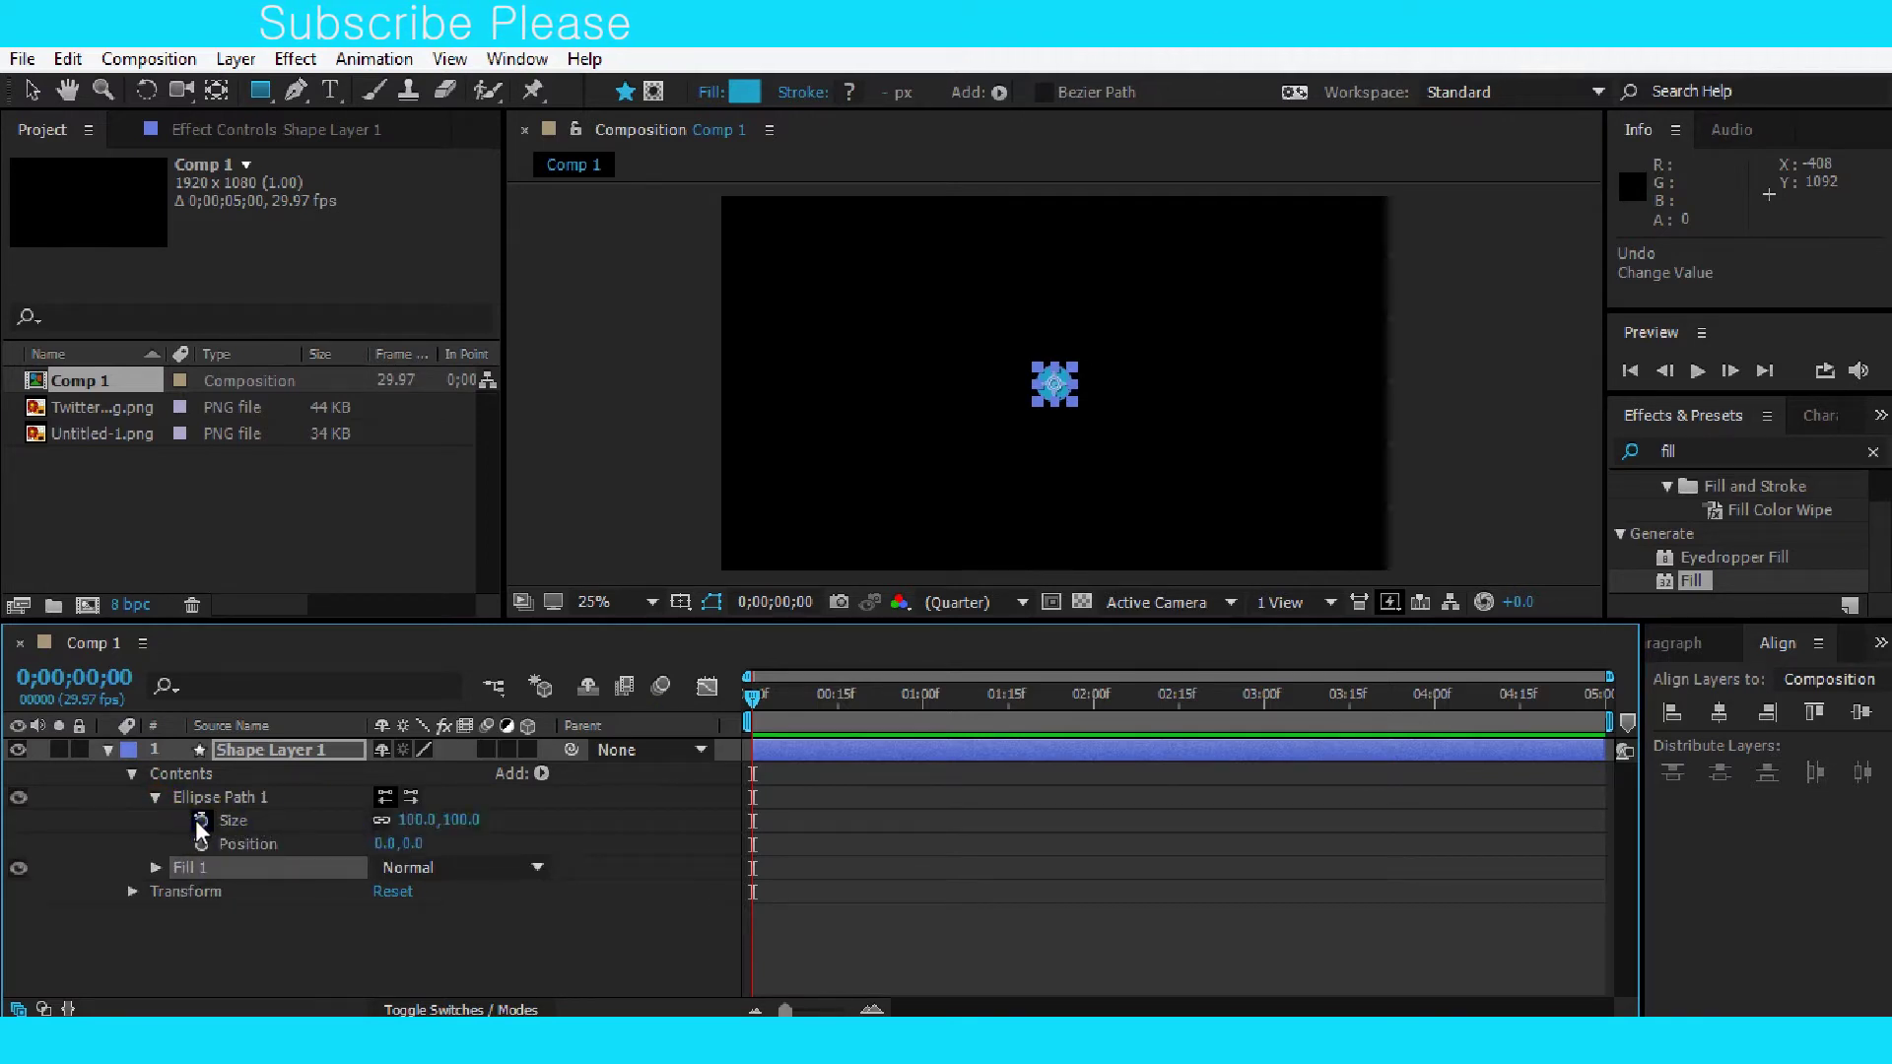
click(417, 820)
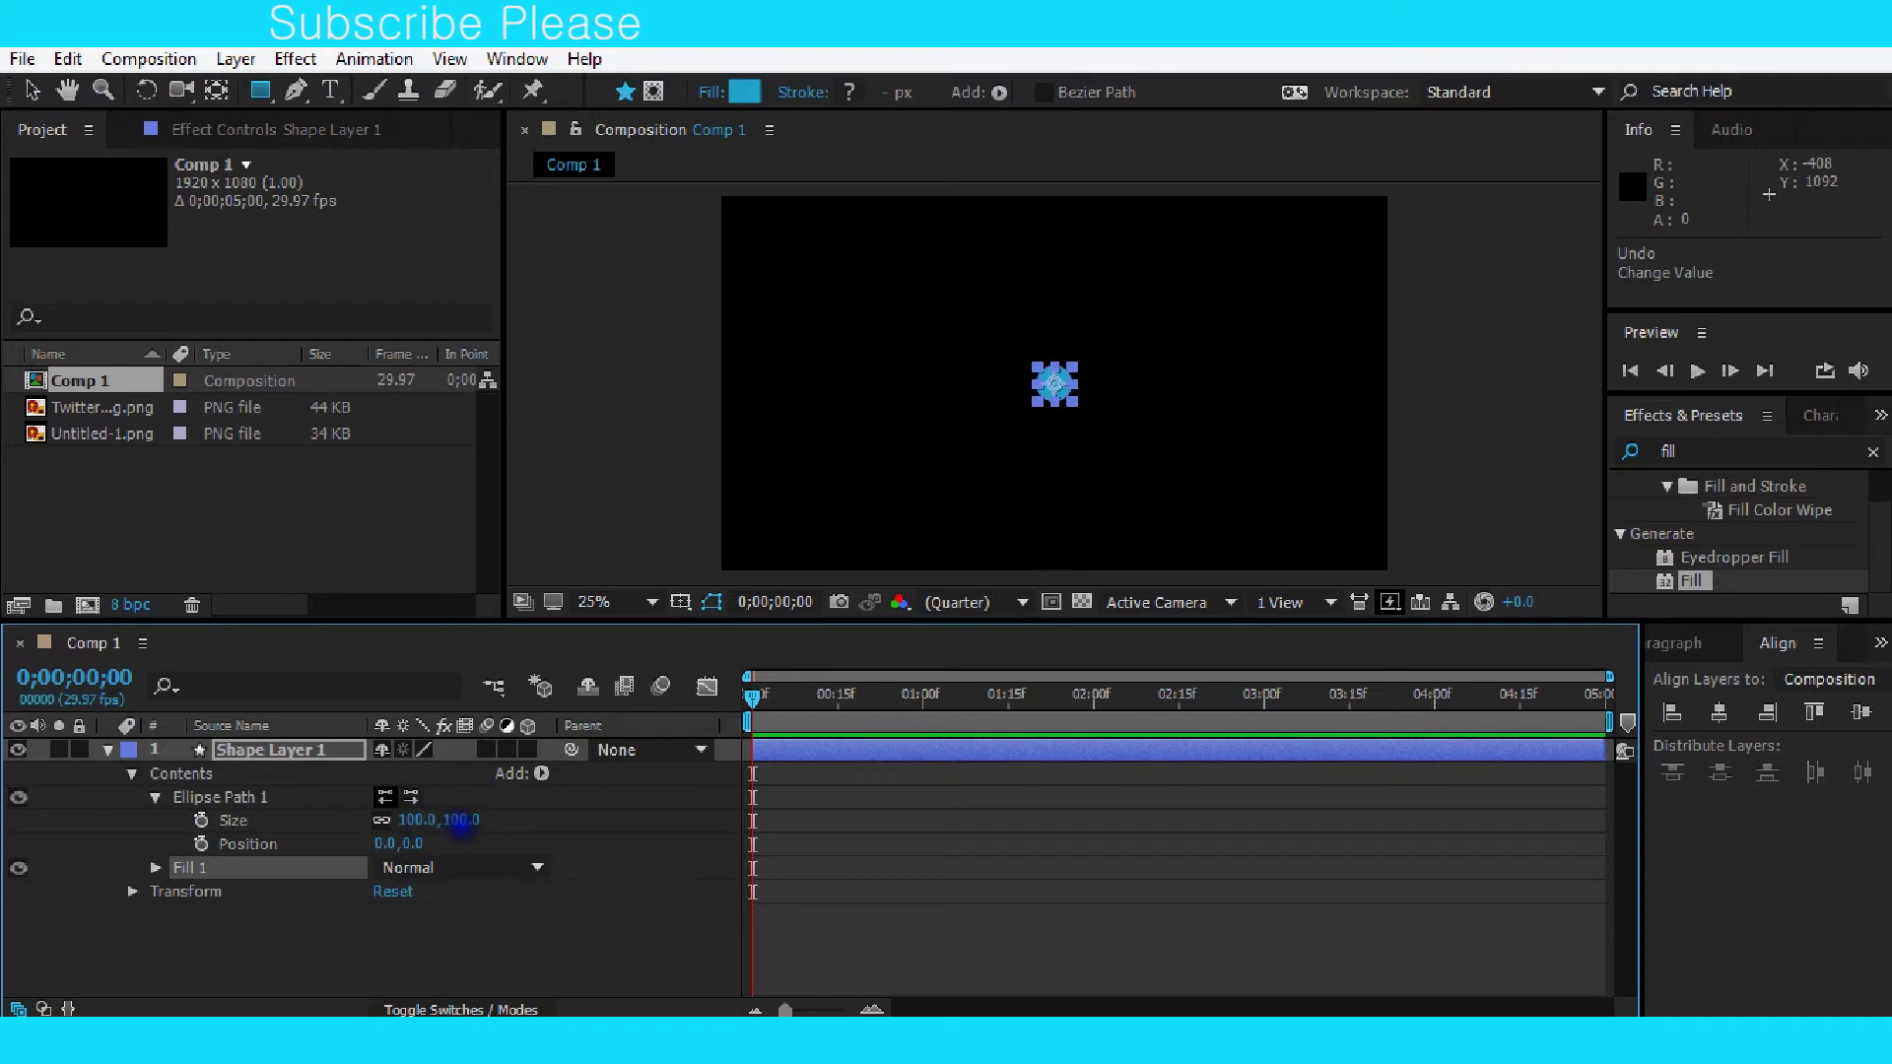
click(452, 826)
text(0)
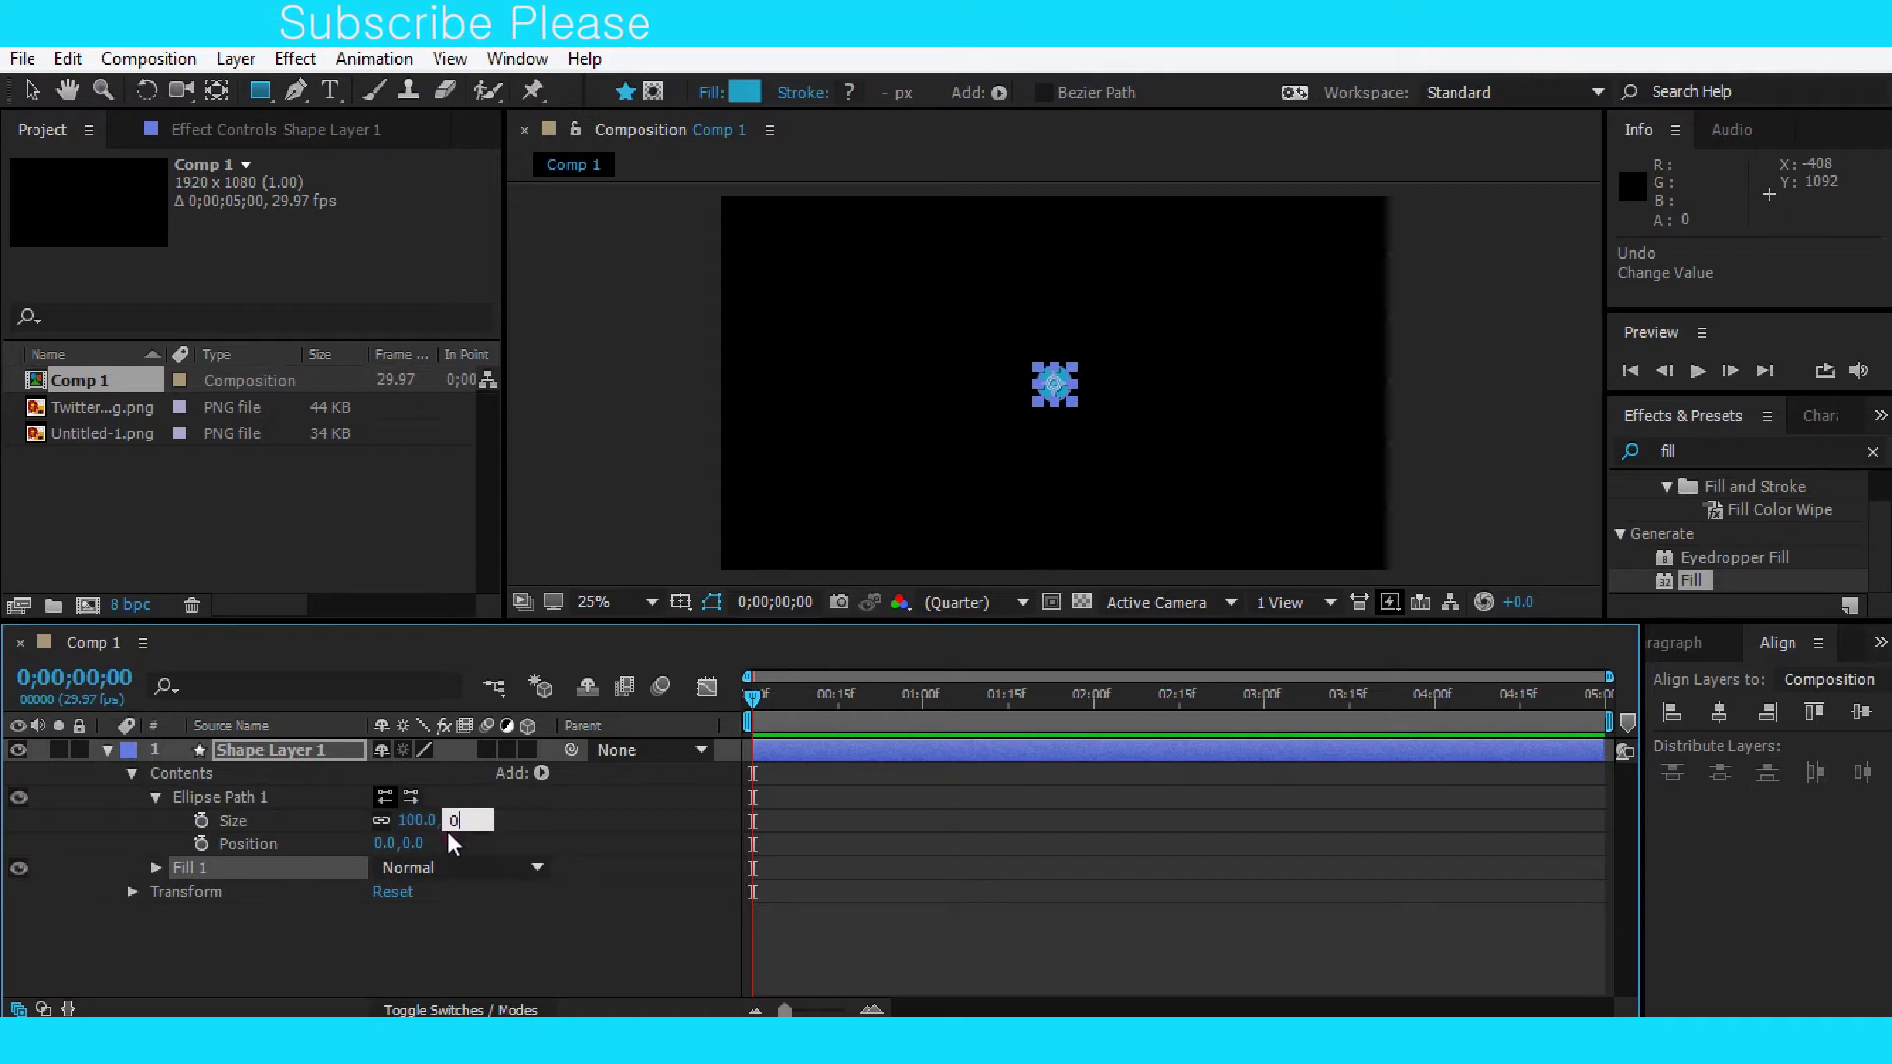
key(Return)
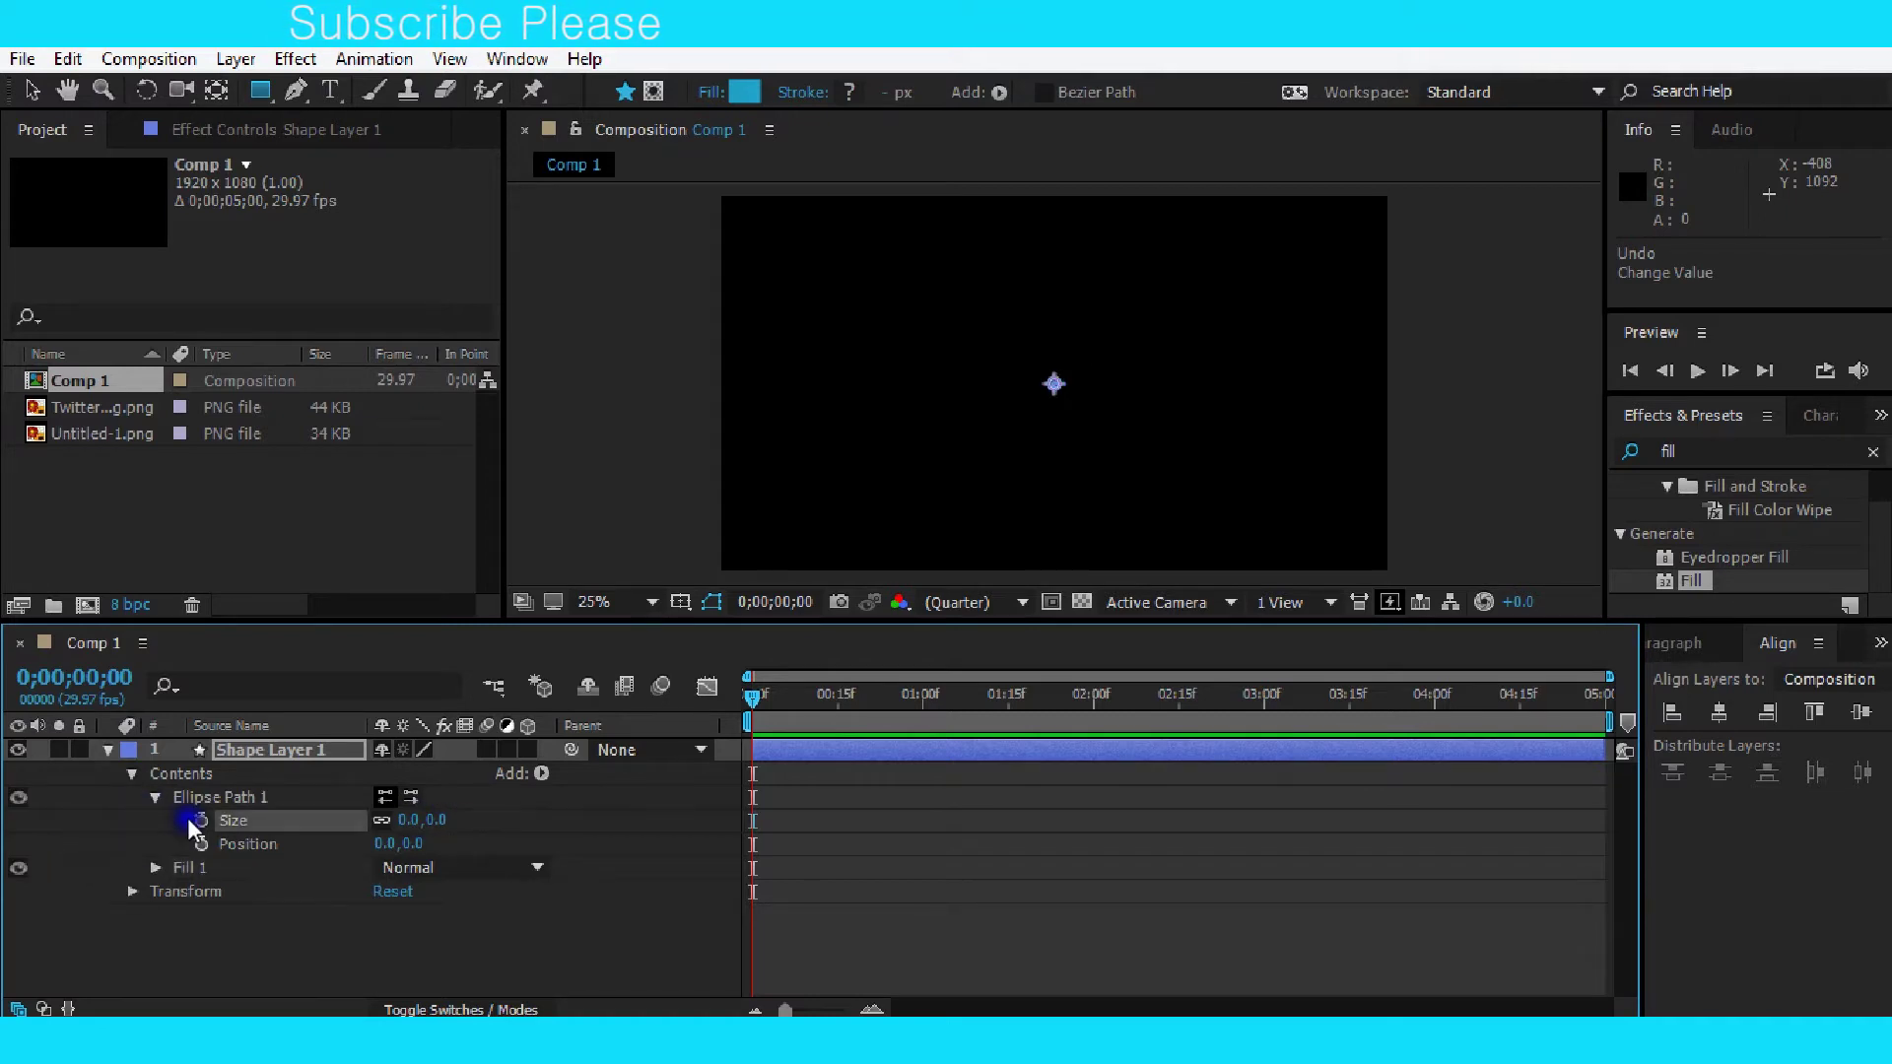
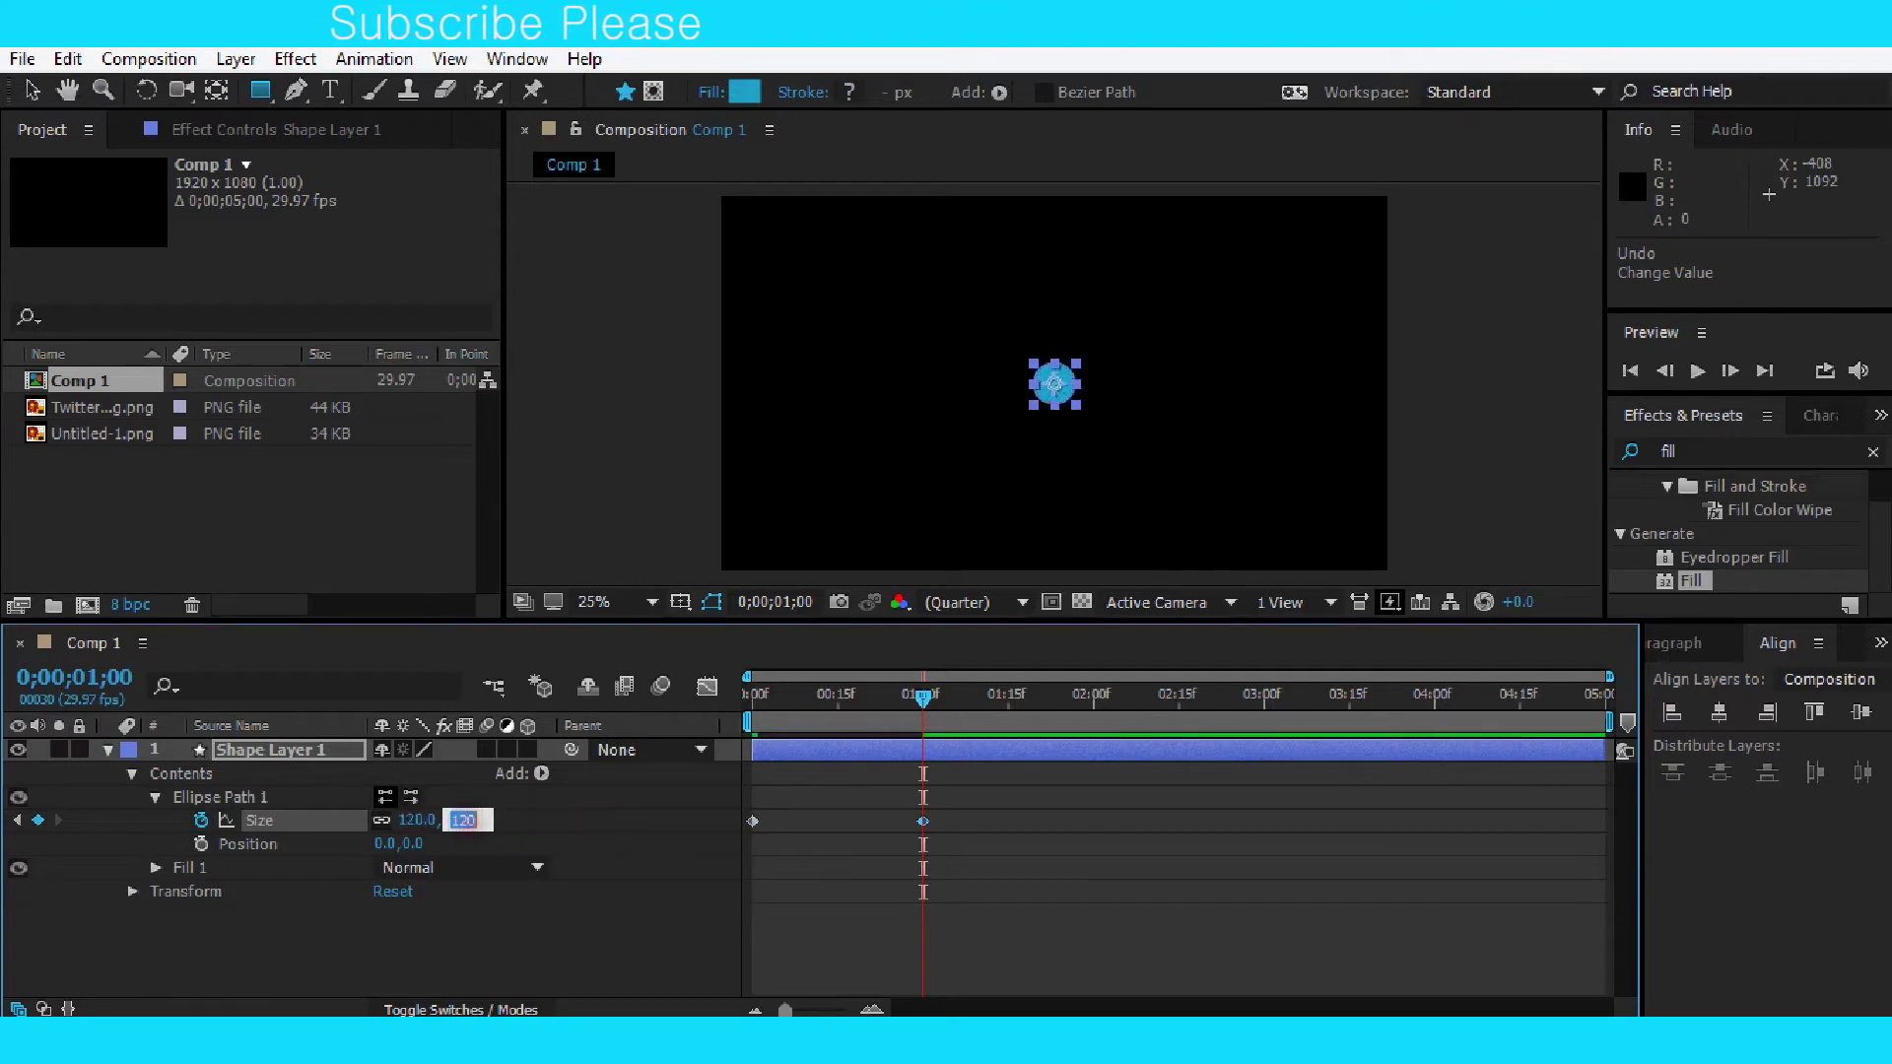
text(100)
Key the circle's Size to 100 at one second and scrub to preview it growing from 0.
key(Return)
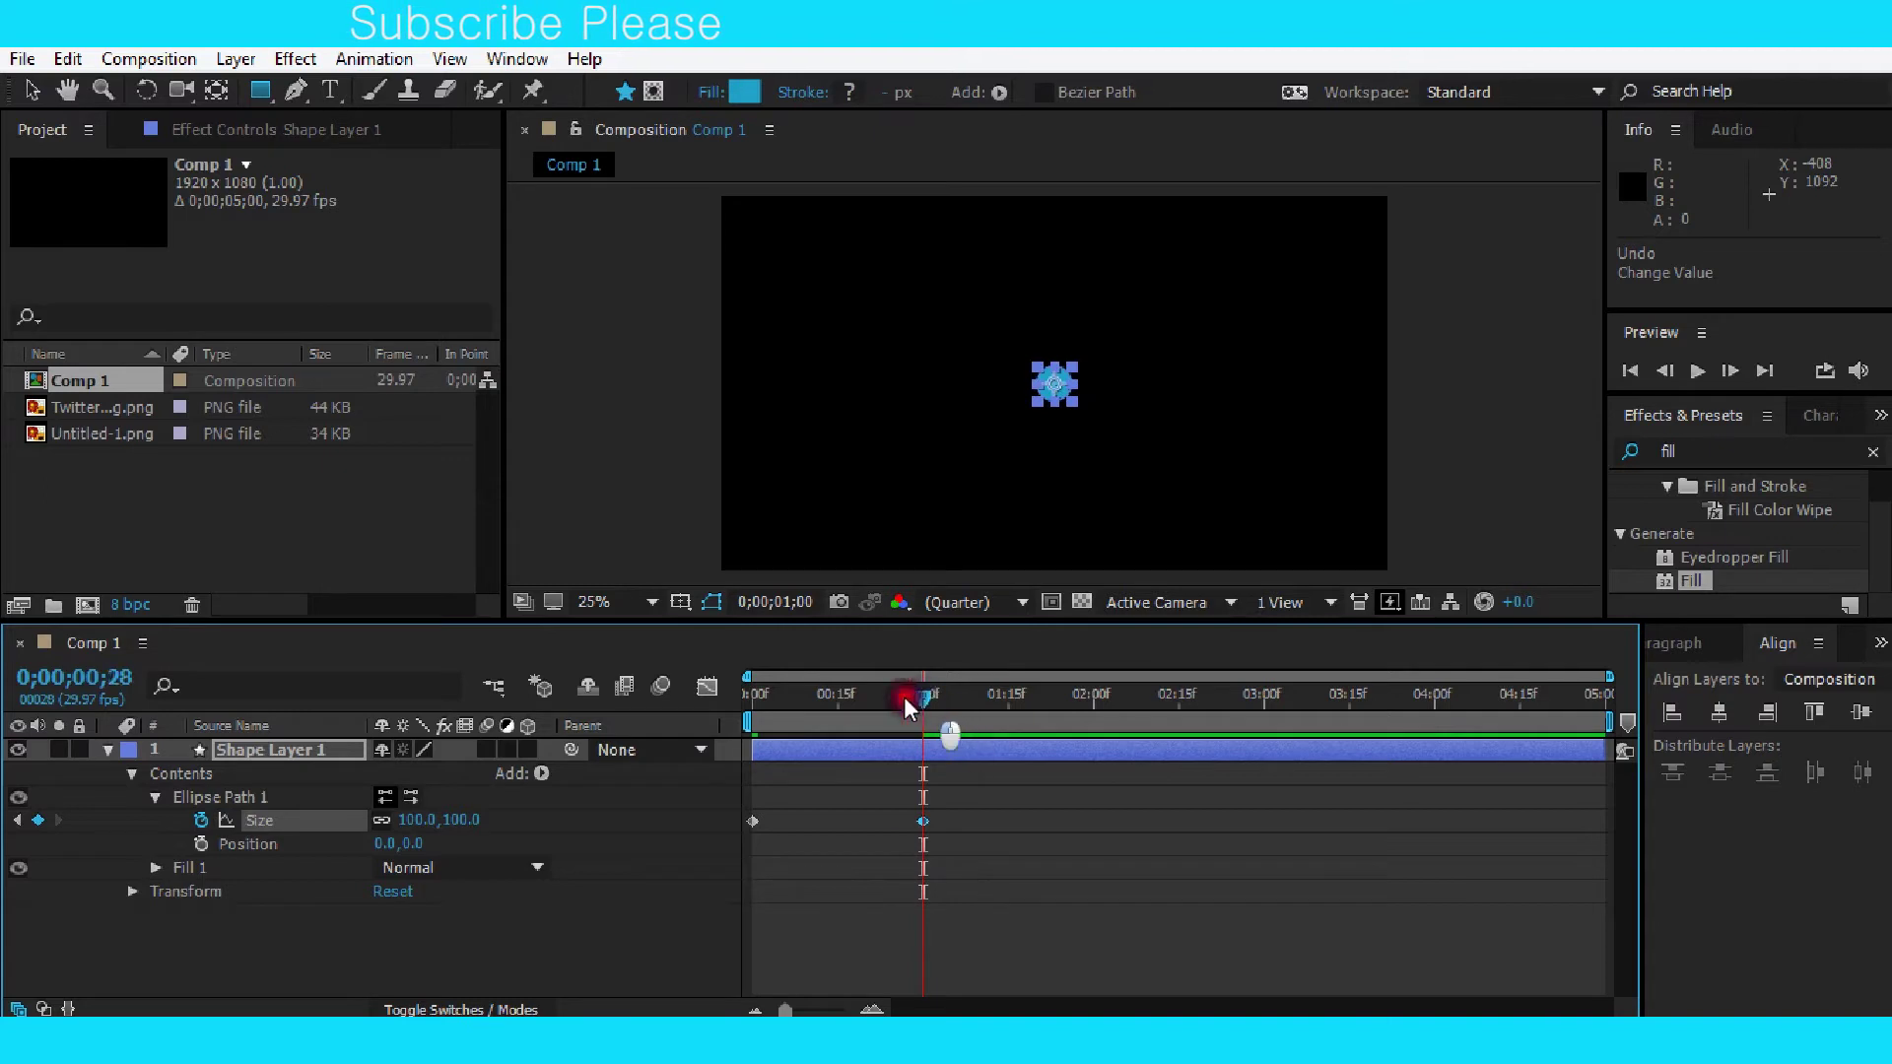
drag(923, 697, 702, 701)
click(894, 958)
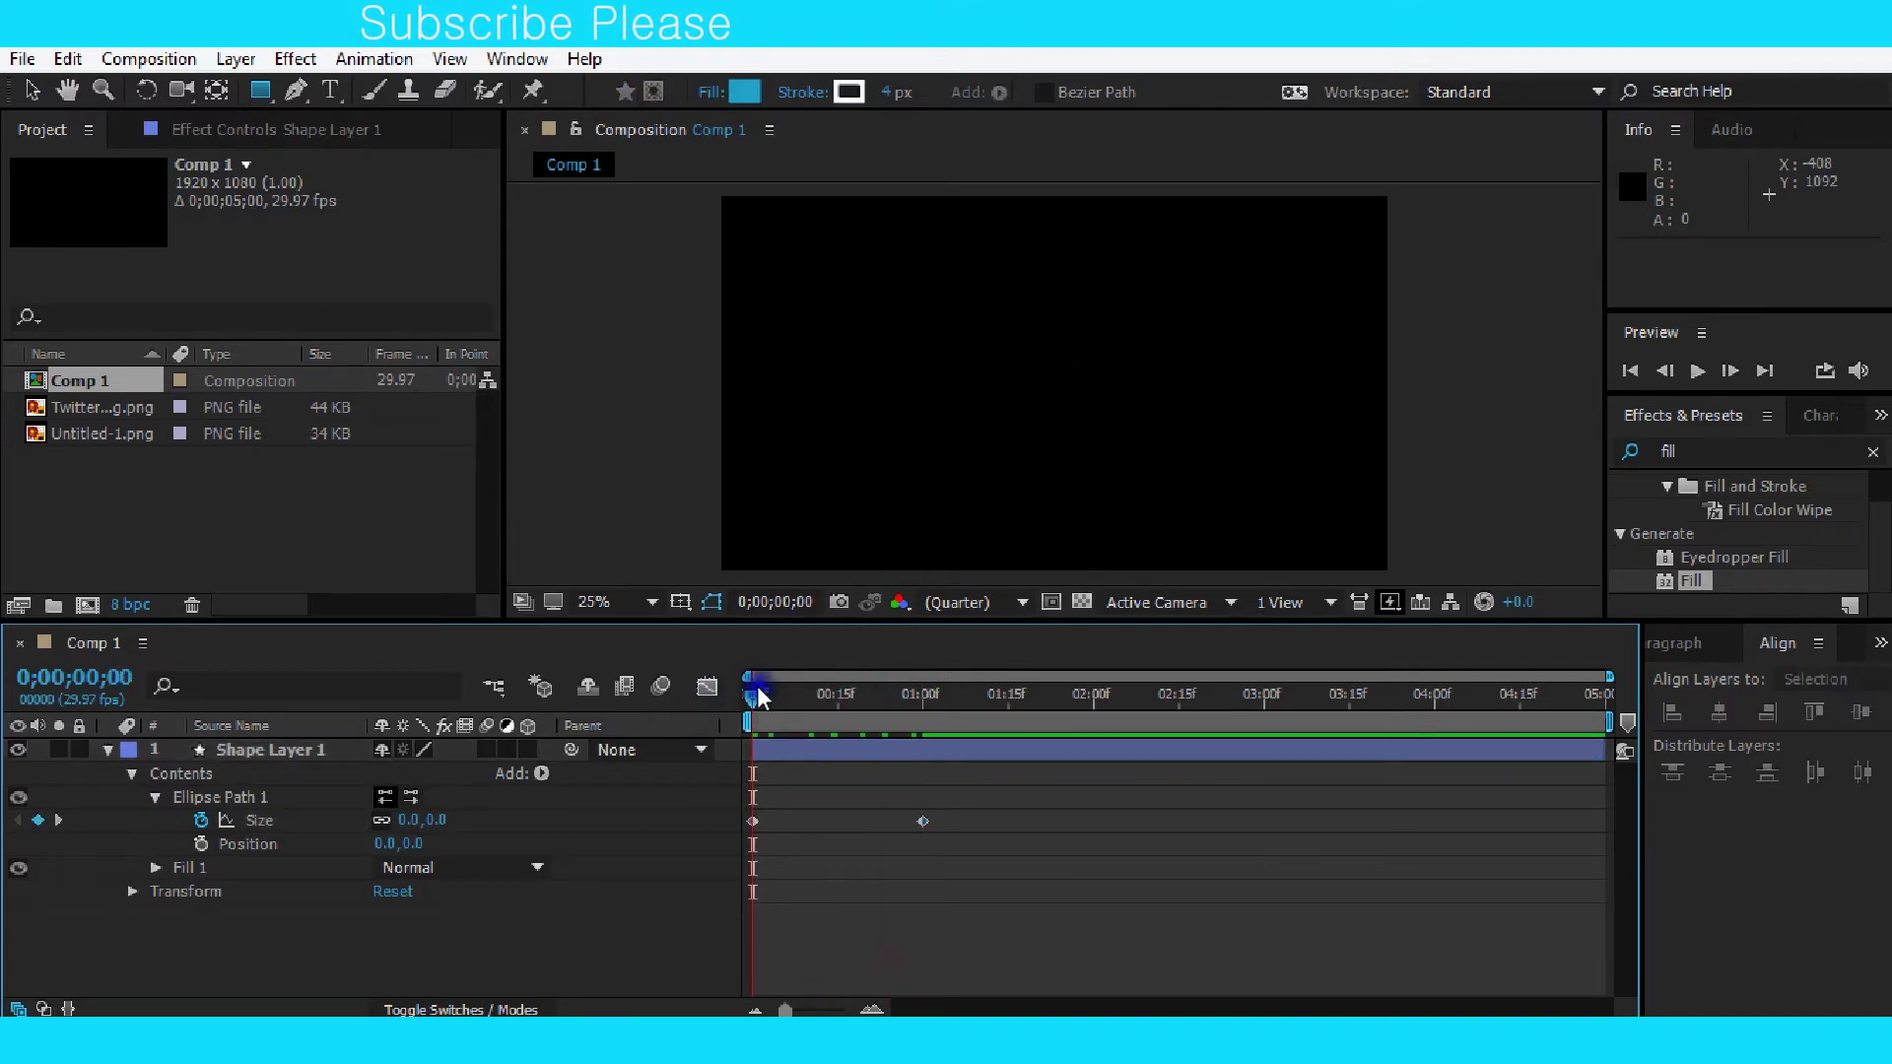
mouse_move(757, 696)
mouse_down()
mouse_move(856, 697)
mouse_move(721, 722)
mouse_up()
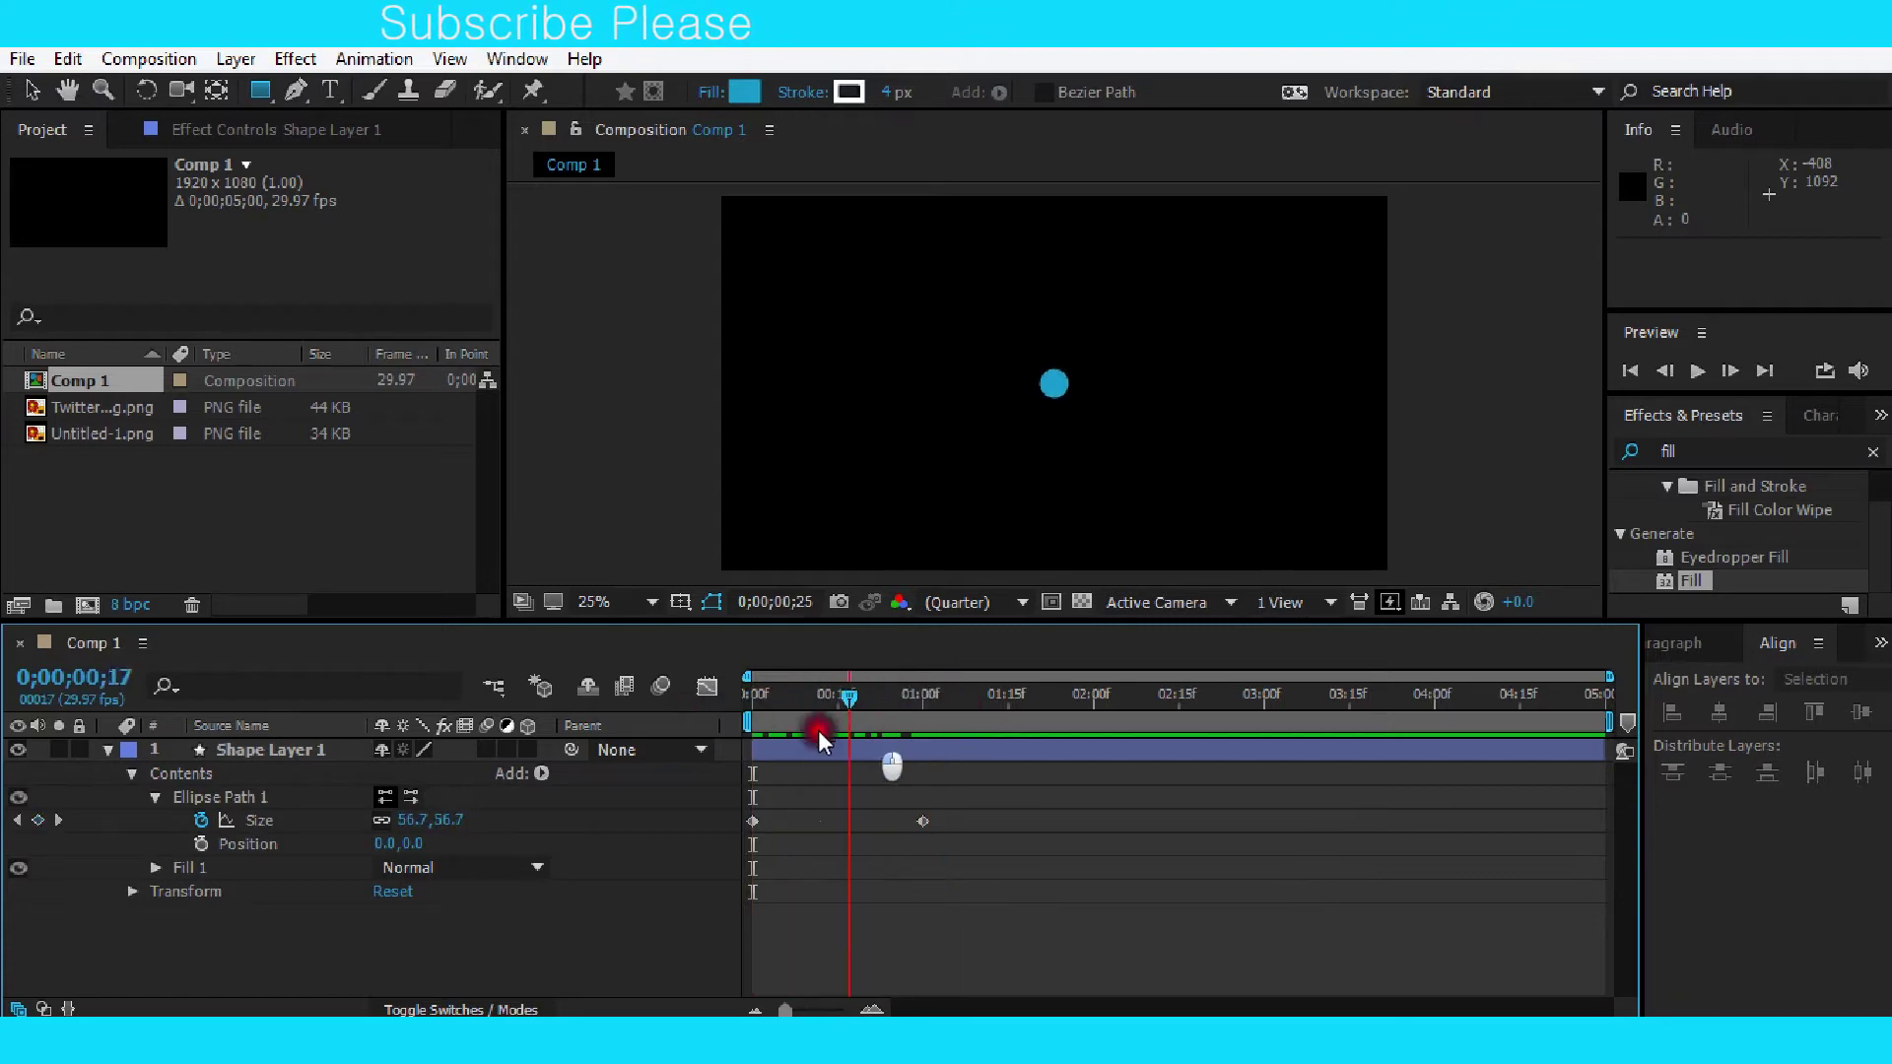
Apply Easy Ease (F9) to both Size keyframes and view their animation curve.
drag(986, 806, 743, 847)
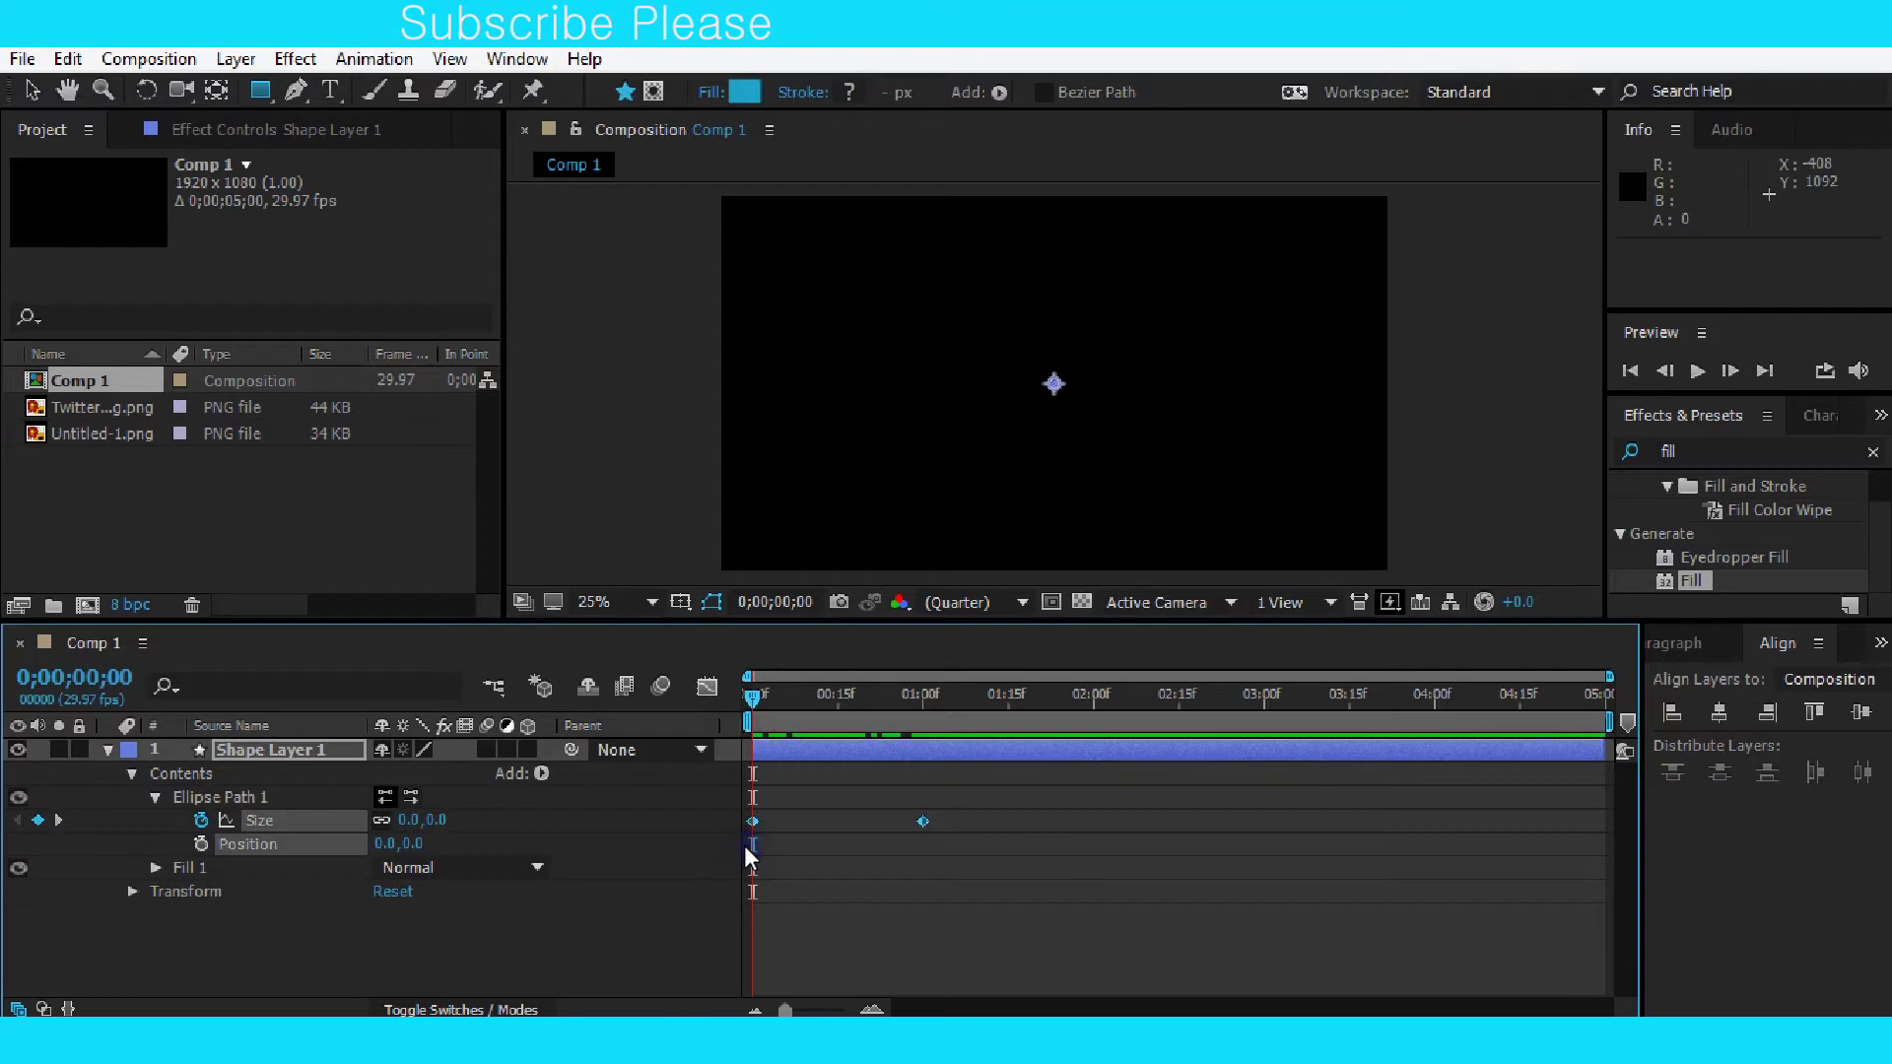
key(F9)
click(706, 687)
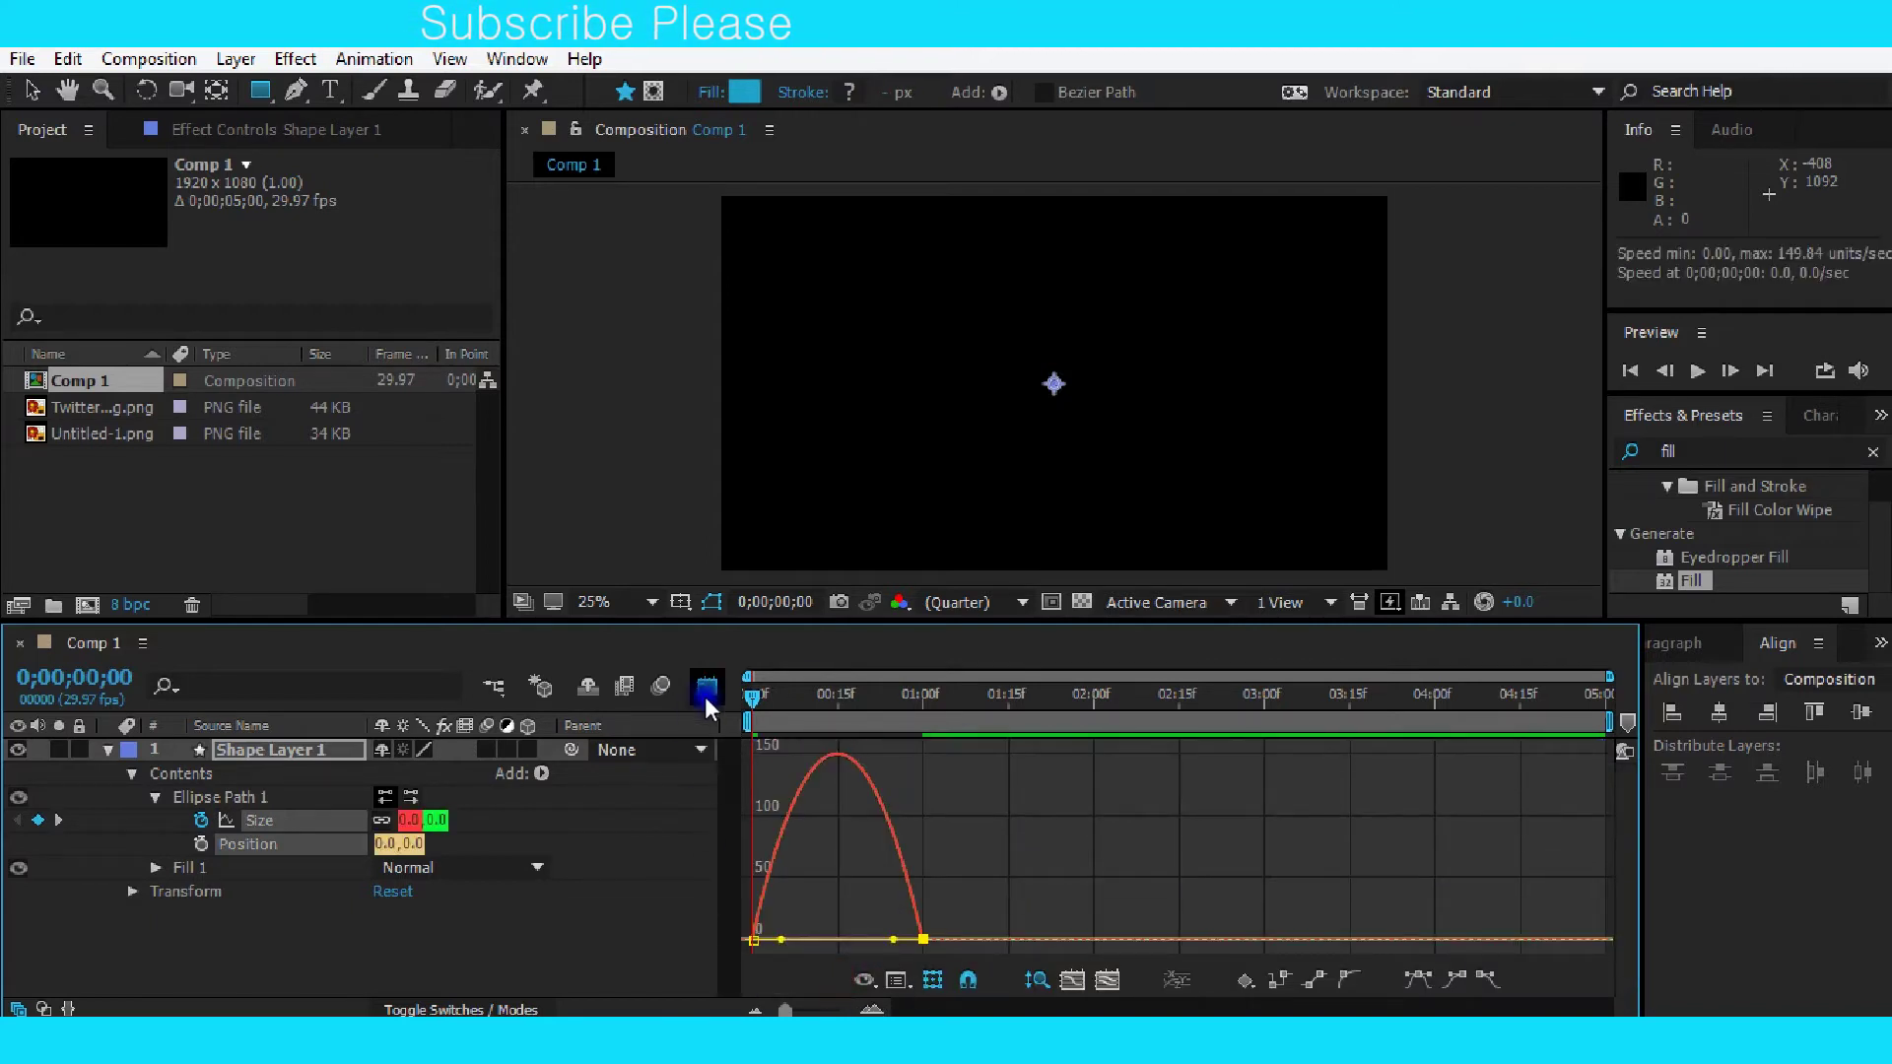
In the Size speed graph, stretch the last keyframe's influence to about 81% so growth shoots out then settles.
drag(893, 940, 837, 941)
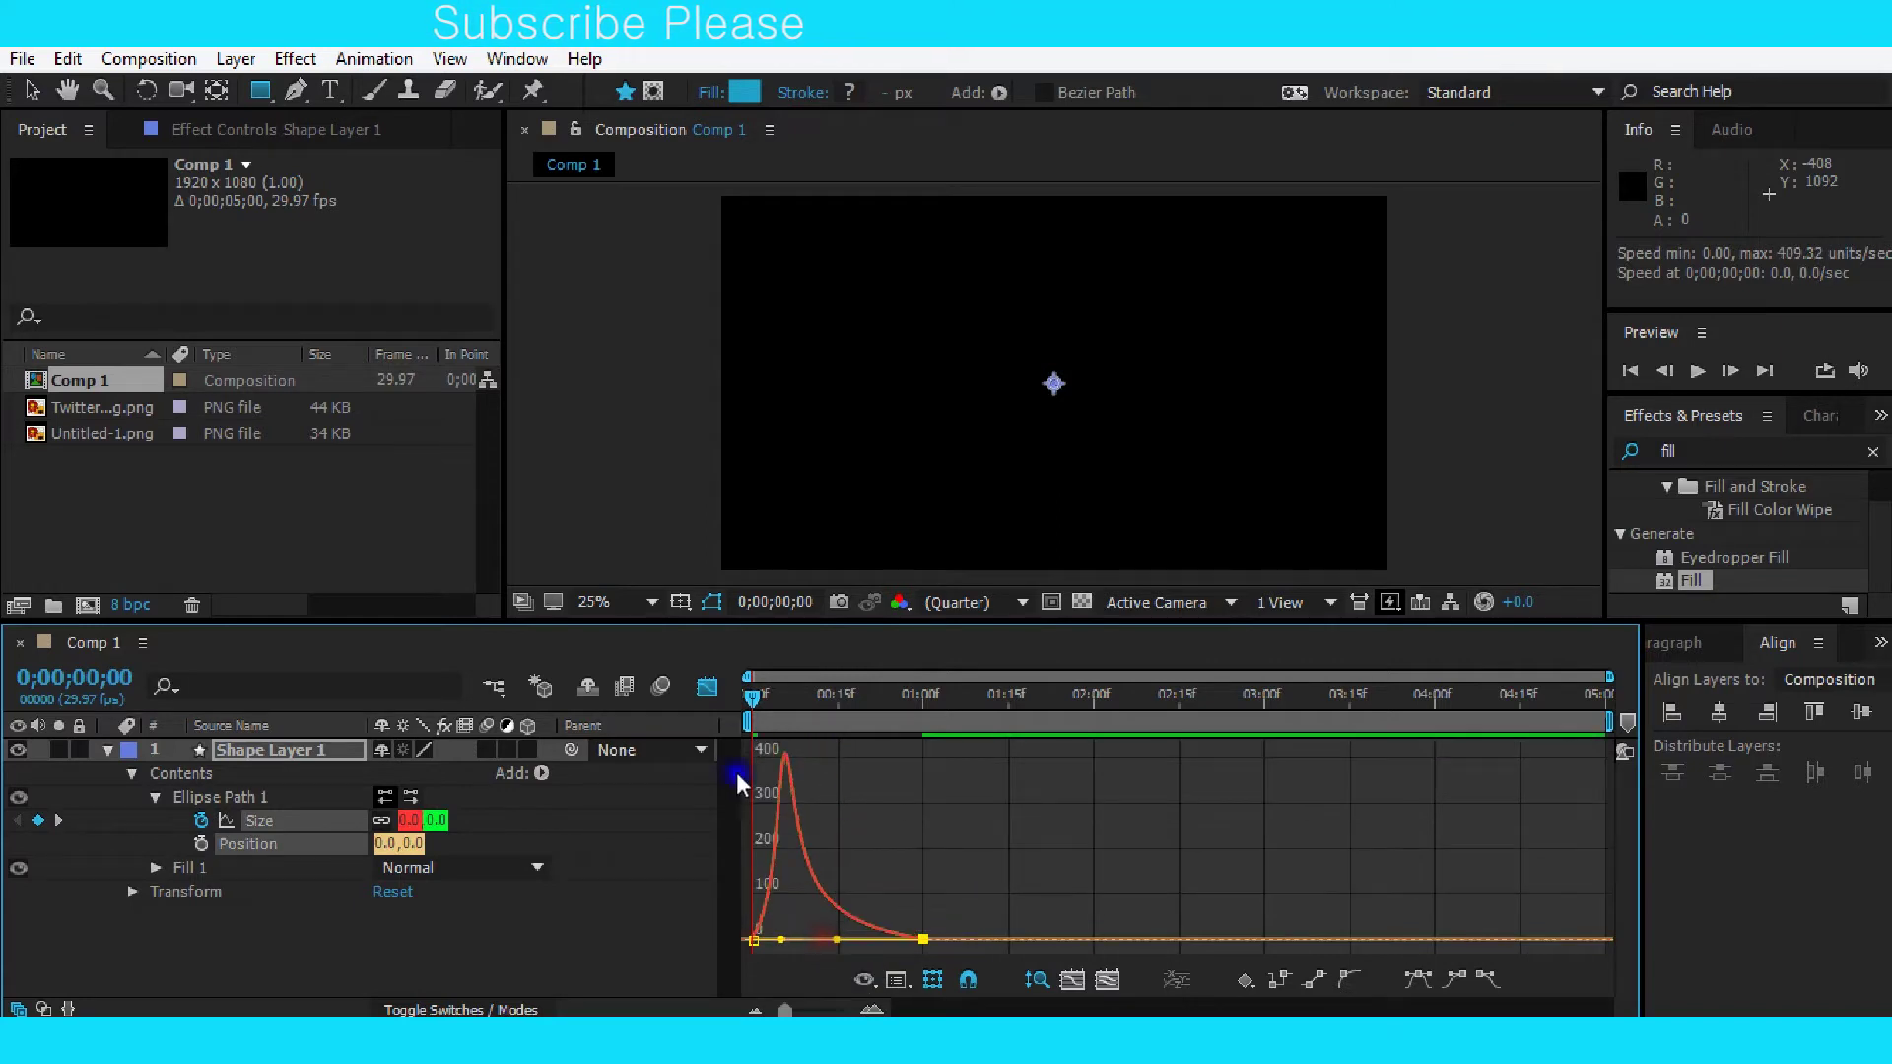
click(896, 982)
click(951, 754)
click(896, 982)
click(956, 744)
click(895, 982)
click(1025, 690)
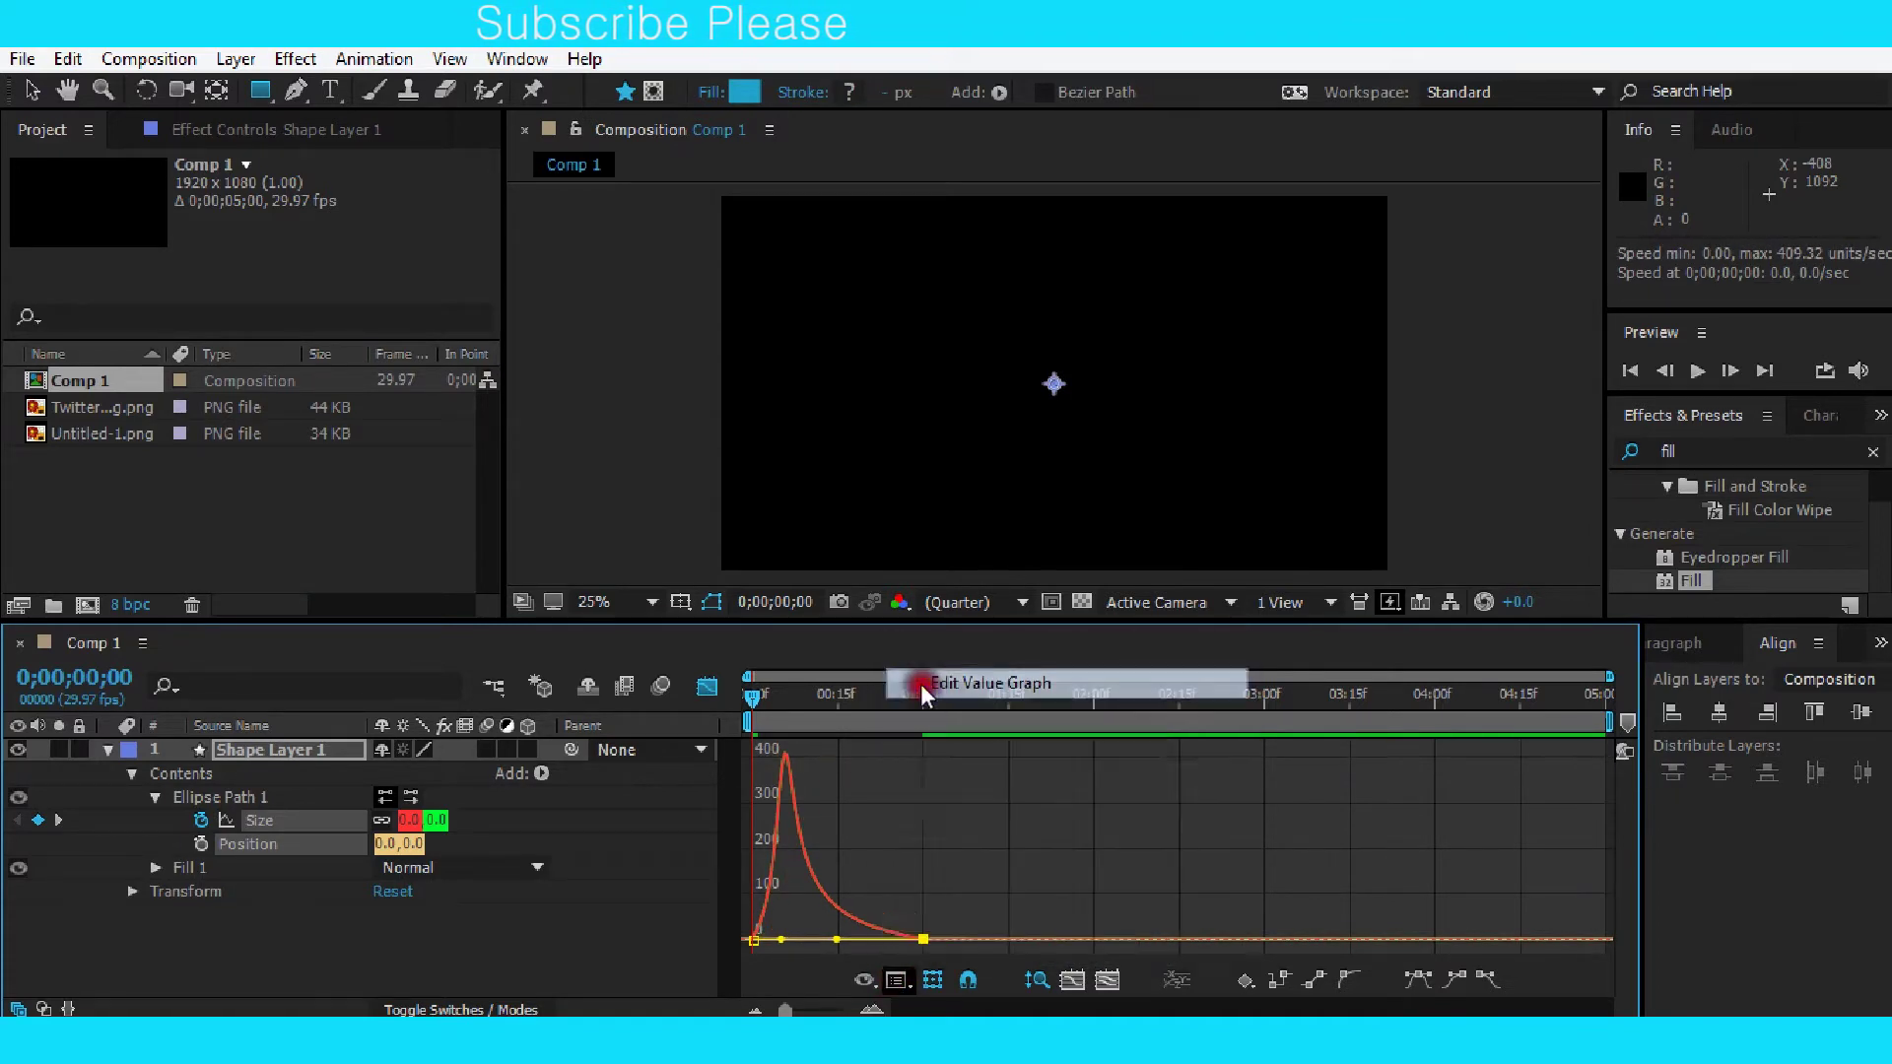
click(894, 982)
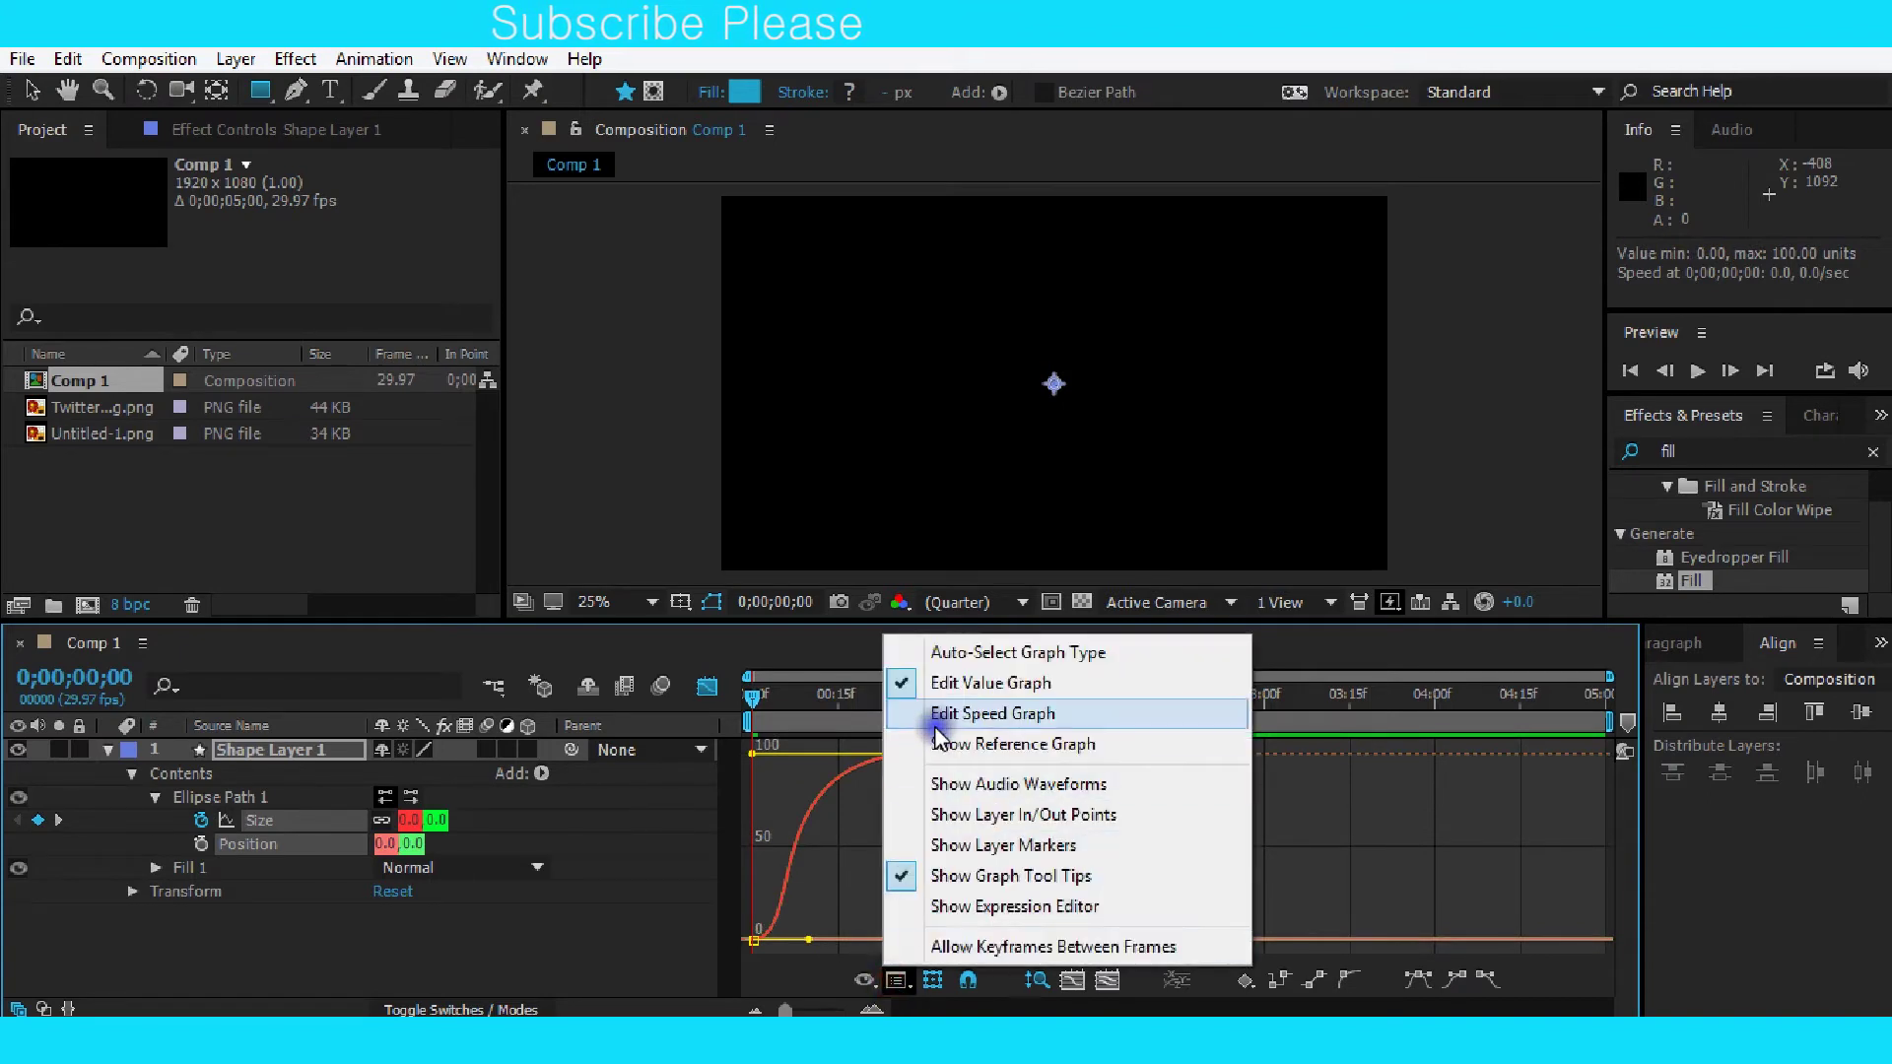
click(936, 724)
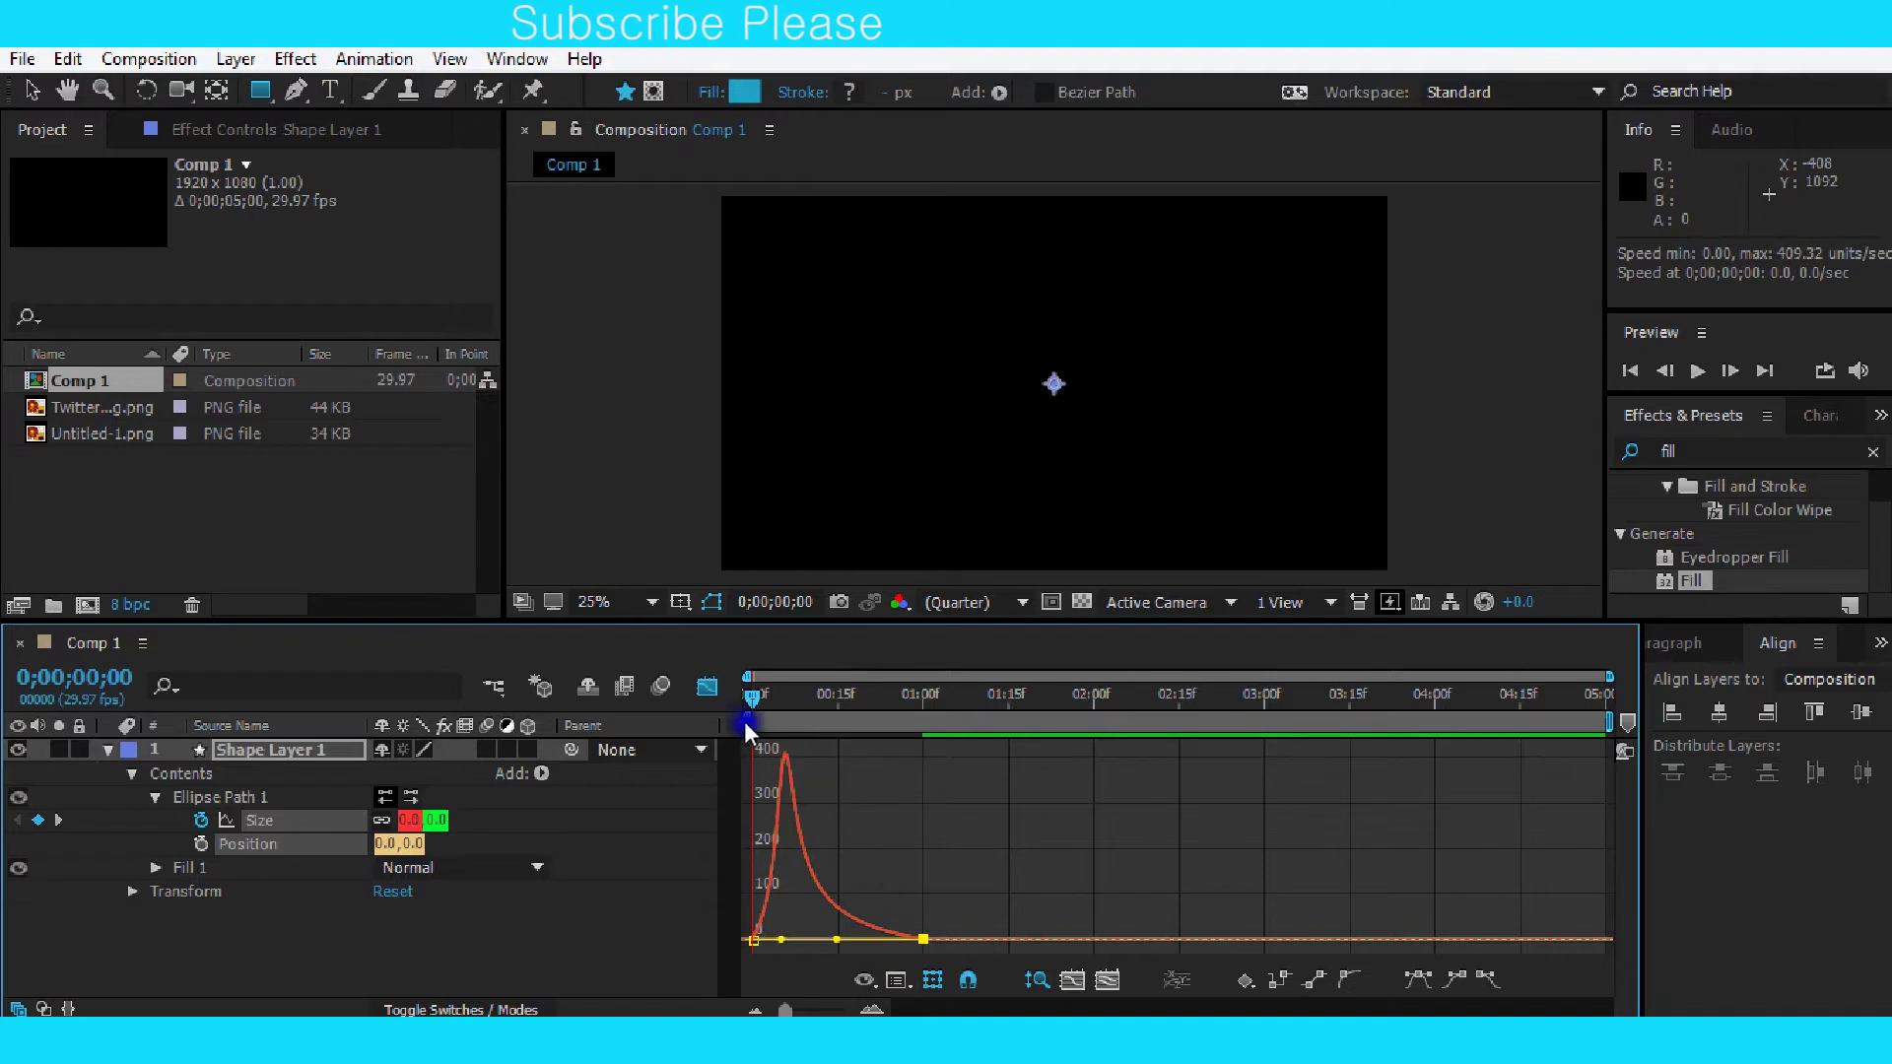
click(867, 864)
click(707, 694)
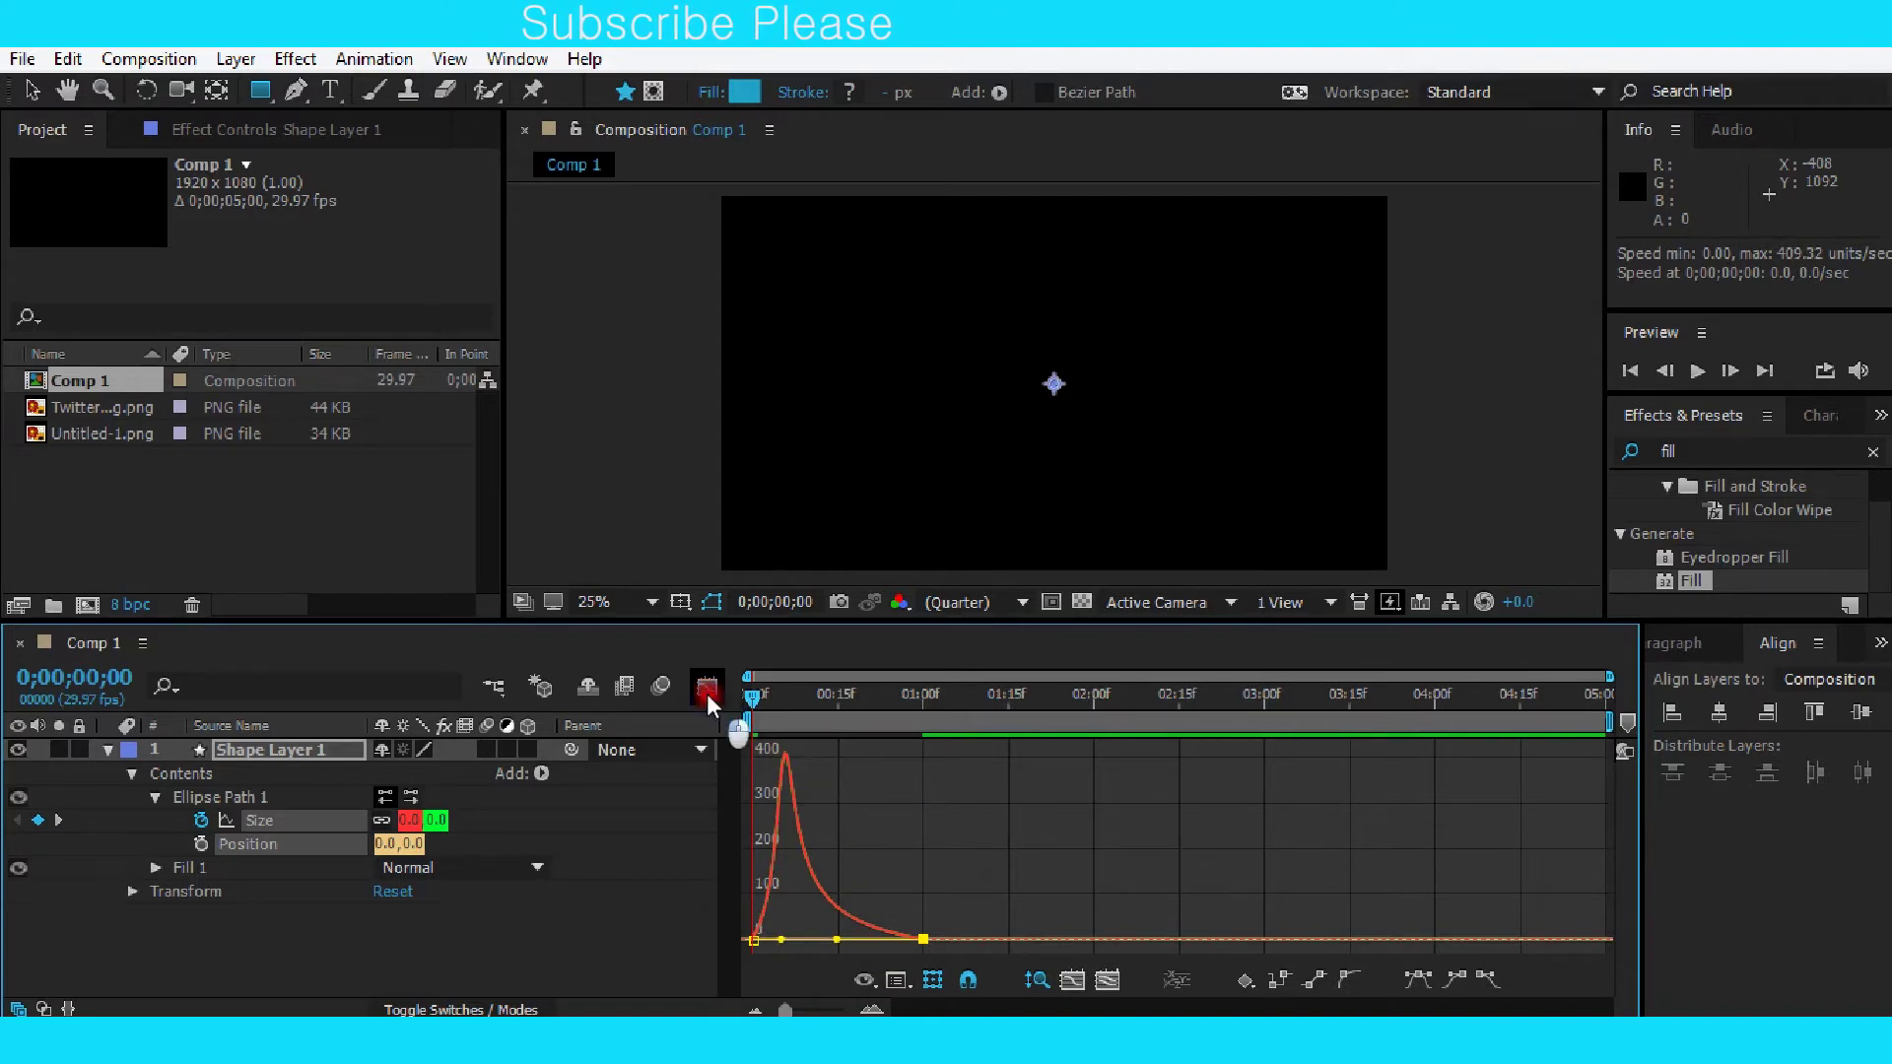
click(879, 925)
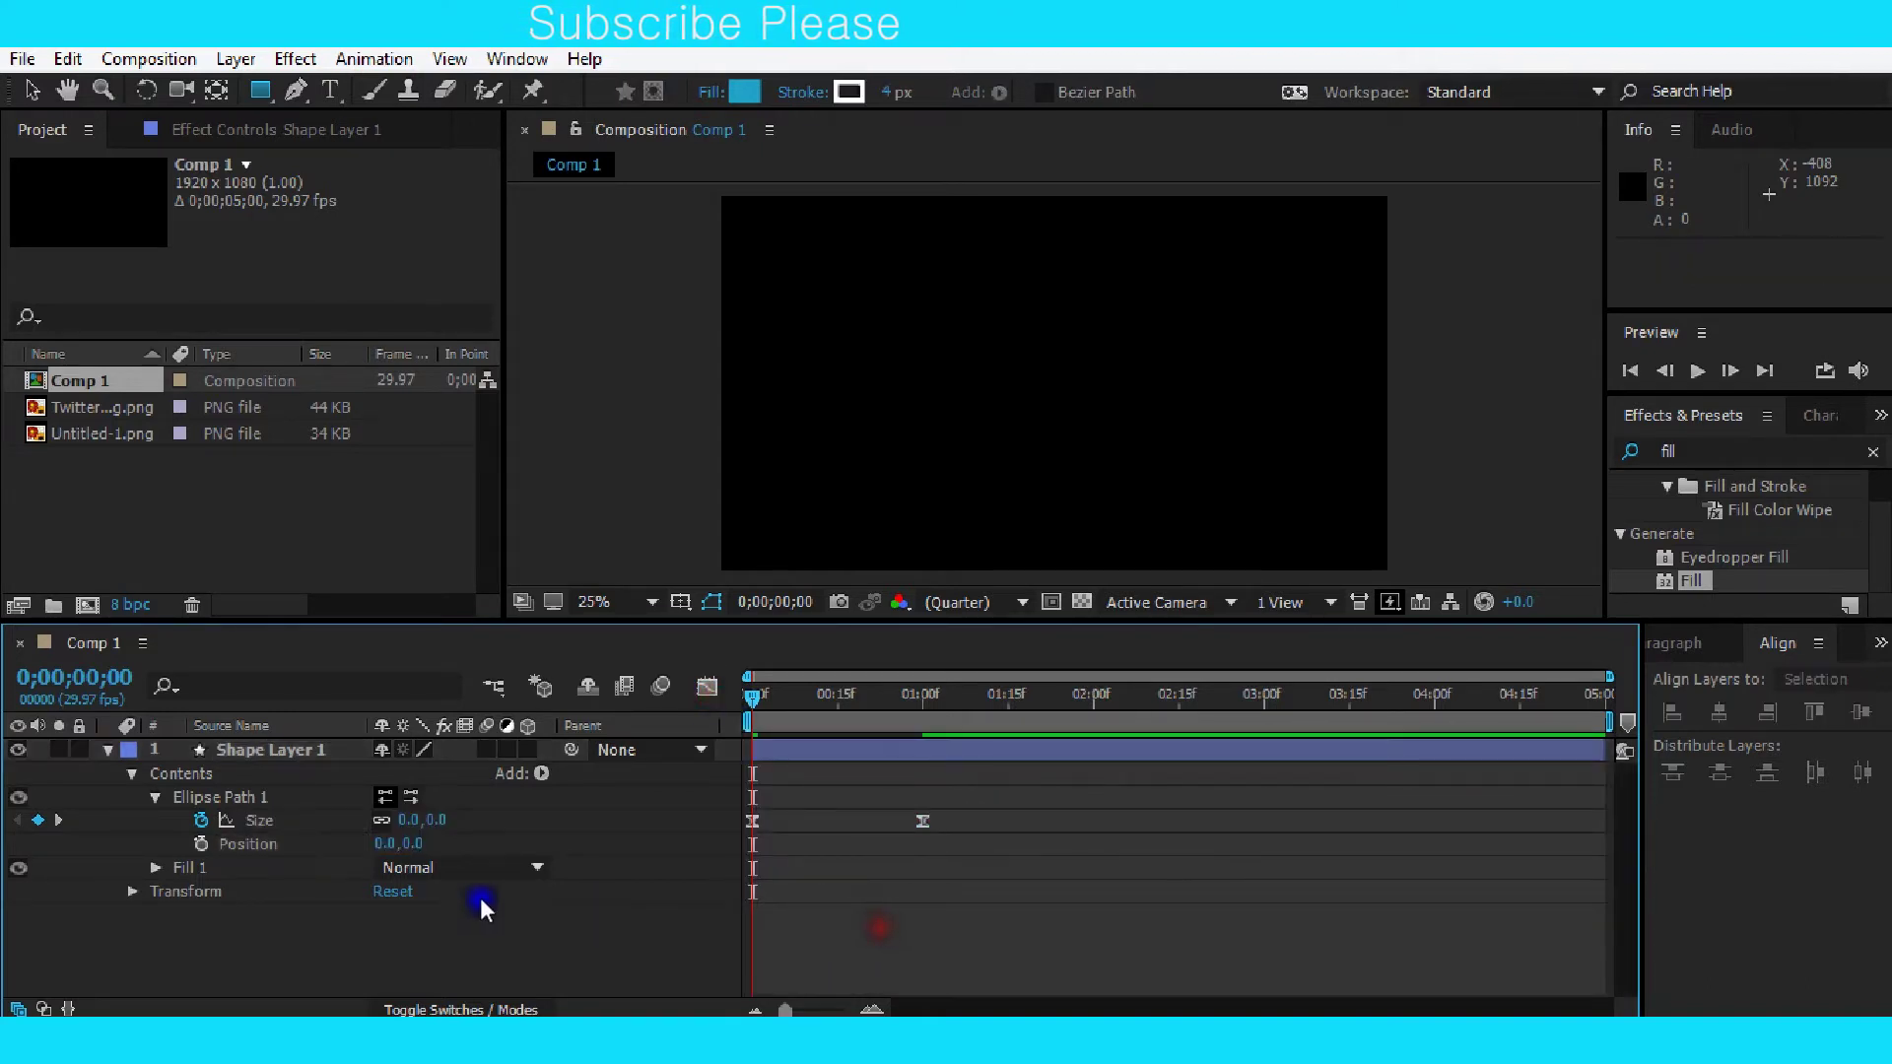
Keyframe Opacity from 100% at 0;00 to 0% at 1;00 and select both keyframes.
click(132, 891)
click(178, 984)
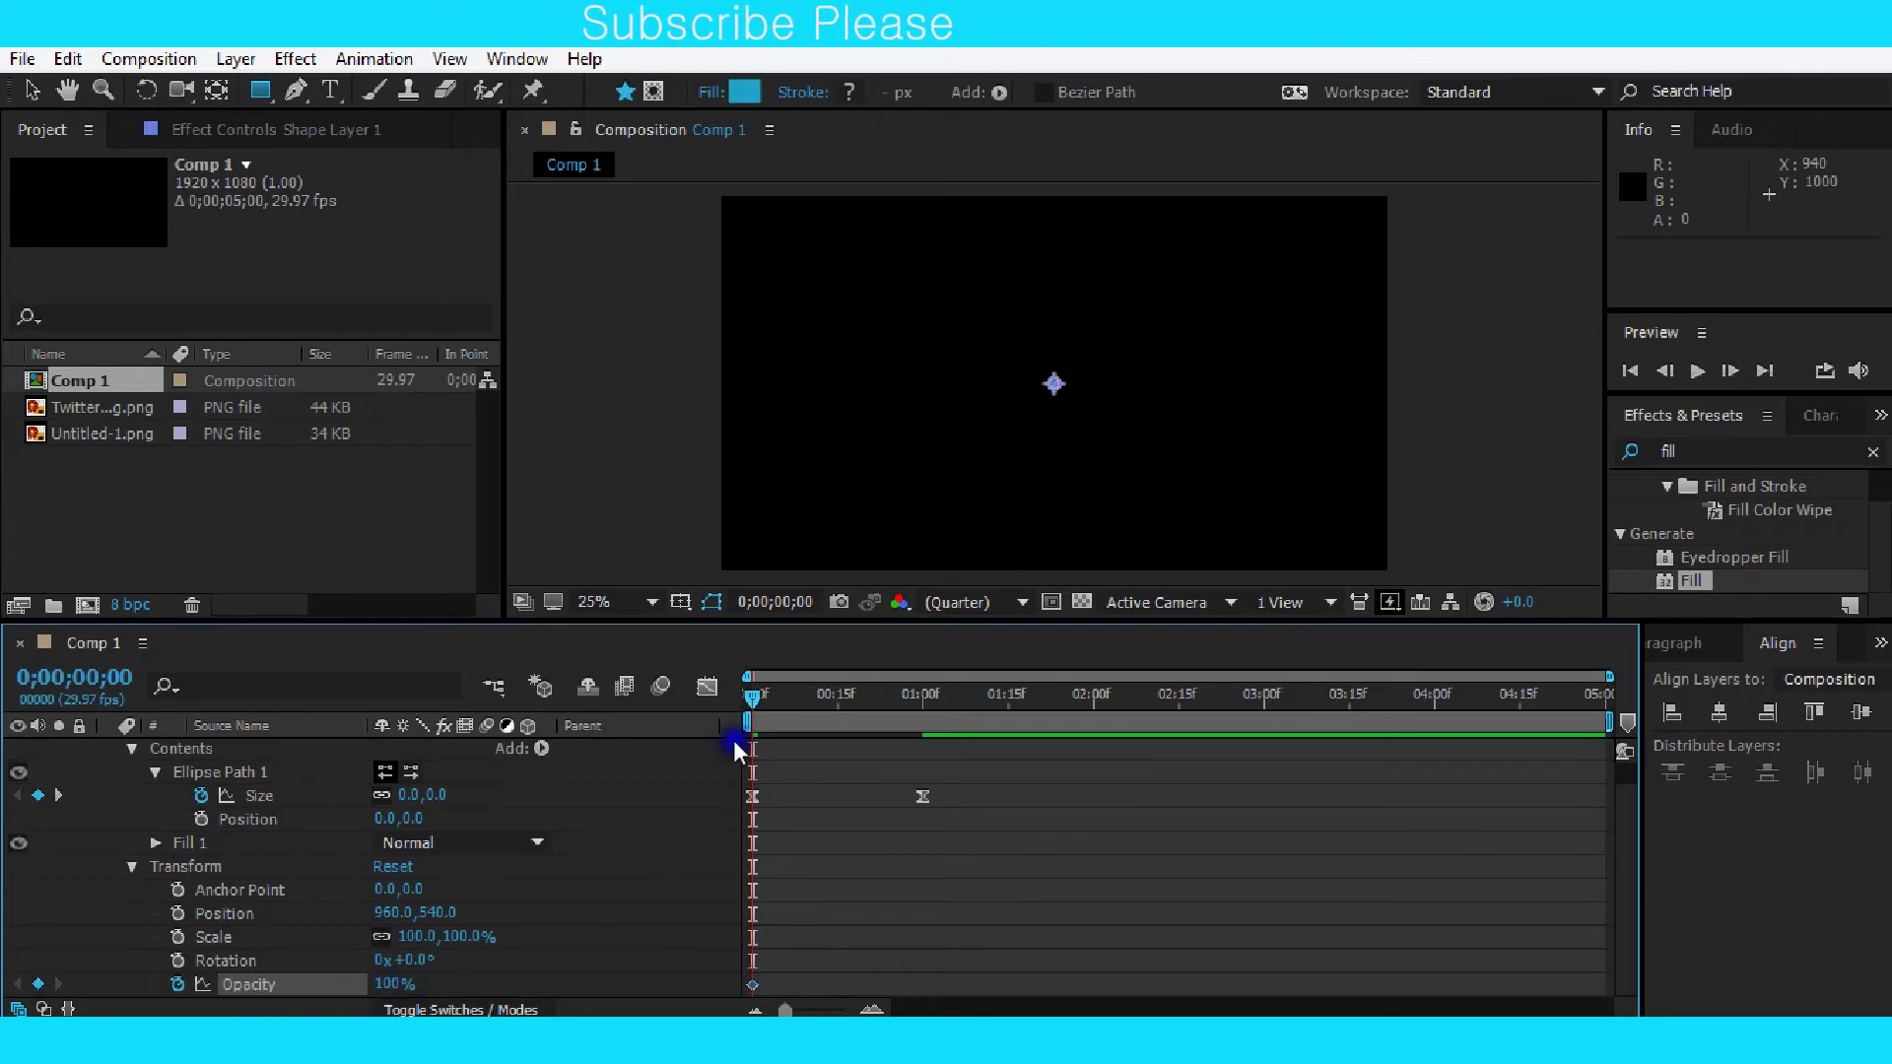
drag(748, 695, 916, 678)
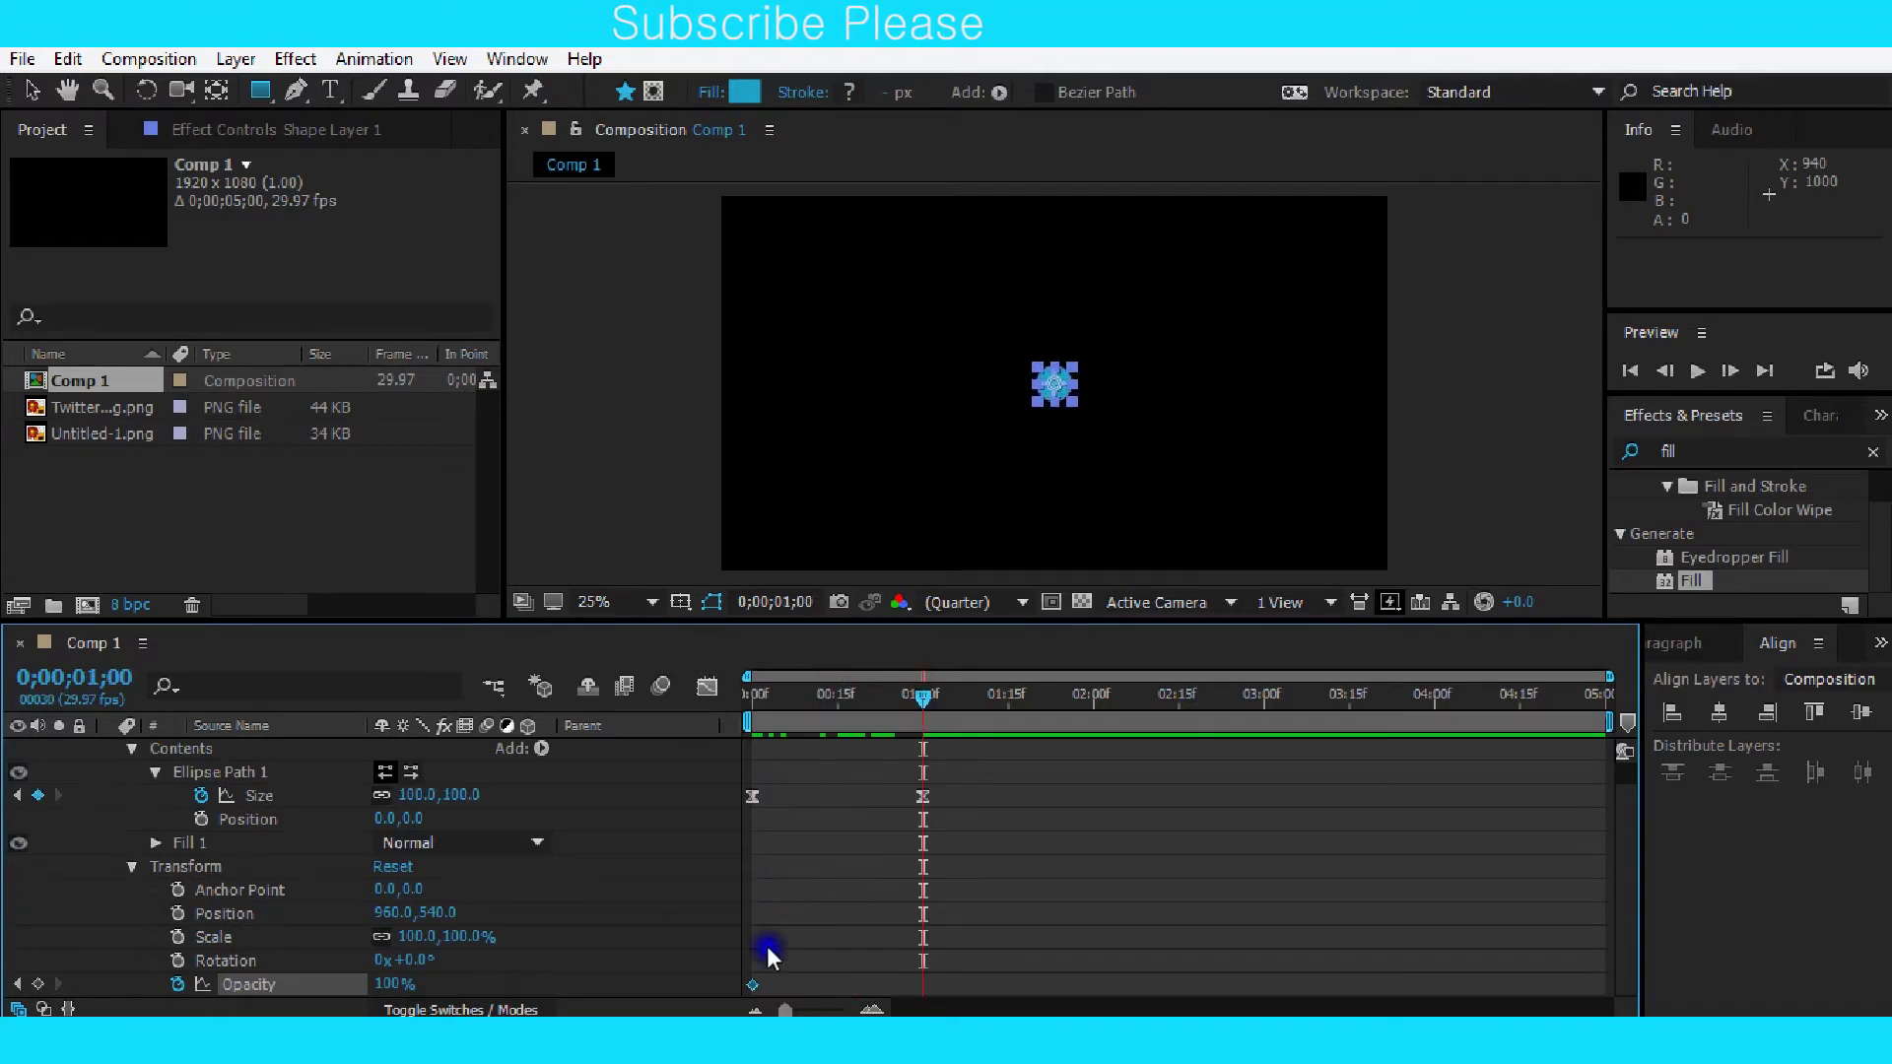
click(392, 984)
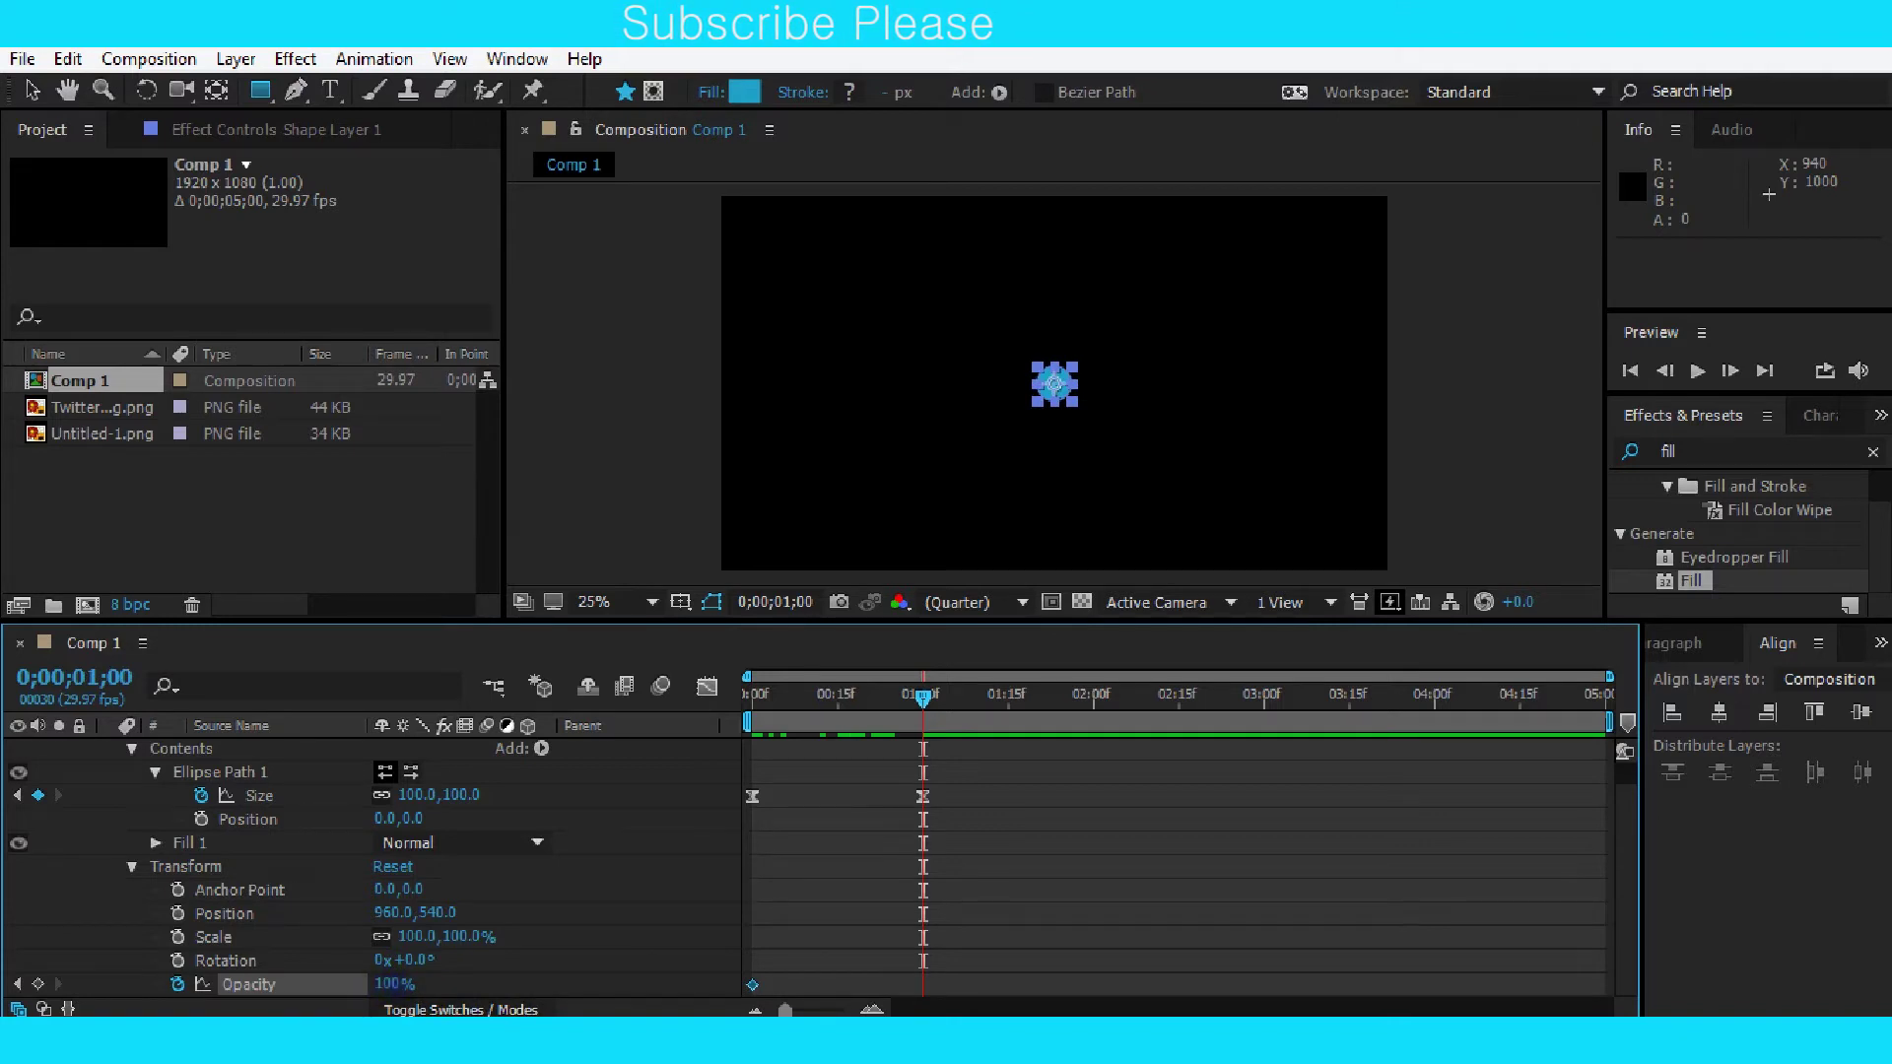
text(0)
key(Return)
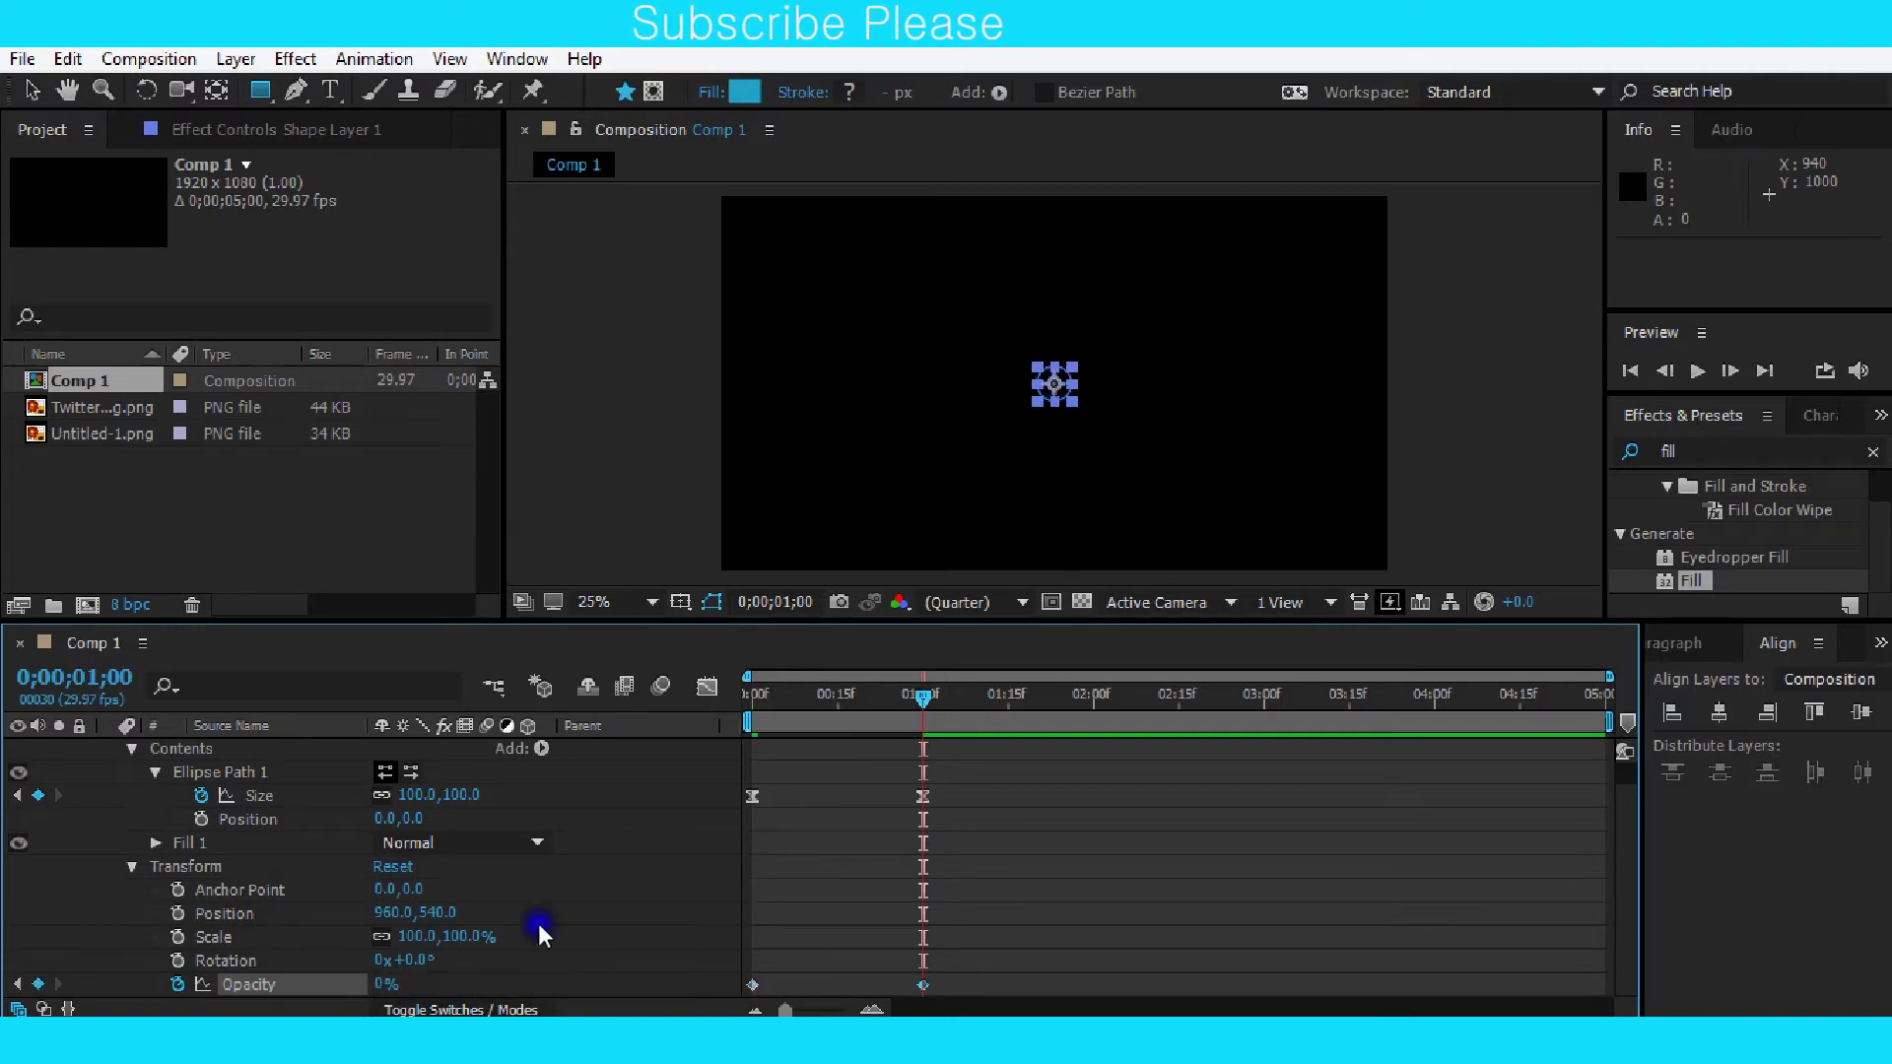
click(973, 944)
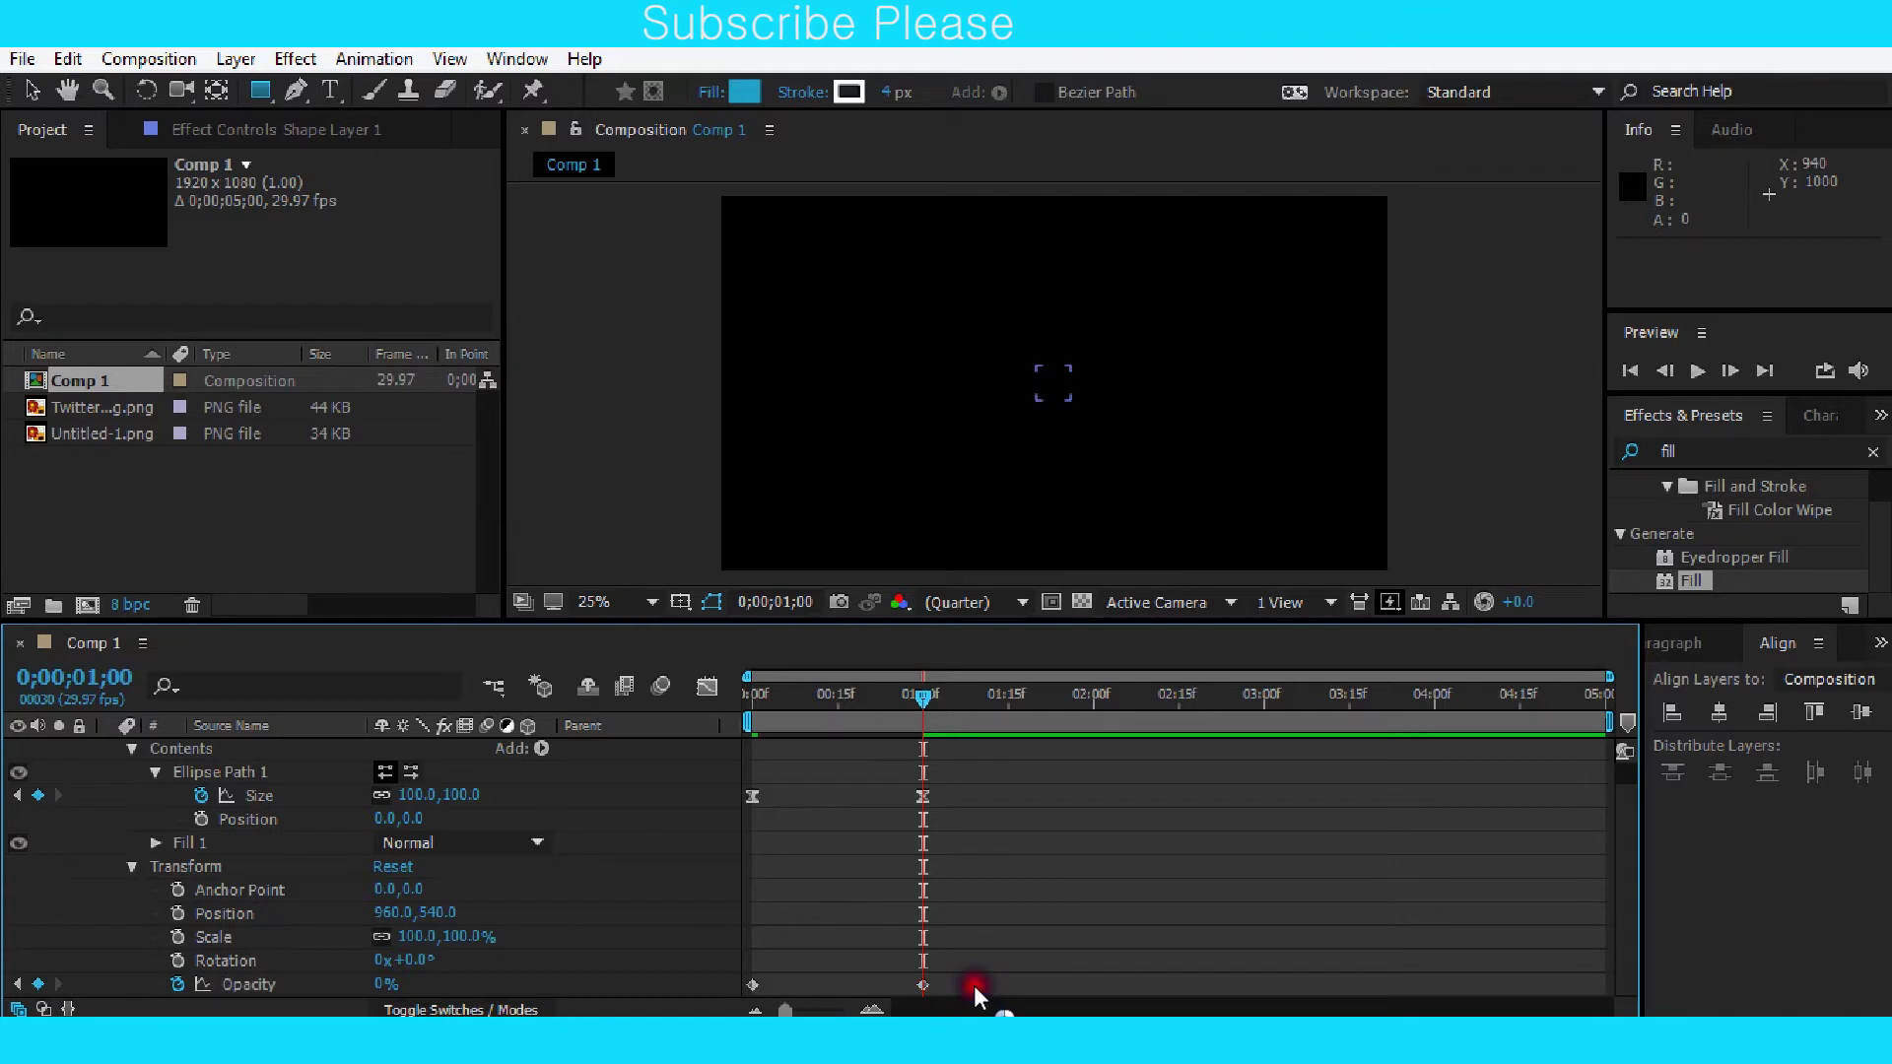
drag(972, 974, 735, 1010)
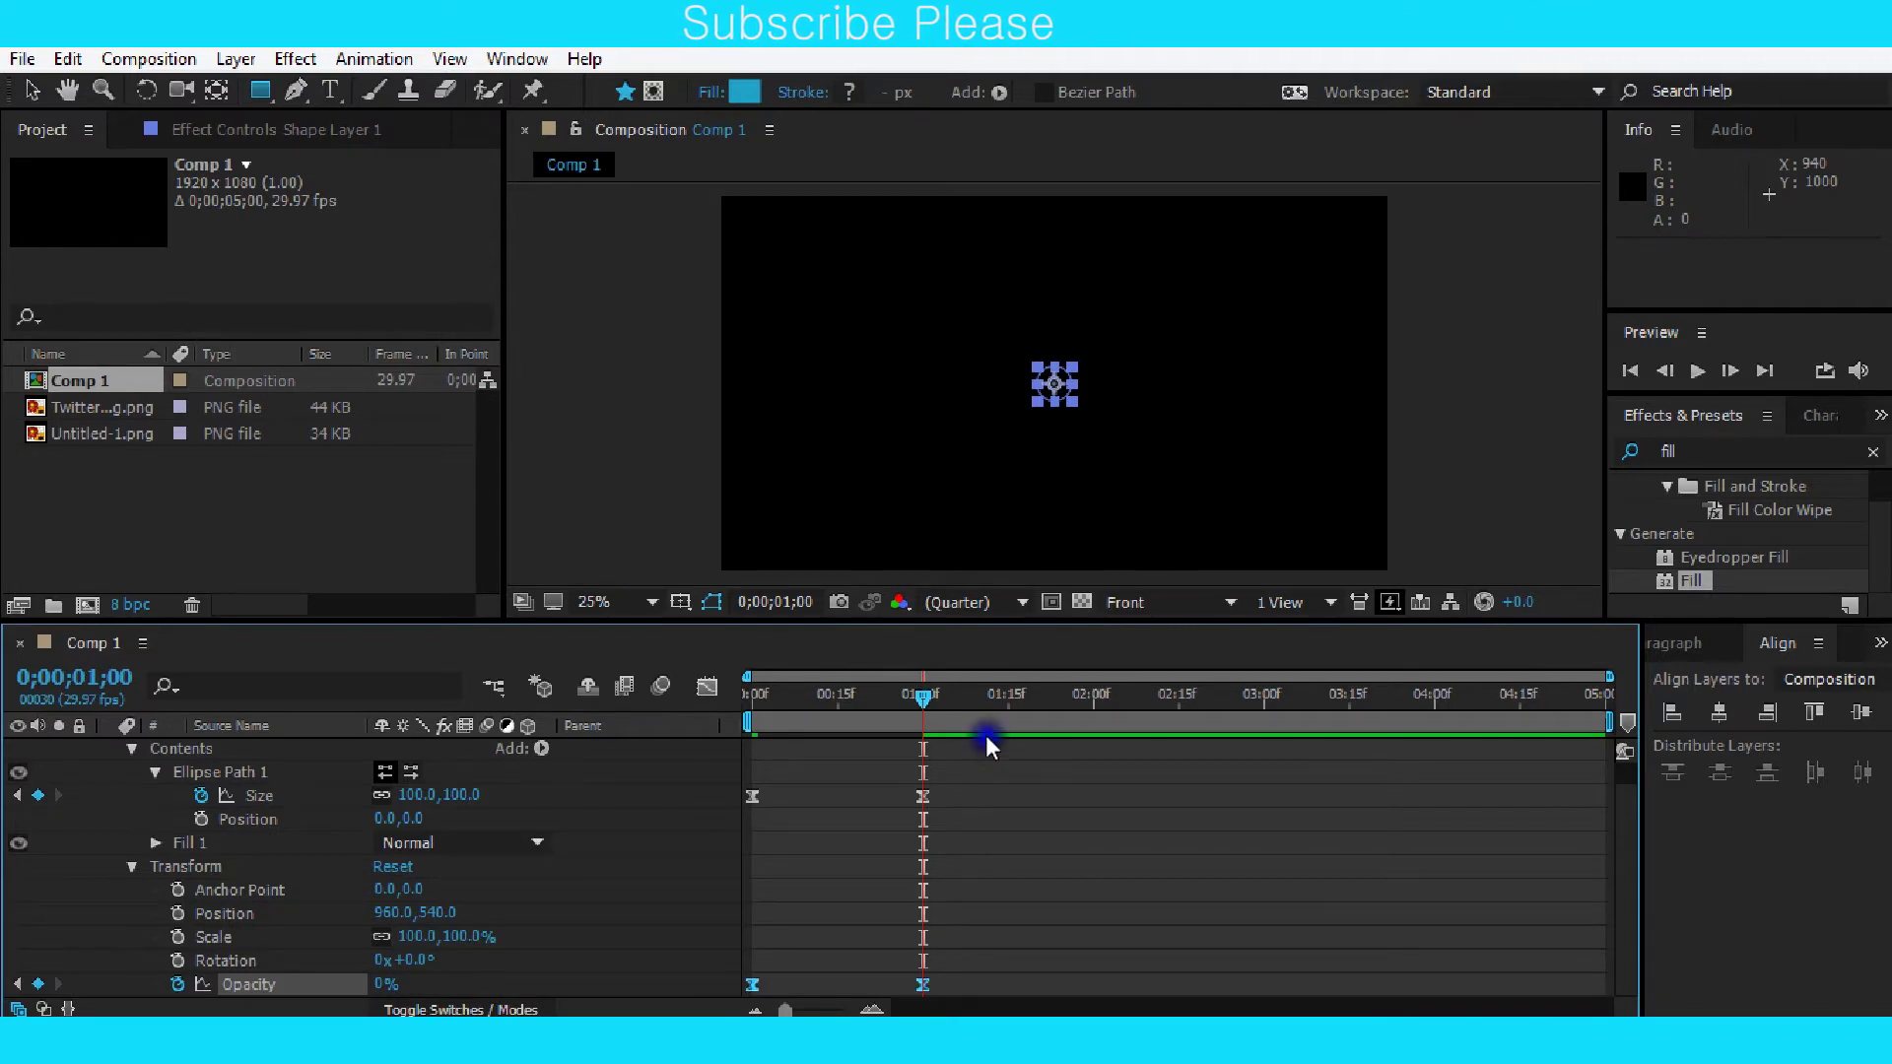
Scrub to preview the circle growing and fading, then collapse the shape layer.
click(1040, 885)
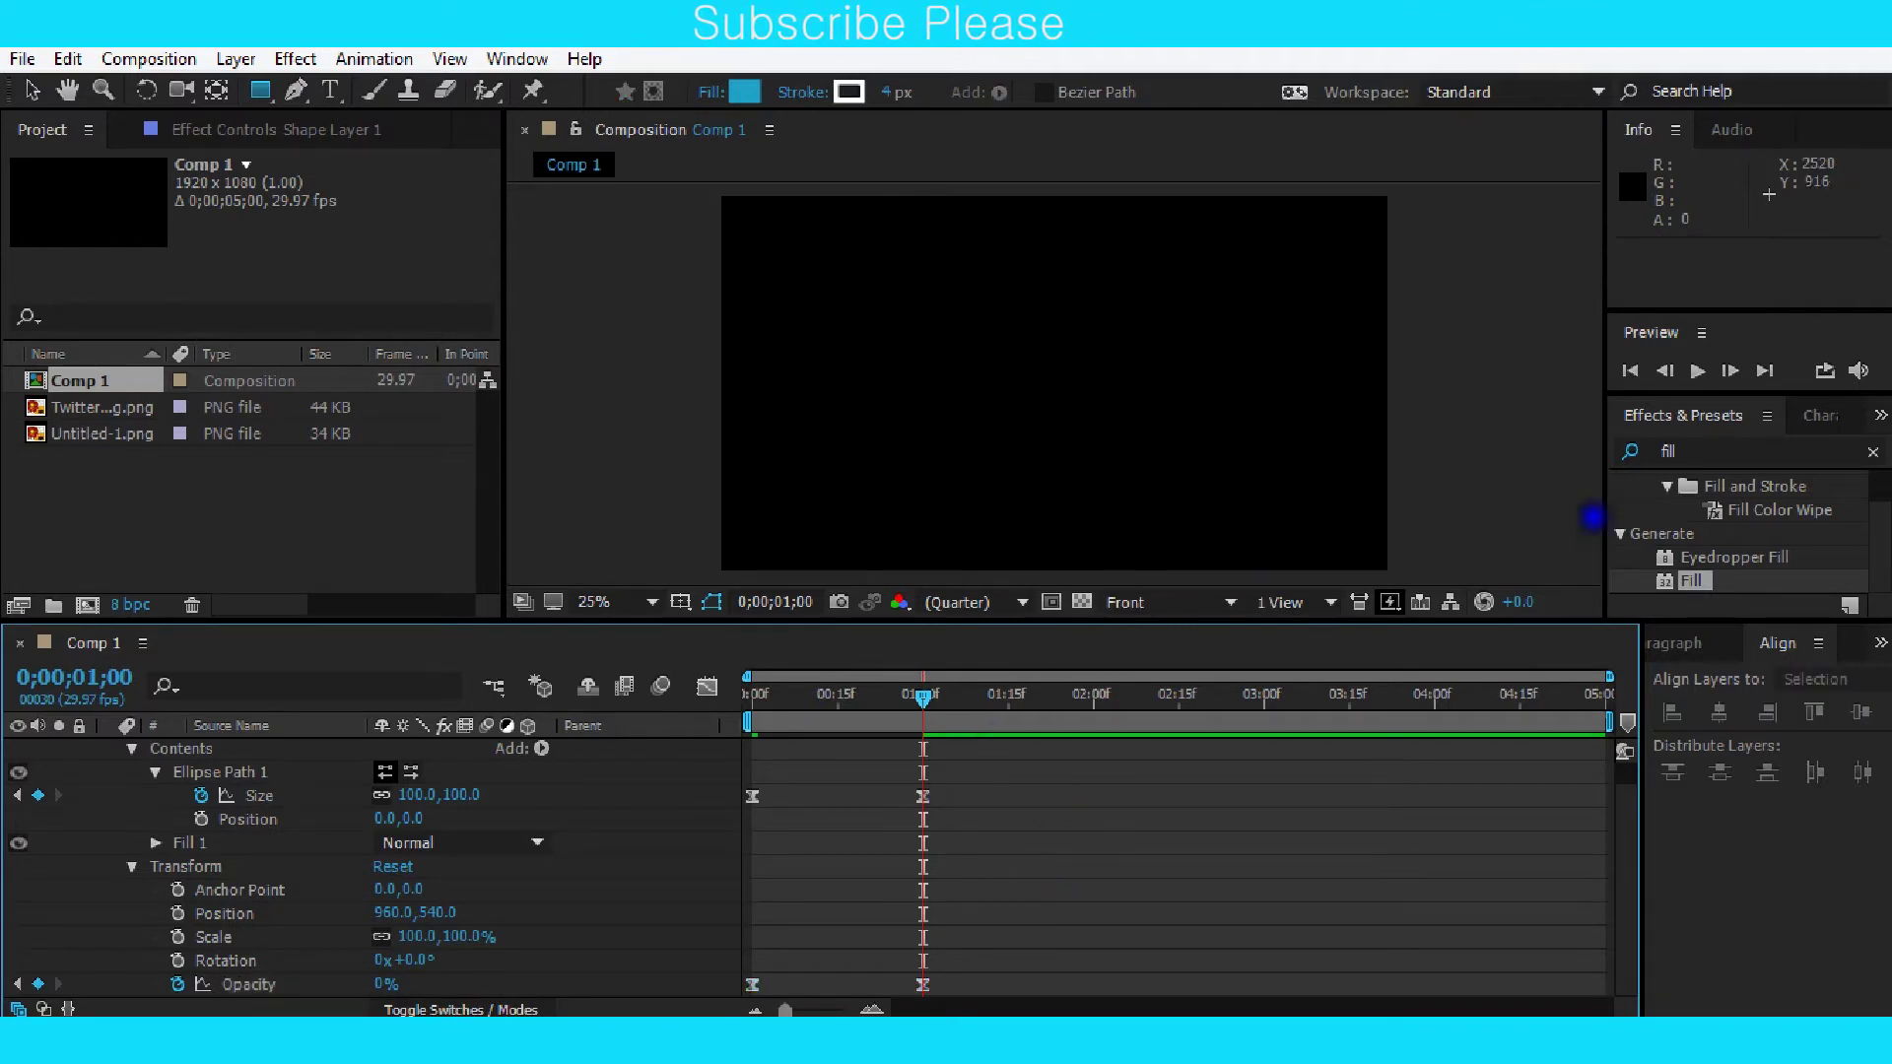
drag(915, 696, 713, 723)
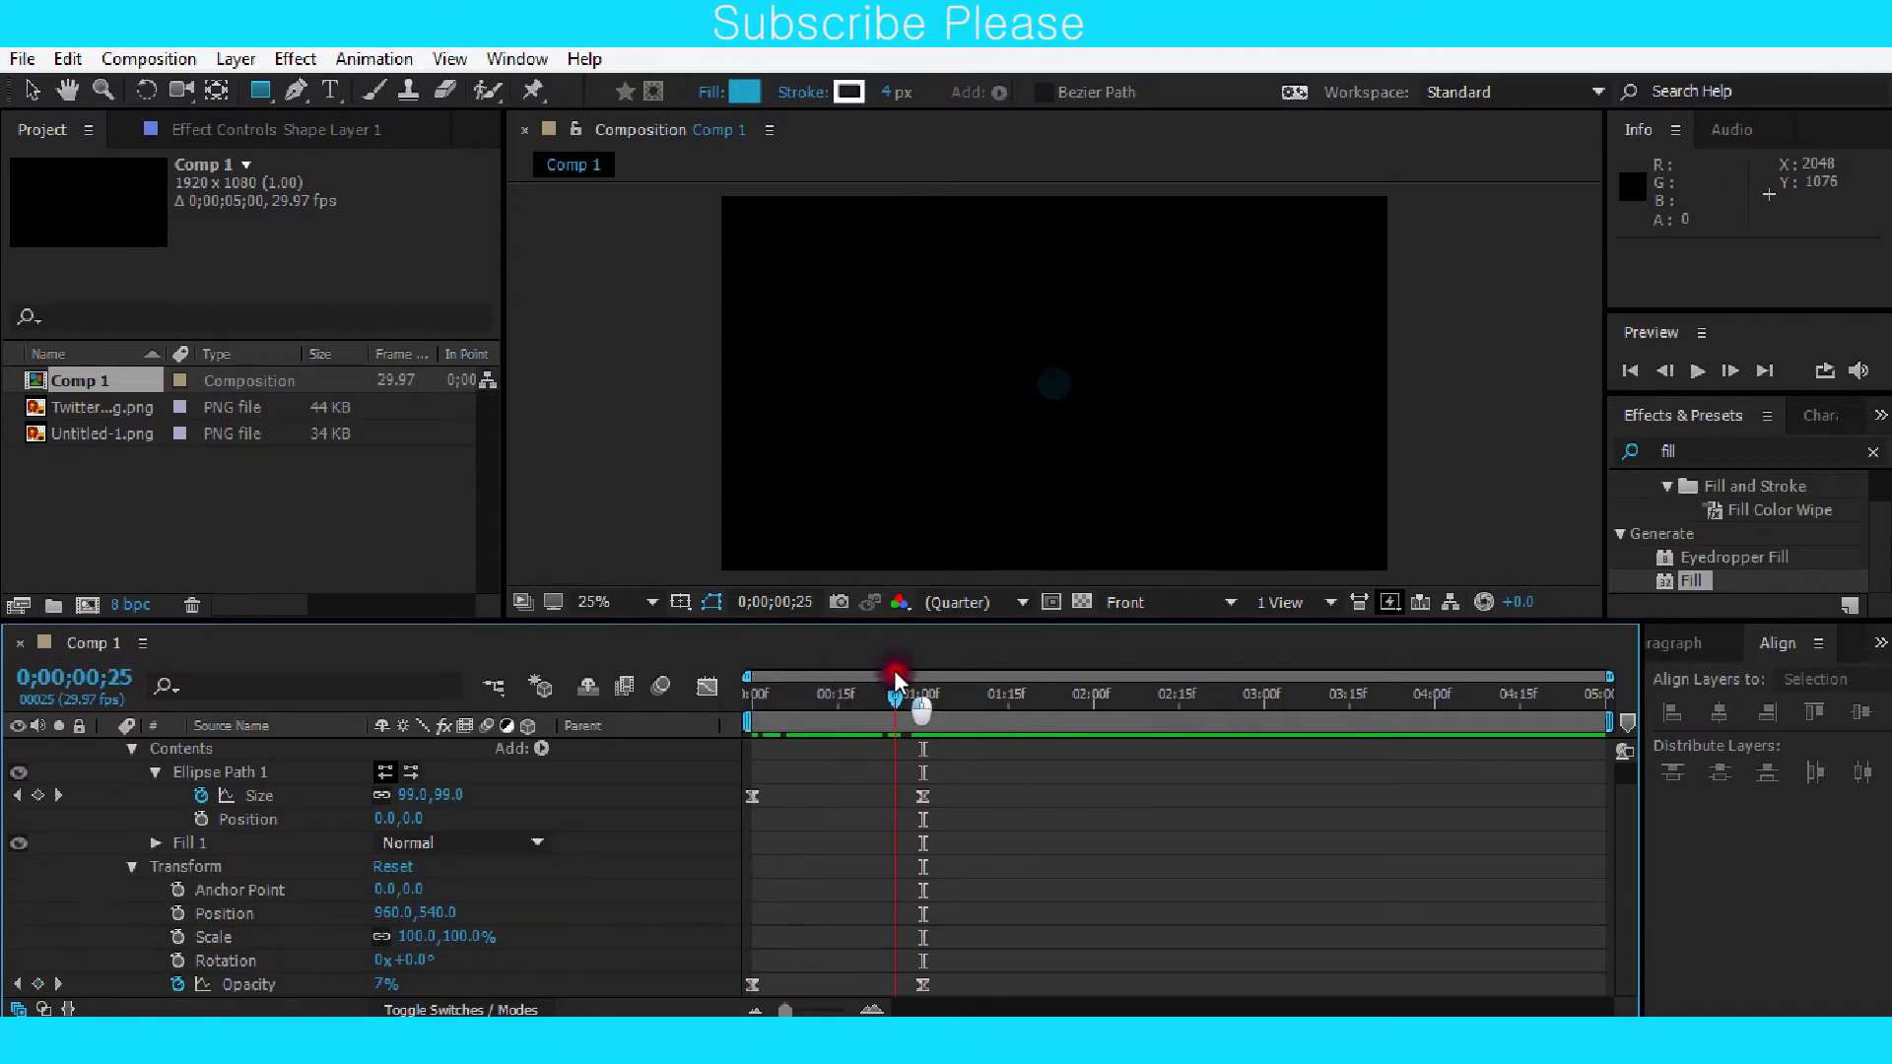
mouse_move(794, 702)
mouse_down()
mouse_move(867, 674)
mouse_move(845, 684)
mouse_up()
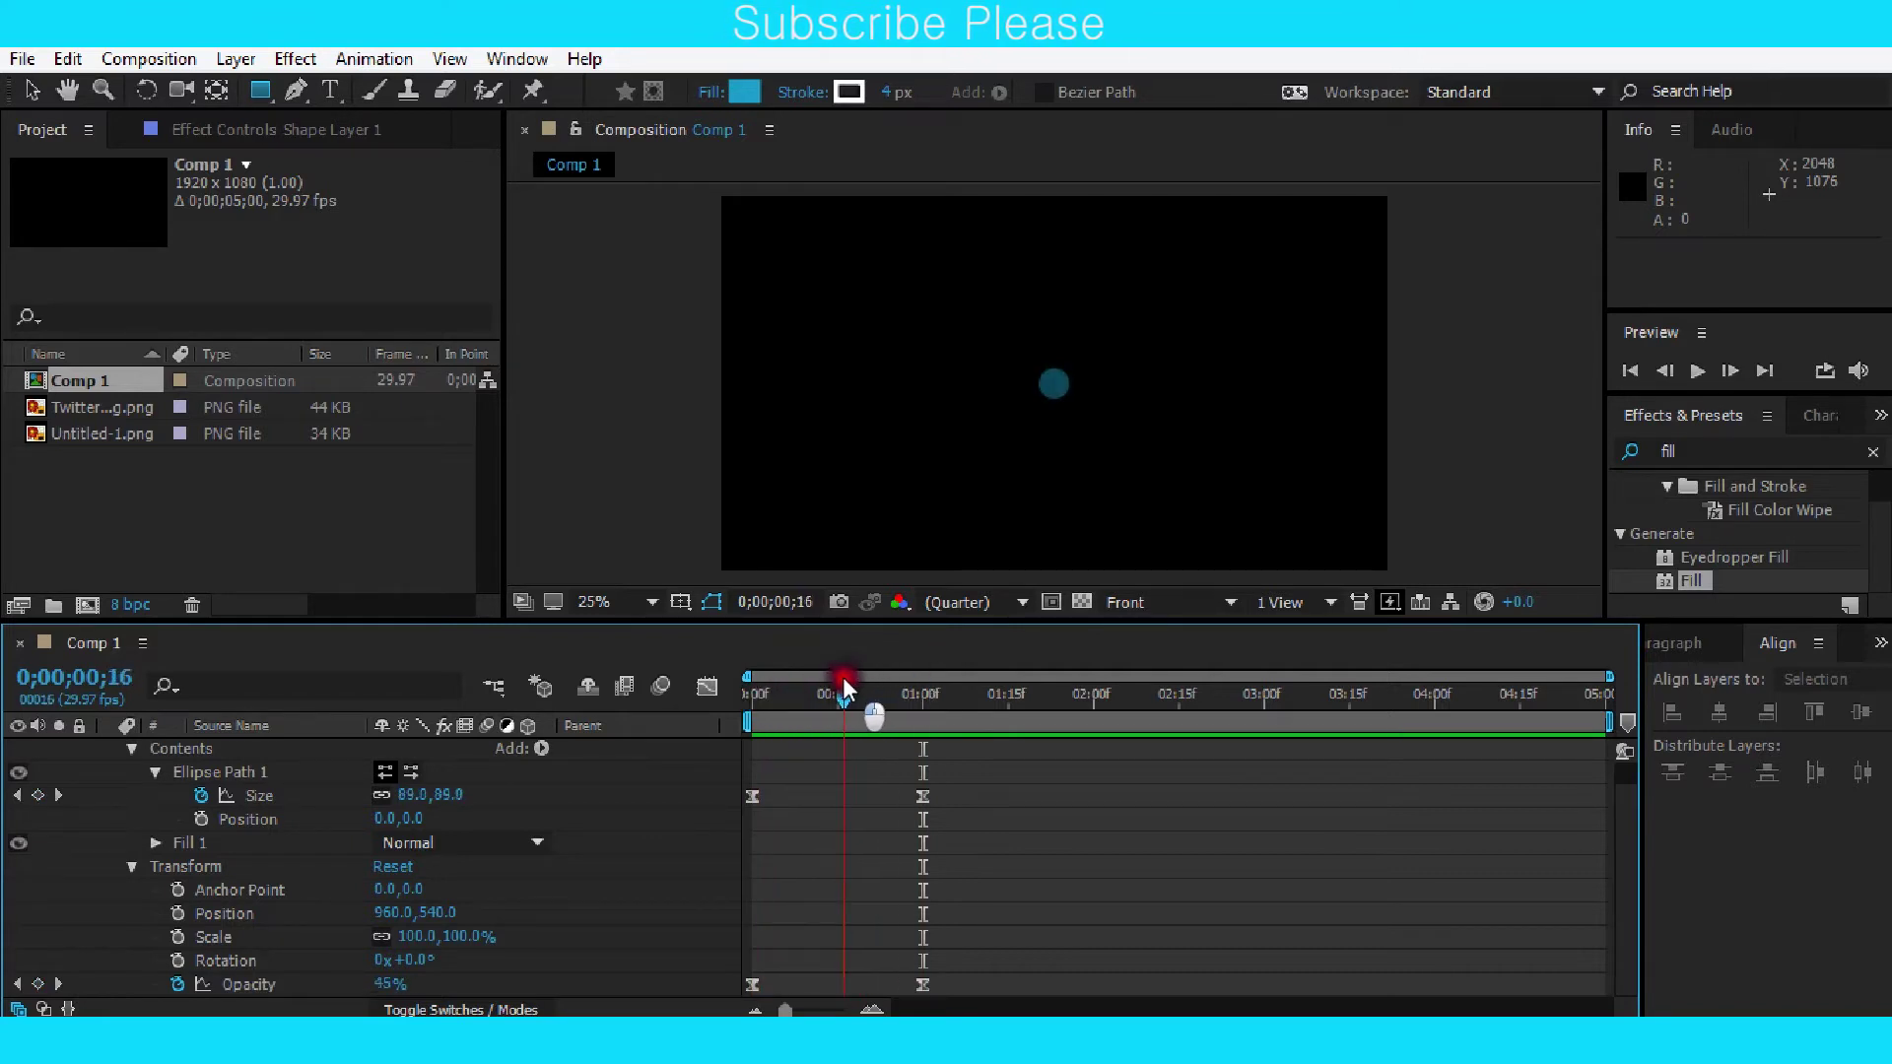
click(77, 872)
scroll(93, 889, up, 1)
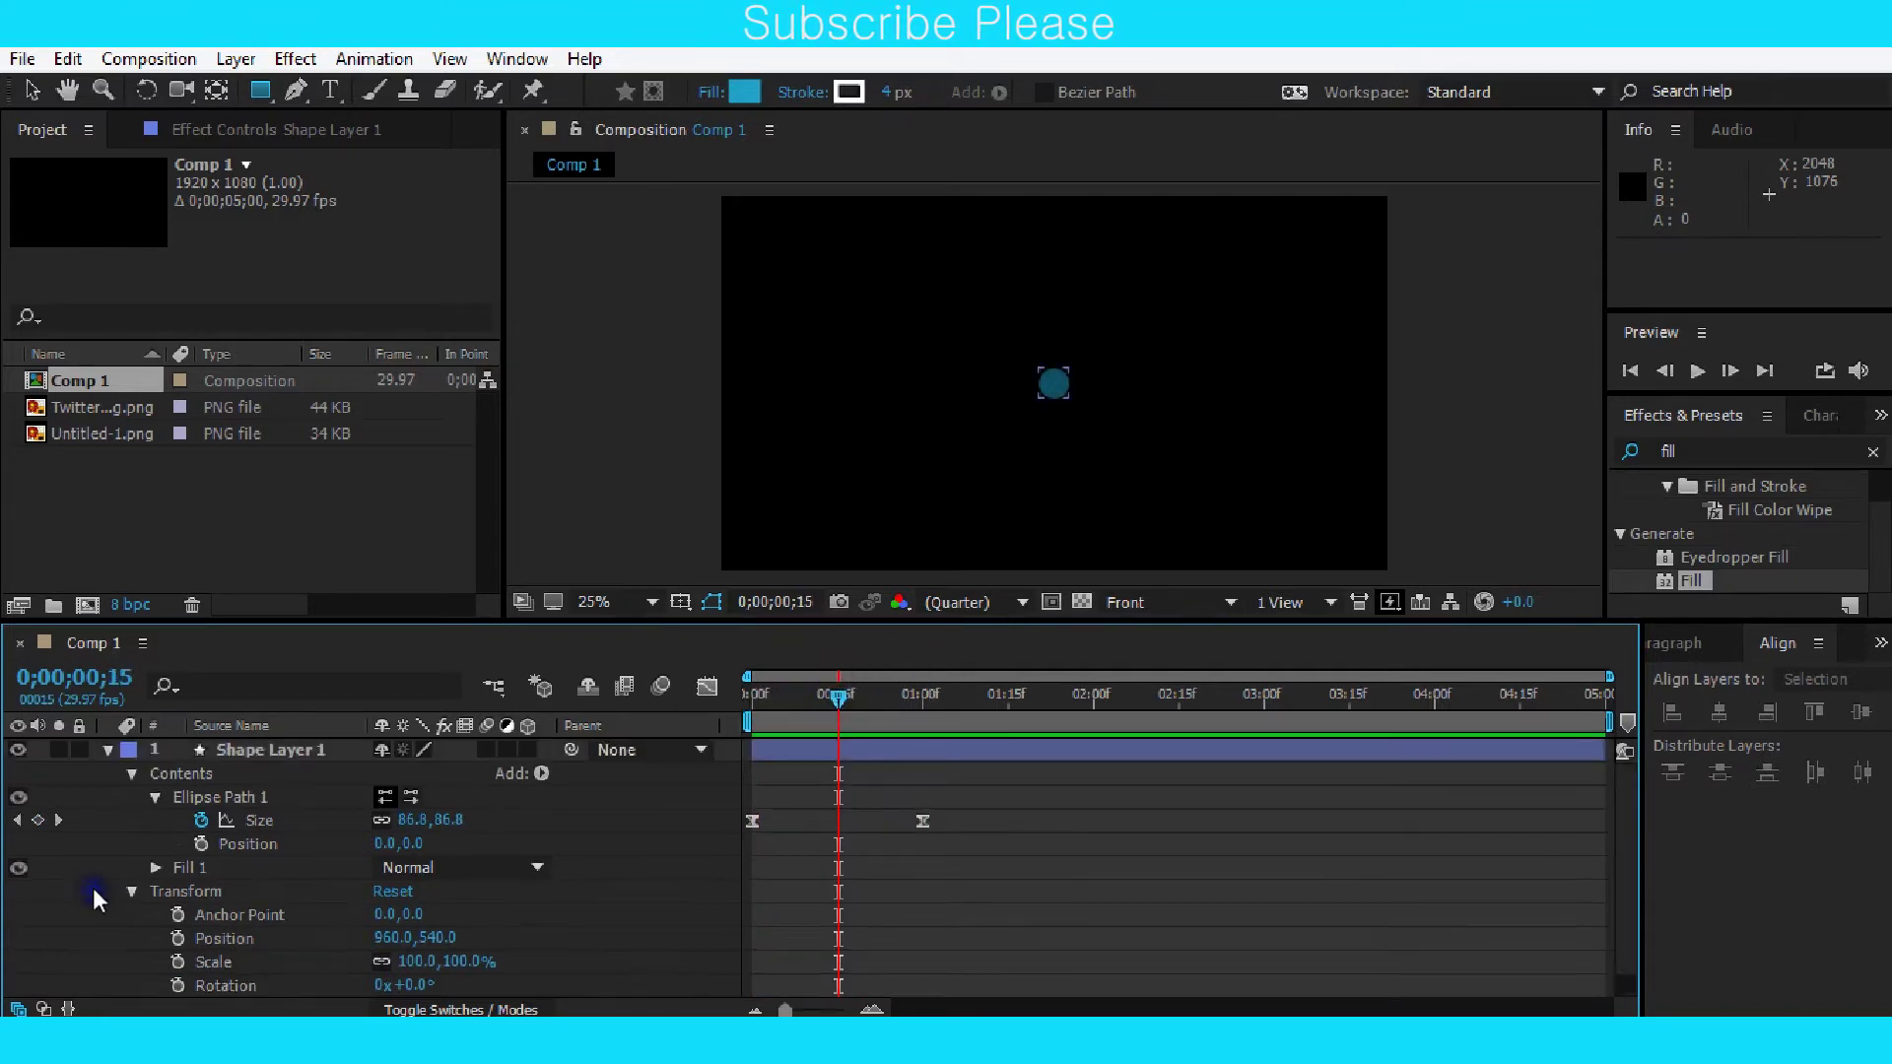
click(109, 750)
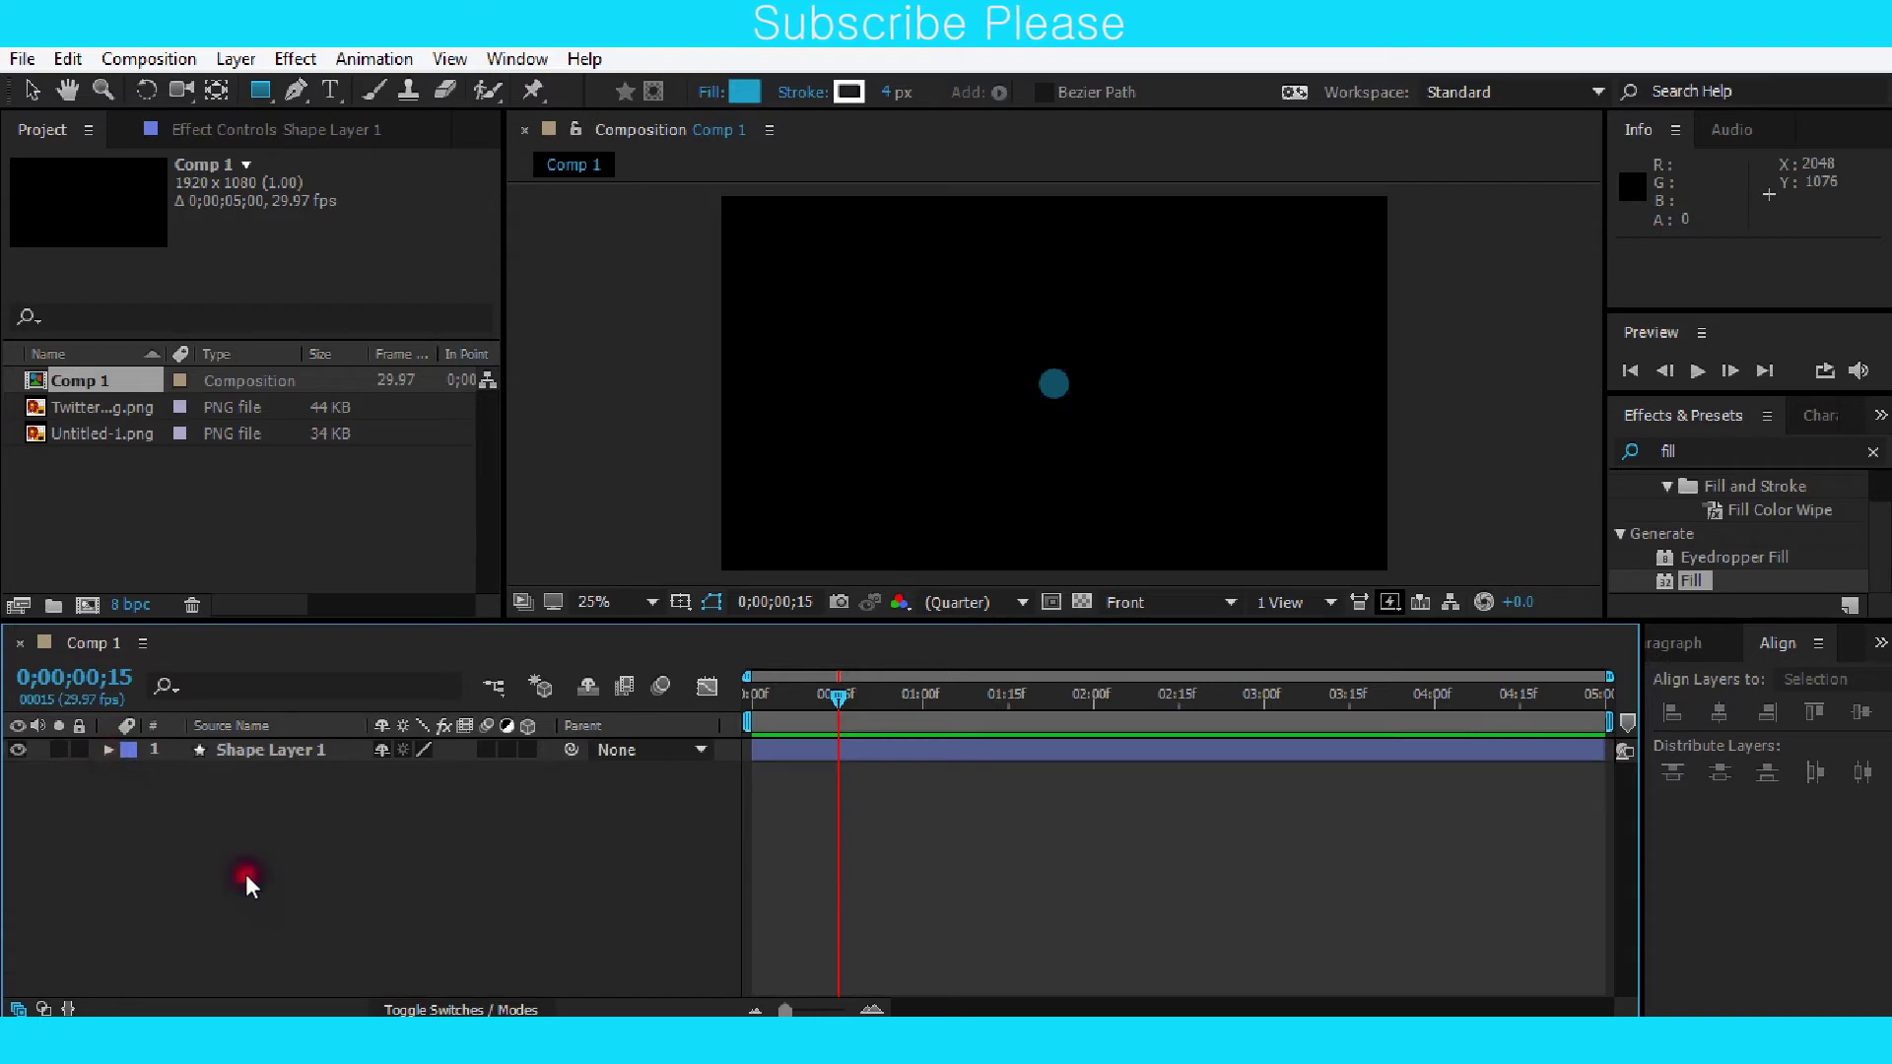
Shorten the work area to about 2;19 and trim the circle layer to end at one second.
drag(1610, 722, 1211, 723)
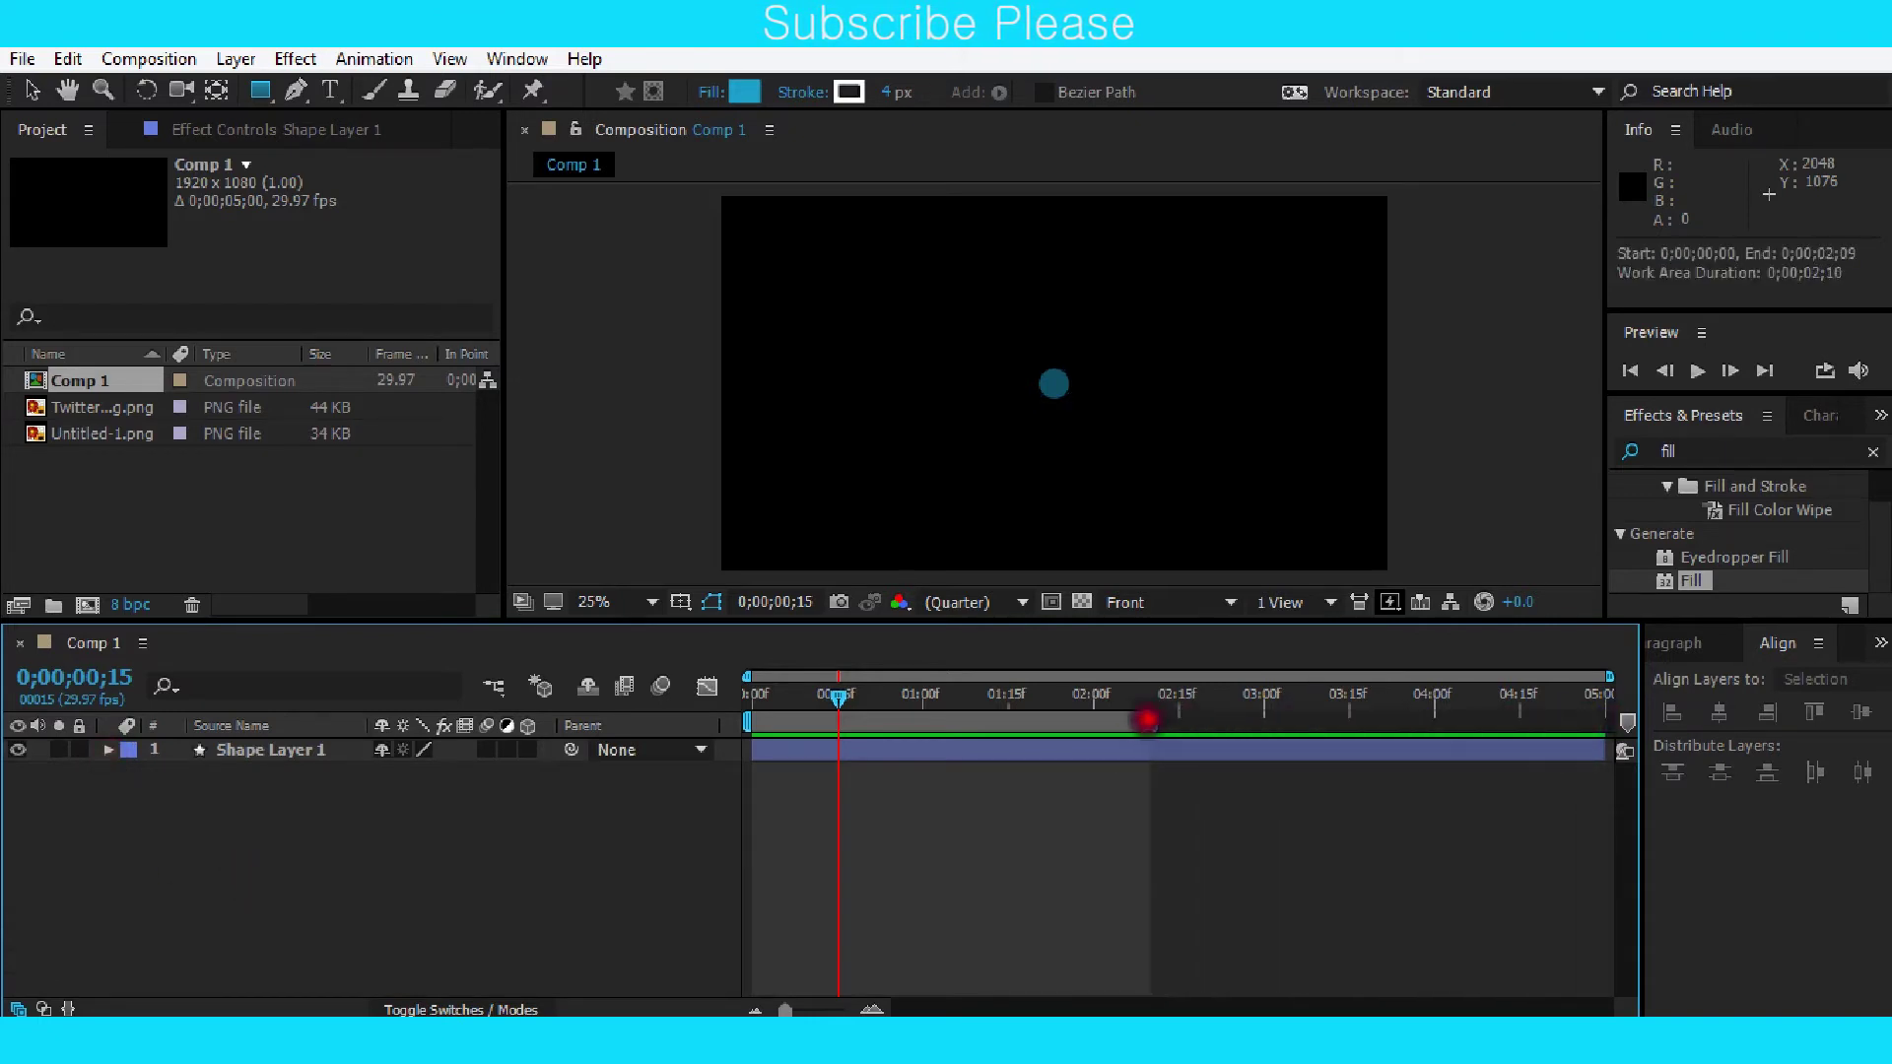
drag(834, 696, 922, 664)
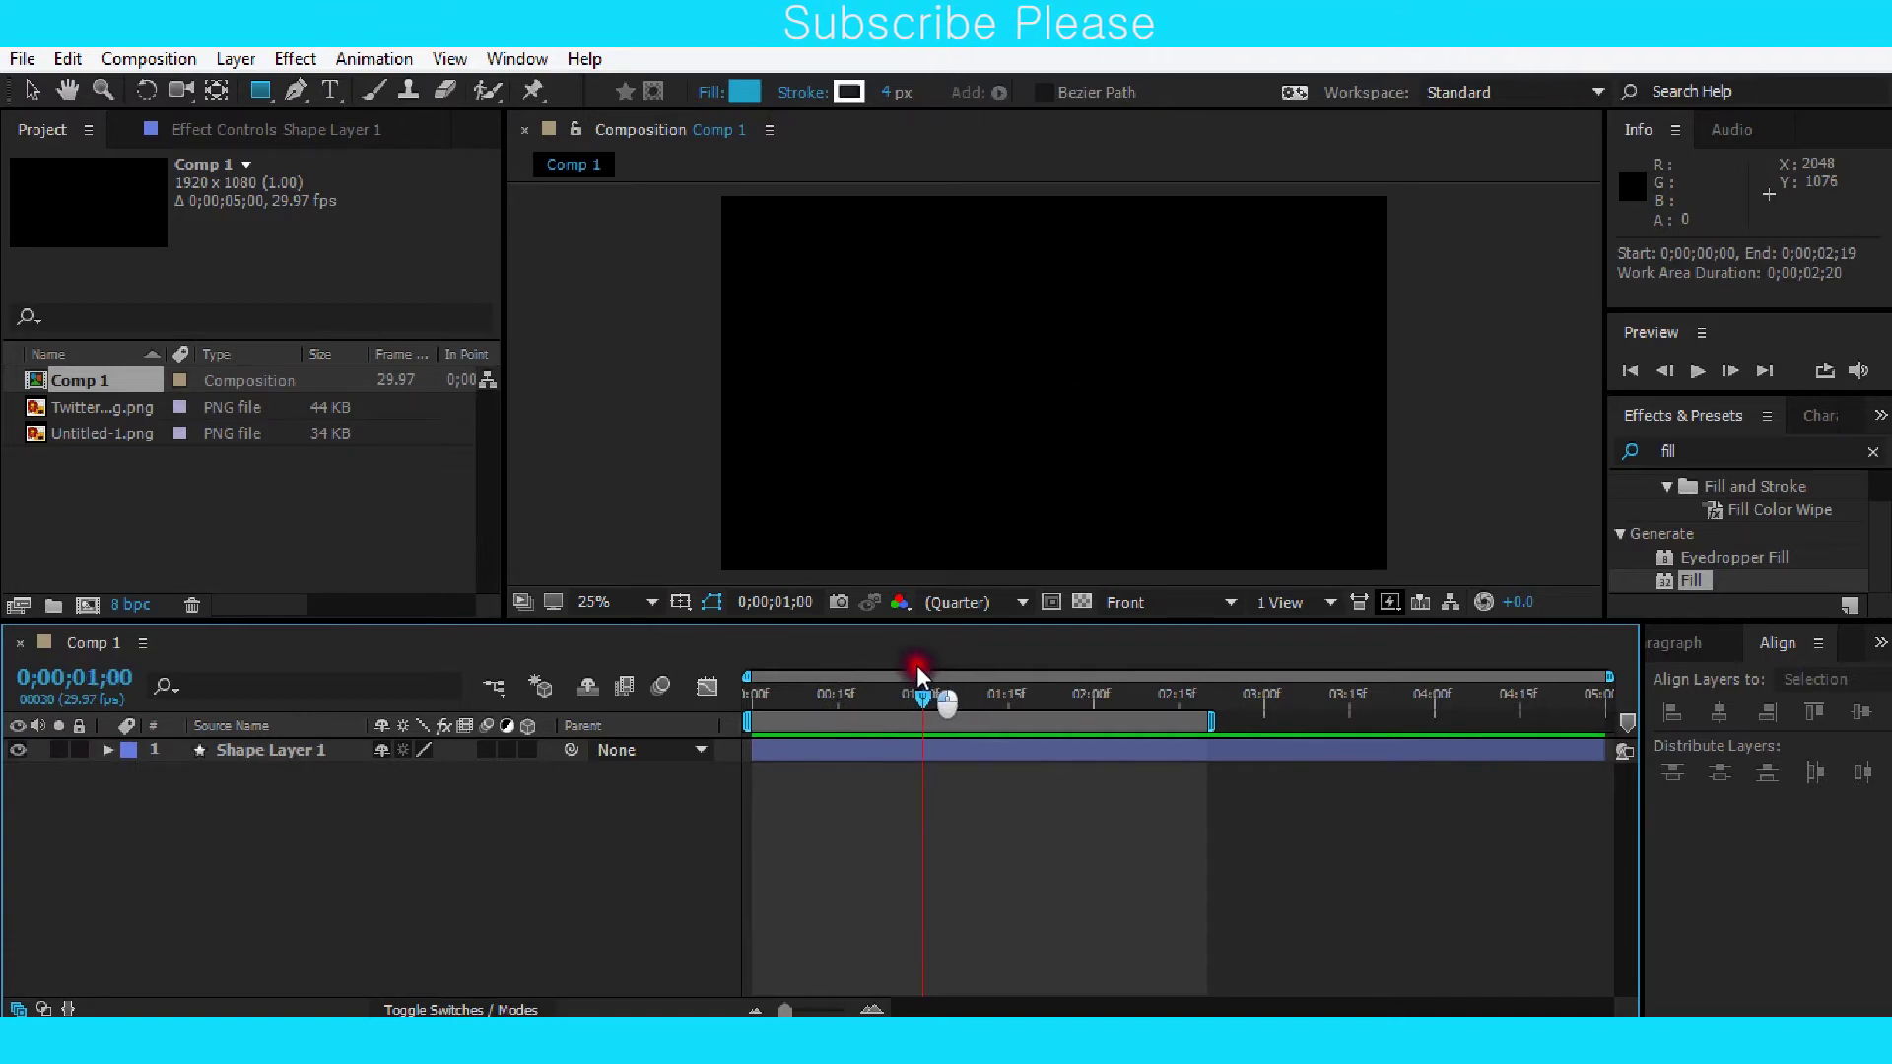
click(919, 753)
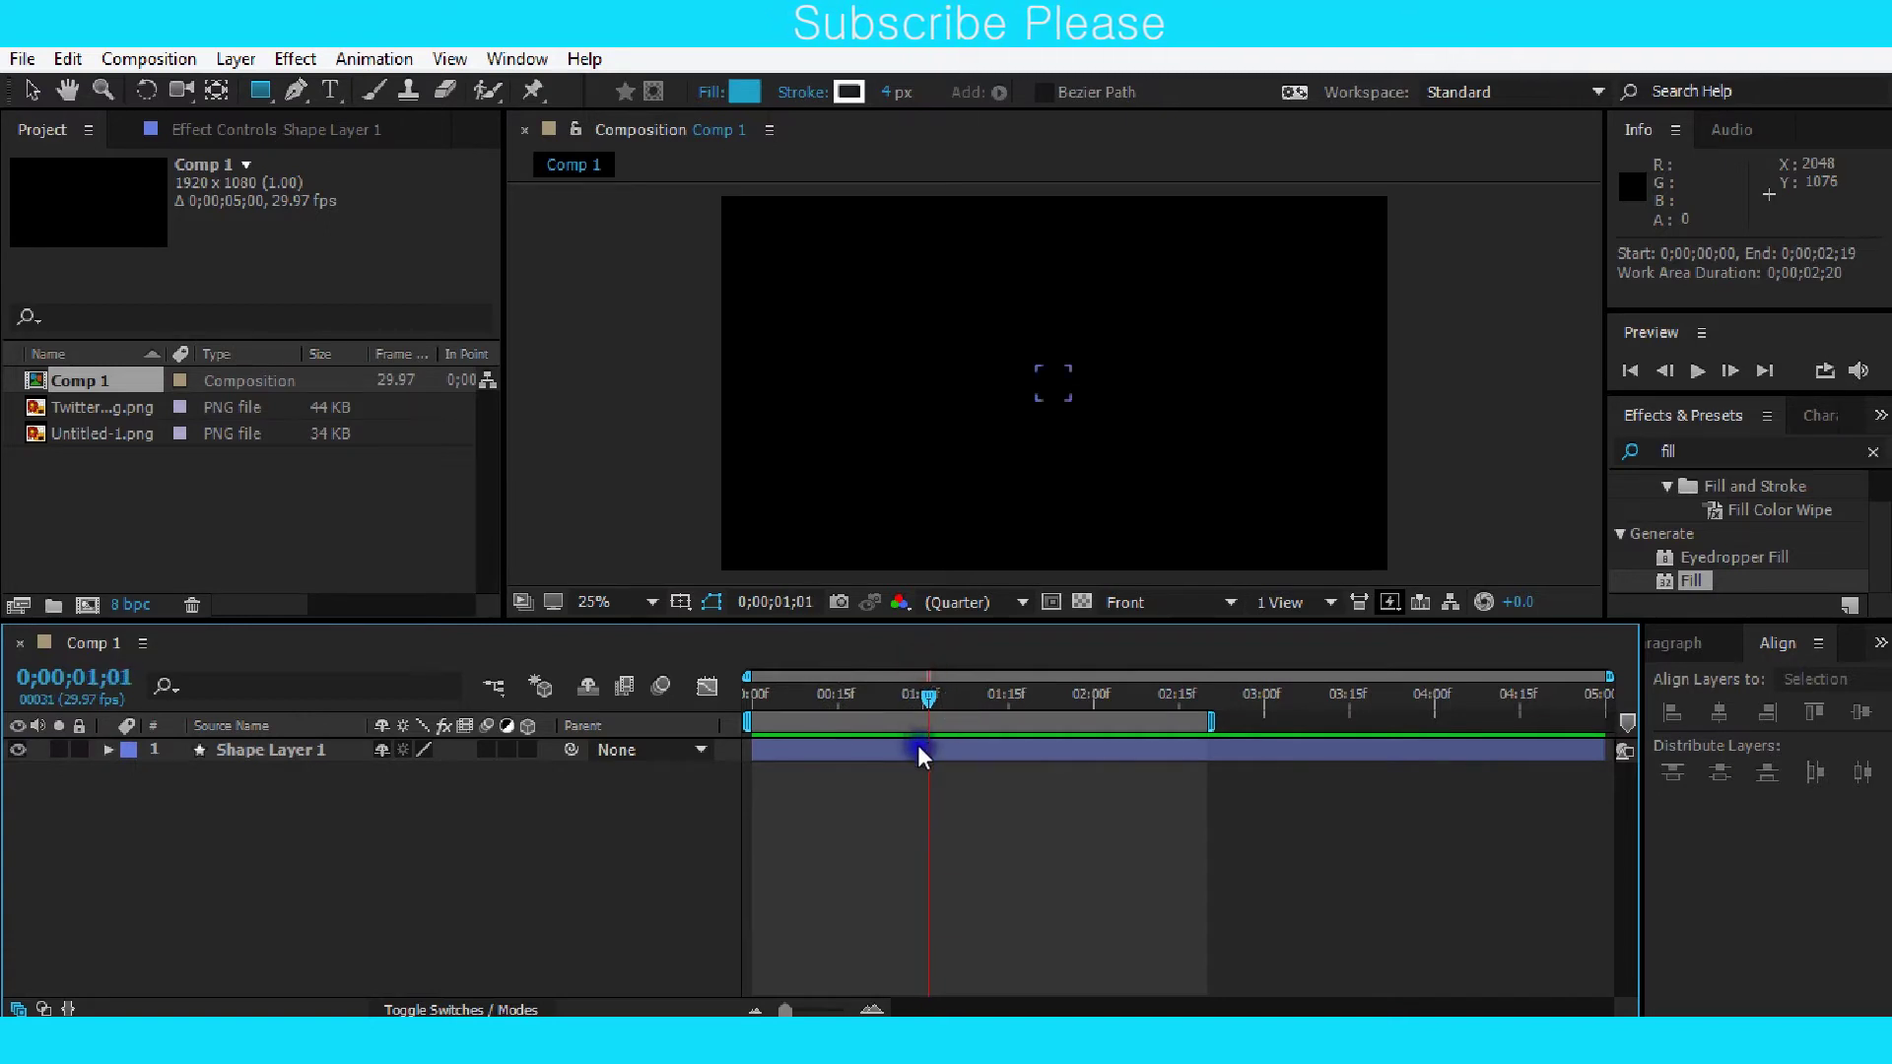
key(ctrl+shift+d)
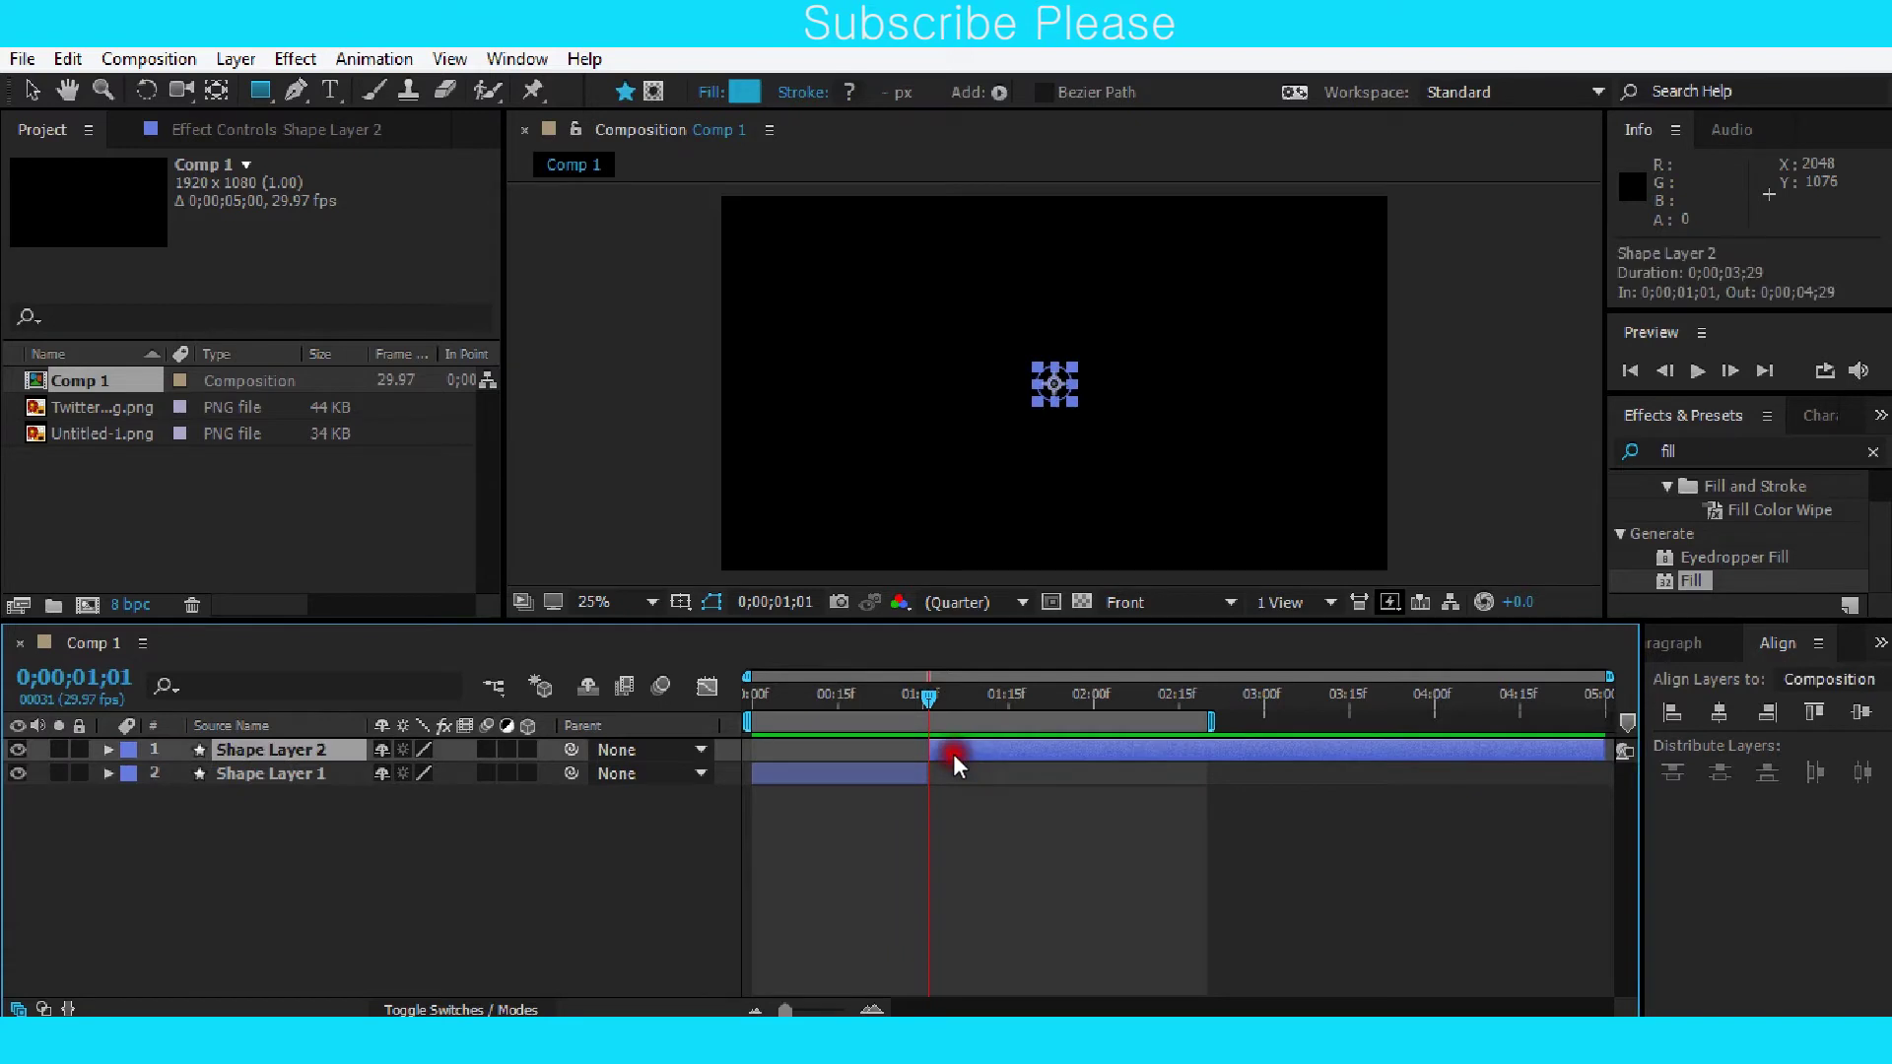
key(Delete)
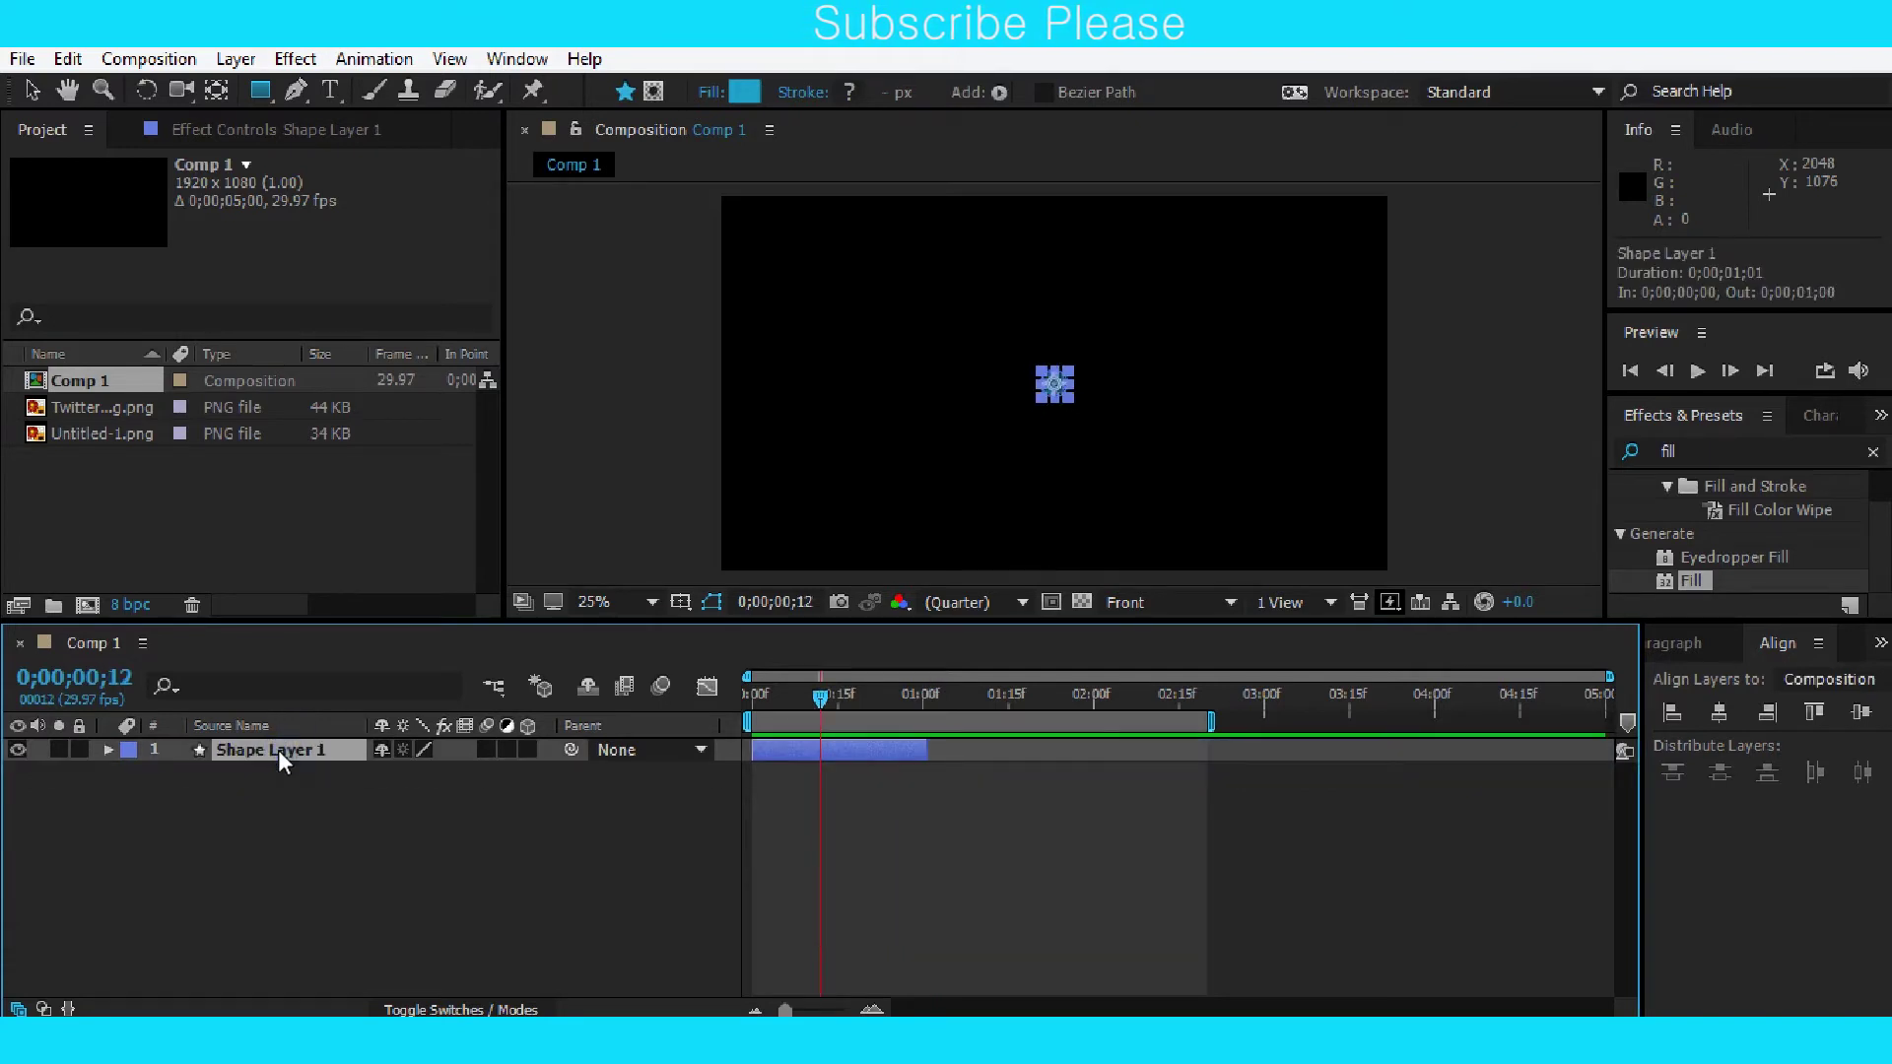
Duplicate the circle layer with Ctrl+D until there are 15 shape layers.
key(ctrl+d)
key(ctrl+d)
key(ctrl+d)
key(ctrl+d)
key(ctrl+d)
key(ctrl+d)
key(ctrl+d)
key(ctrl+d)
key(ctrl+d)
key(ctrl+d)
key(ctrl+d)
key(ctrl+d)
key(ctrl+d)
key(ctrl+d)
scroll(1019, 951, down, 2)
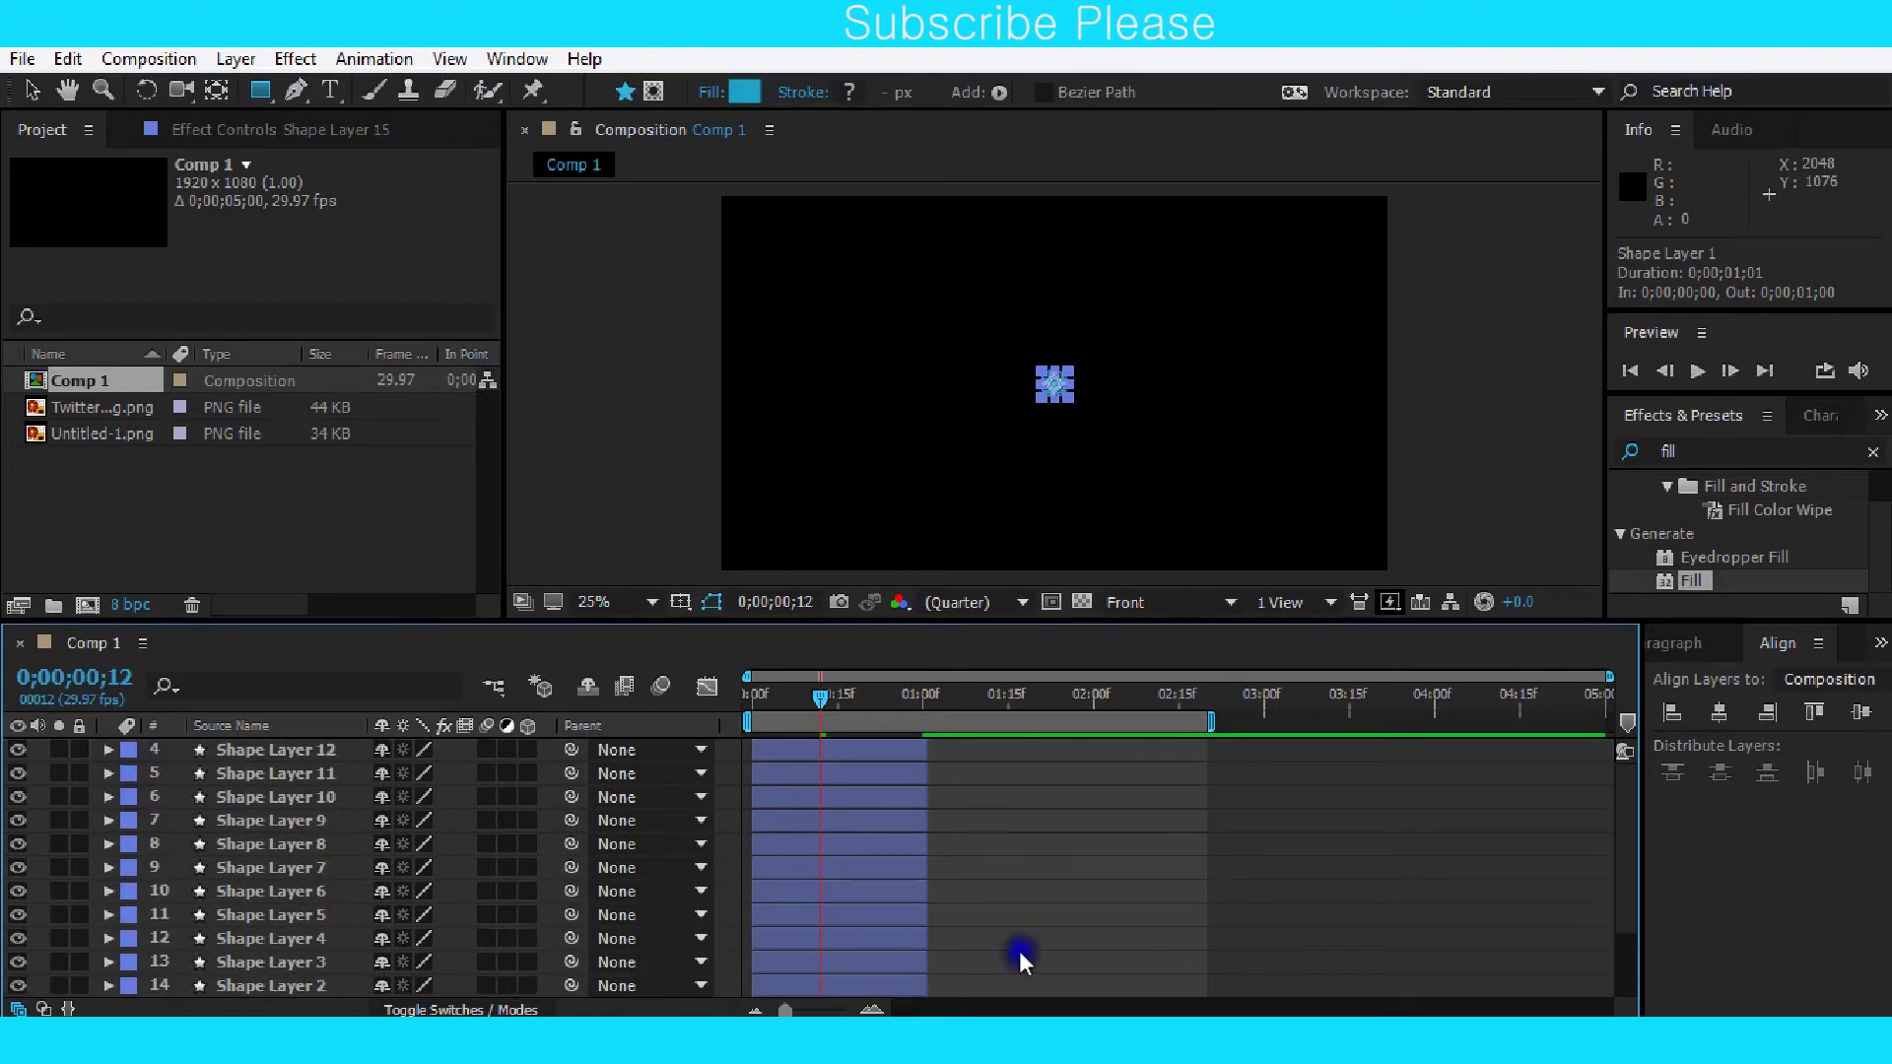
scroll(1013, 950, up, 2)
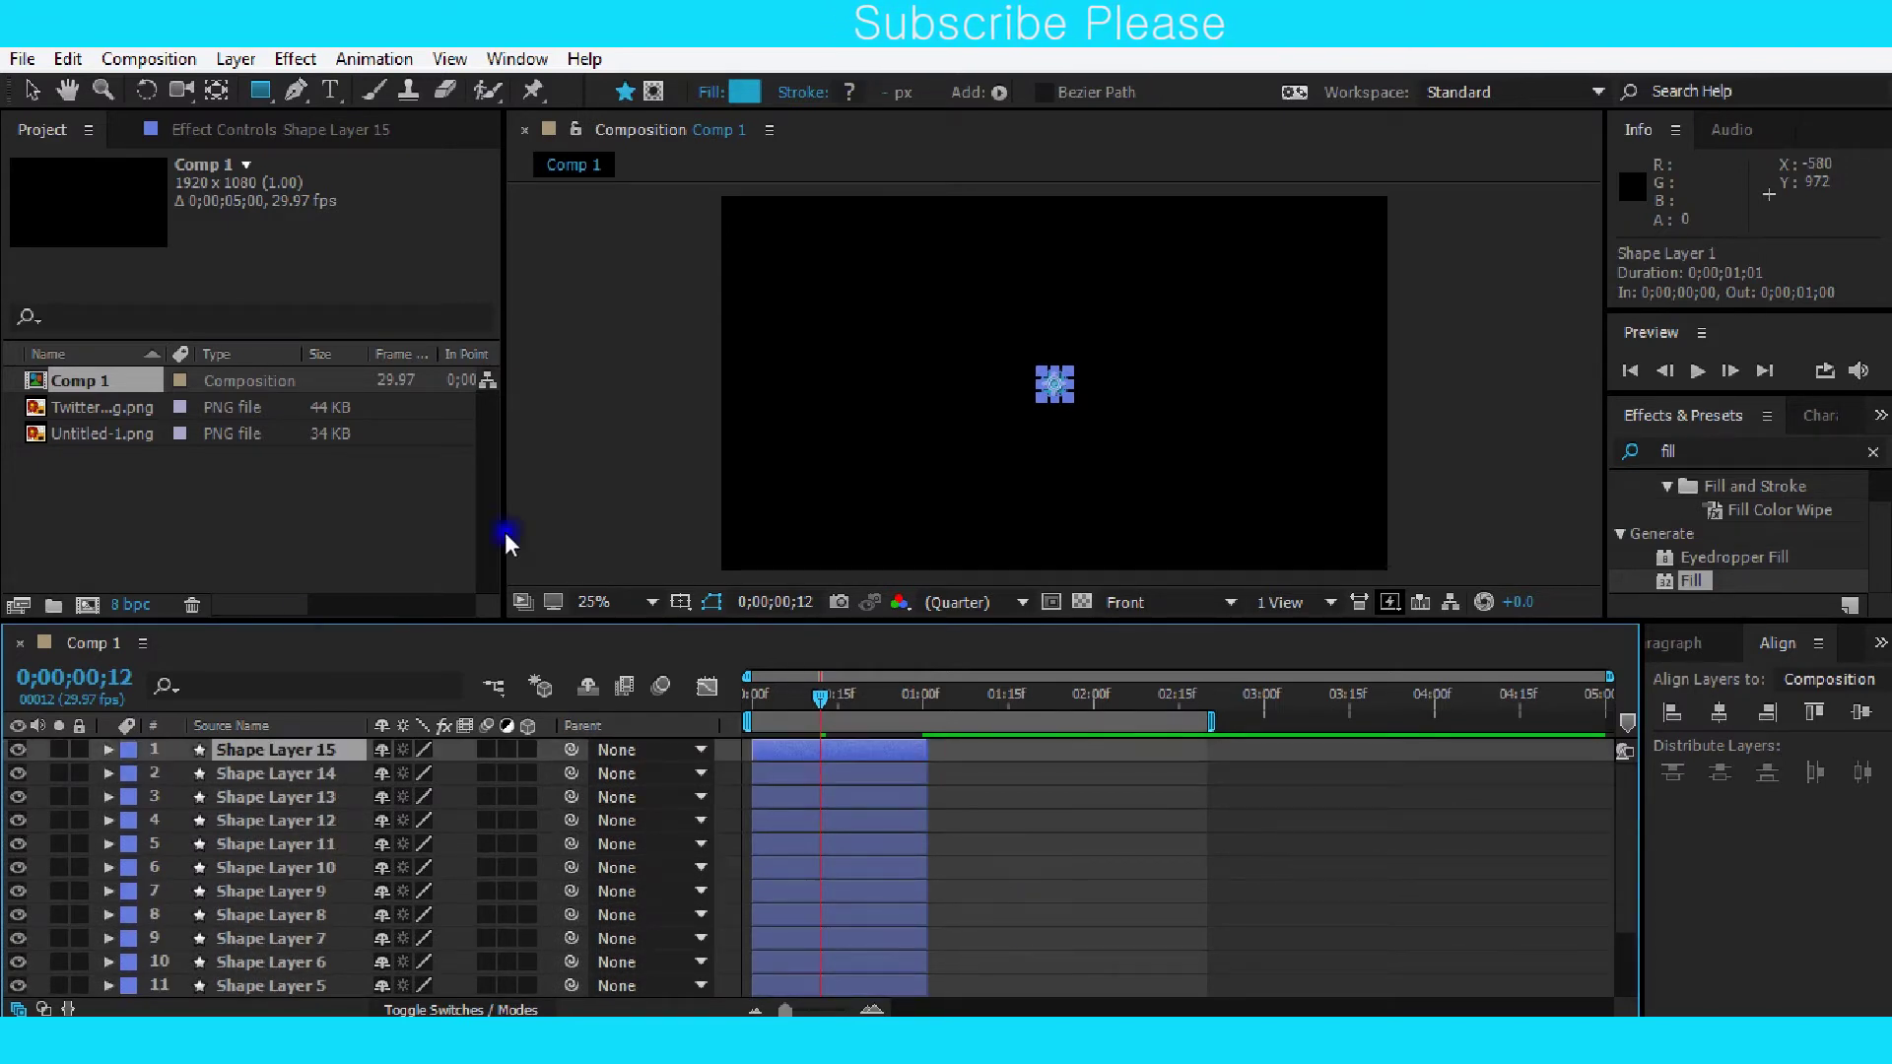
Drag Shape Layers 15, 6, 4 and other circles away from the centre to scattered positions.
click(29, 89)
mouse_move(1053, 383)
mouse_down()
mouse_move(1069, 398)
mouse_move(1070, 335)
mouse_move(947, 336)
mouse_move(1173, 302)
mouse_up()
drag(1054, 384, 1193, 387)
mouse_move(1054, 385)
mouse_down()
mouse_move(974, 306)
mouse_move(812, 465)
mouse_move(824, 492)
mouse_move(1033, 301)
mouse_move(1043, 434)
mouse_move(1001, 379)
mouse_move(922, 345)
mouse_move(1233, 333)
mouse_up()
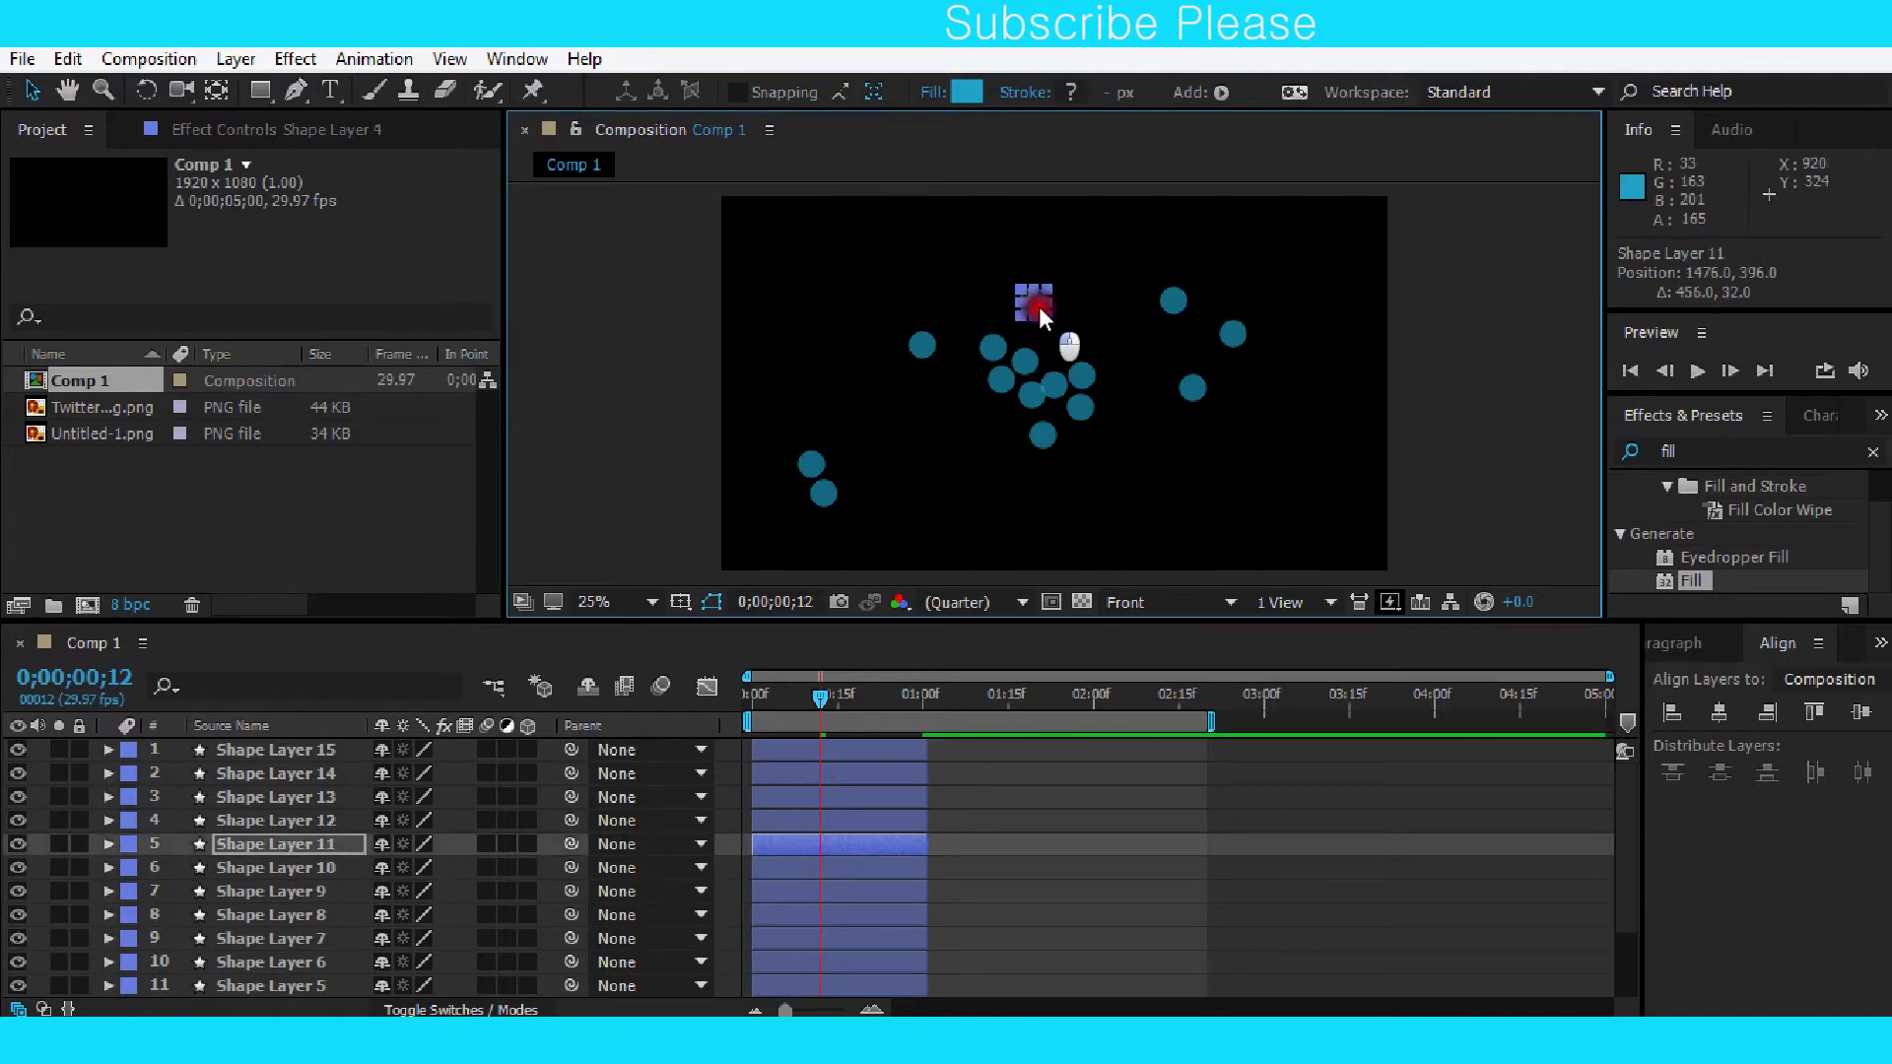
drag(1039, 306, 1189, 468)
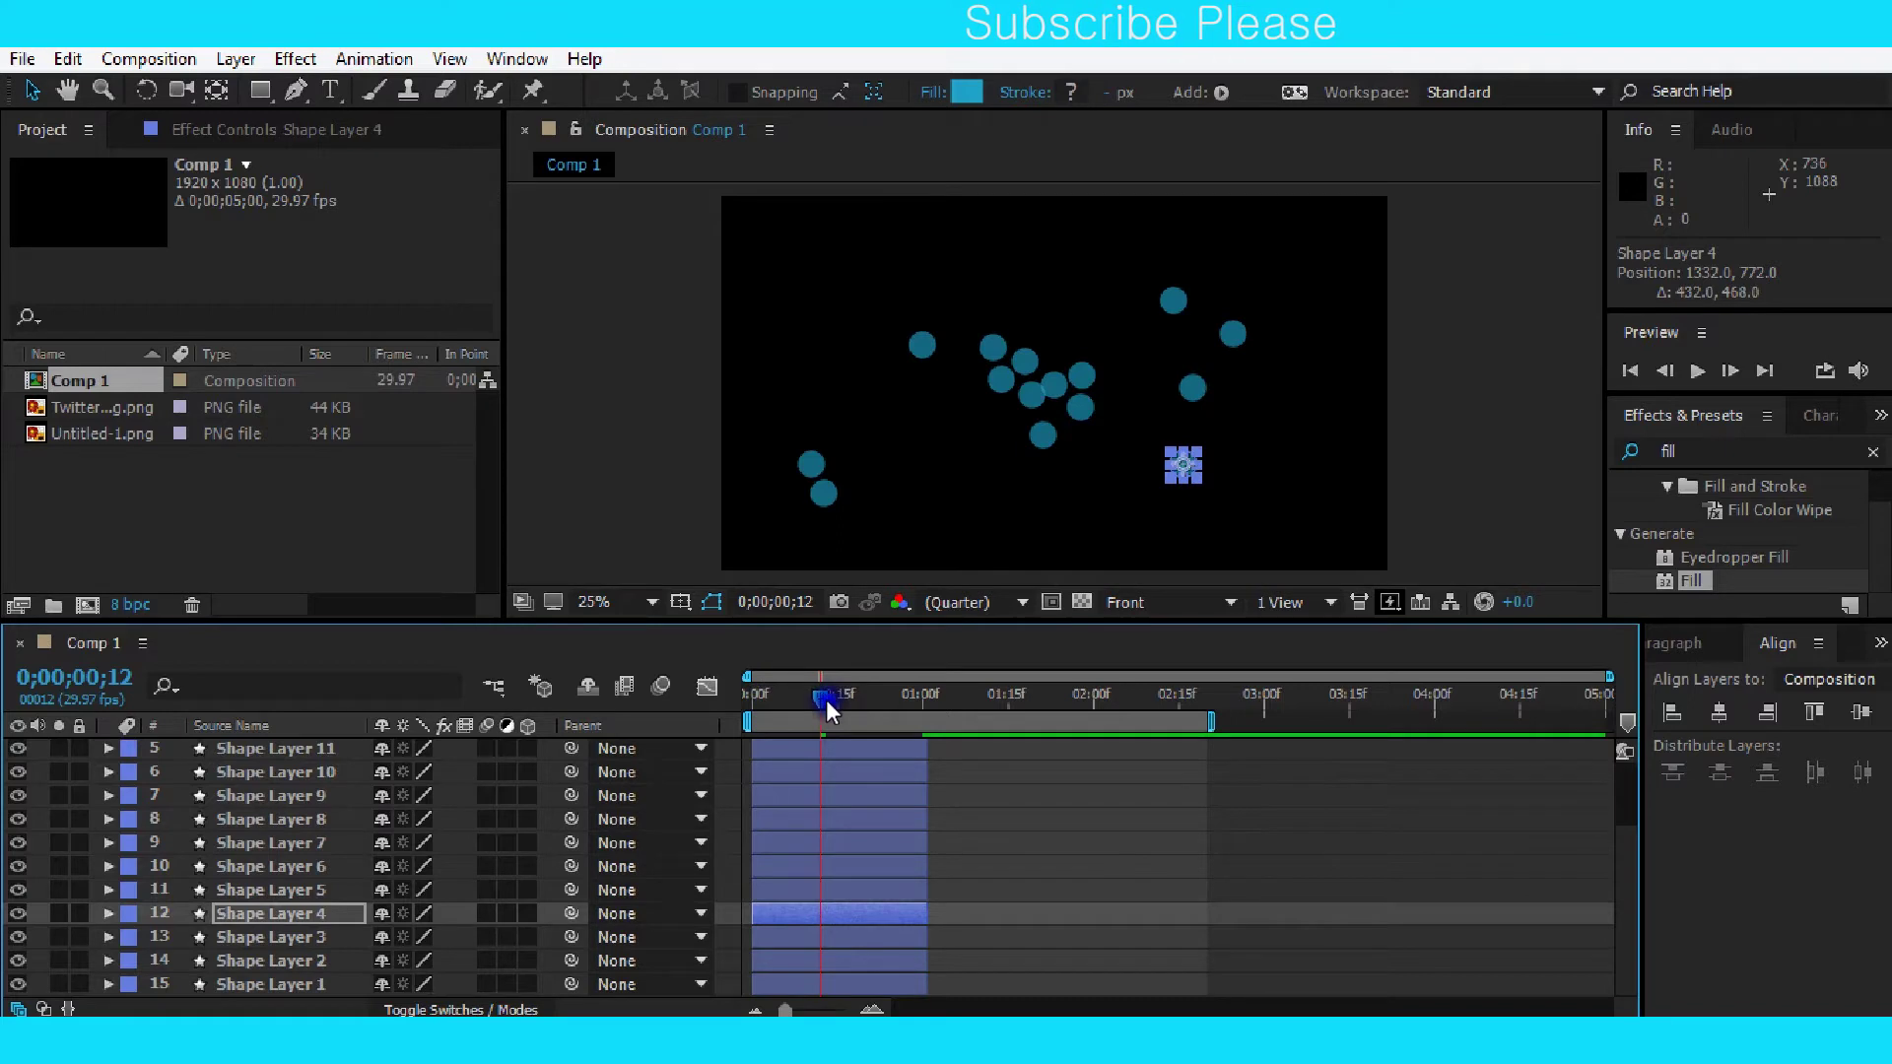
Preview the scattered circles from the first frame and stop at frame 11 to check them.
mouse_move(818, 701)
mouse_down()
mouse_move(724, 702)
mouse_move(751, 696)
mouse_up()
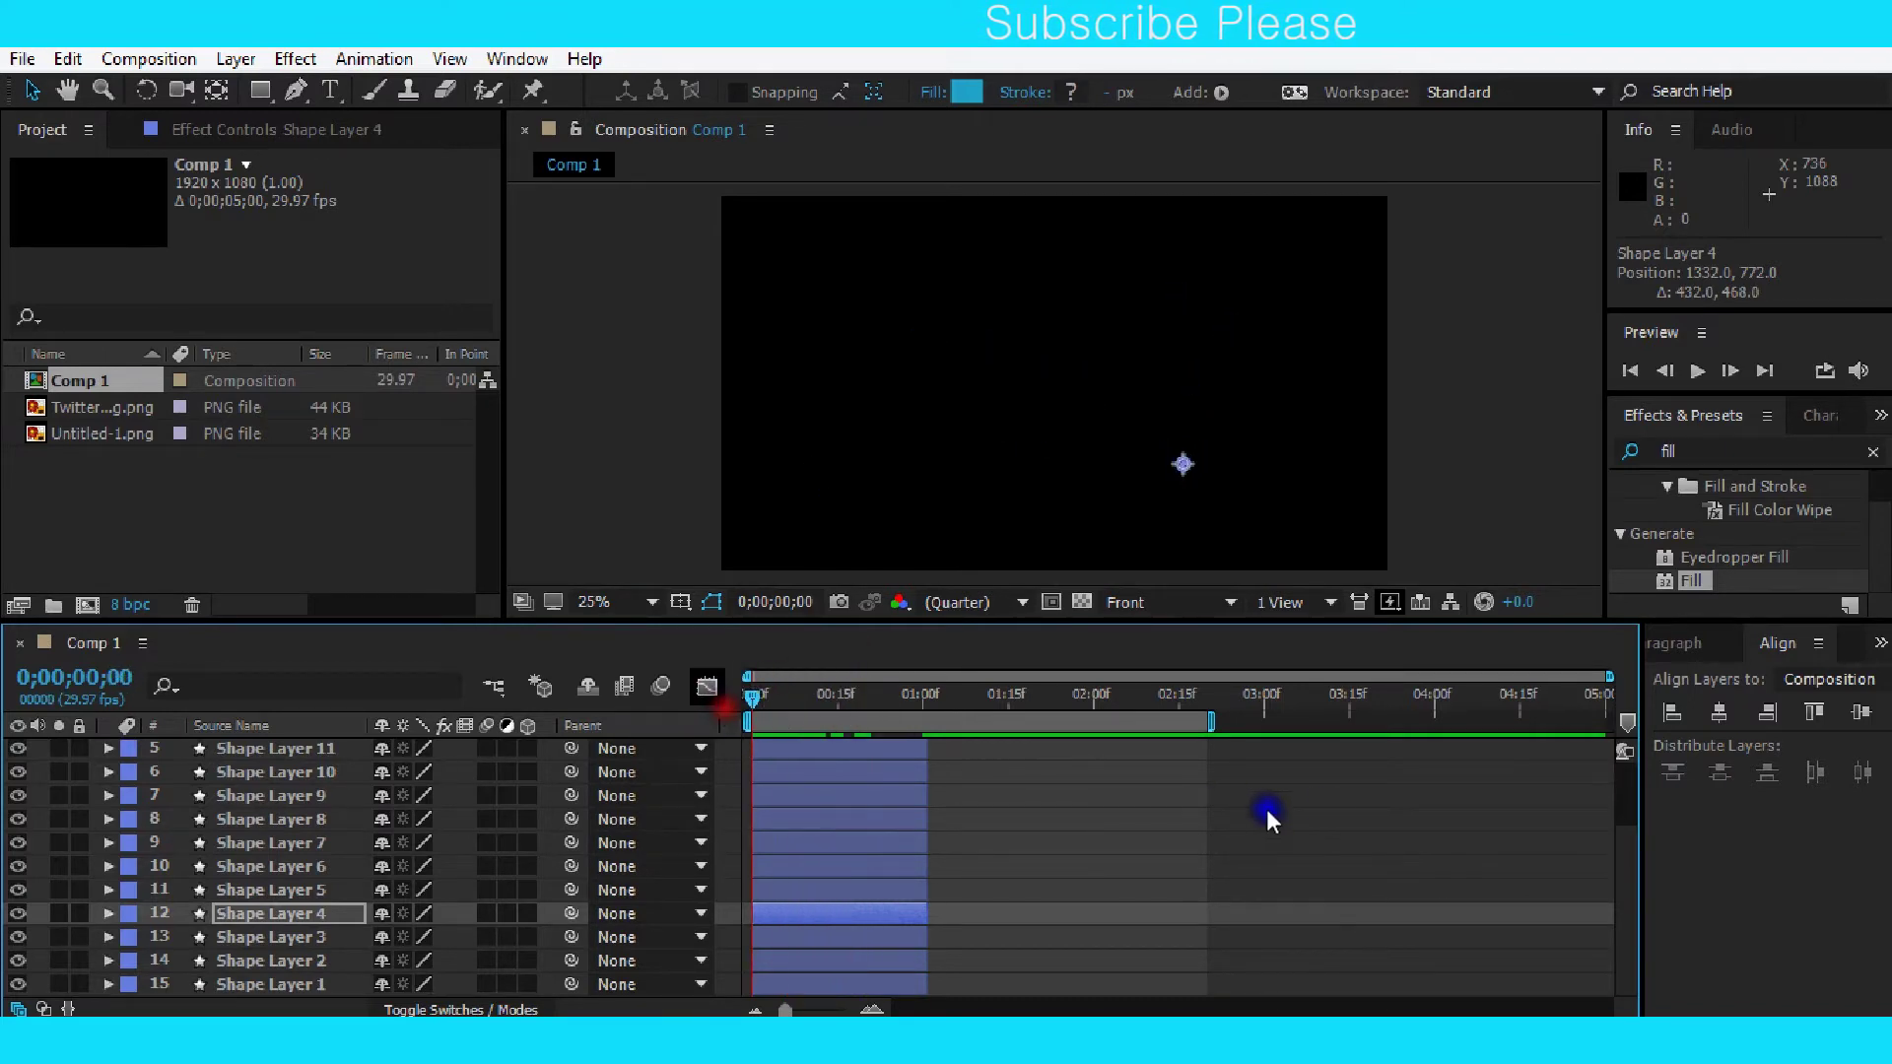
click(1419, 753)
click(1699, 368)
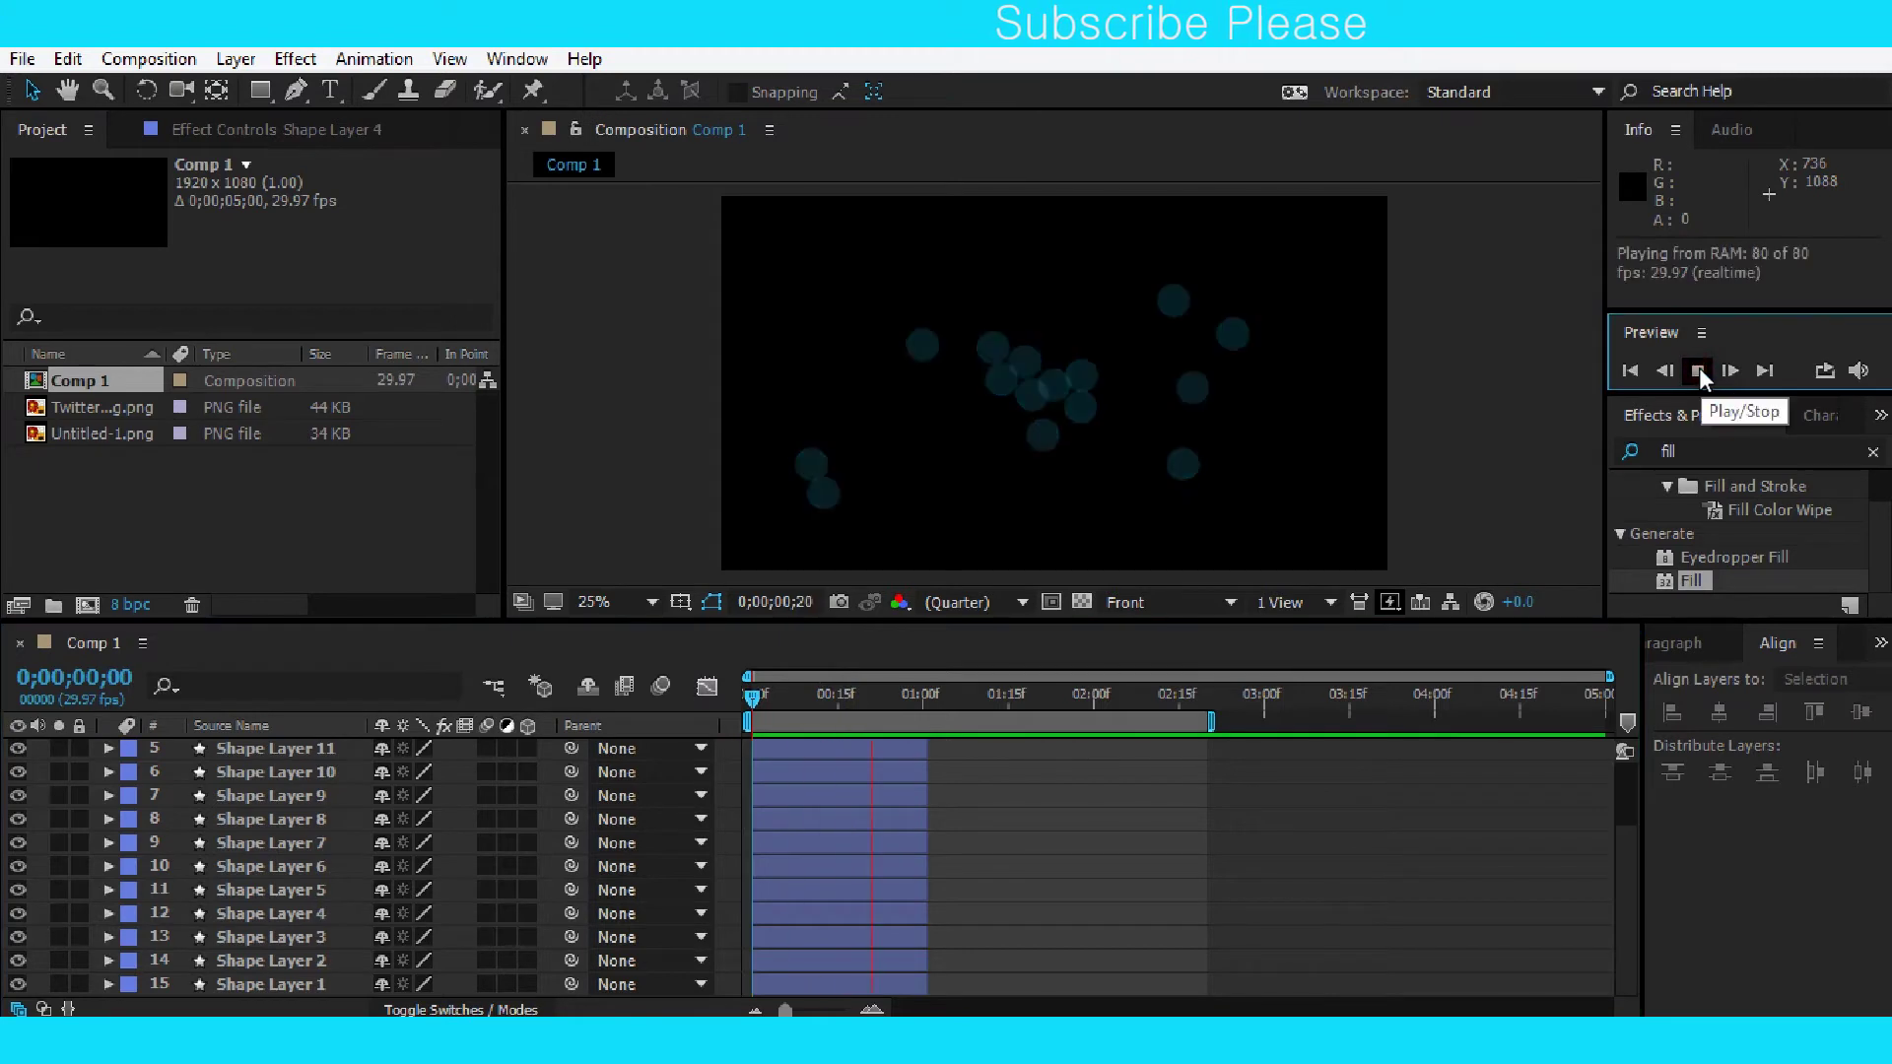
click(991, 695)
drag(924, 694, 810, 702)
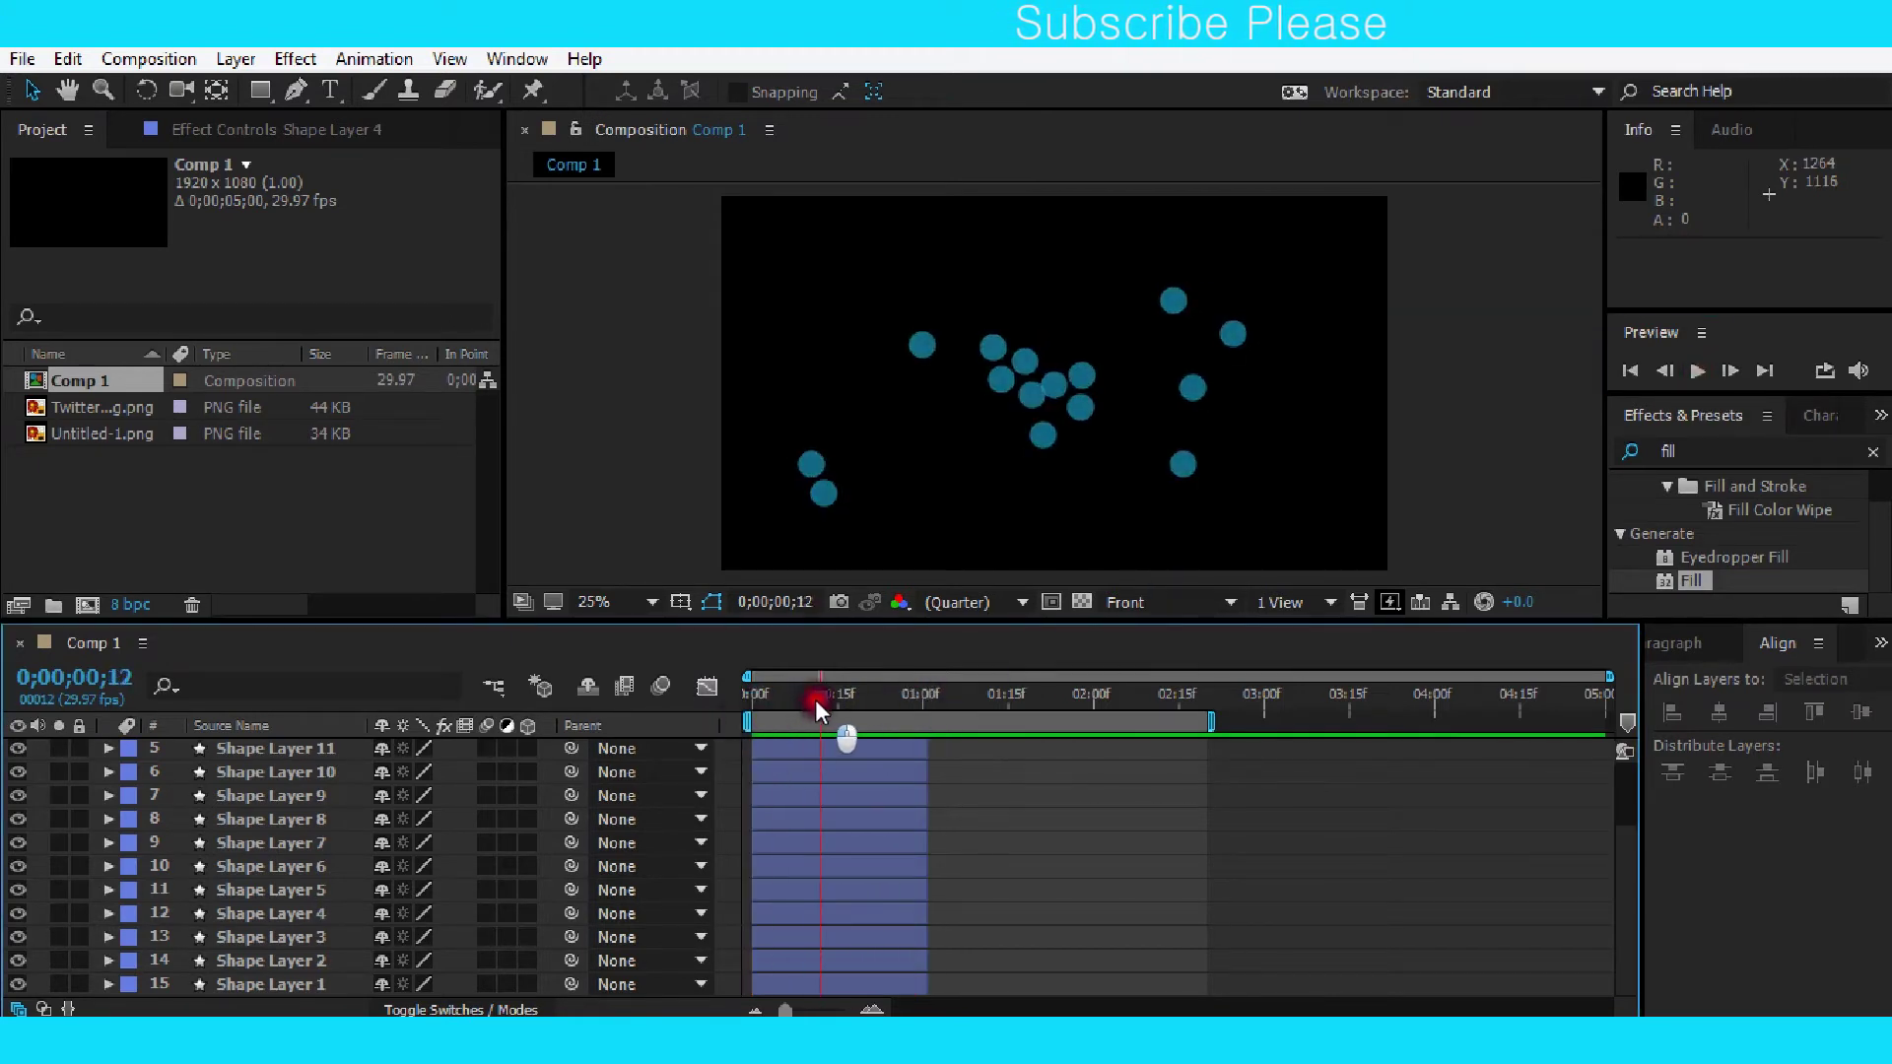
drag(810, 702, 814, 700)
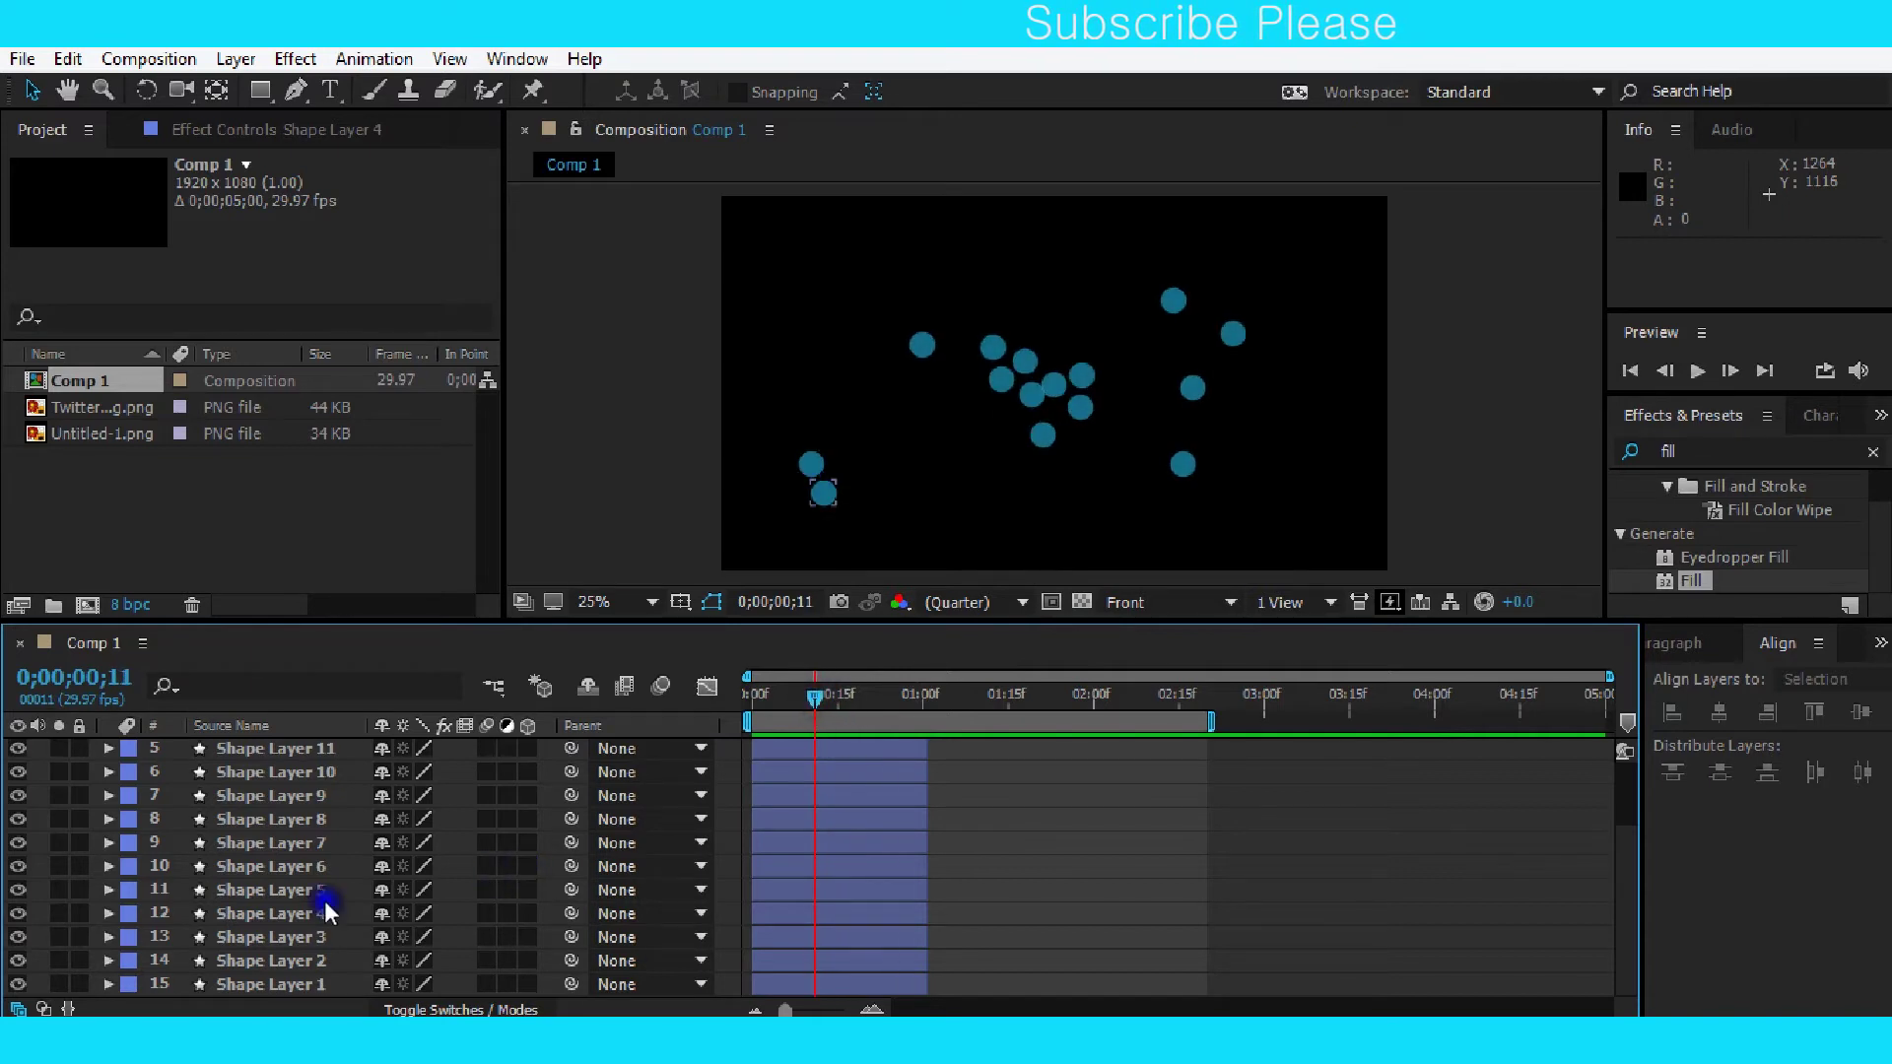
click(284, 983)
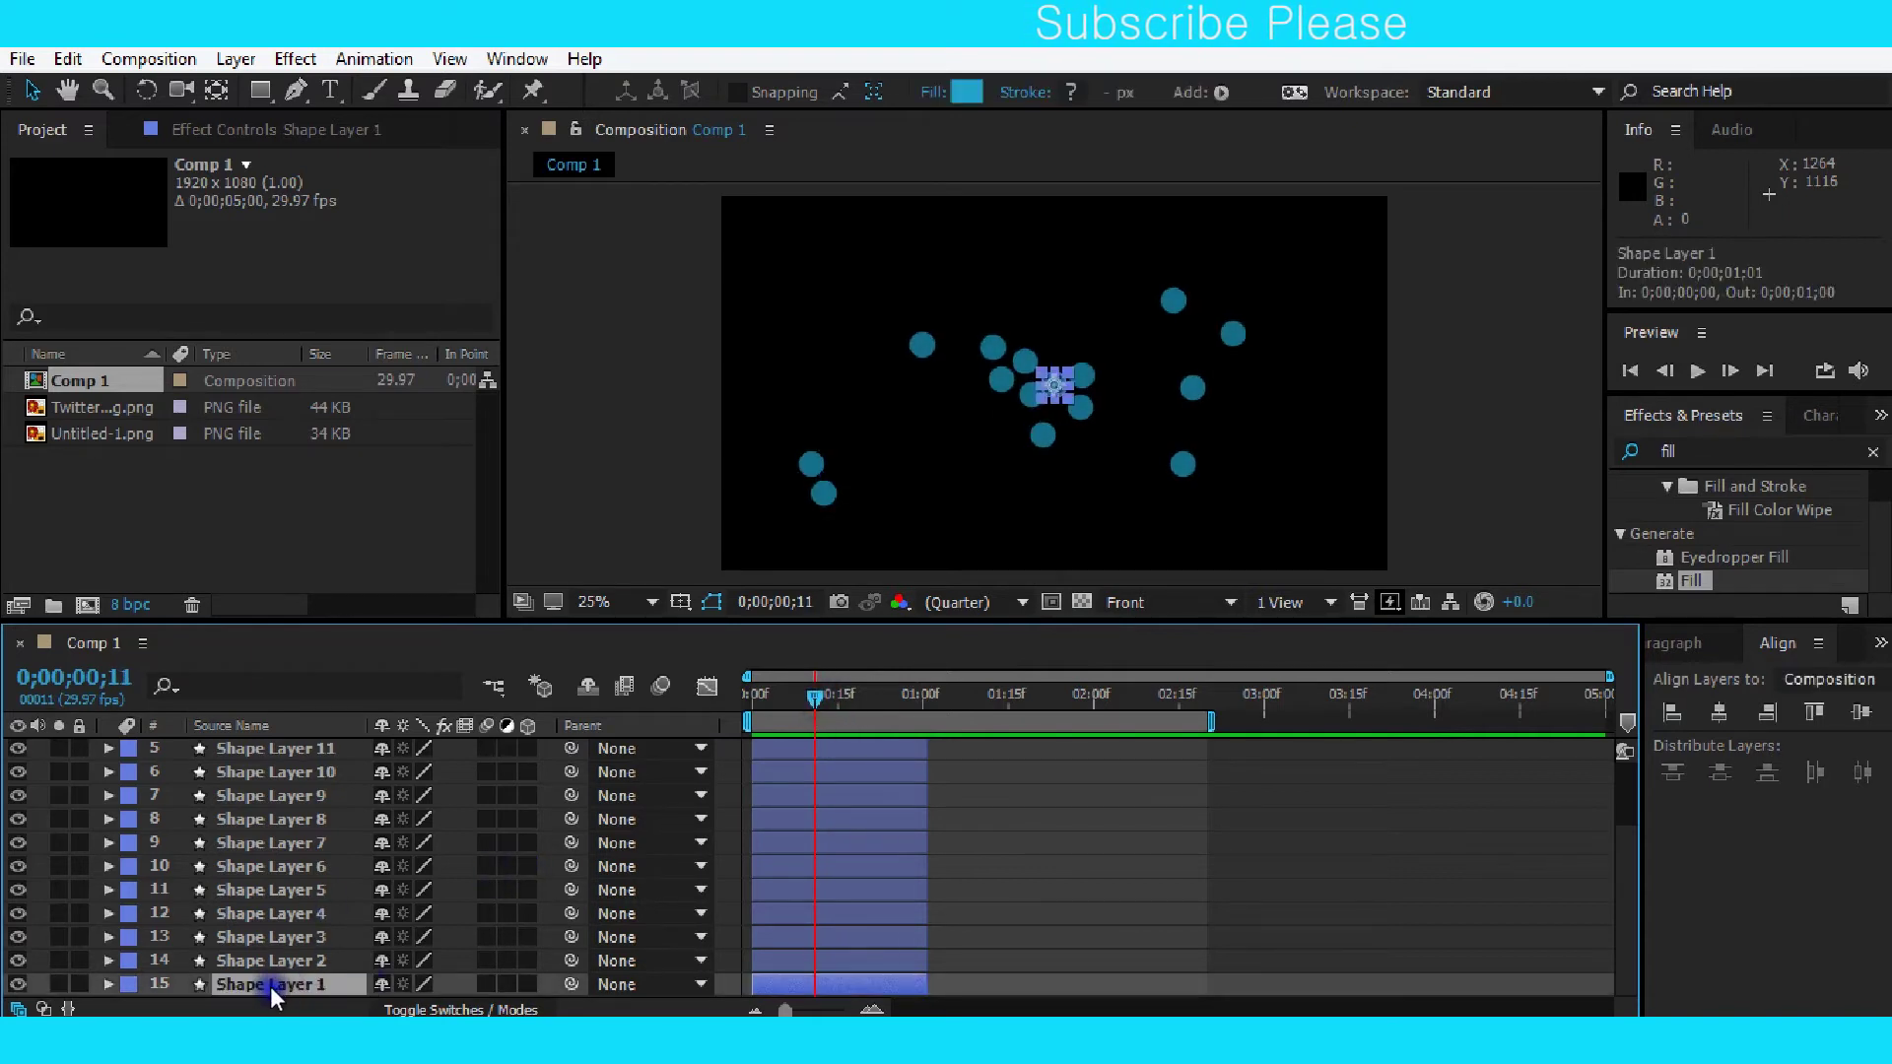
Scale Shape Layer 1 to 118%, Shape Layer 2 to 90% and Shape Layer 3 to 117%.
key(s)
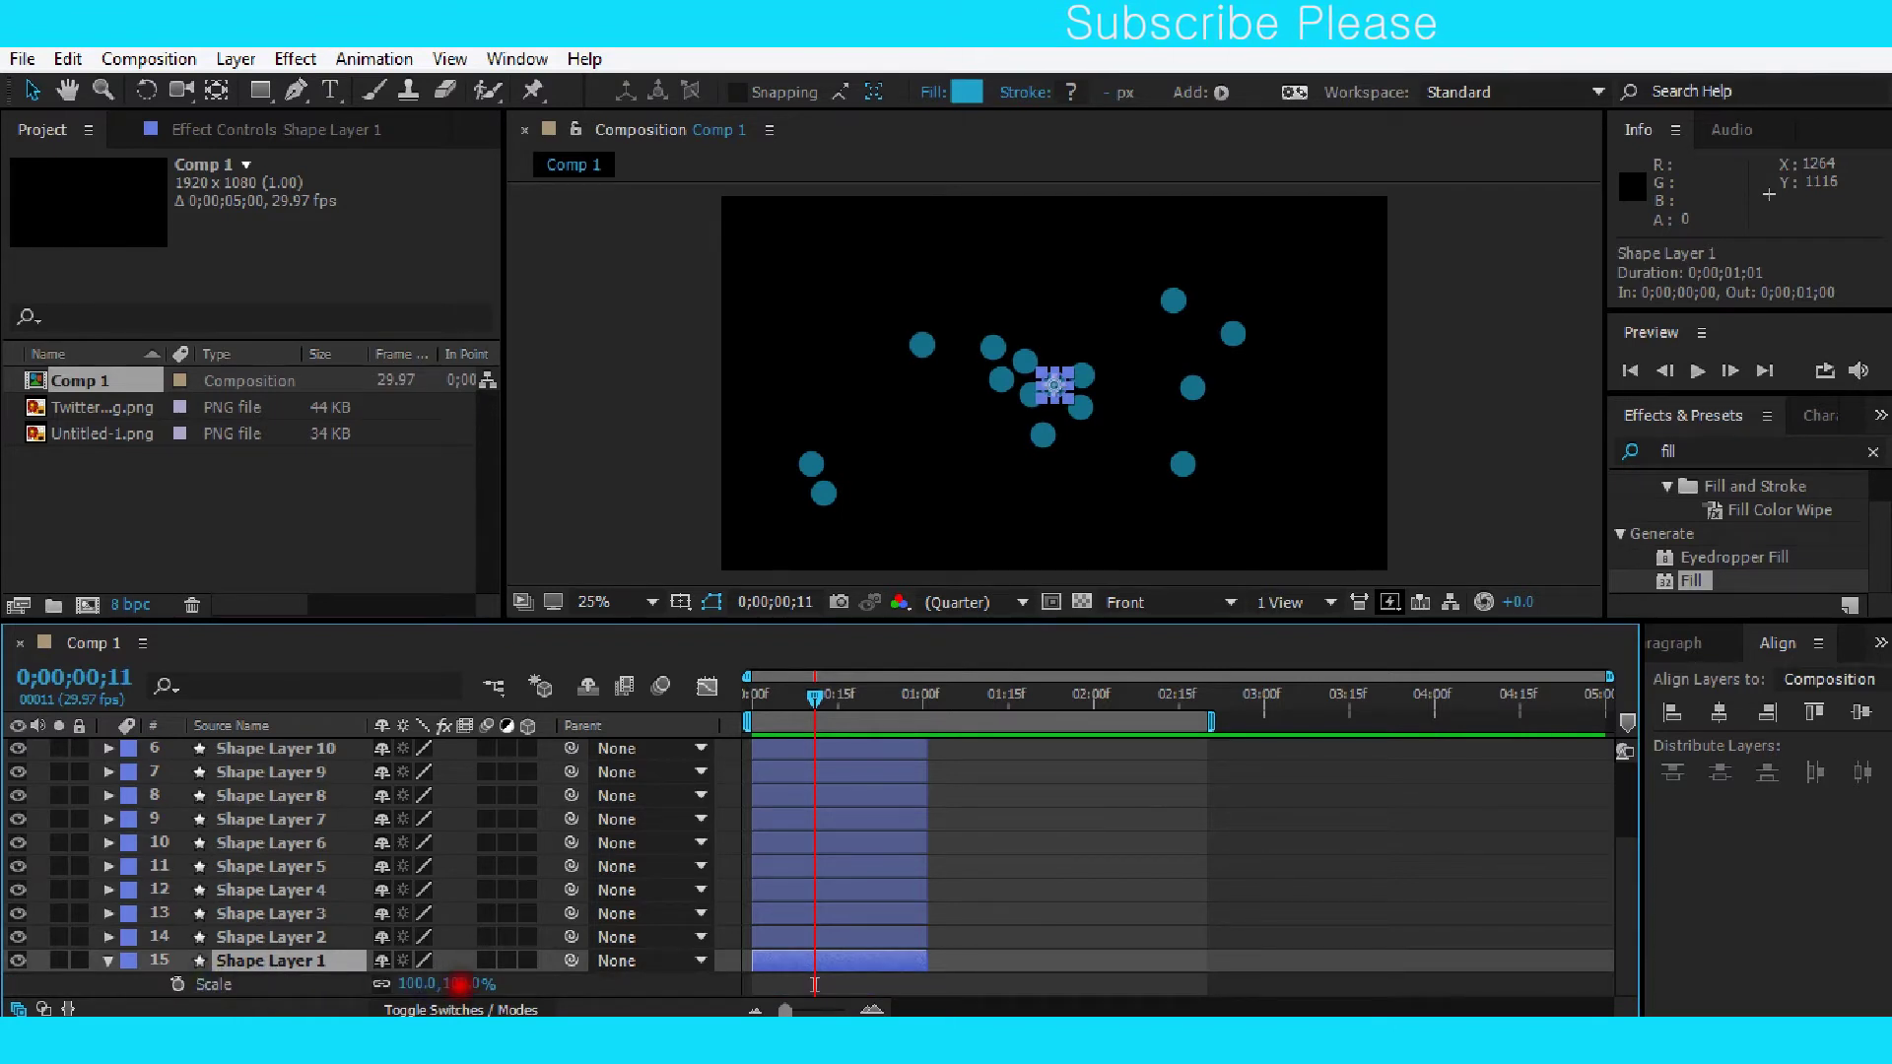
drag(460, 984, 483, 984)
click(284, 939)
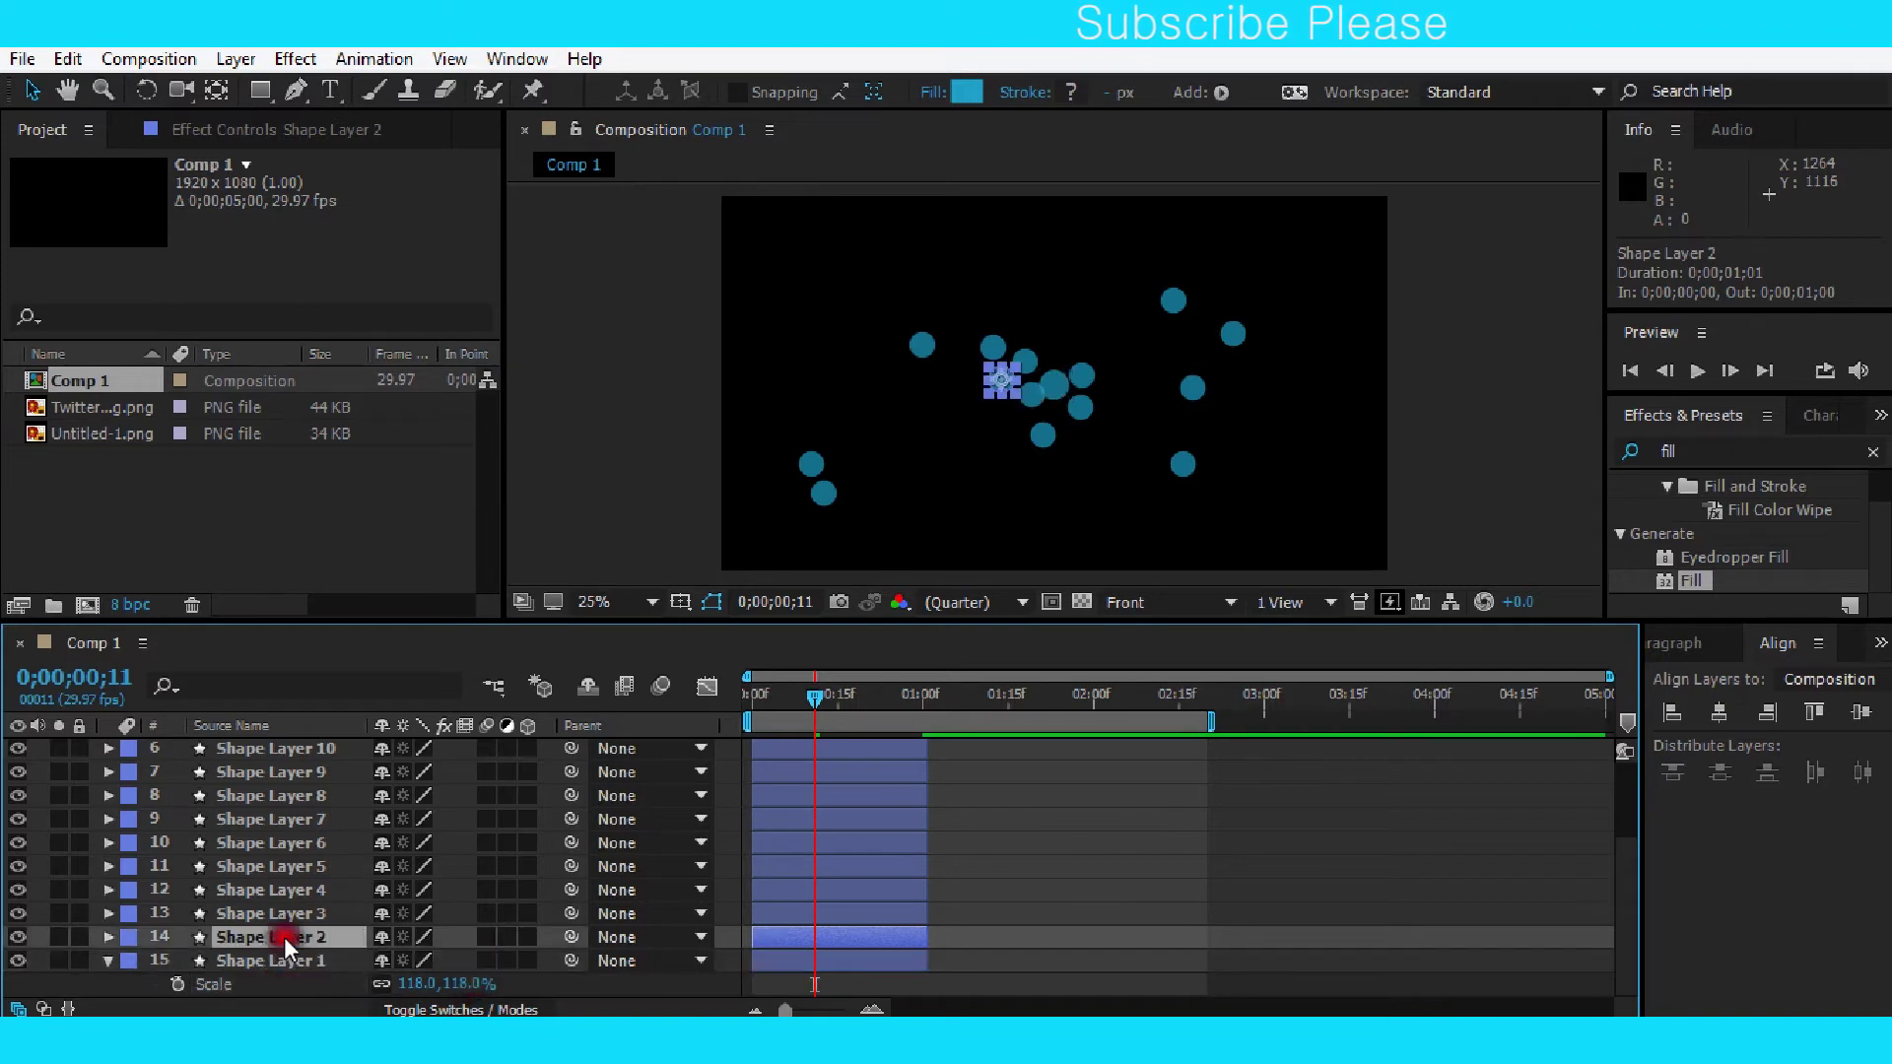
key(s)
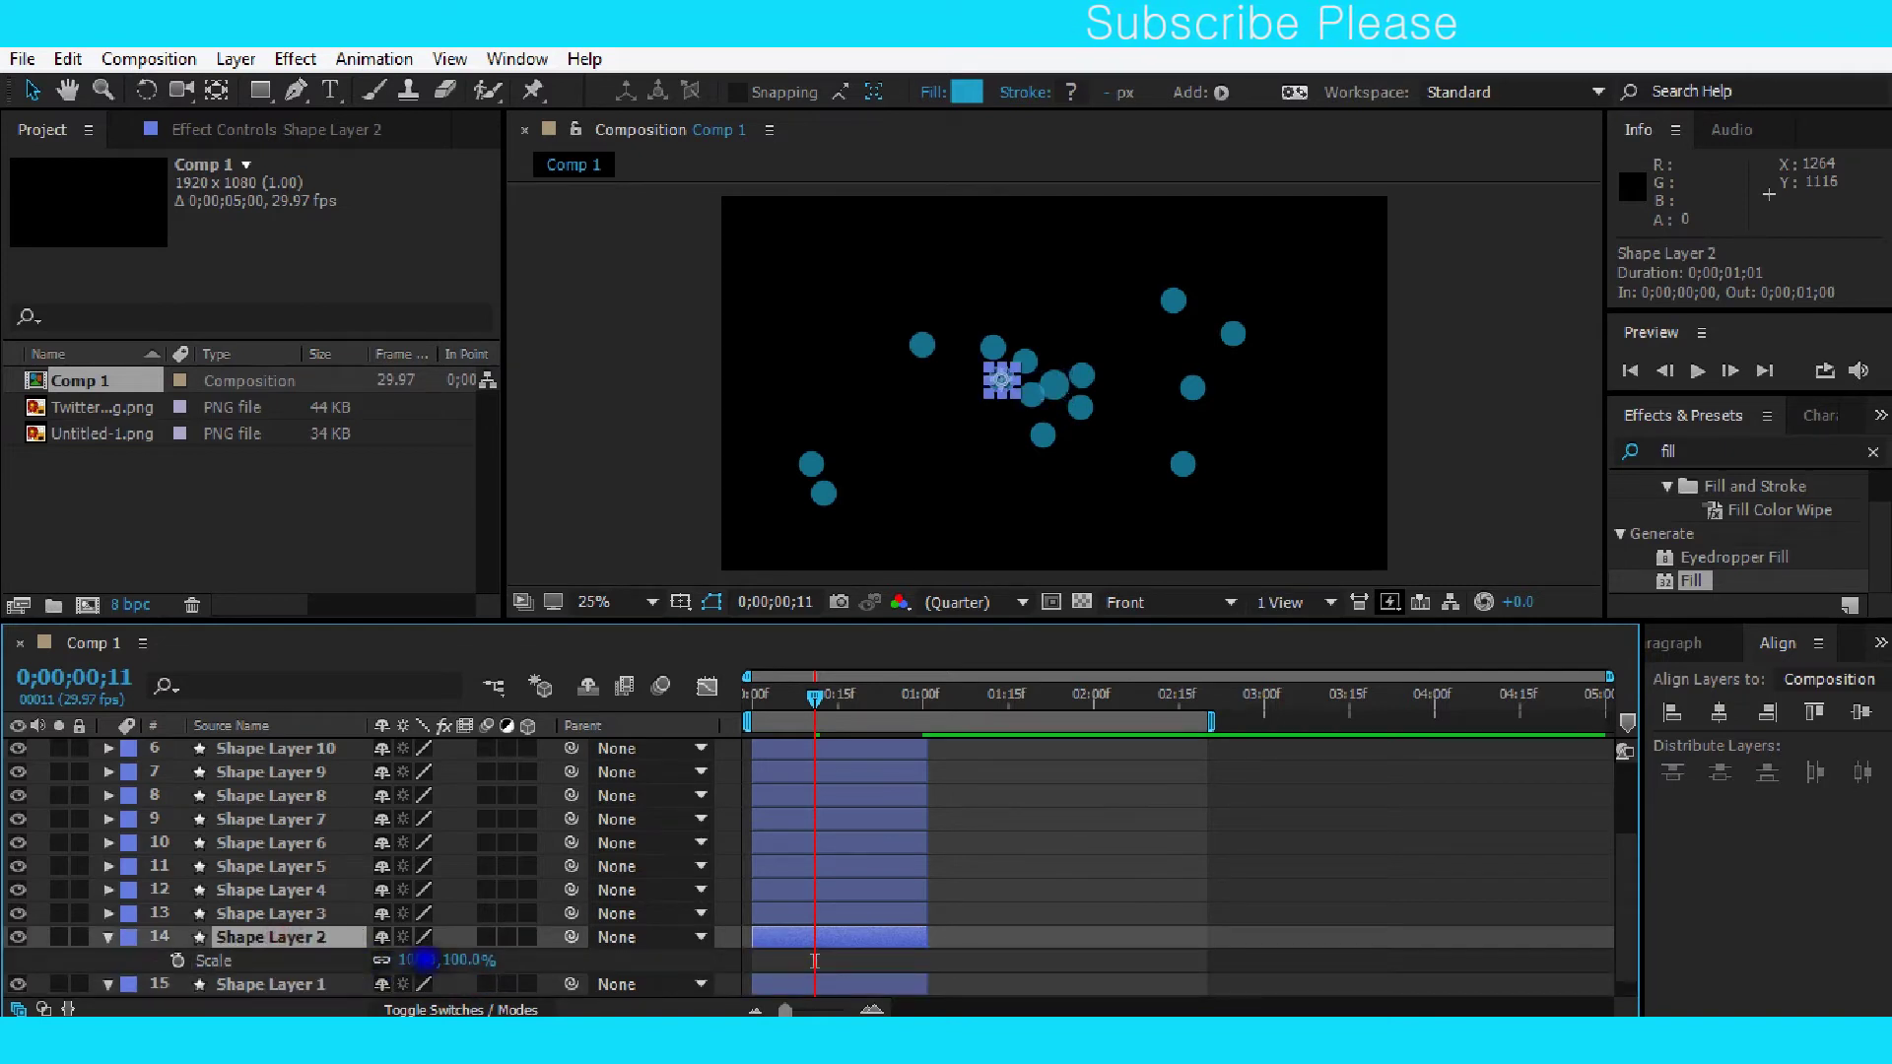
drag(424, 959, 404, 960)
click(304, 919)
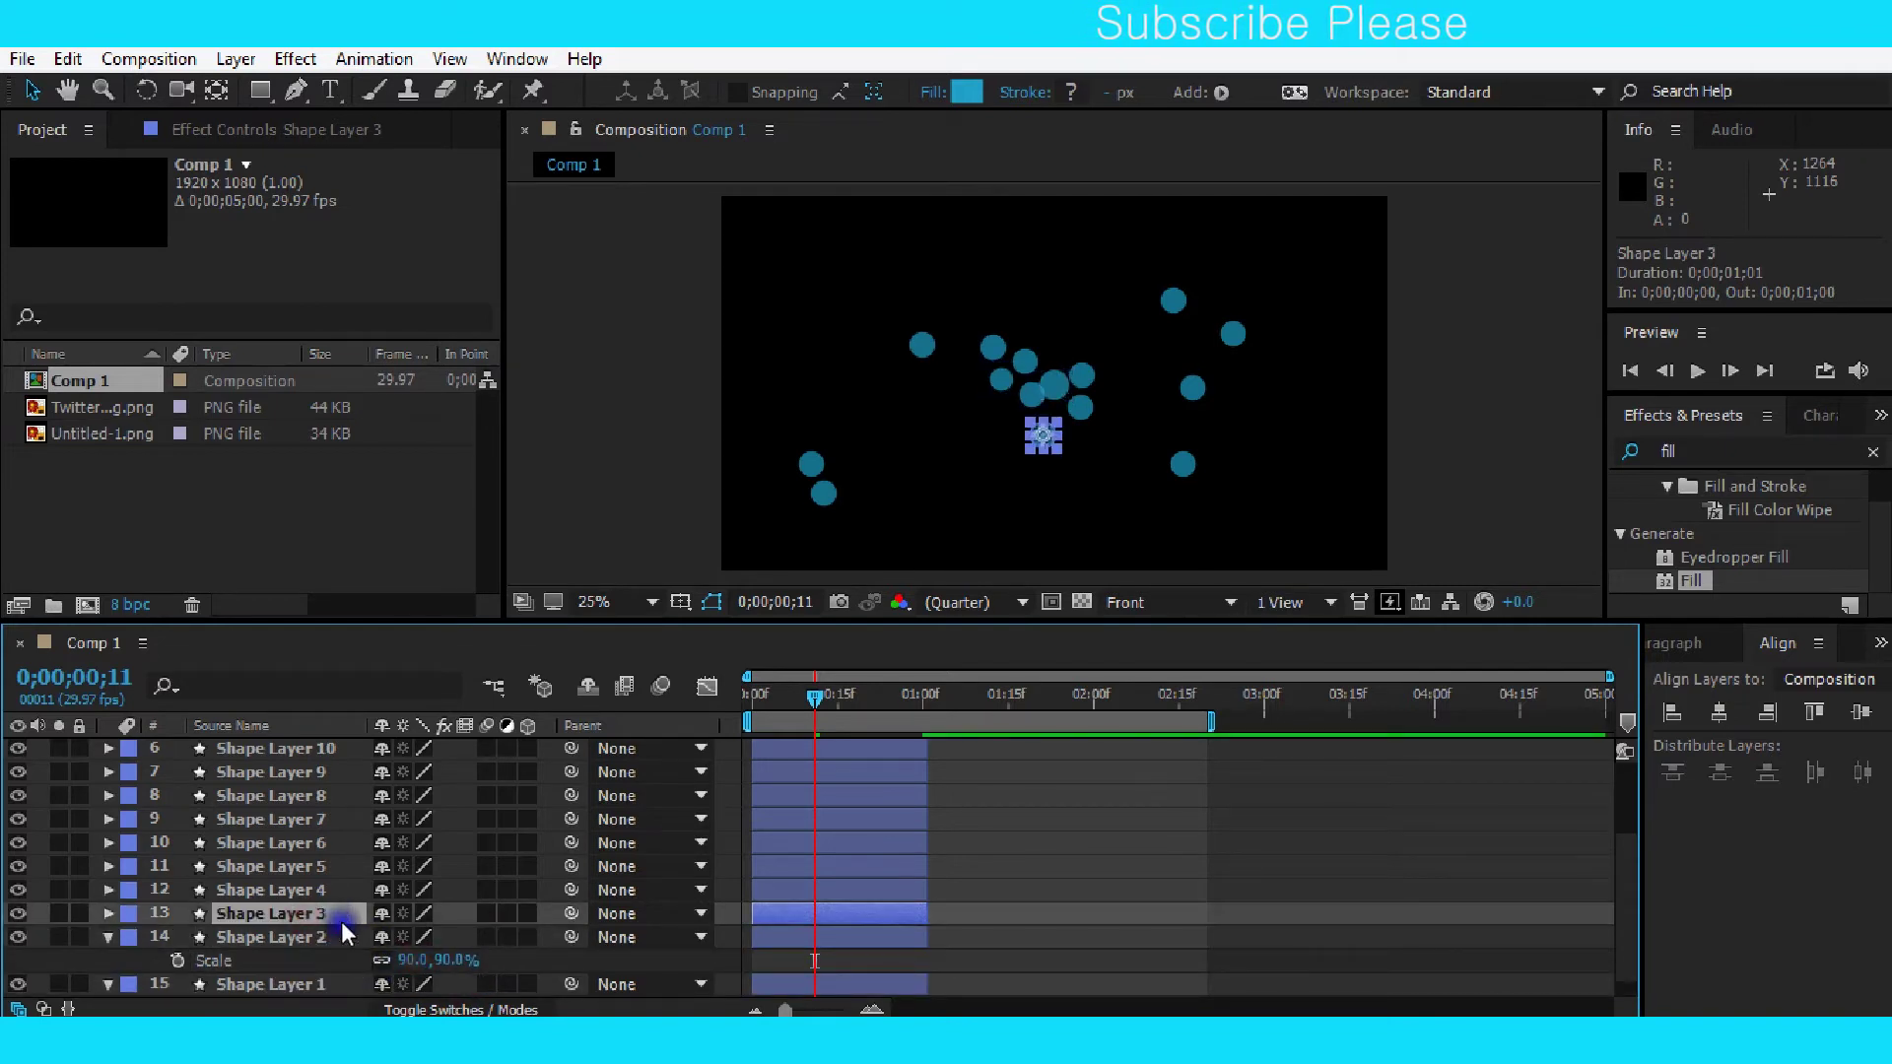
key(s)
drag(456, 935, 477, 933)
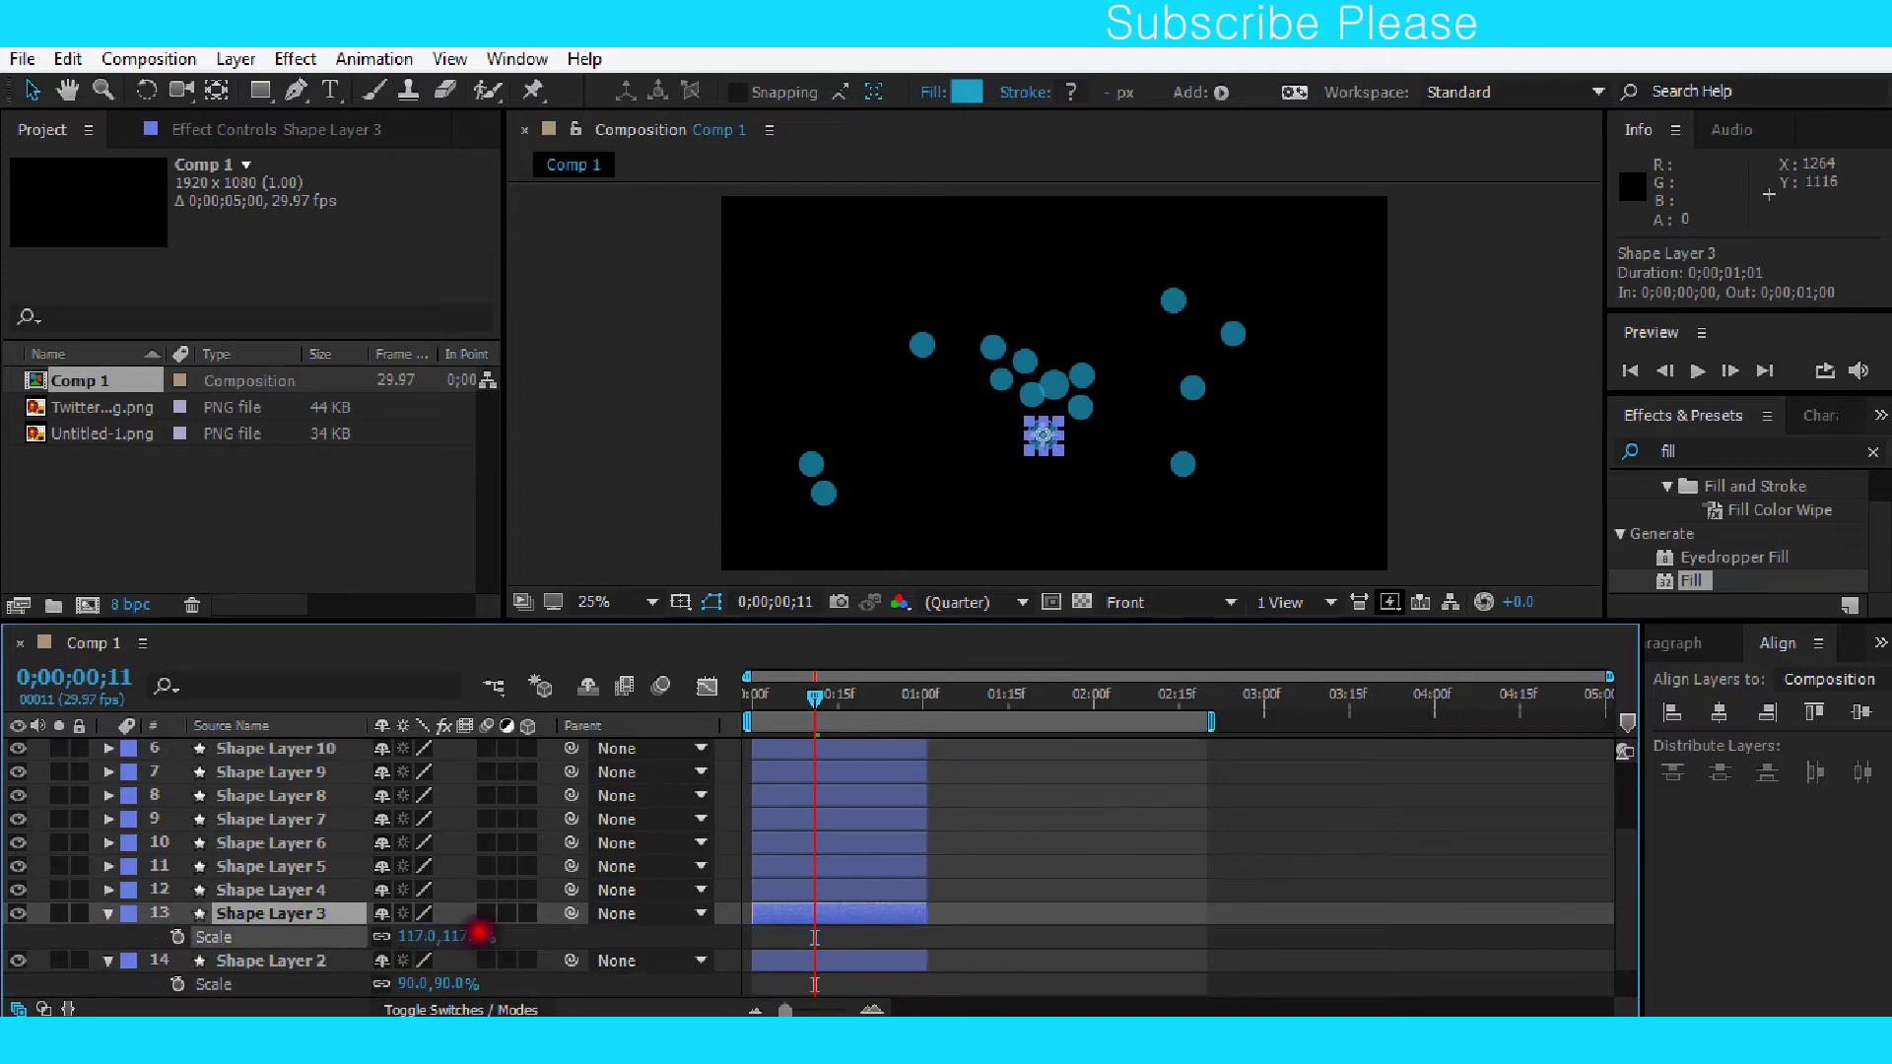
Scale Shape Layer 5 to 142% and Shape Layer 6 to 87%, and enlarge Shape Layer 7.
click(299, 889)
click(306, 867)
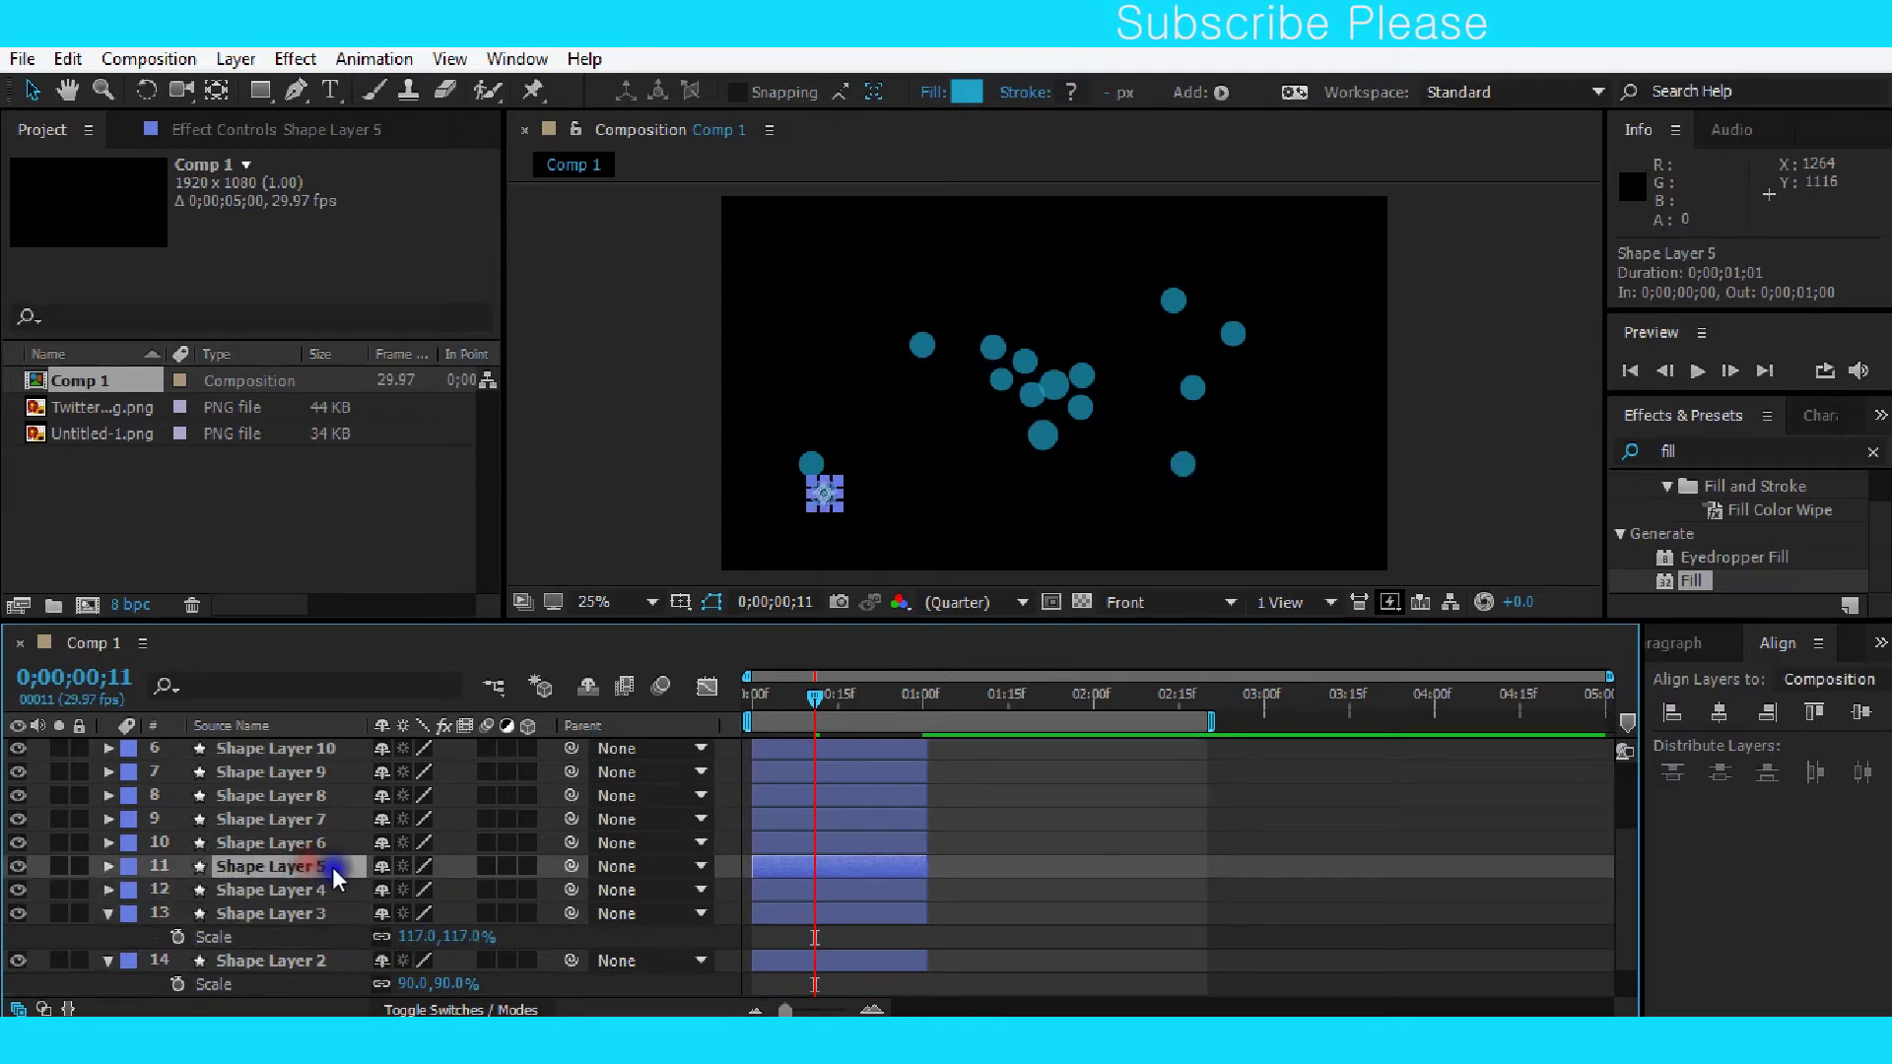
key(s)
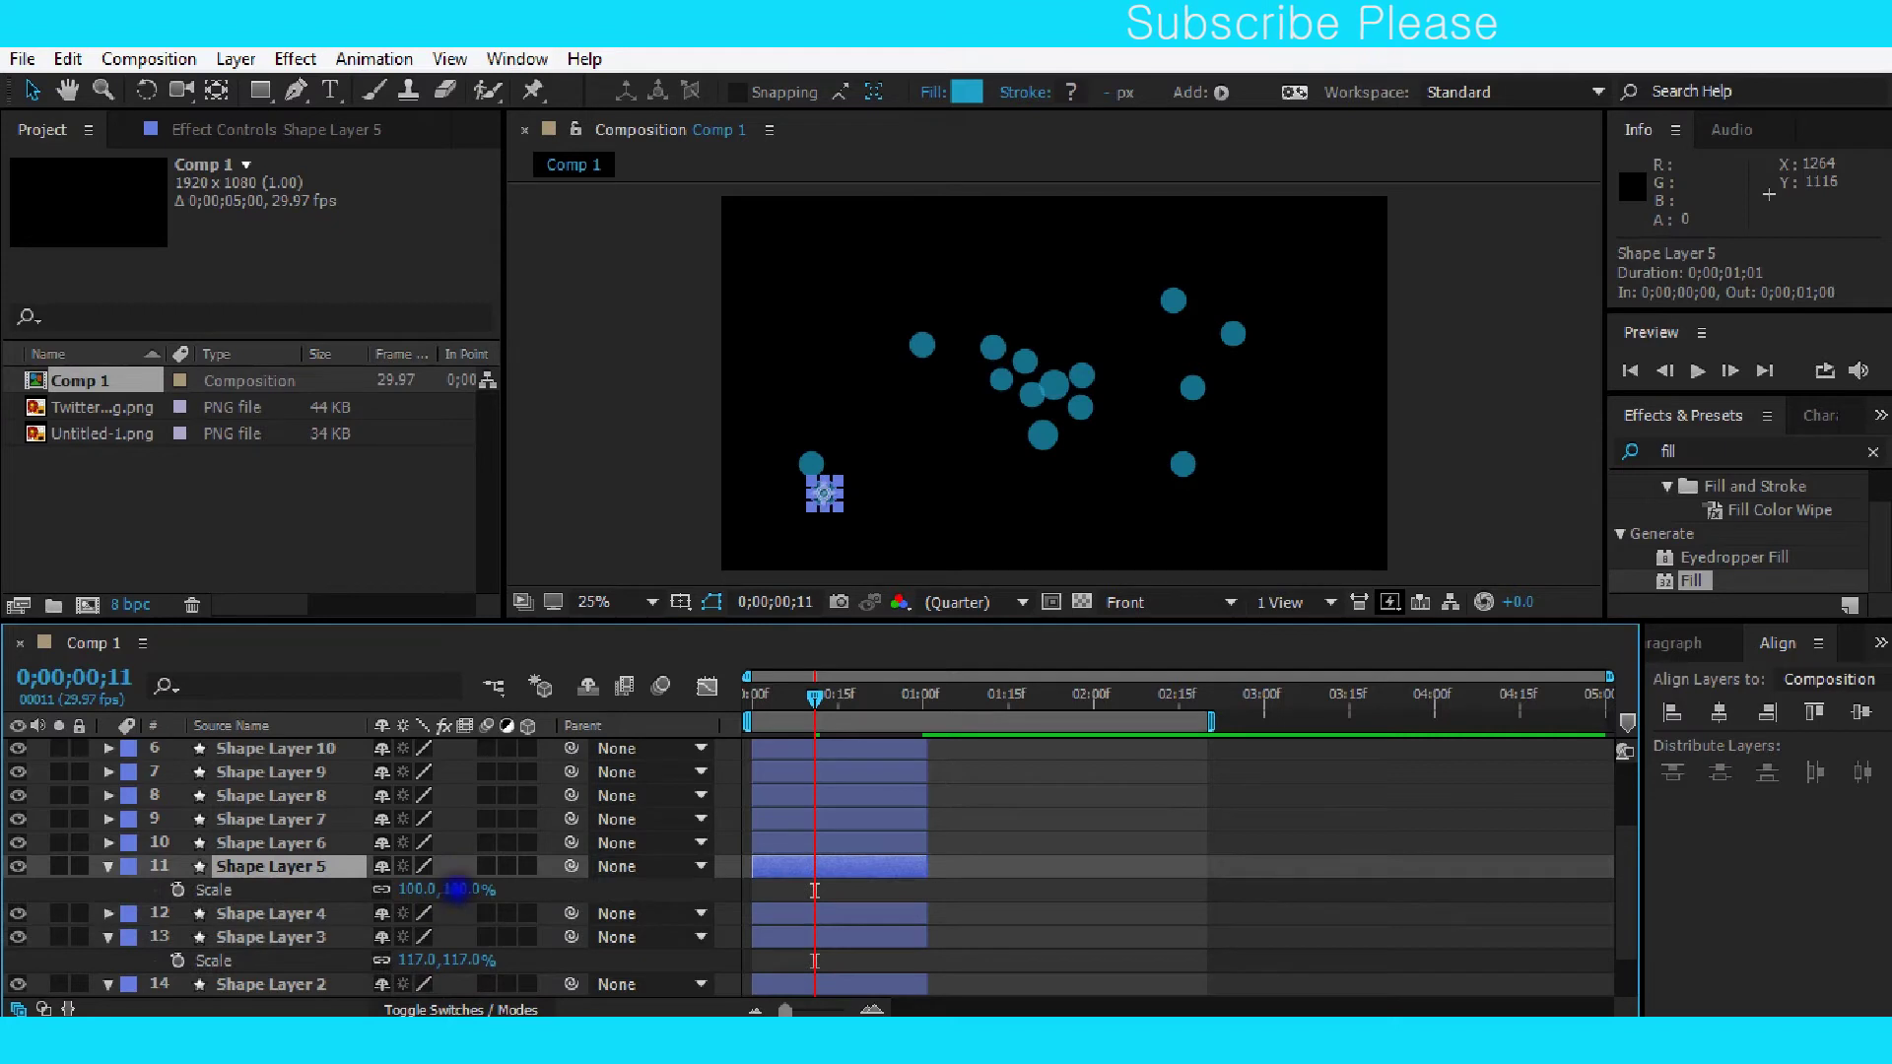
drag(459, 888, 501, 876)
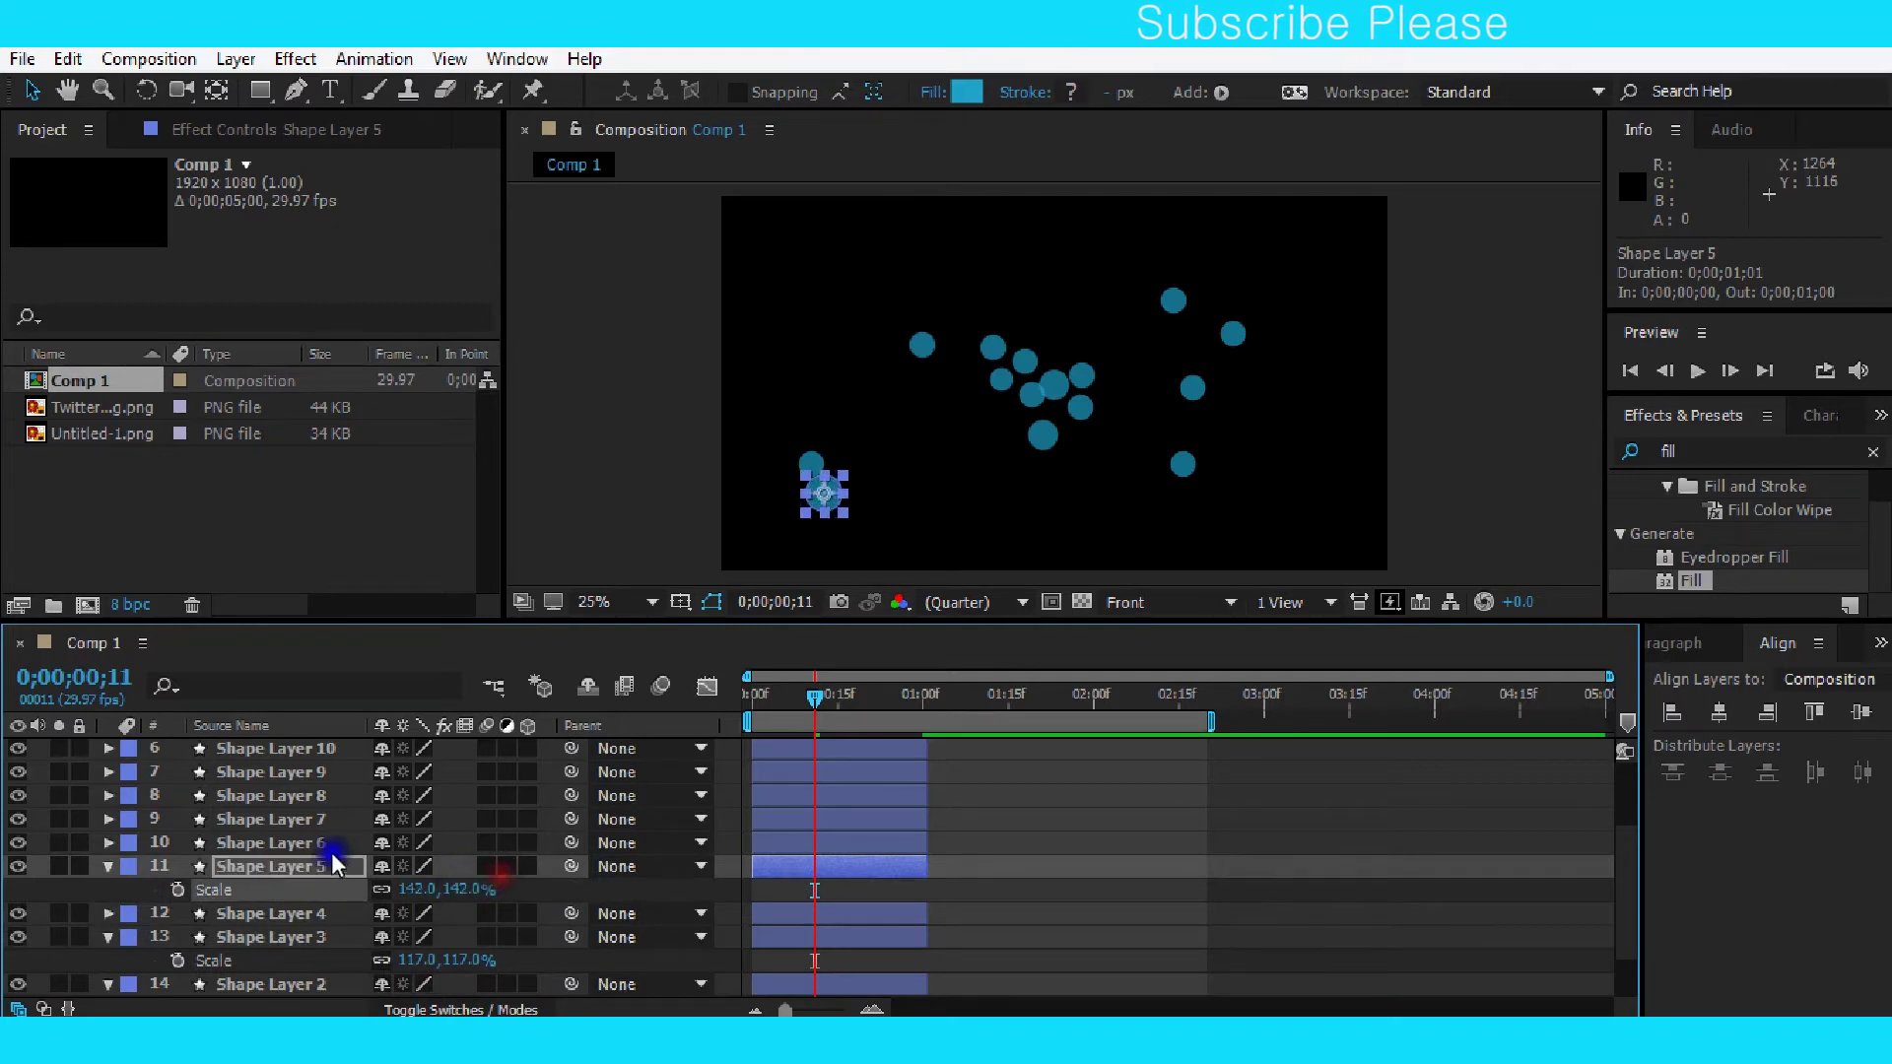
click(317, 846)
key(s)
drag(417, 867, 409, 866)
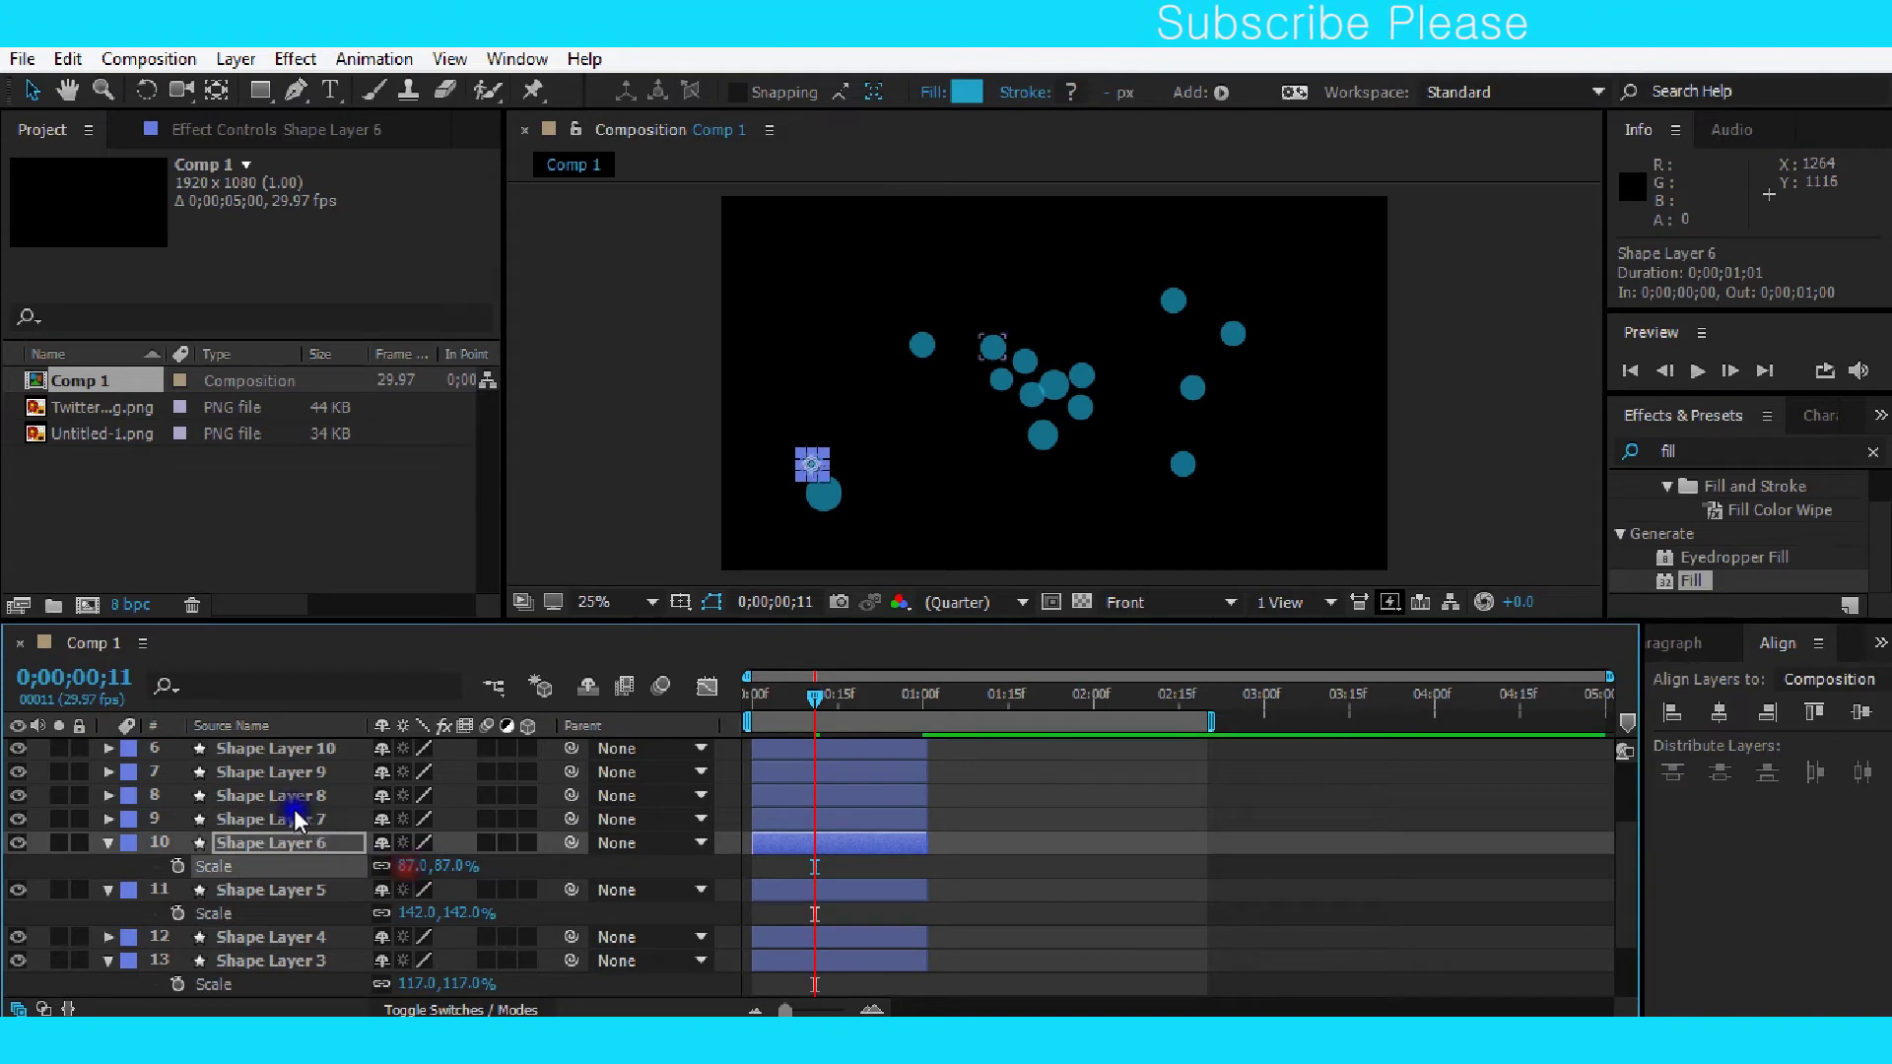
click(287, 820)
key(s)
mouse_move(446, 841)
mouse_down()
mouse_move(522, 818)
mouse_move(394, 818)
mouse_move(483, 796)
mouse_move(414, 819)
mouse_move(463, 795)
mouse_move(434, 758)
mouse_move(473, 796)
mouse_move(438, 773)
mouse_up()
Reveal Scale on Shape Layers 8 through 15 to resize the remaining circles.
click(286, 796)
key(s)
click(276, 771)
click(276, 765)
click(346, 795)
click(276, 772)
key(s)
click(276, 748)
scroll(433, 759, up, 2)
click(297, 772)
click(286, 749)
key(s)
Collapse all the opened layer properties and scrub back toward the start.
click(108, 749)
click(108, 772)
click(108, 796)
click(109, 820)
click(108, 844)
click(108, 891)
click(108, 868)
click(110, 915)
click(108, 820)
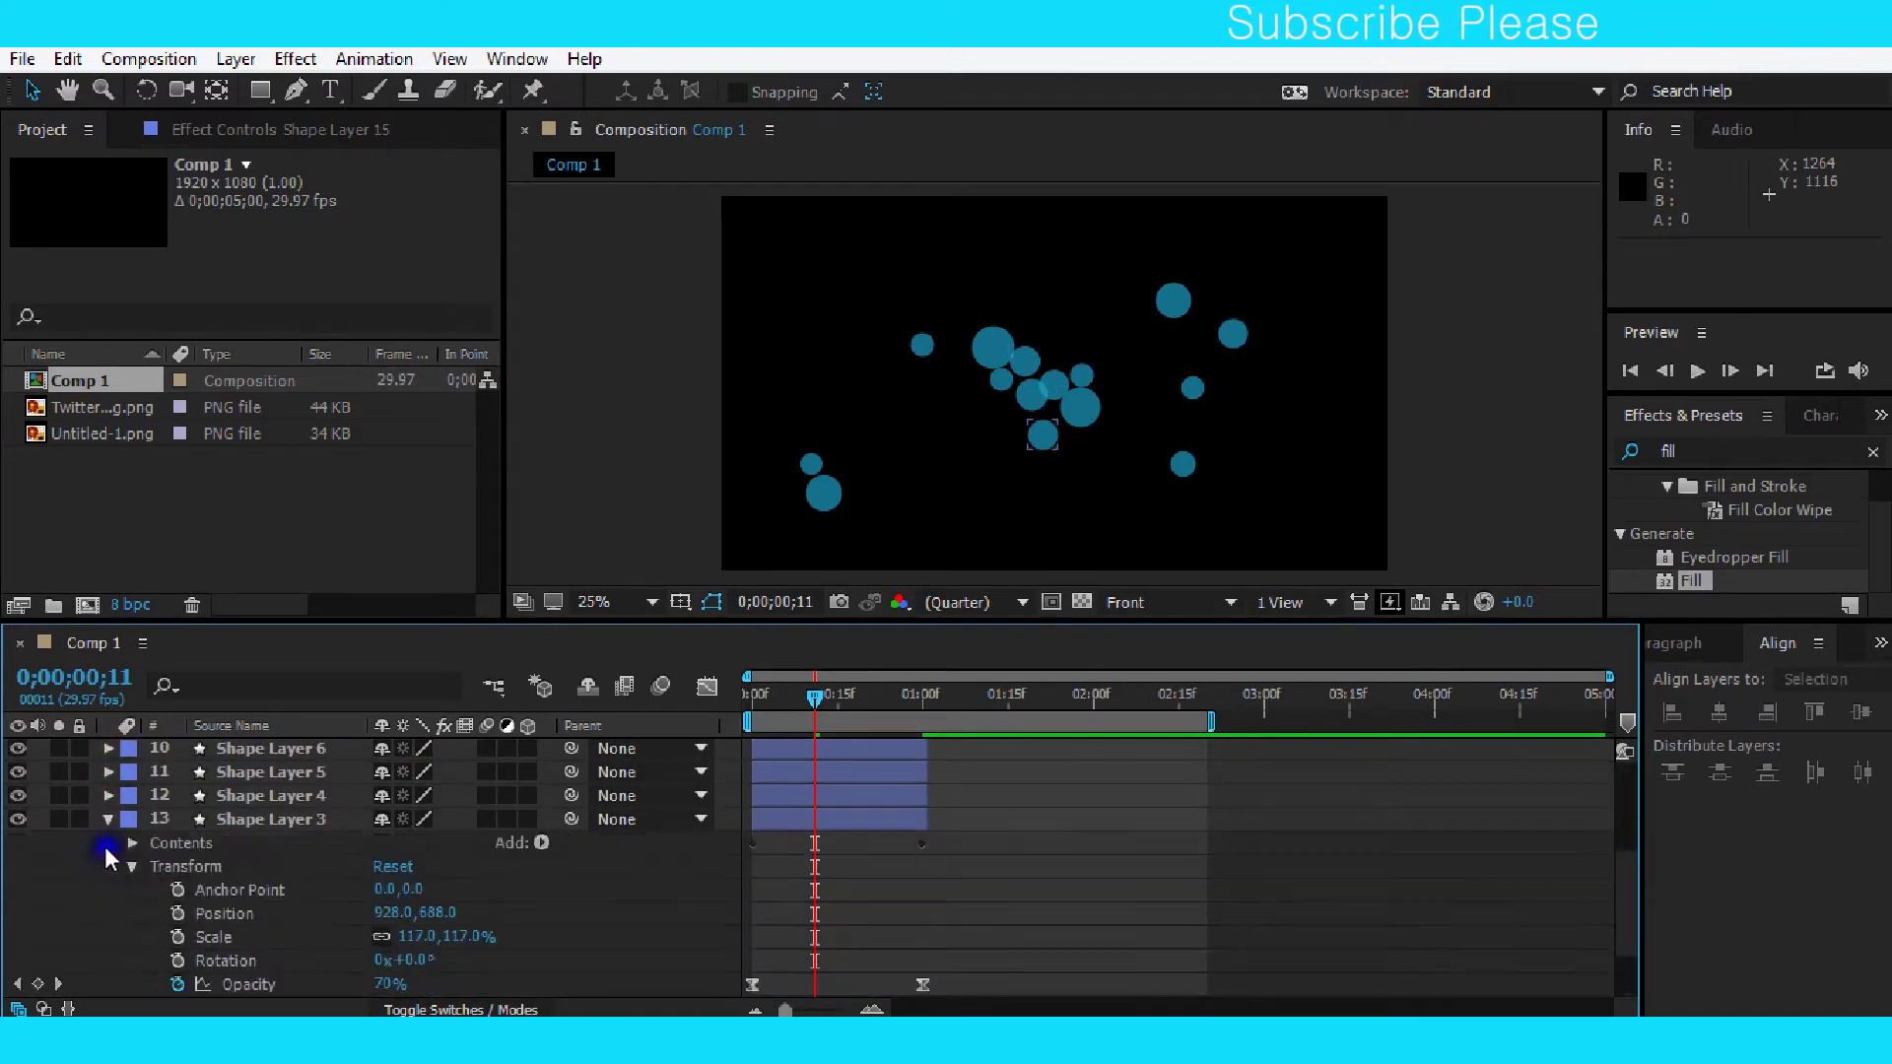
click(109, 820)
click(109, 930)
click(109, 954)
scroll(185, 958, up, 3)
mouse_move(814, 694)
mouse_down()
mouse_move(706, 701)
mouse_move(730, 700)
mouse_up()
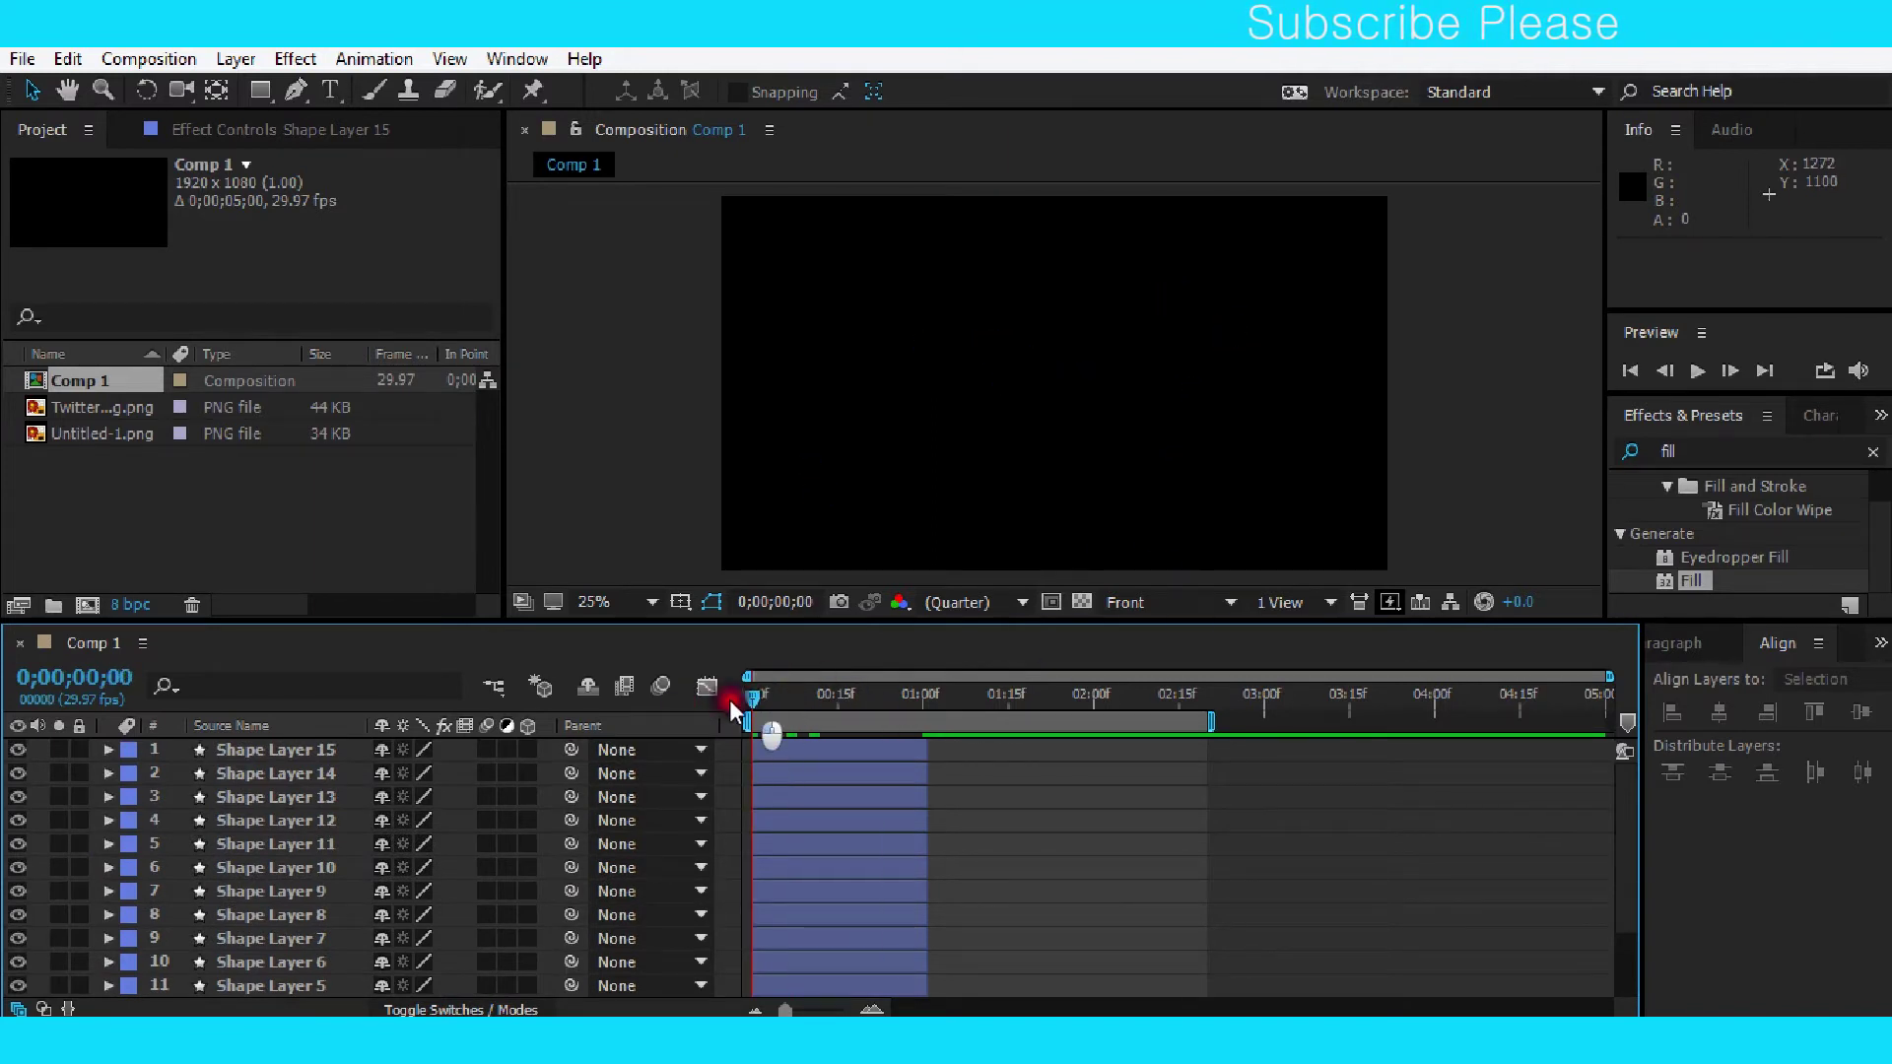
Preview the resized circles animation.
click(1697, 372)
click(1700, 372)
drag(925, 702, 838, 702)
scroll(1108, 936, down, 2)
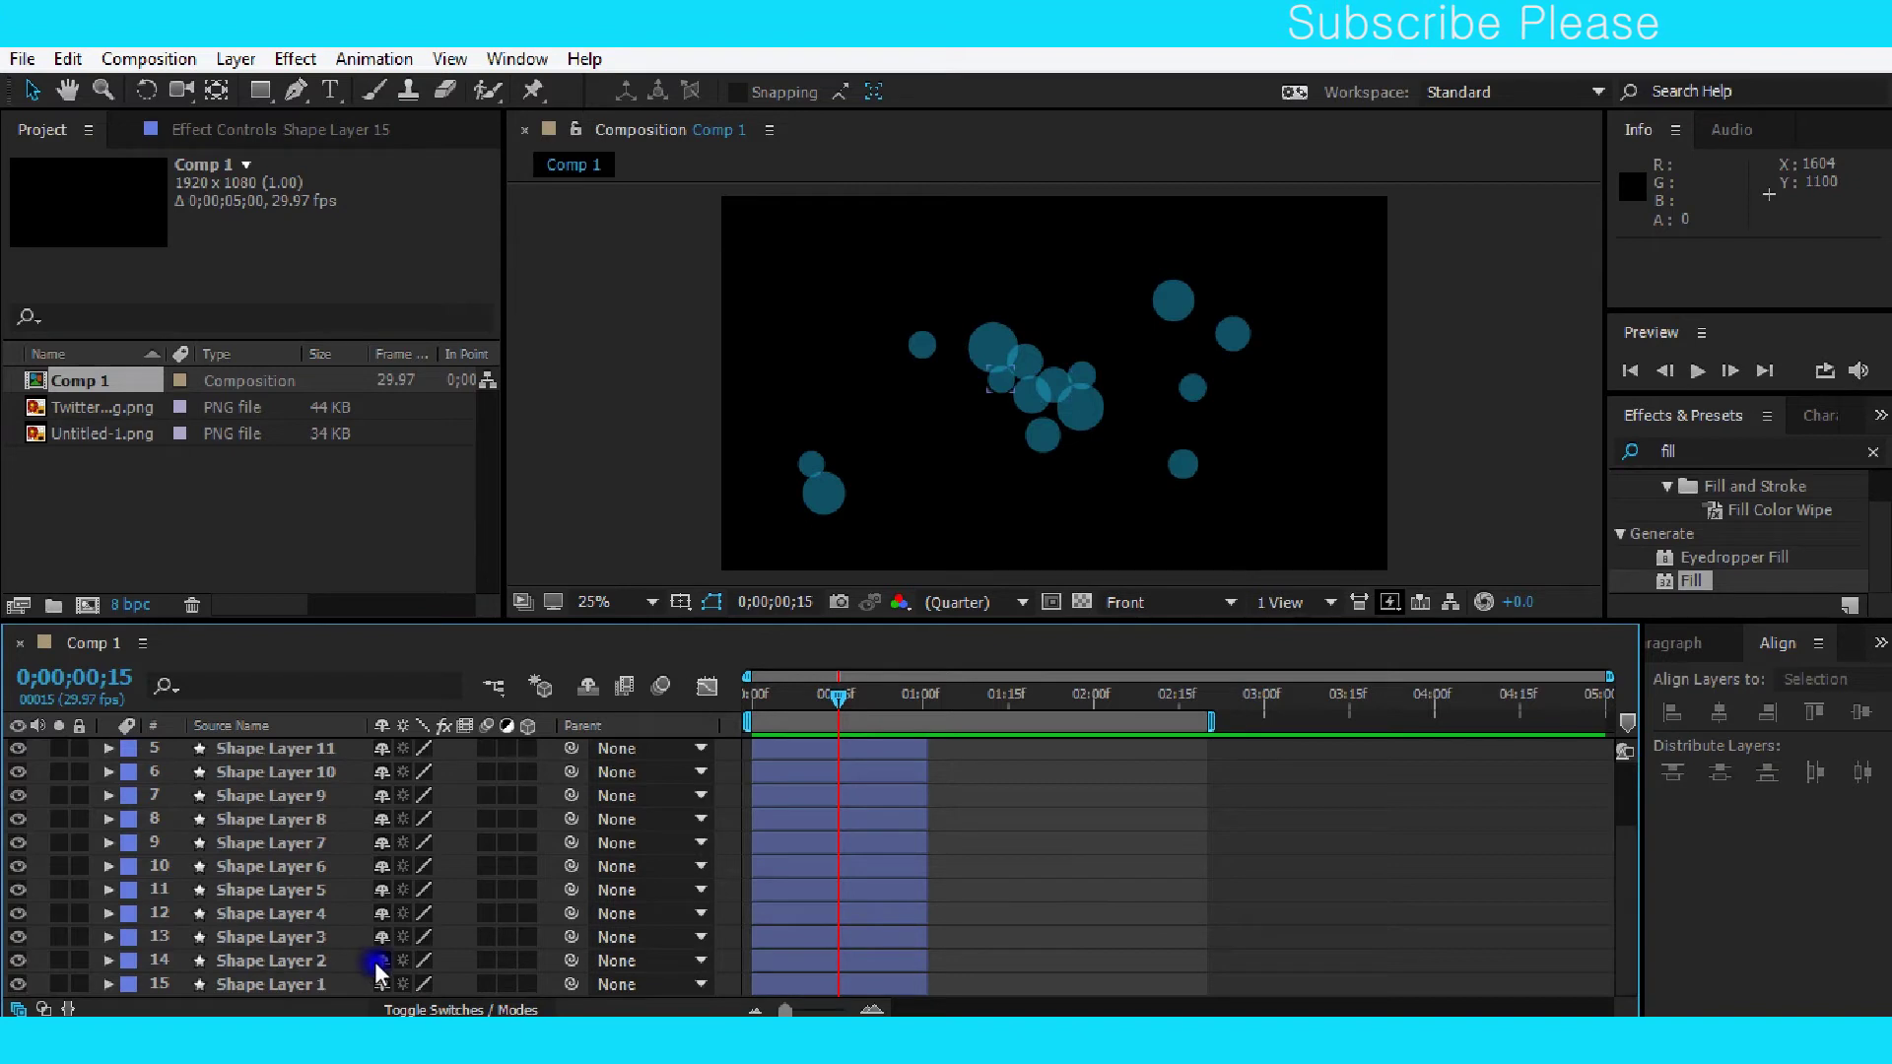
Shift Shape Layers 1, 2, 5, 6, 7 and others a few frames later, then preview the staggered circles.
click(787, 958)
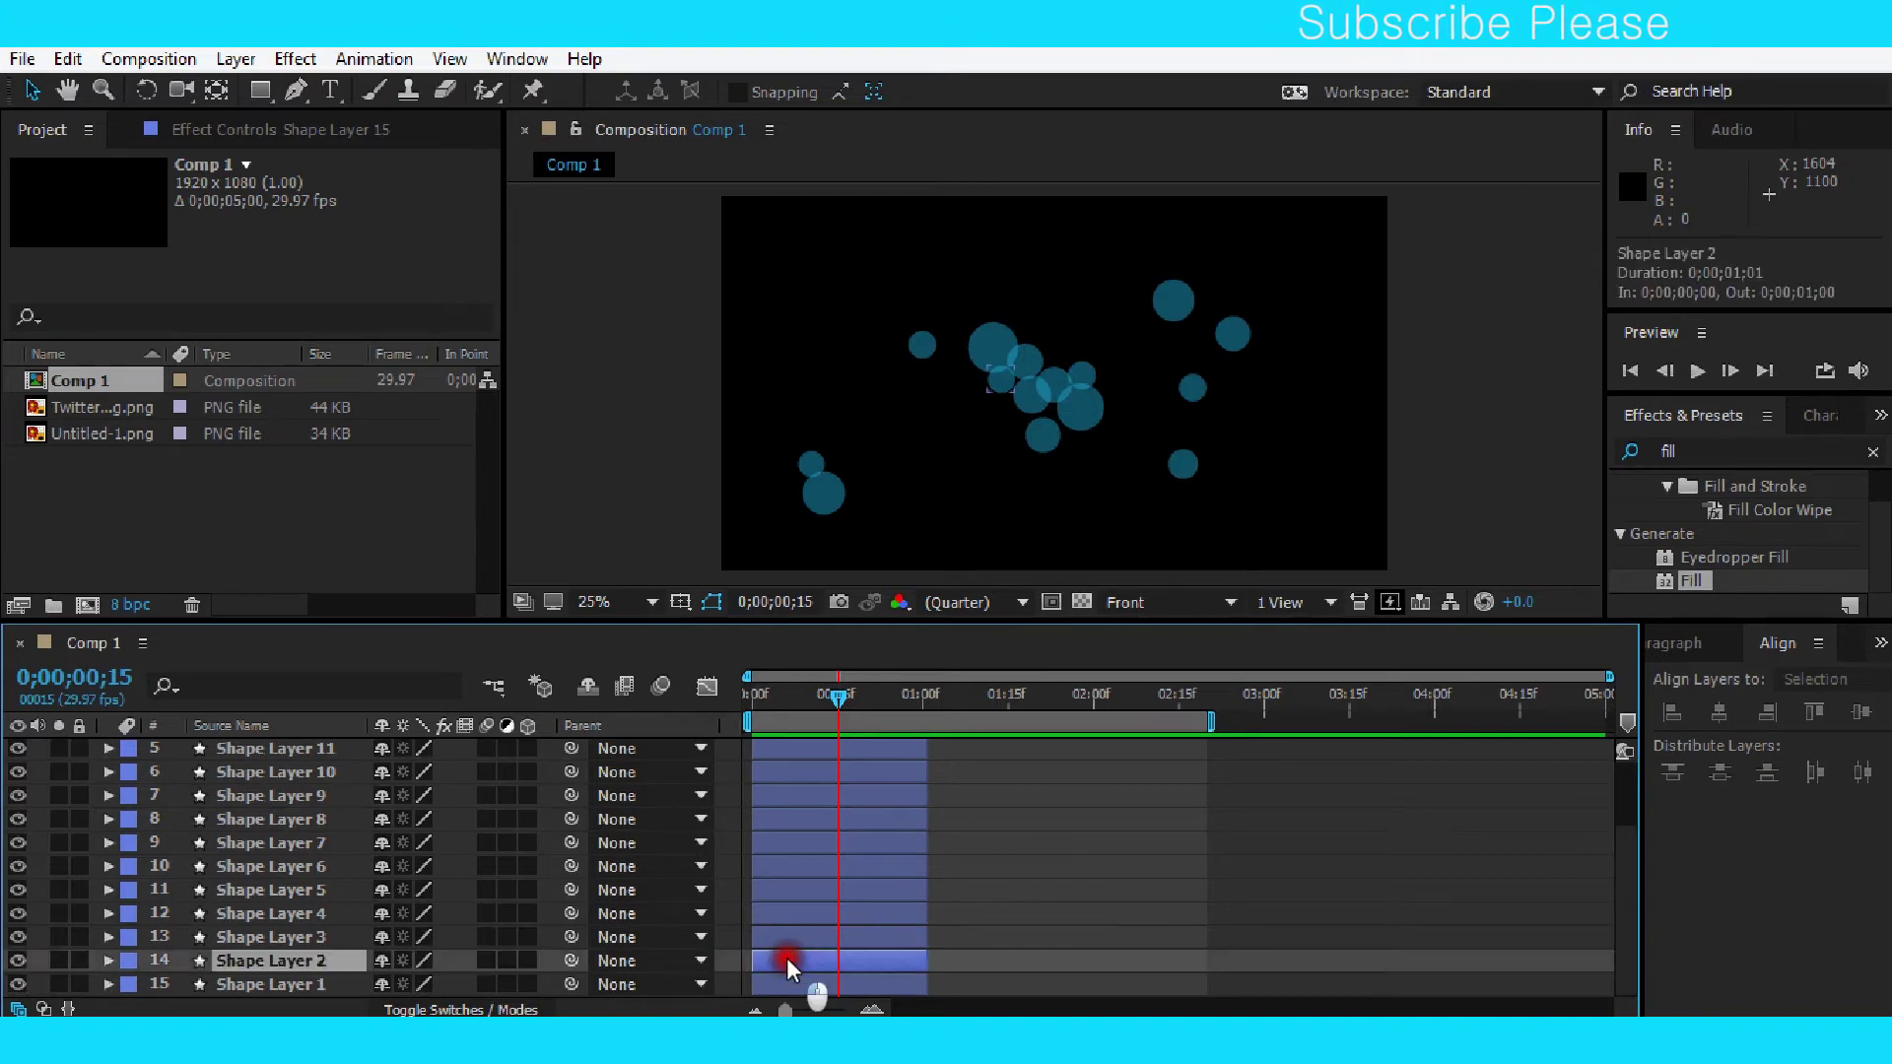
mouse_move(778, 975)
mouse_down()
mouse_move(810, 981)
mouse_move(802, 963)
mouse_up()
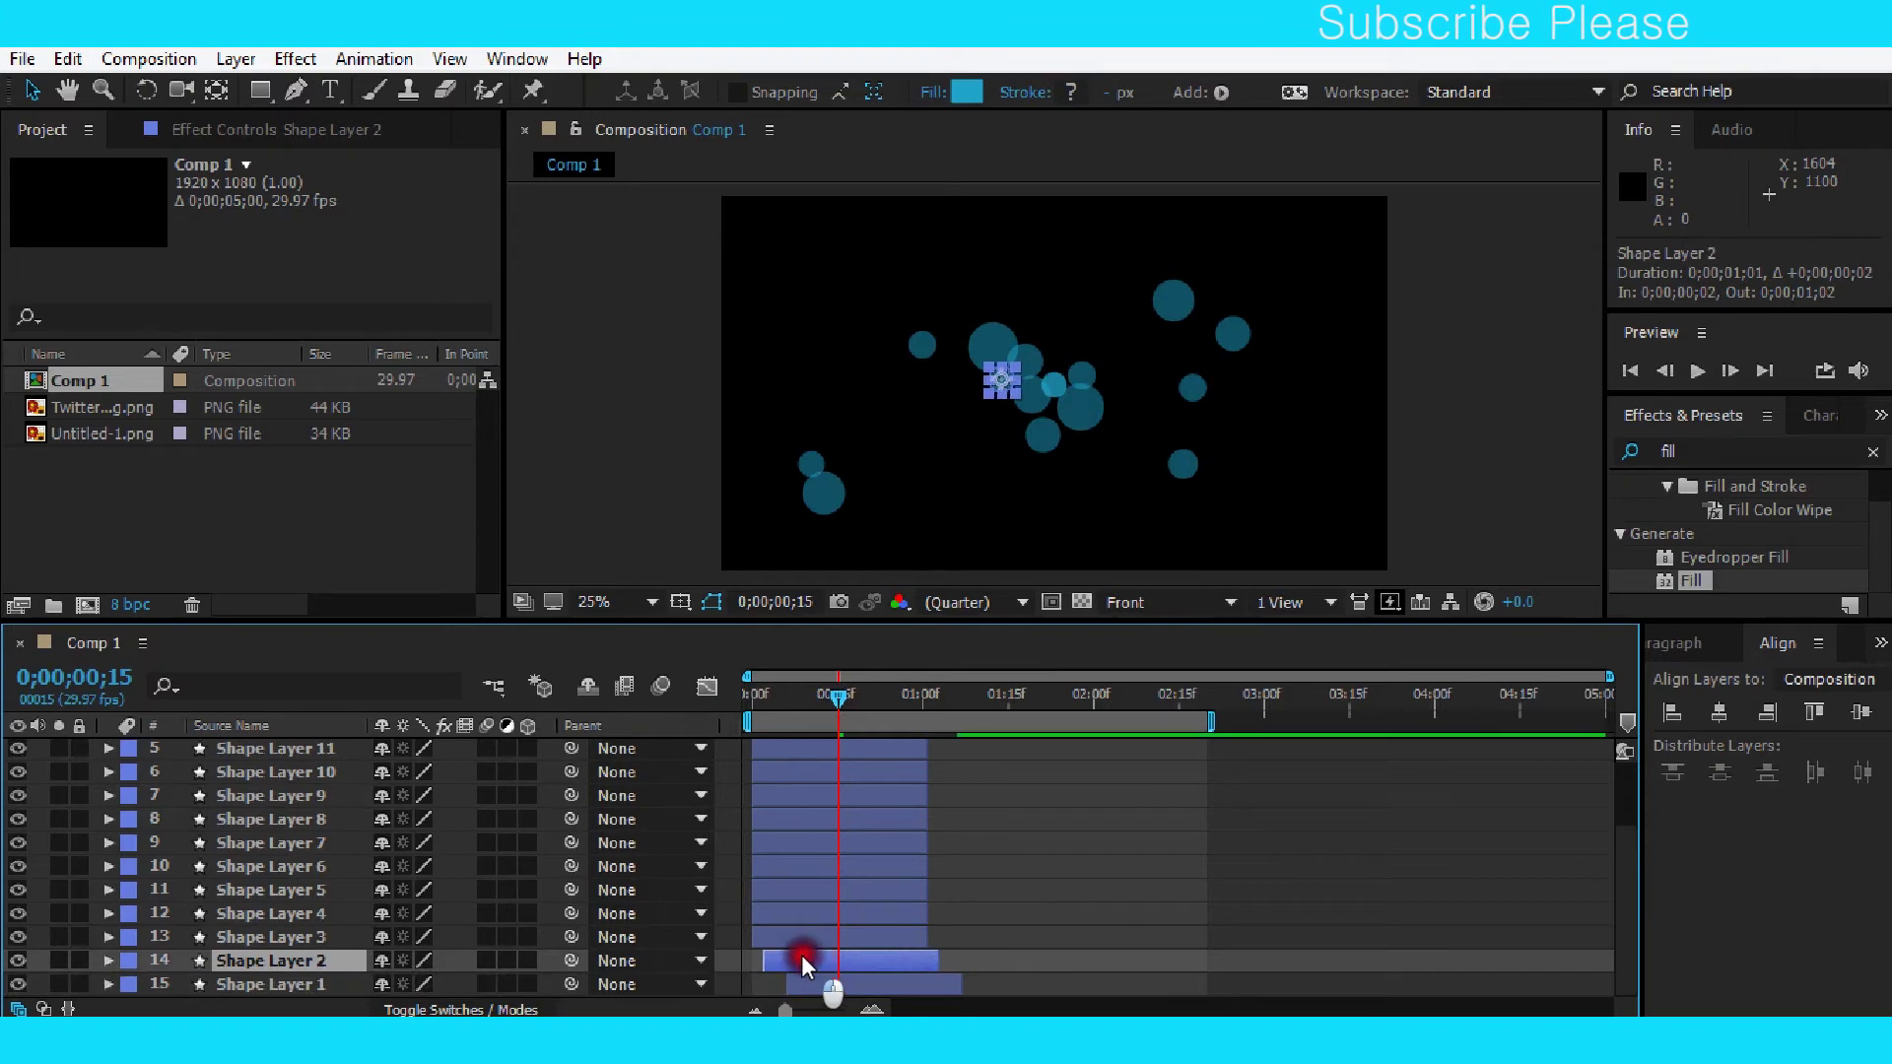
mouse_move(794, 918)
mouse_down()
mouse_move(816, 919)
mouse_move(826, 882)
mouse_up()
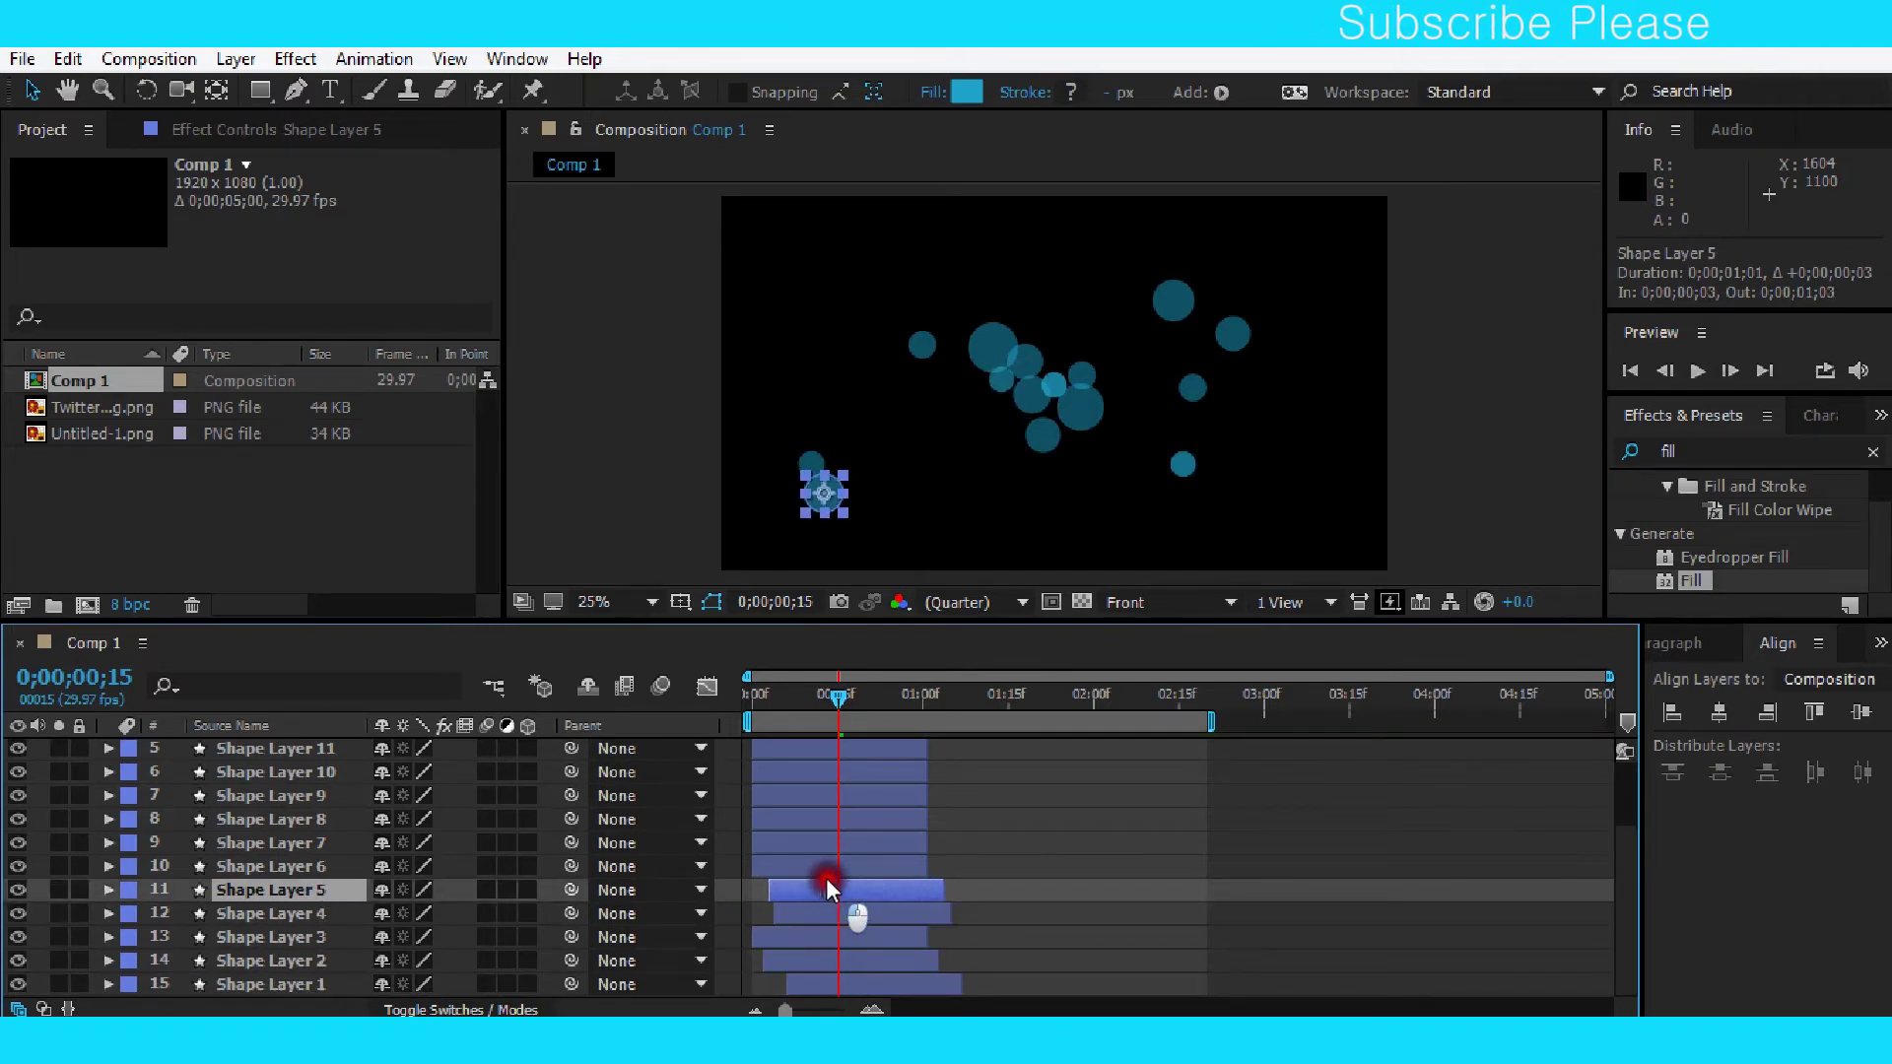
mouse_move(814, 866)
mouse_down()
mouse_move(845, 867)
mouse_move(831, 795)
mouse_up()
drag(818, 772, 831, 748)
scroll(832, 788, up, 2)
mouse_move(818, 820)
mouse_down()
mouse_move(844, 794)
mouse_move(802, 770)
mouse_move(831, 747)
mouse_move(659, 730)
mouse_up()
scroll(912, 757, down, 2)
scroll(912, 757, up, 2)
click(1335, 820)
click(1700, 373)
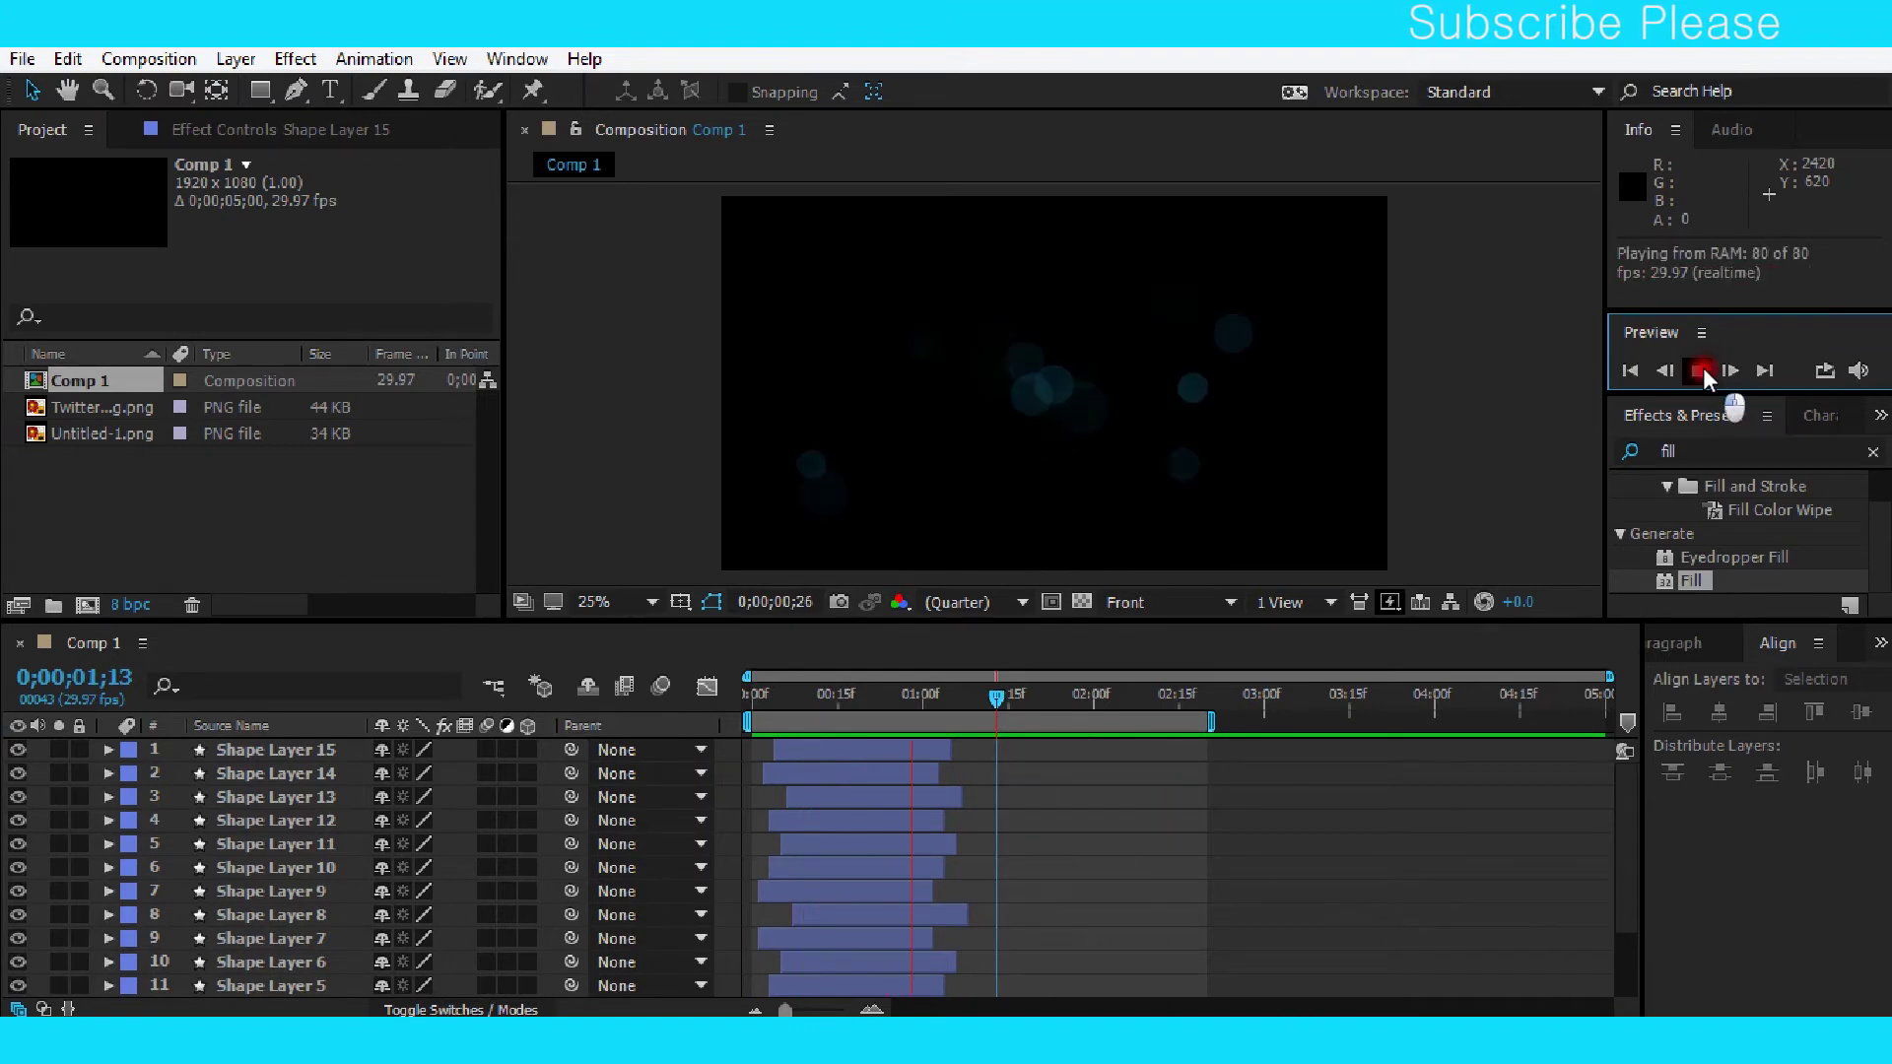
Add Twitter_bird_logo_2012.svg.png as the top layer and apply a Fill effect to it.
click(1699, 371)
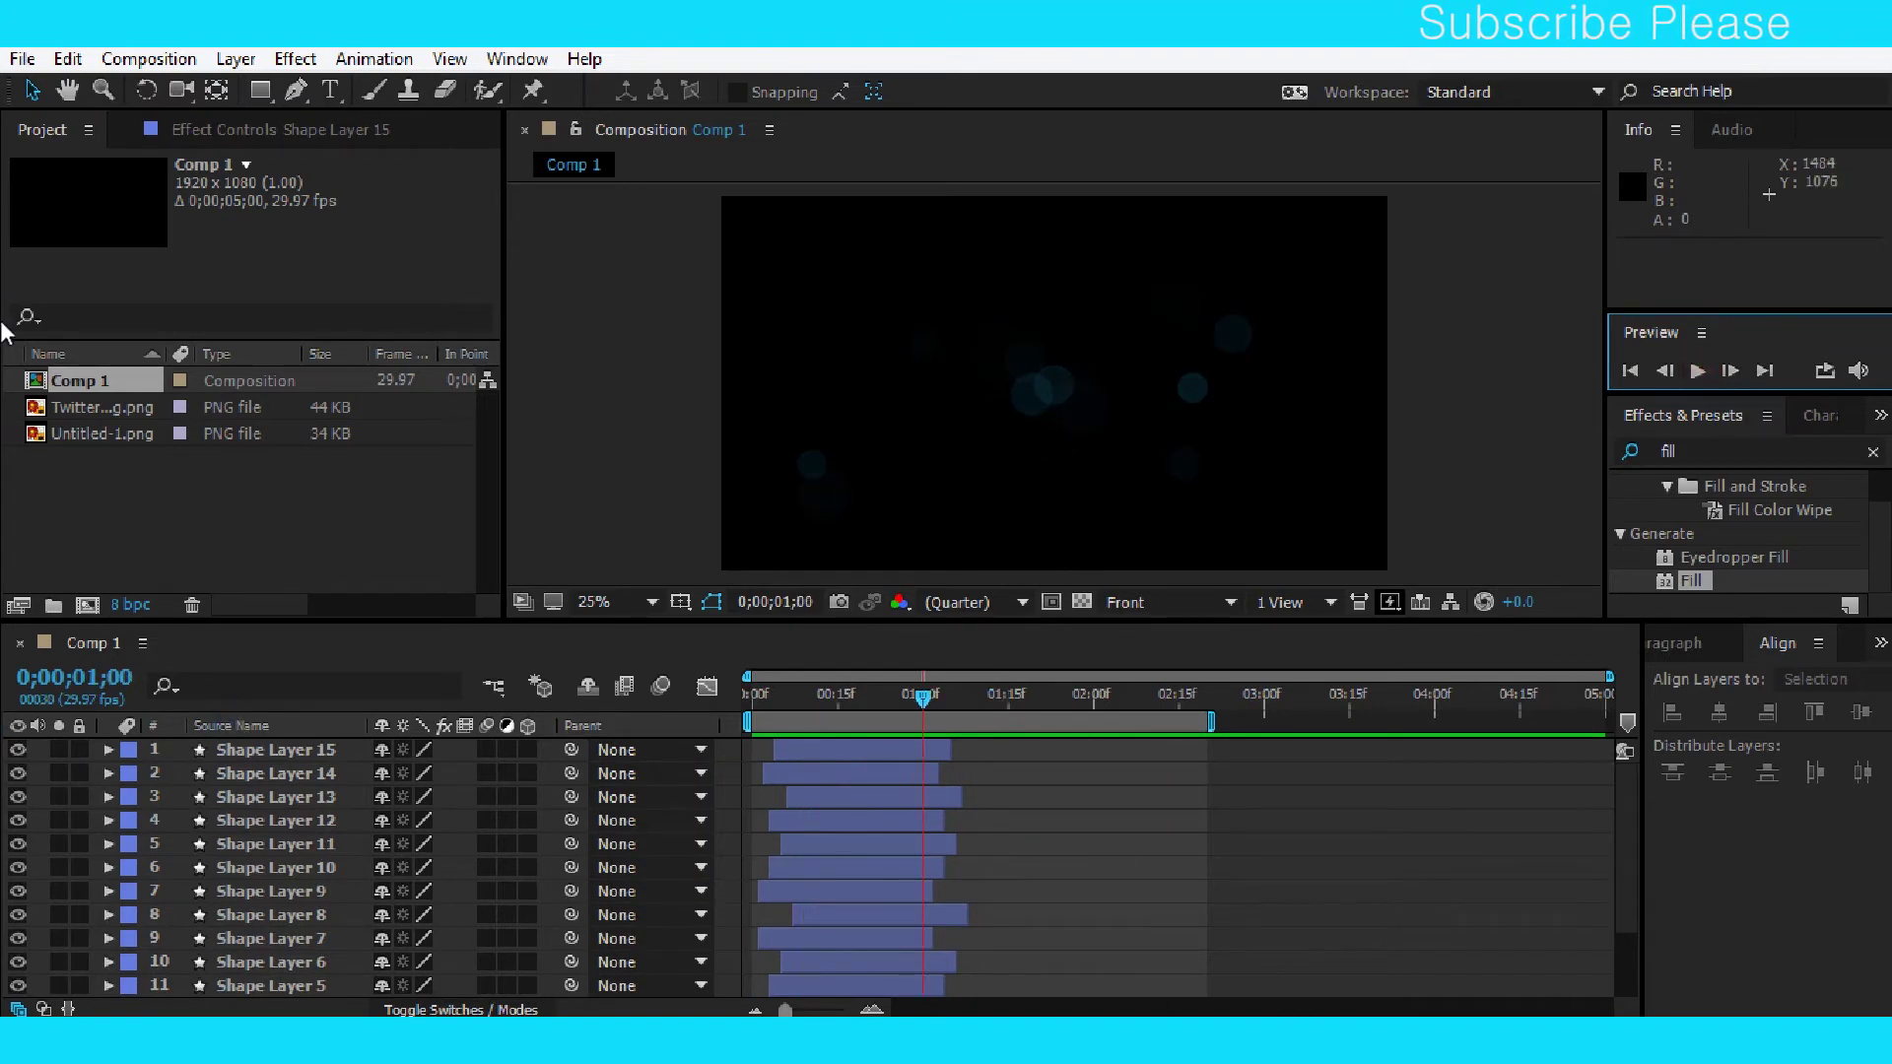
click(112, 404)
drag(109, 404, 182, 743)
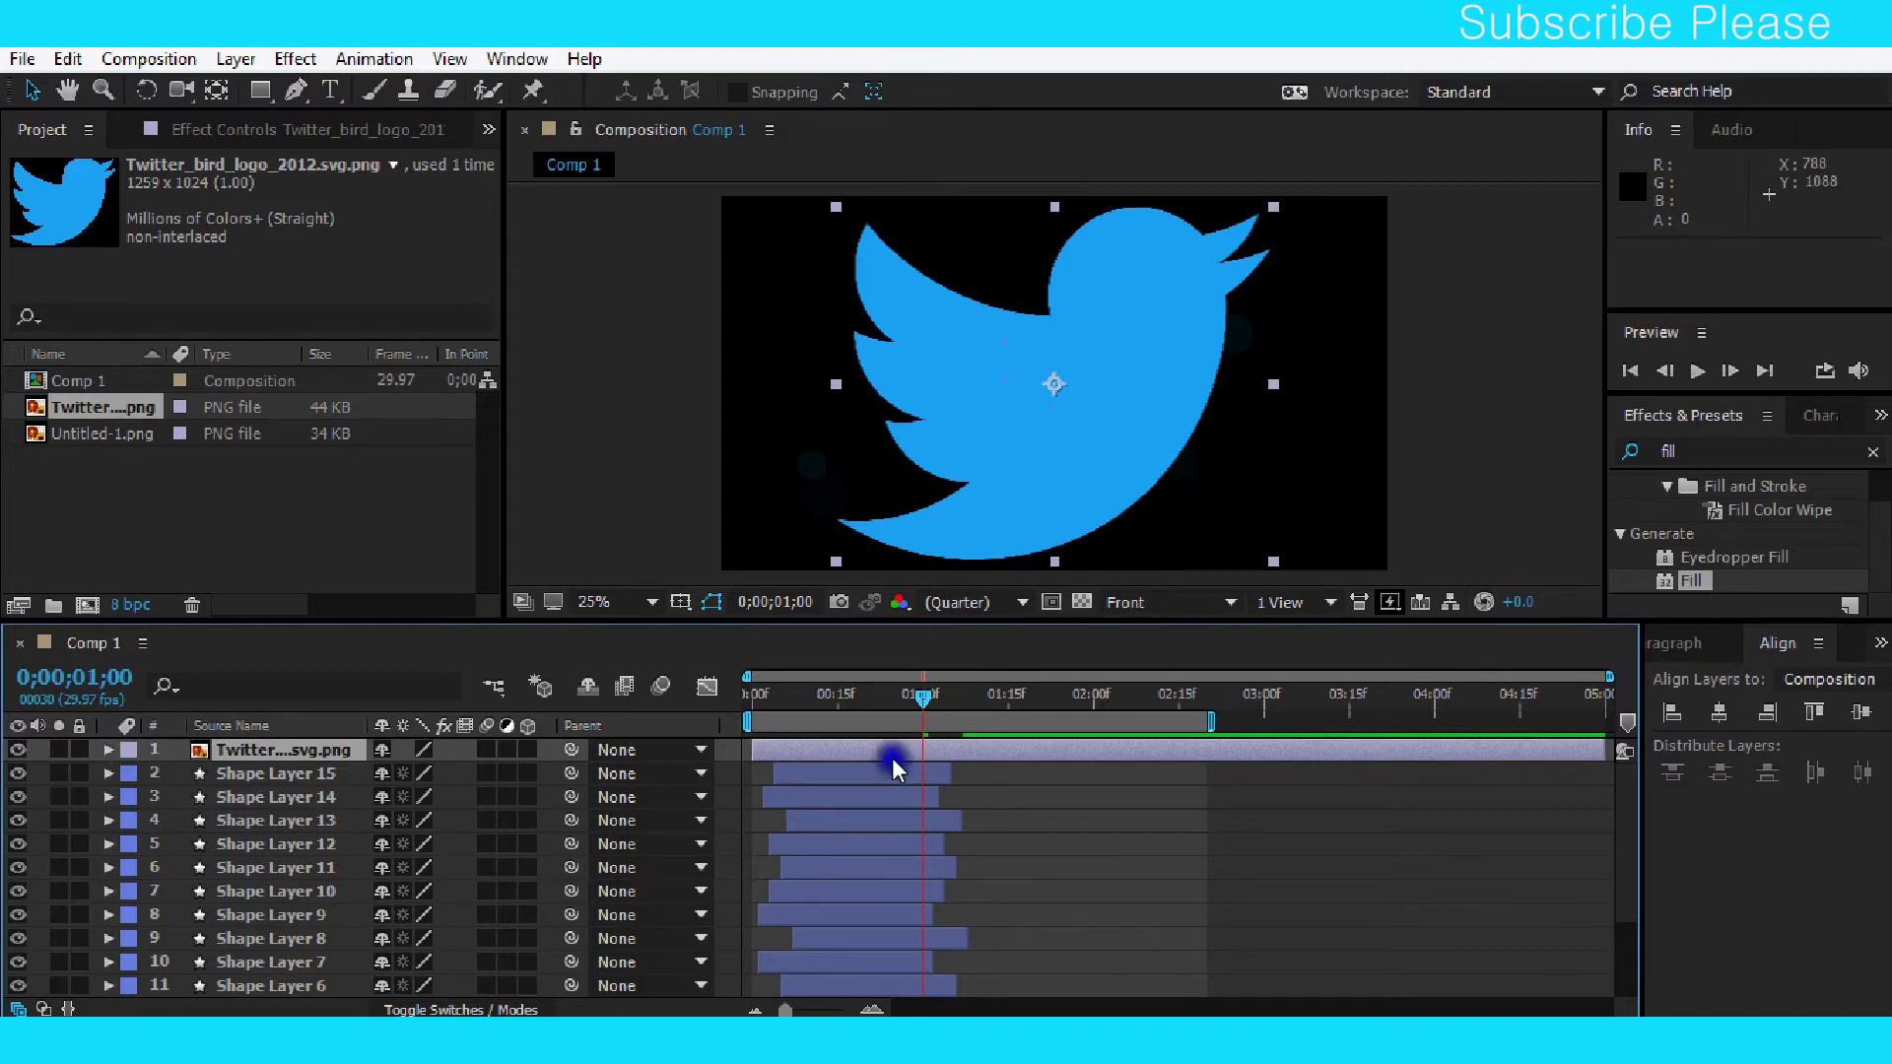
drag(1683, 582, 1073, 749)
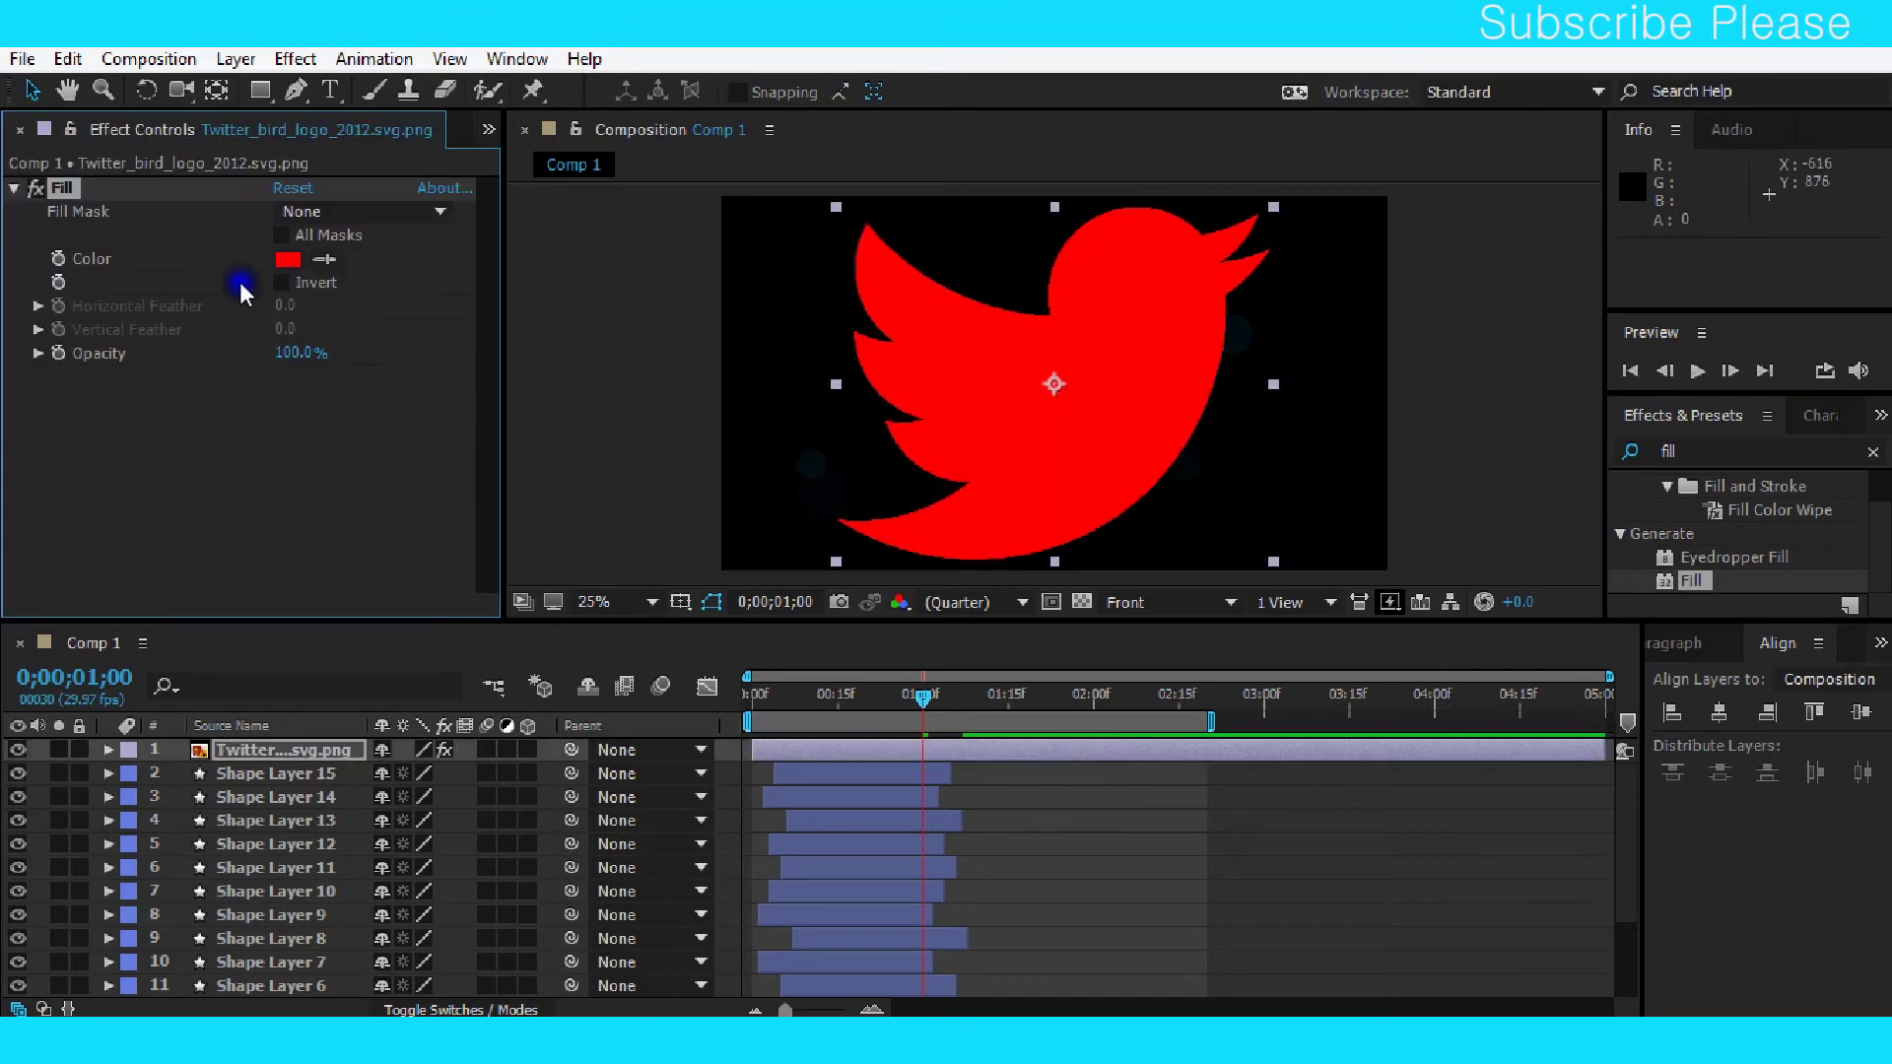
Set the bird's Fill colour to white.
click(288, 259)
drag(796, 646, 770, 595)
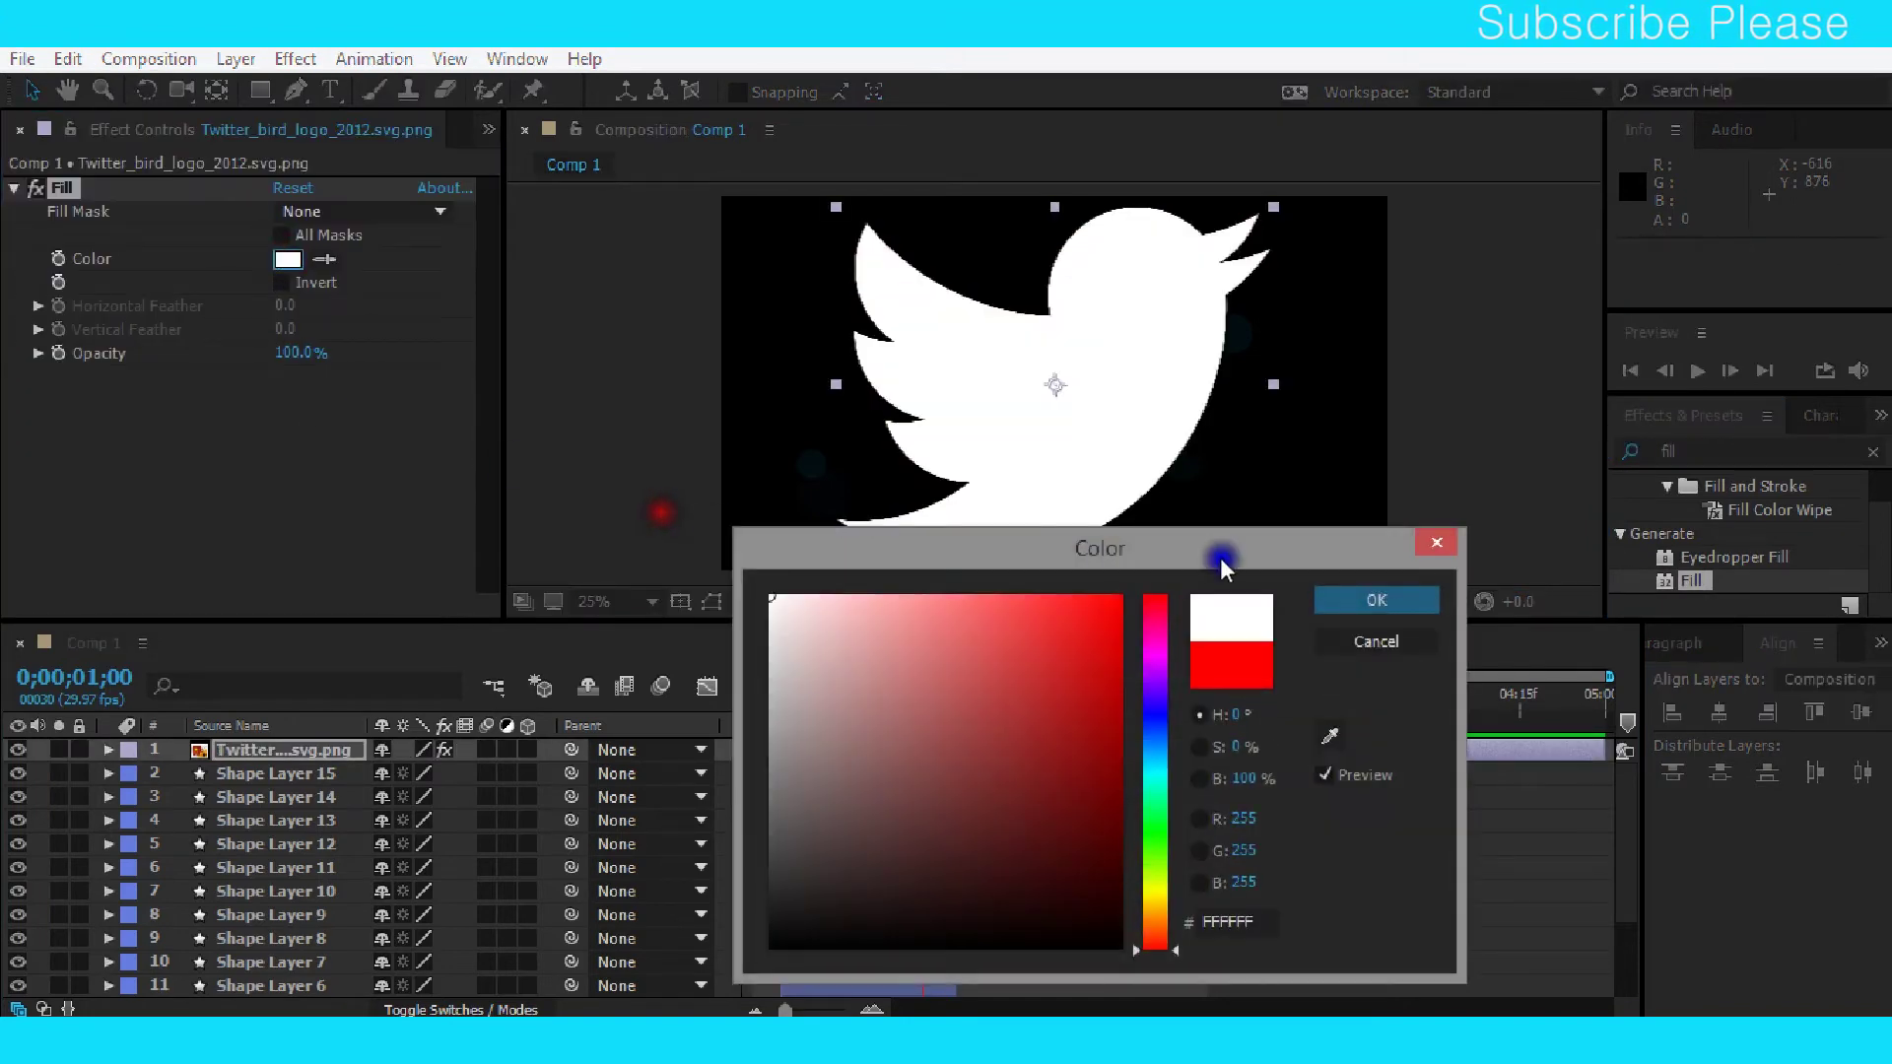
click(1377, 600)
Set the bird layer's Scale to 18% and scrub back to view the circles.
click(109, 750)
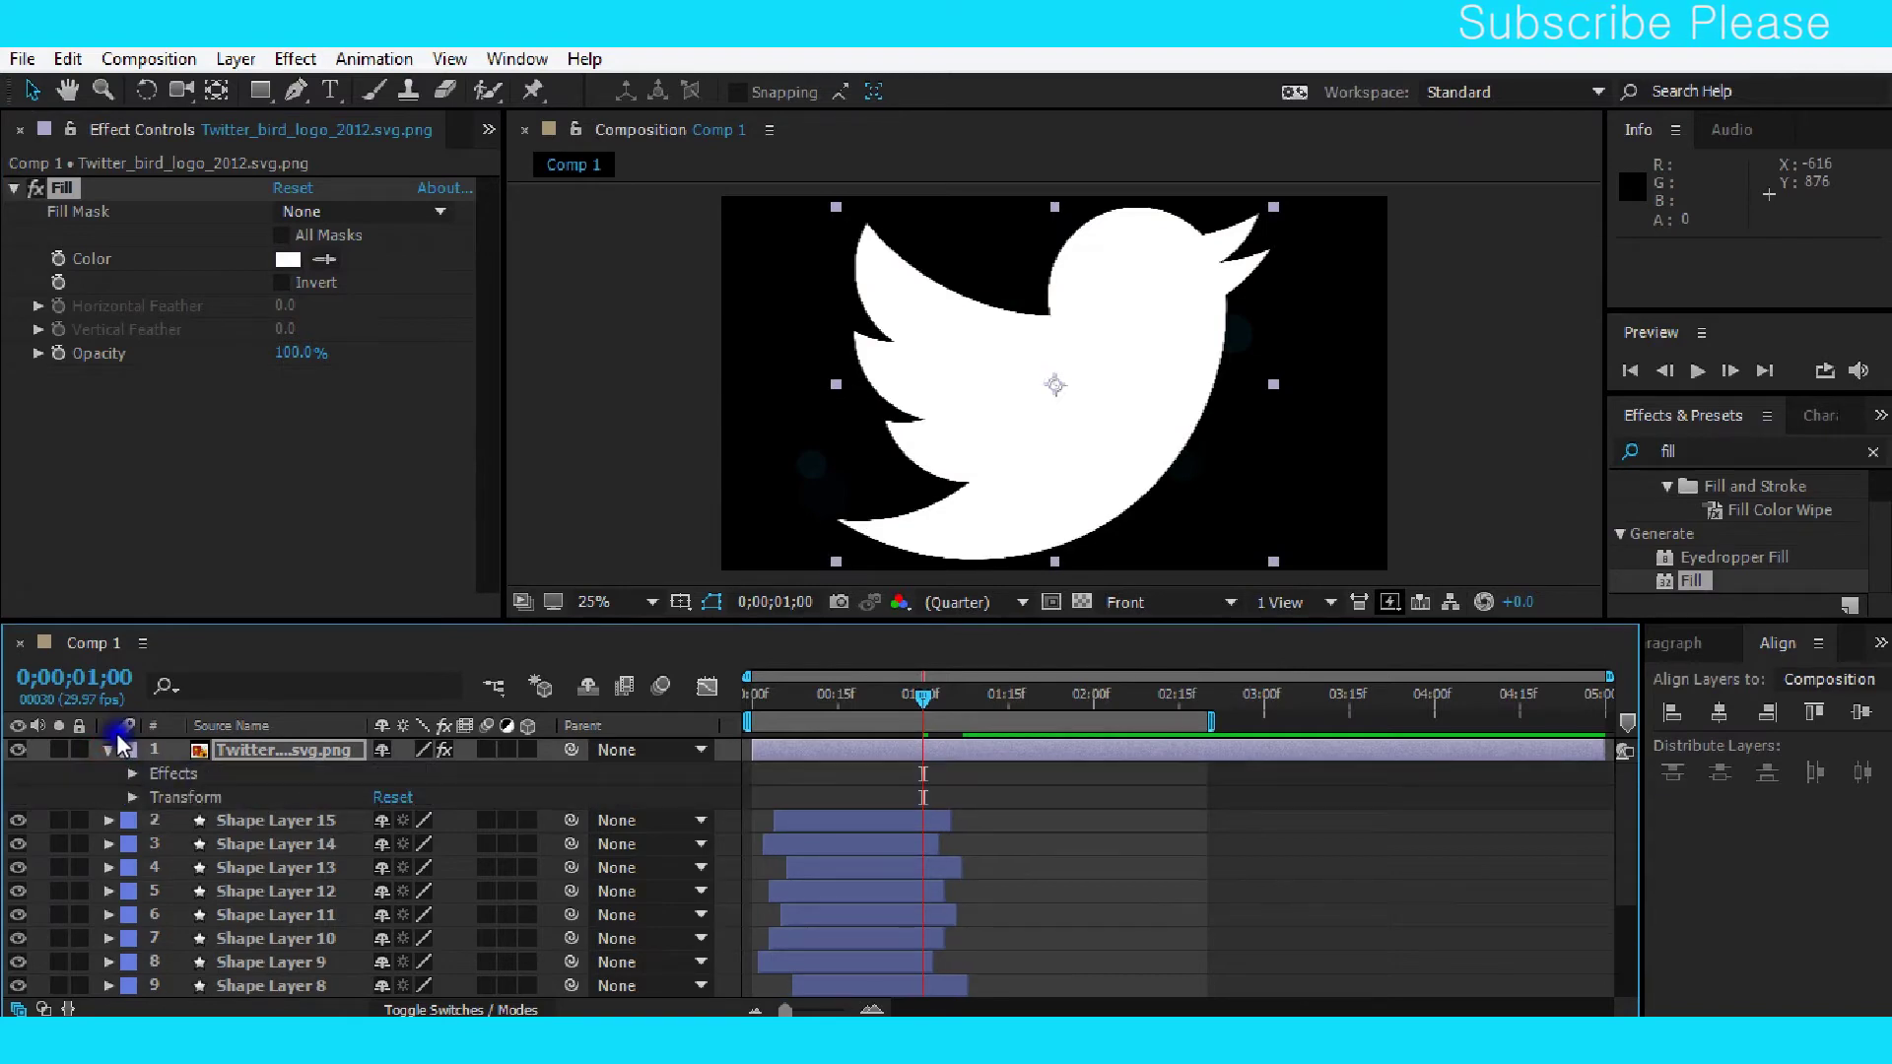
click(108, 750)
key(s)
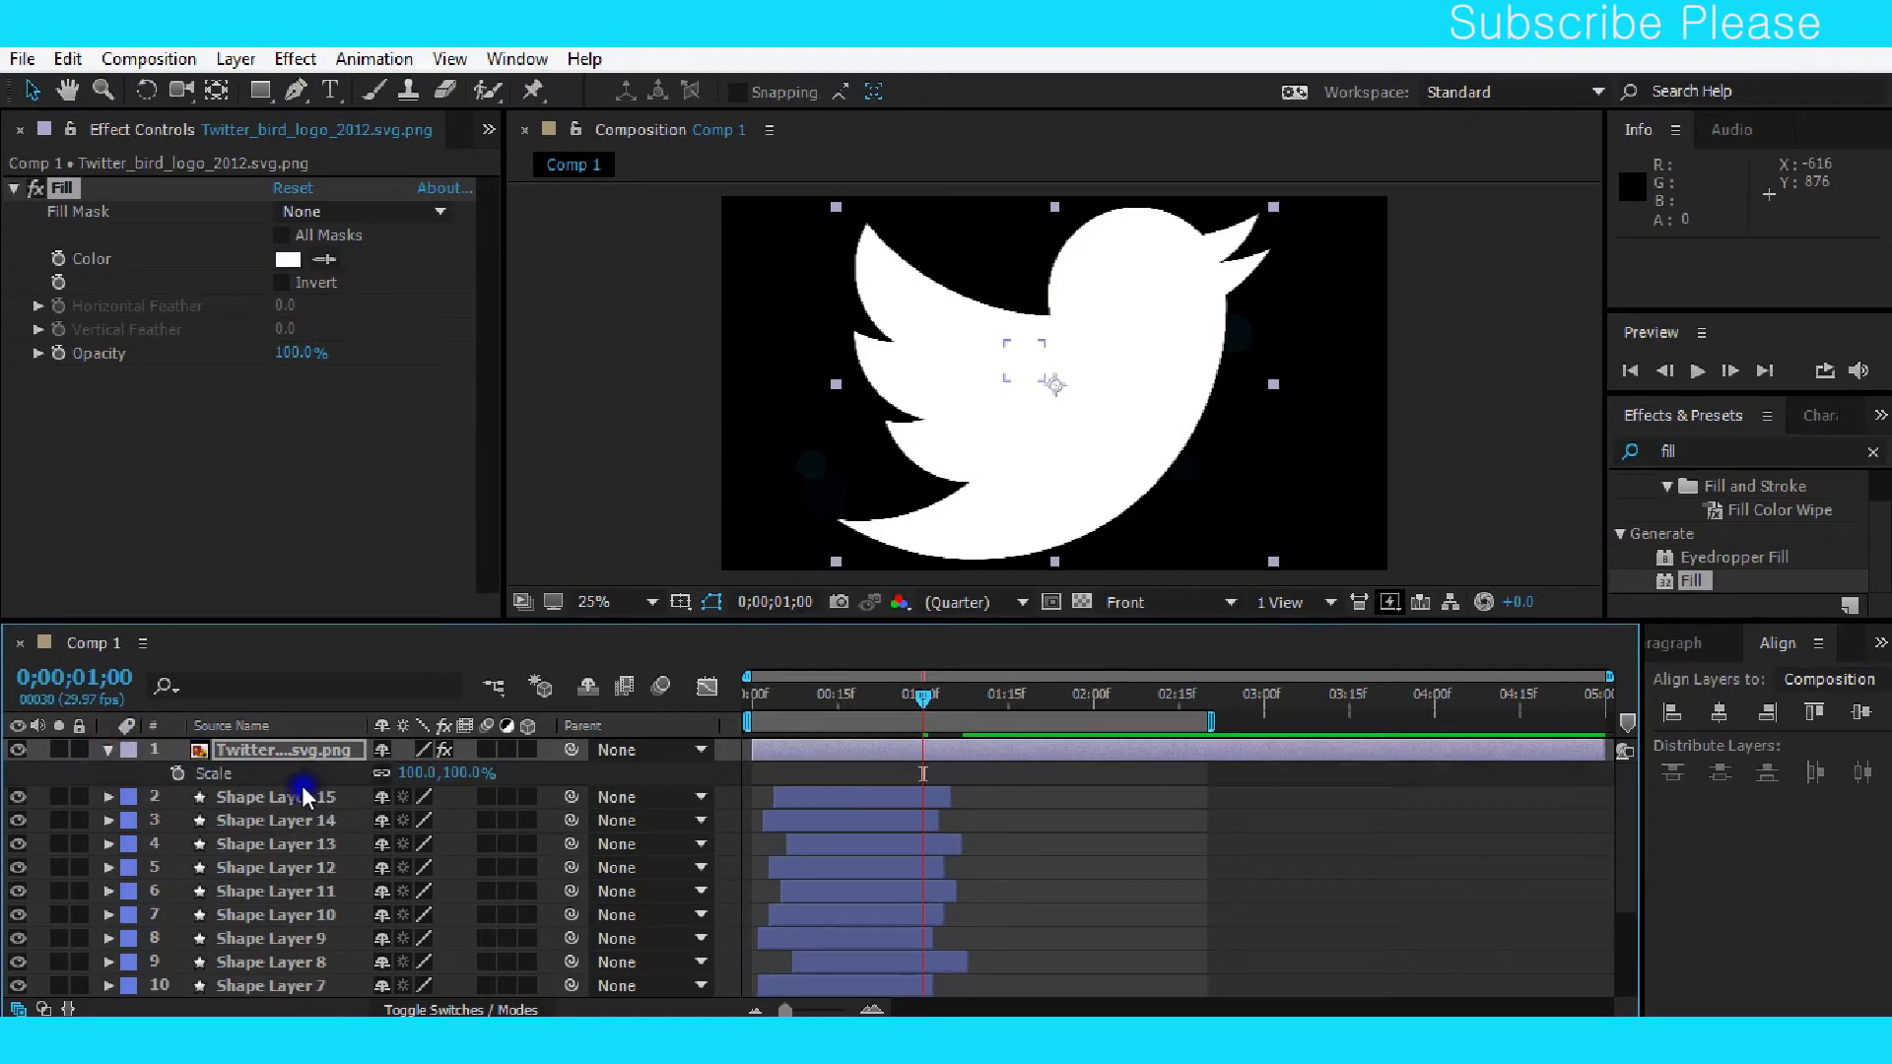
drag(436, 774, 420, 781)
click(448, 774)
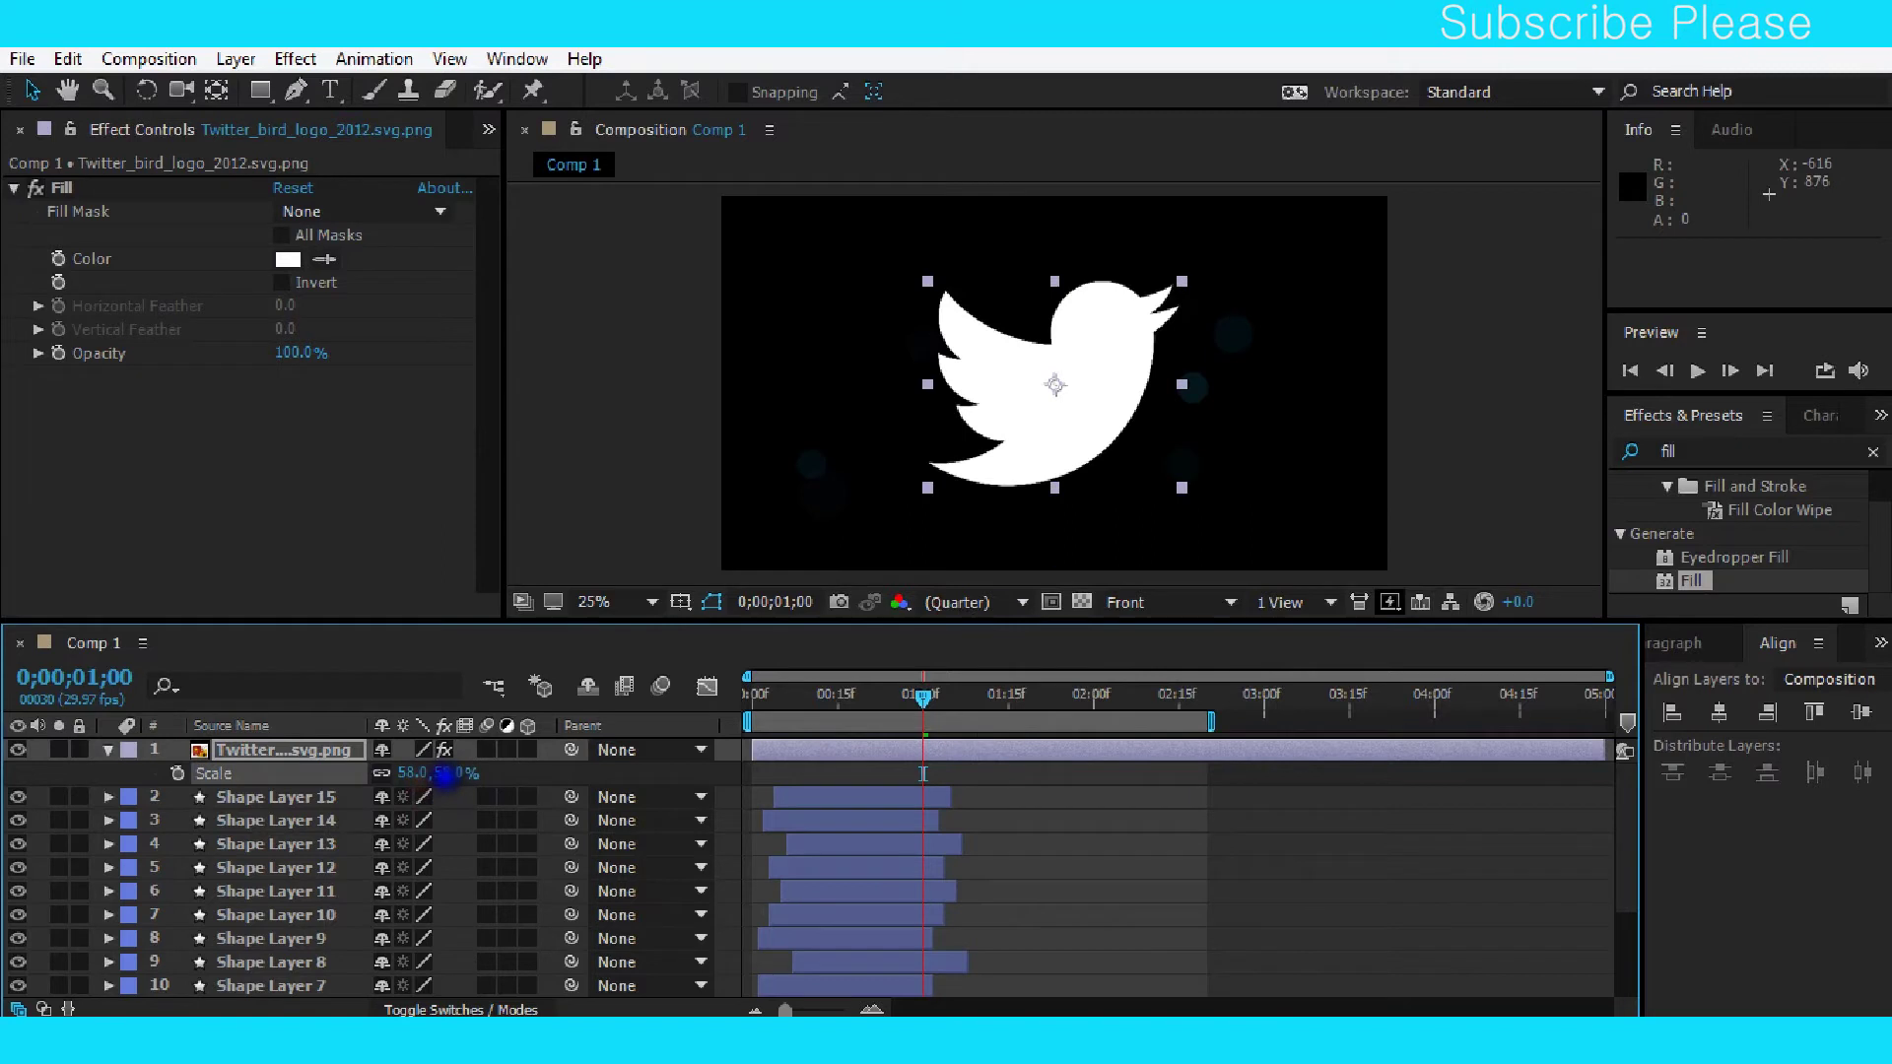
key(Return)
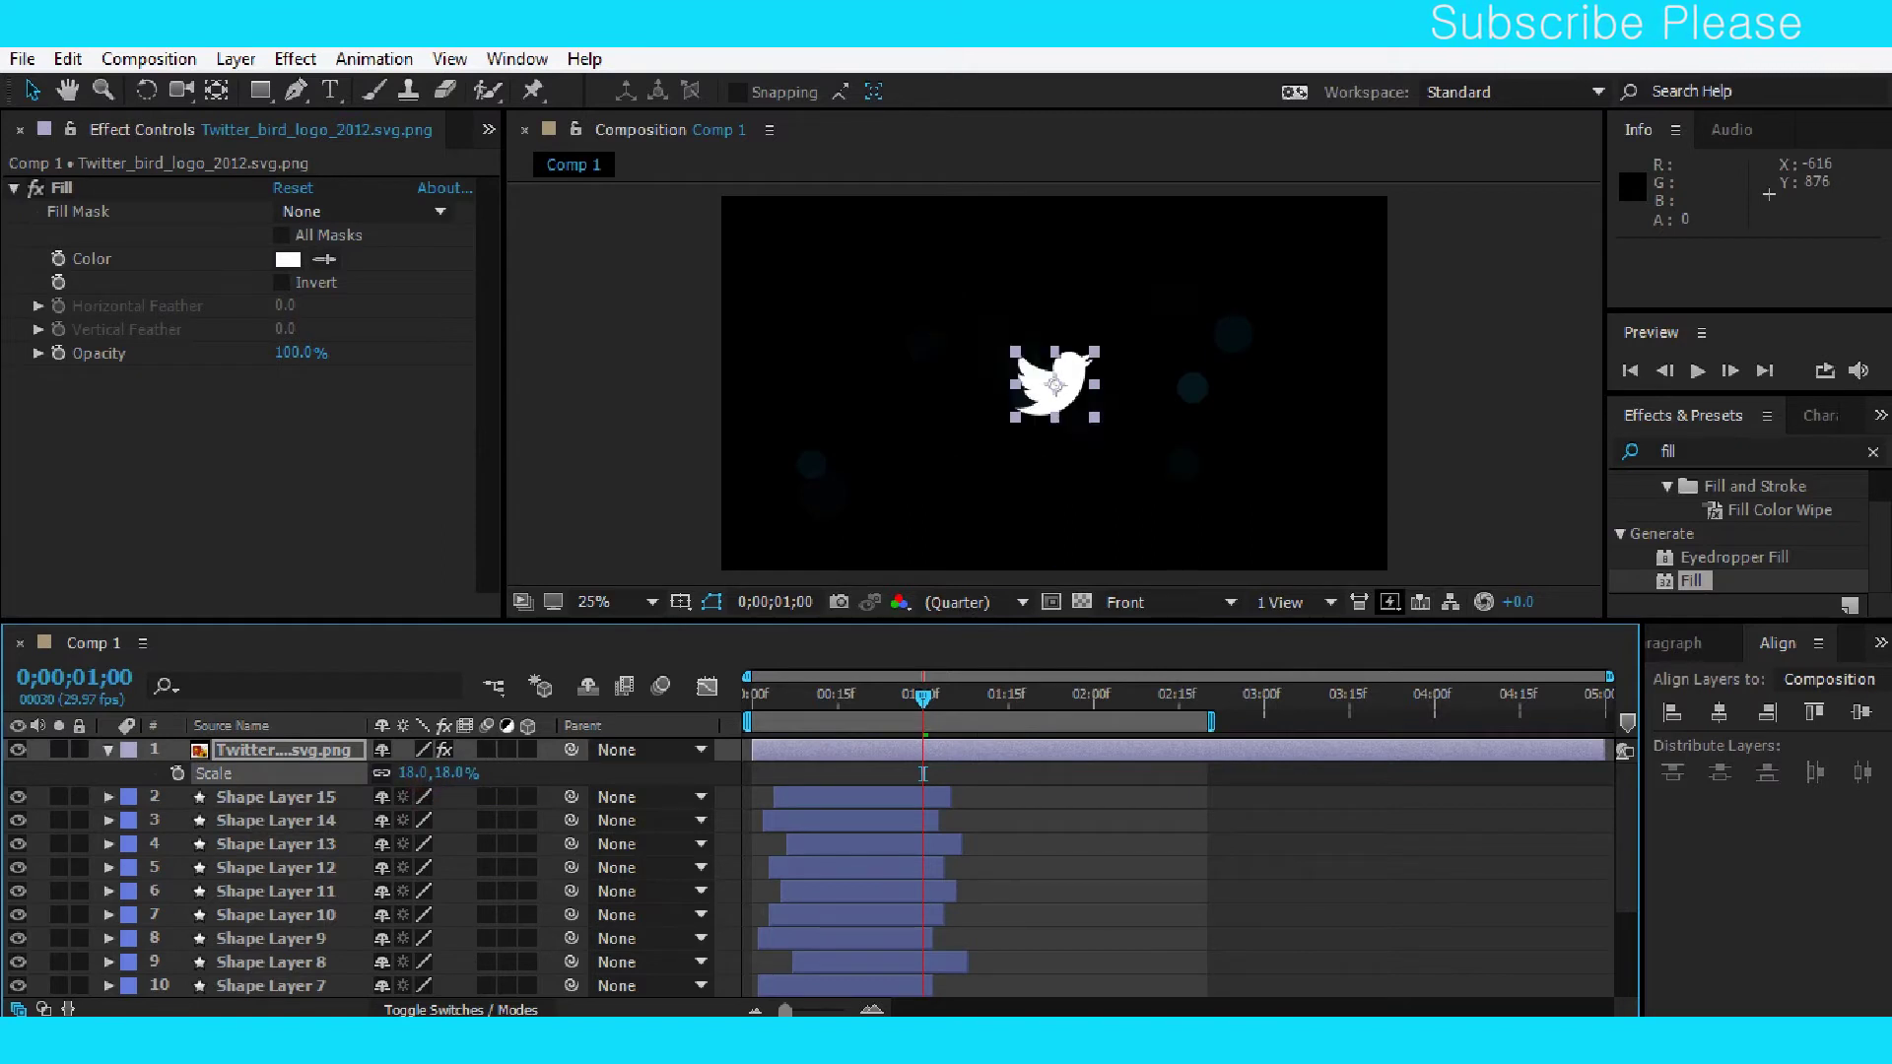
drag(922, 706, 741, 724)
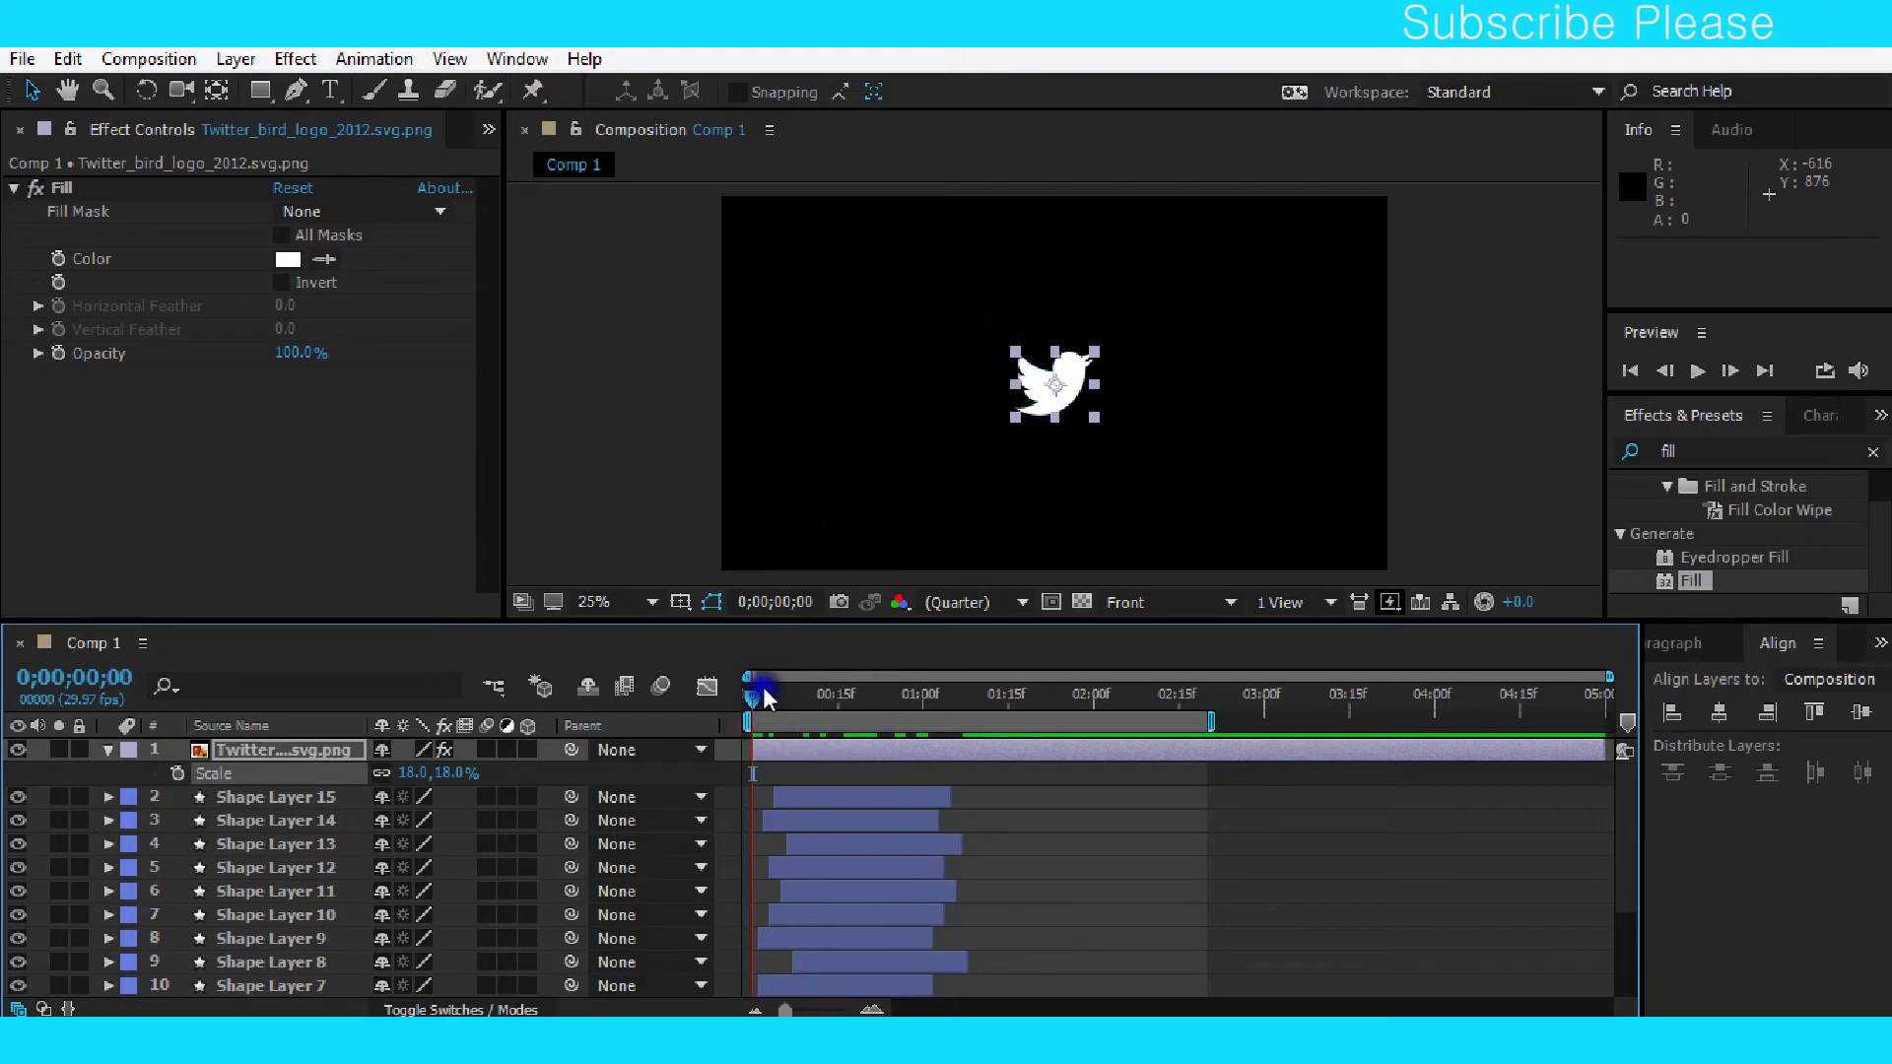
Keyframe the bird's Scale at one second and set it to 0% at the start.
drag(832, 695, 923, 693)
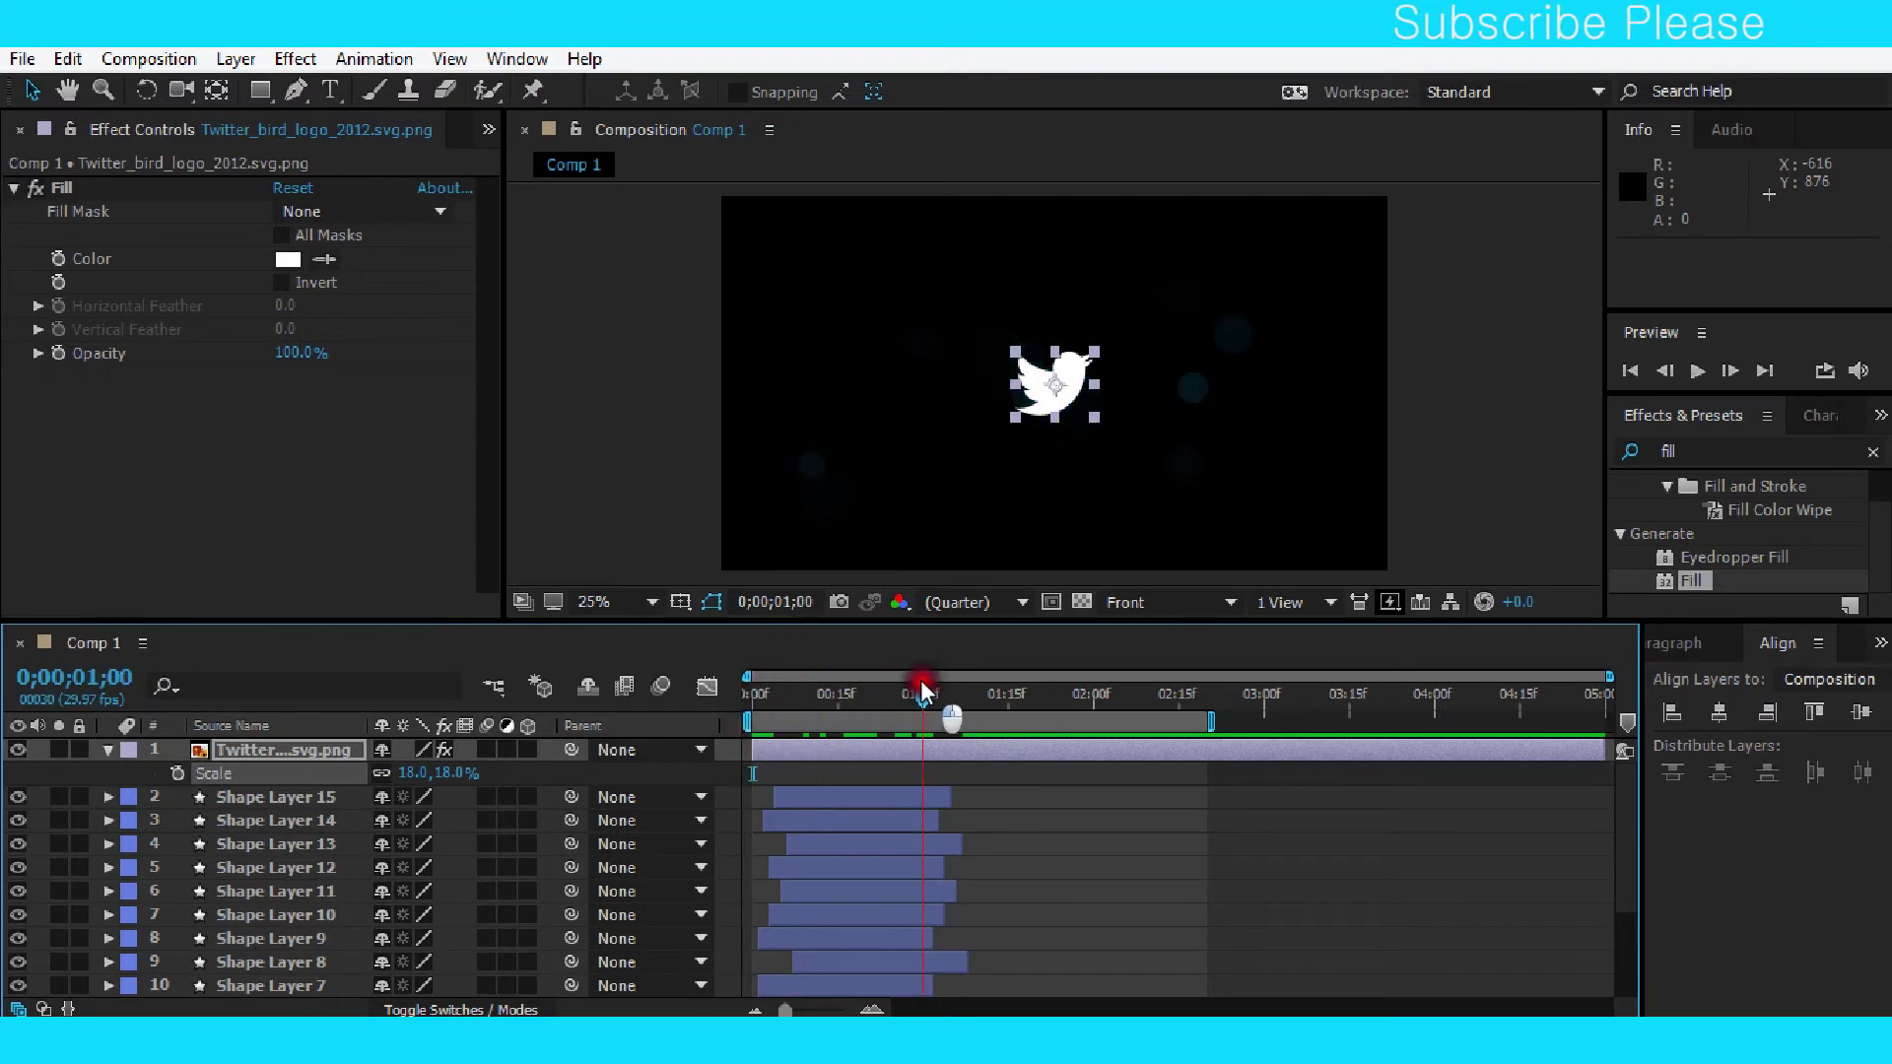
click(177, 774)
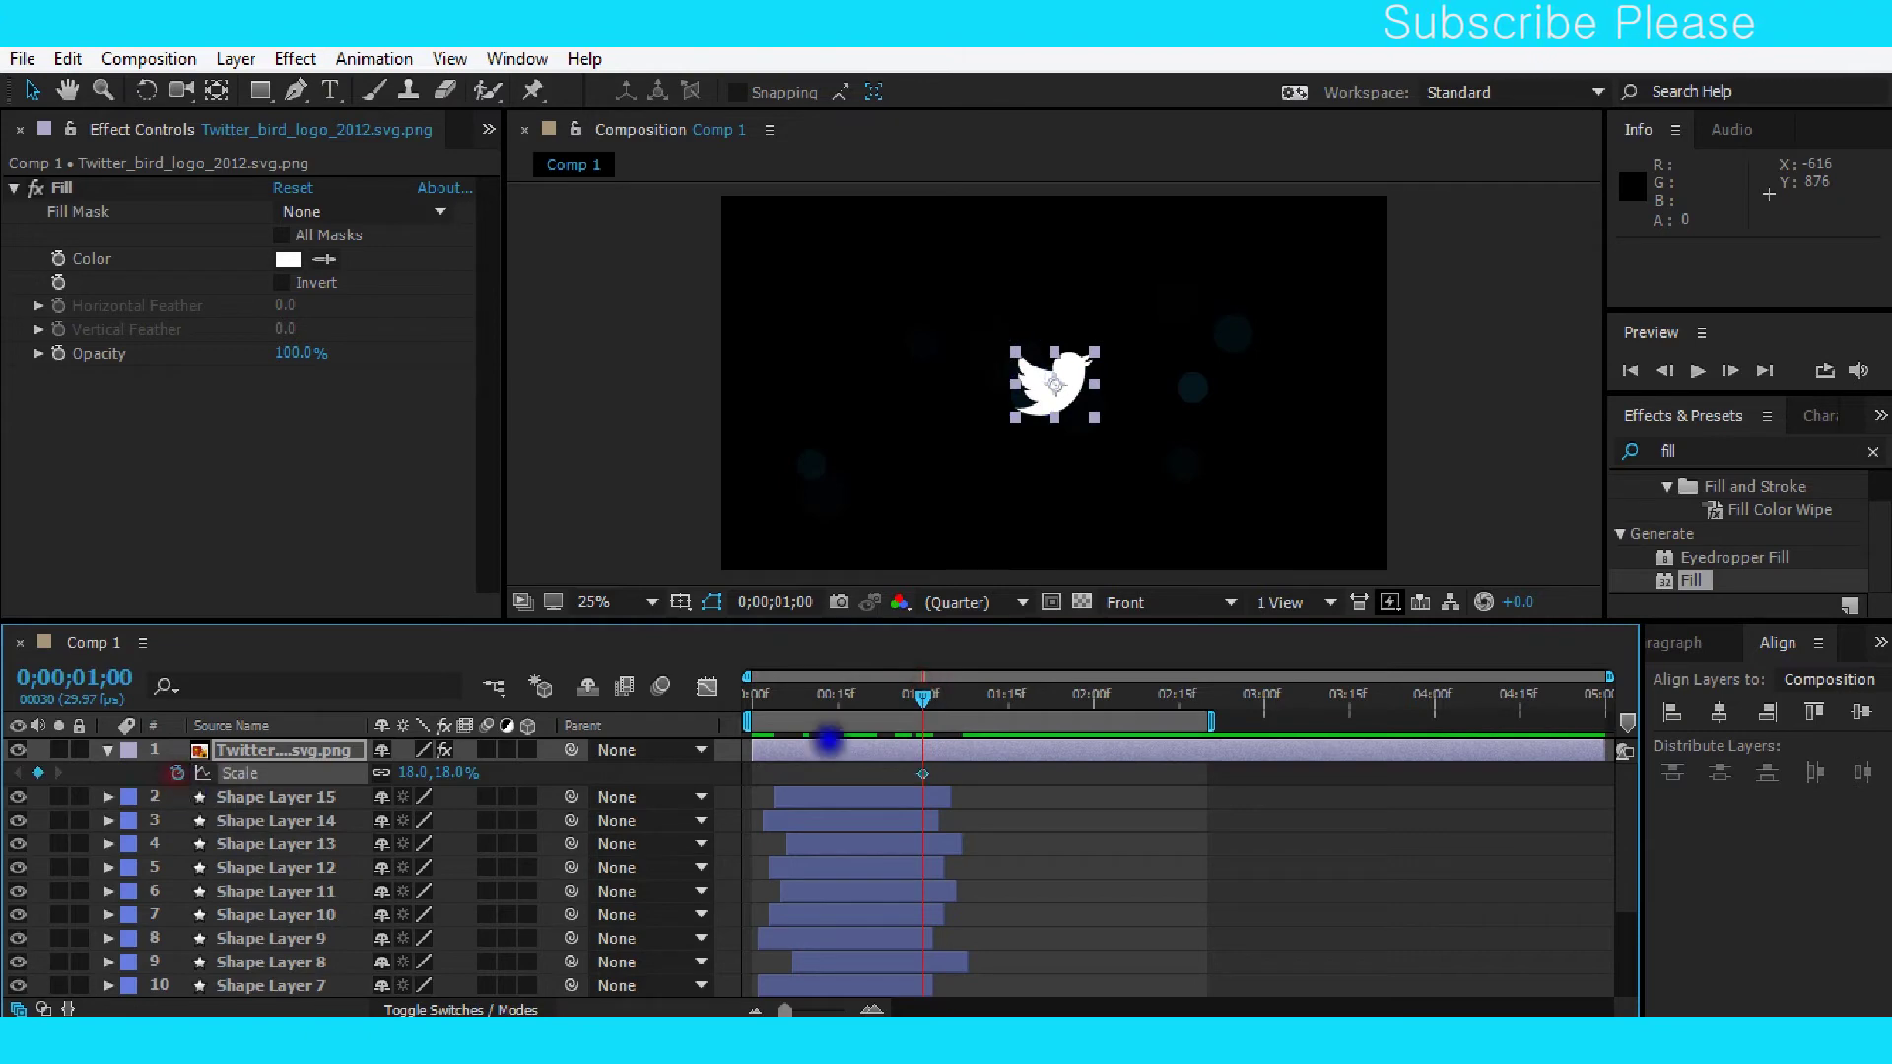
drag(927, 694, 742, 721)
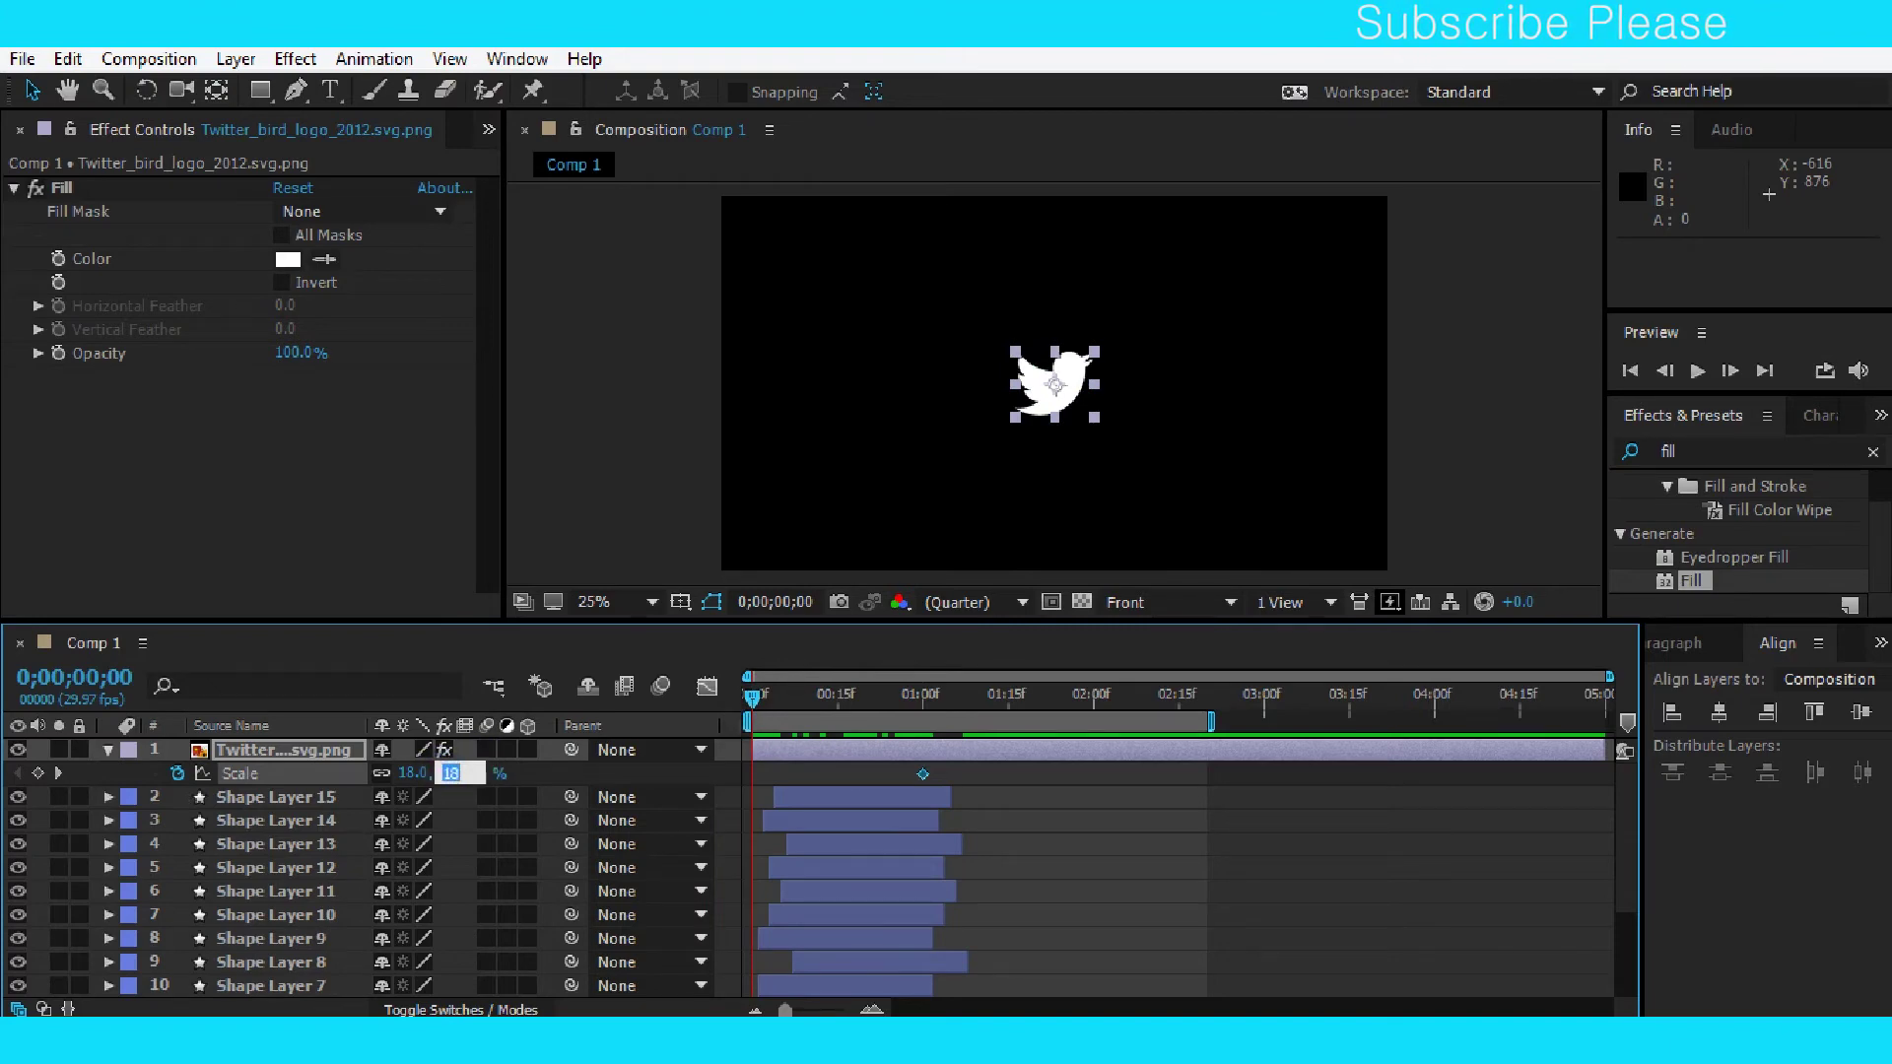
text(0)
key(Return)
drag(773, 694, 844, 695)
Apply Easy Ease (F9) to both Scale keyframes and reshape their influence on the speed graph.
click(956, 770)
drag(956, 771, 745, 788)
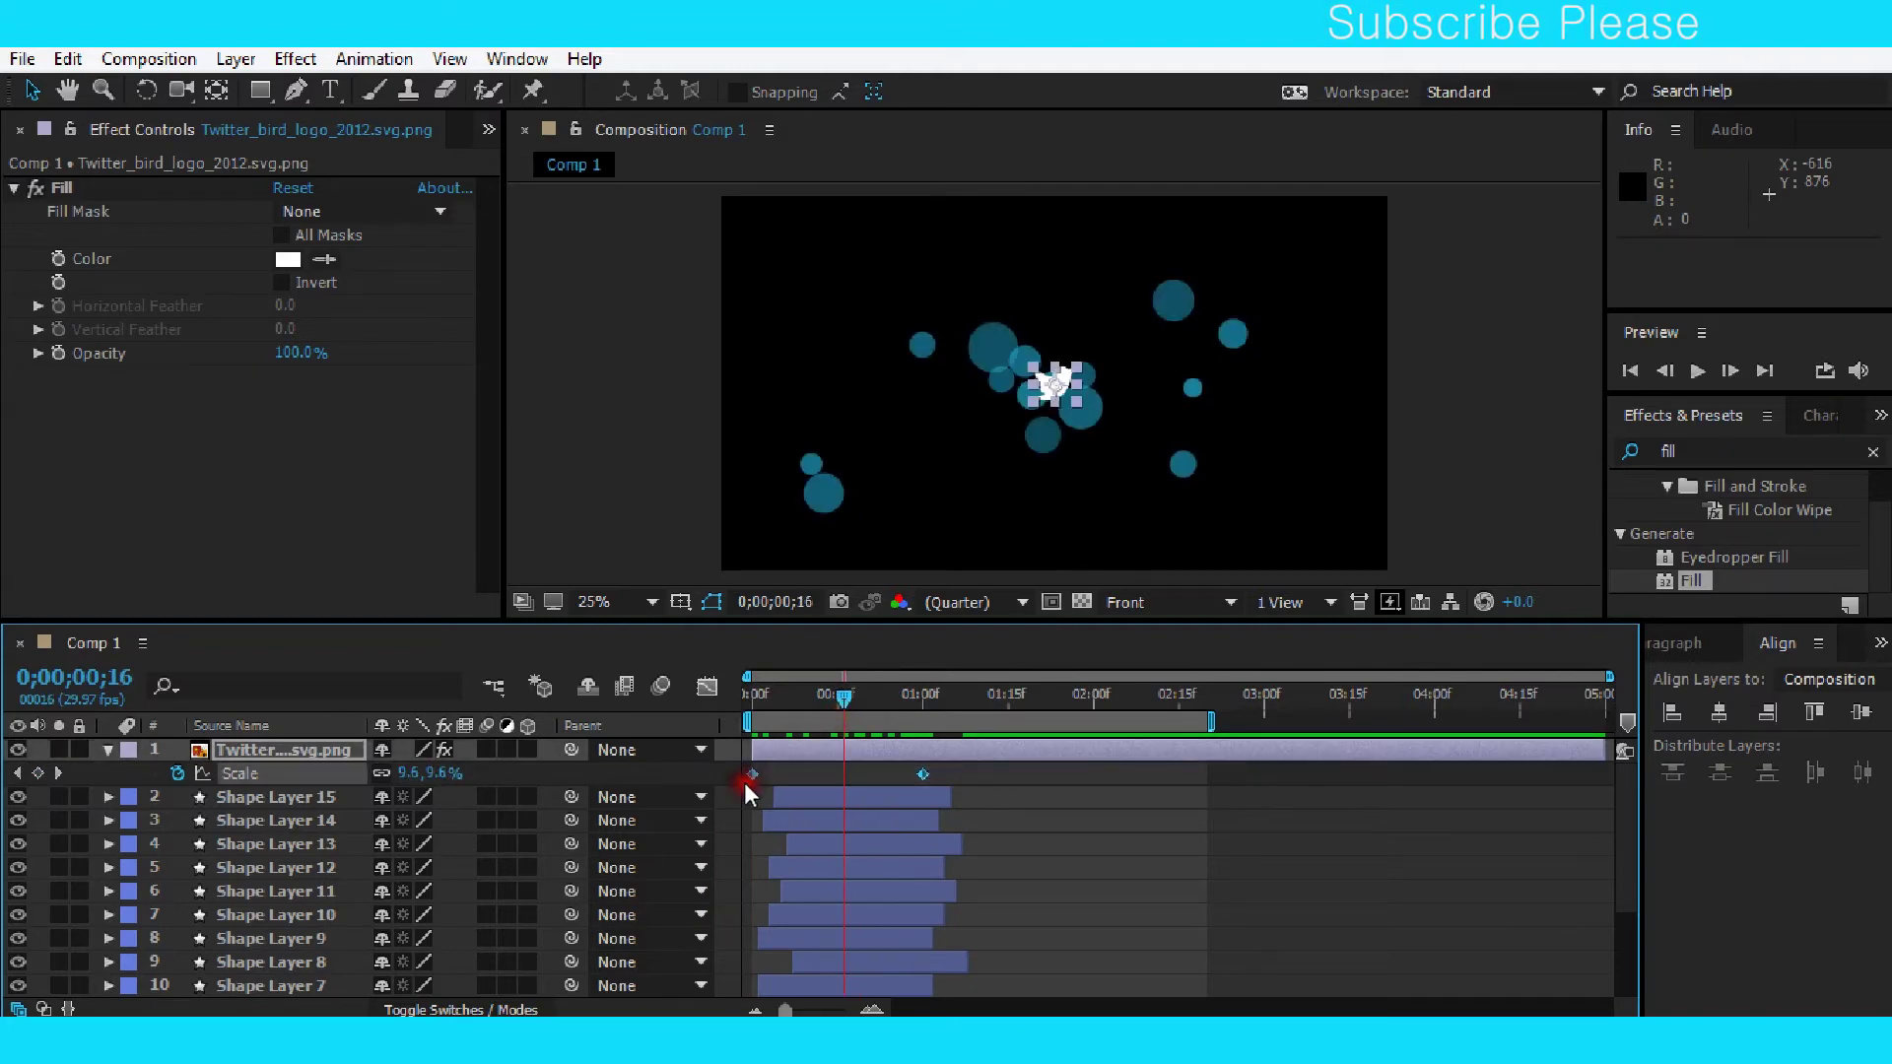
key(F9)
click(708, 687)
mouse_move(1000, 929)
mouse_down()
mouse_move(868, 952)
mouse_move(807, 938)
mouse_up()
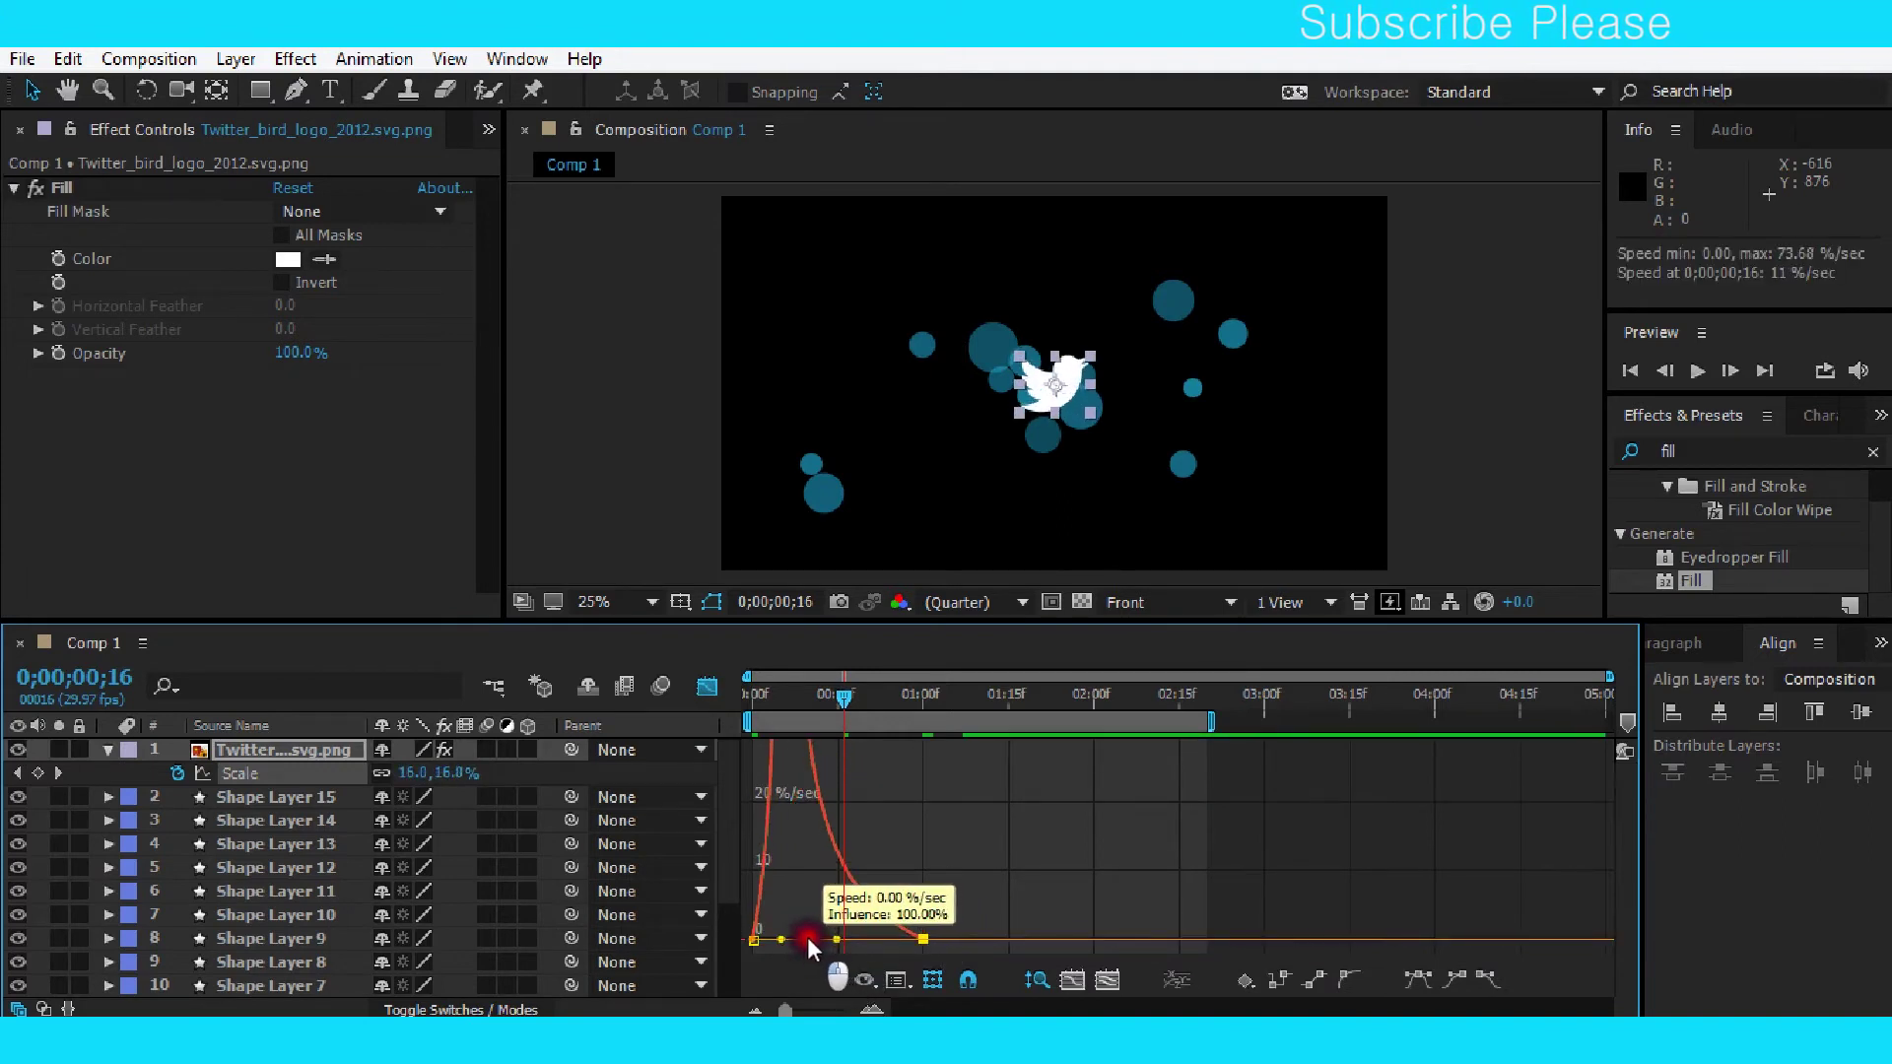
click(706, 684)
mouse_move(849, 693)
mouse_down()
mouse_move(696, 684)
mouse_move(865, 659)
mouse_up()
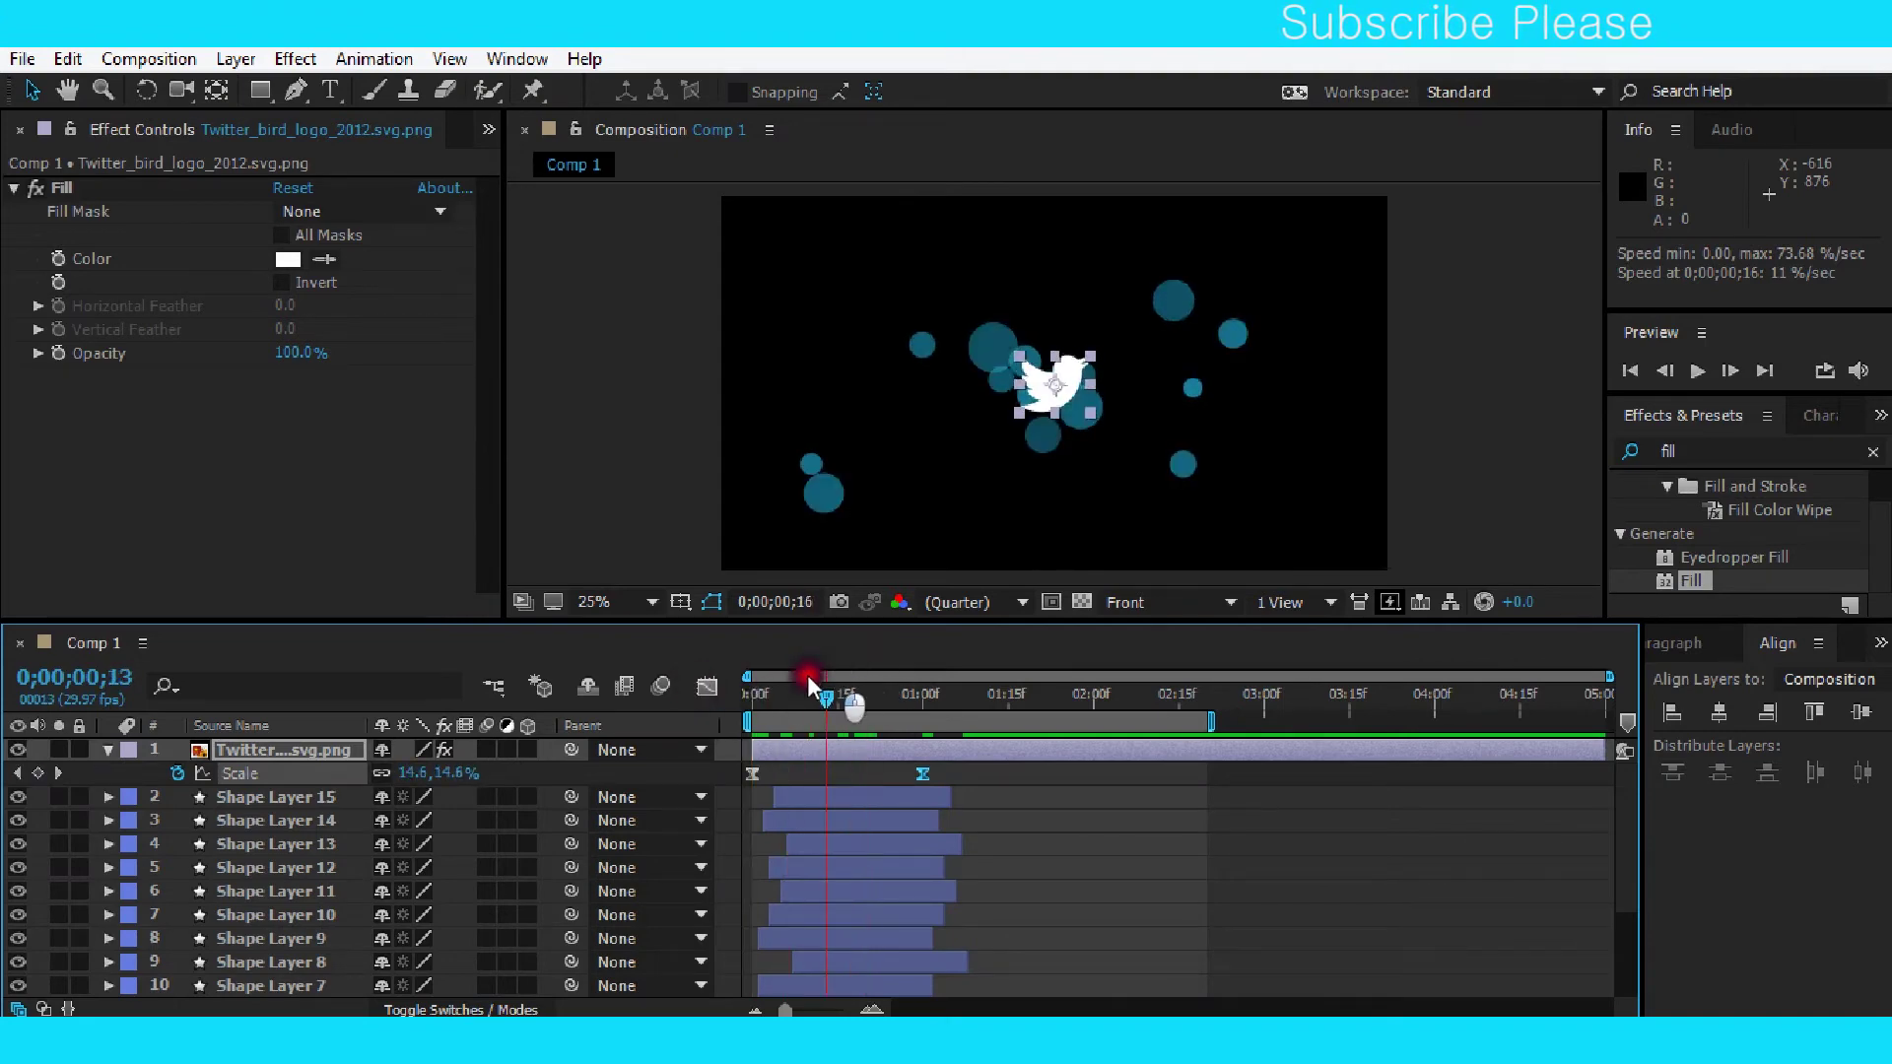
click(104, 748)
scroll(197, 838, down, 5)
scroll(263, 836, up, 3)
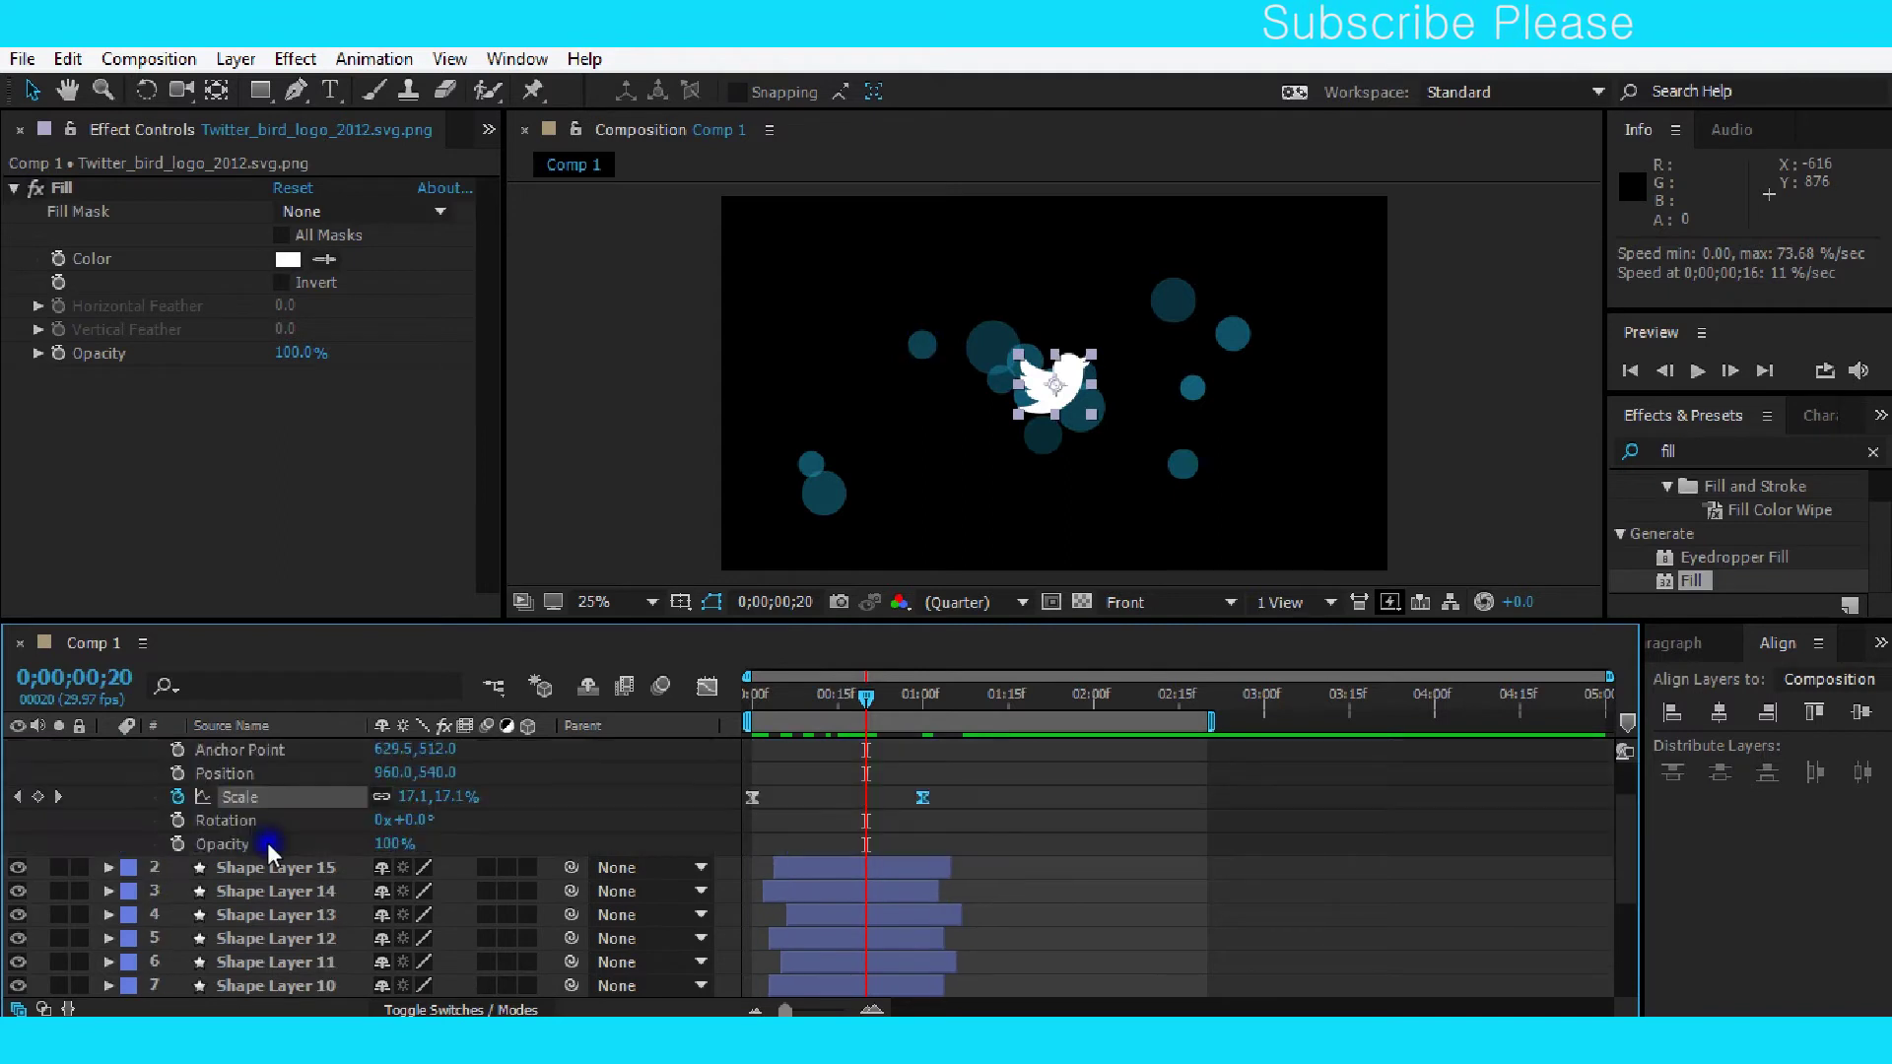
Set the bird's Opacity to 0% with a keyframe at the first frame.
scroll(276, 844, up, 2)
drag(862, 701, 751, 696)
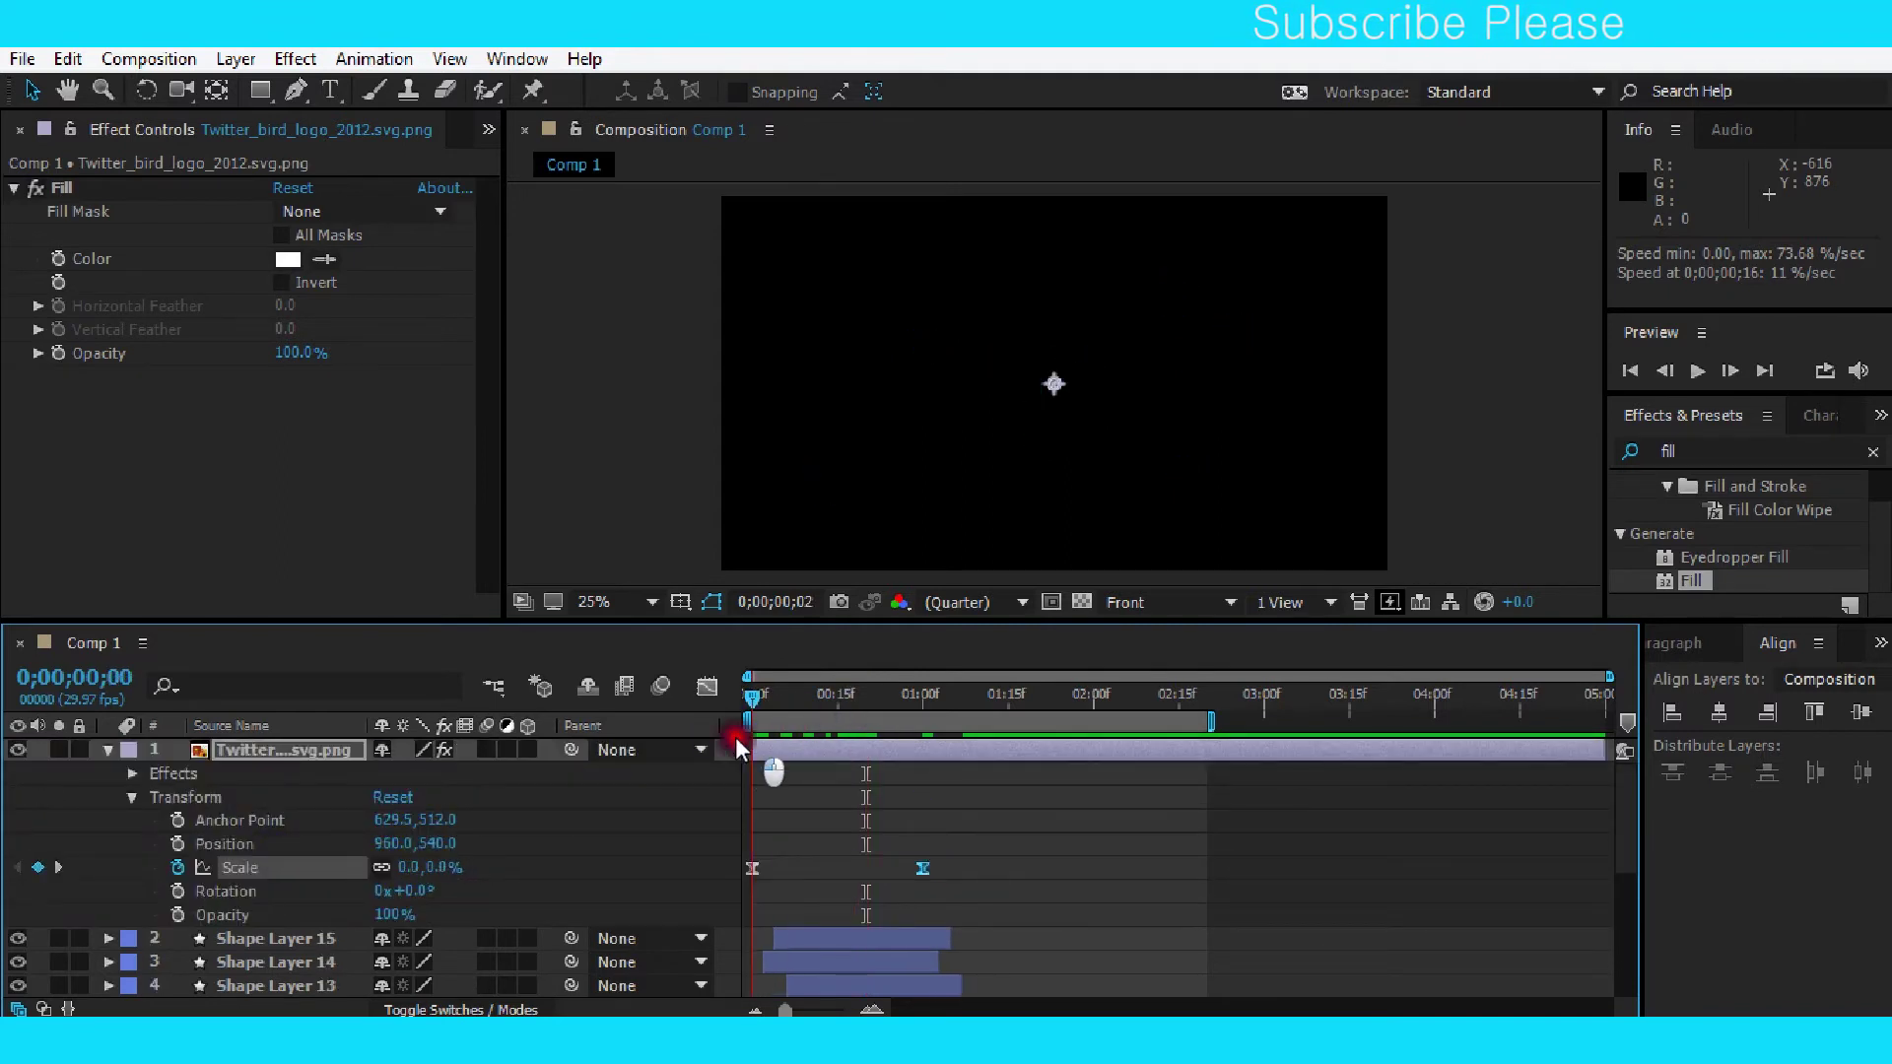
click(397, 914)
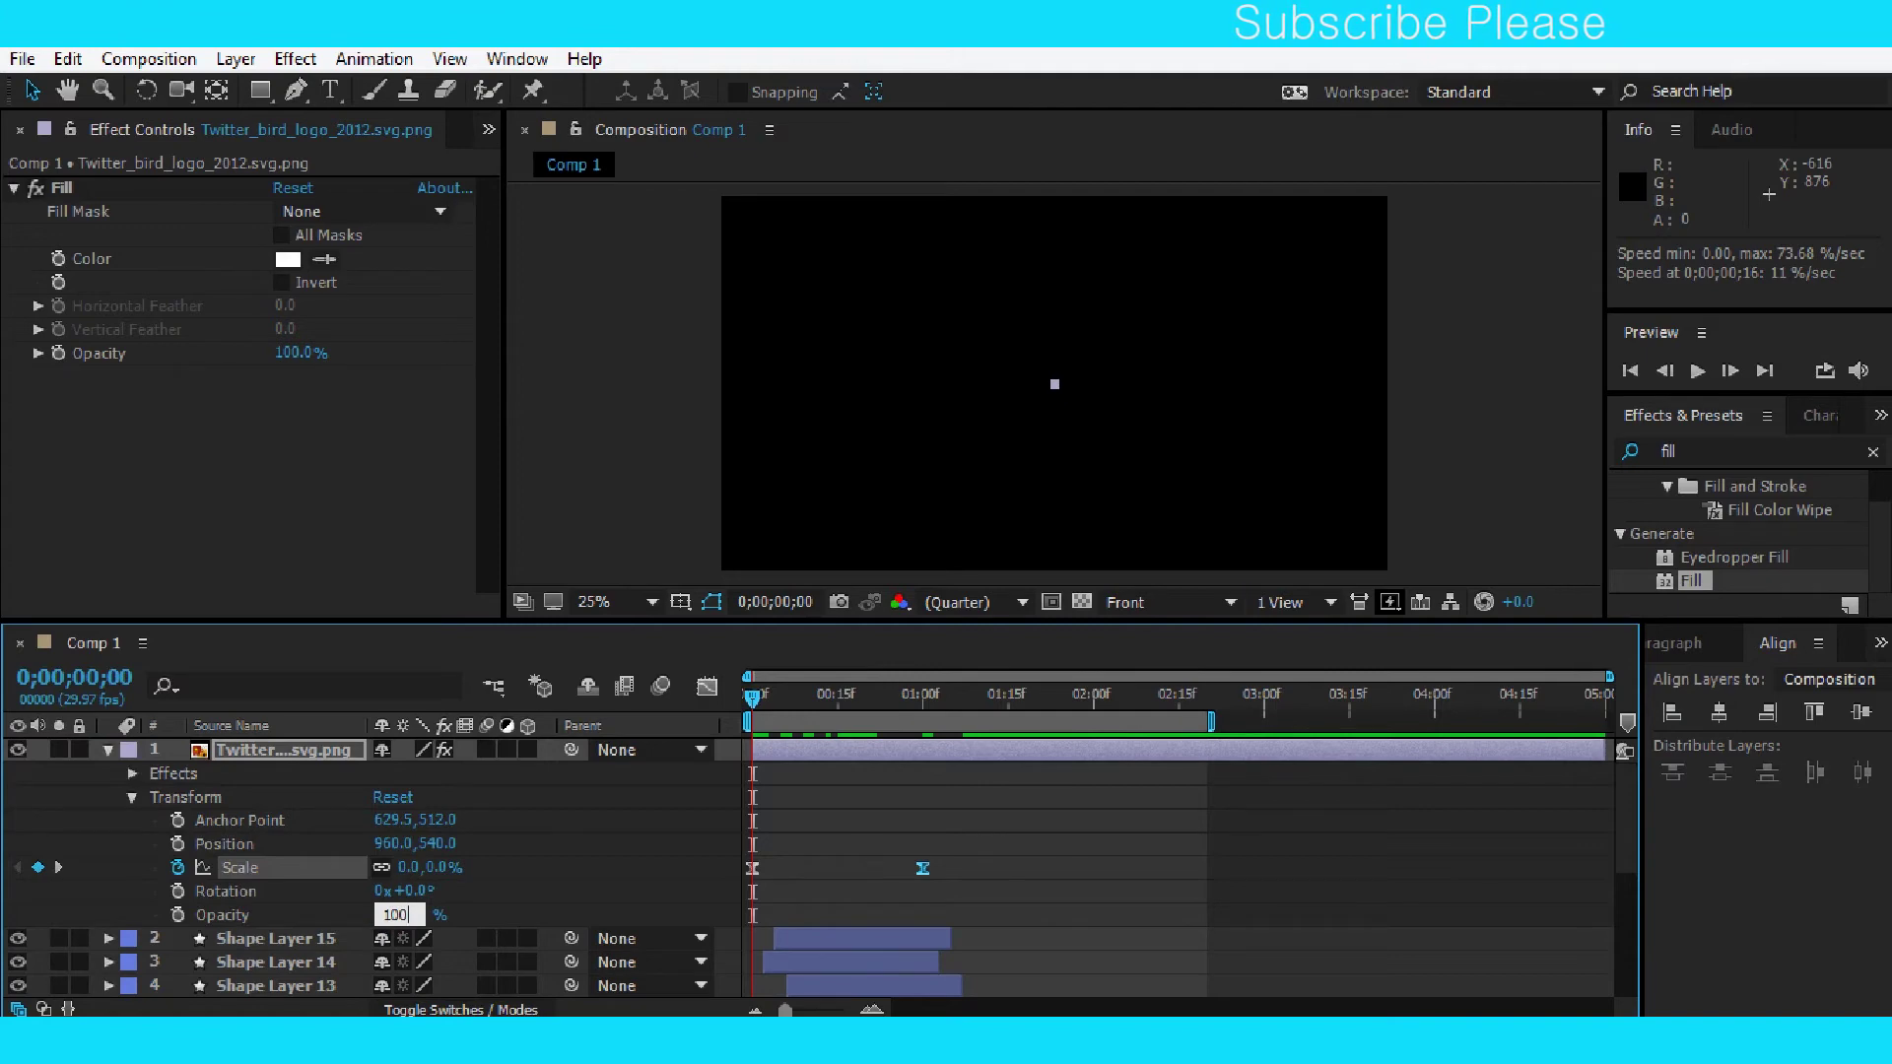
click(424, 904)
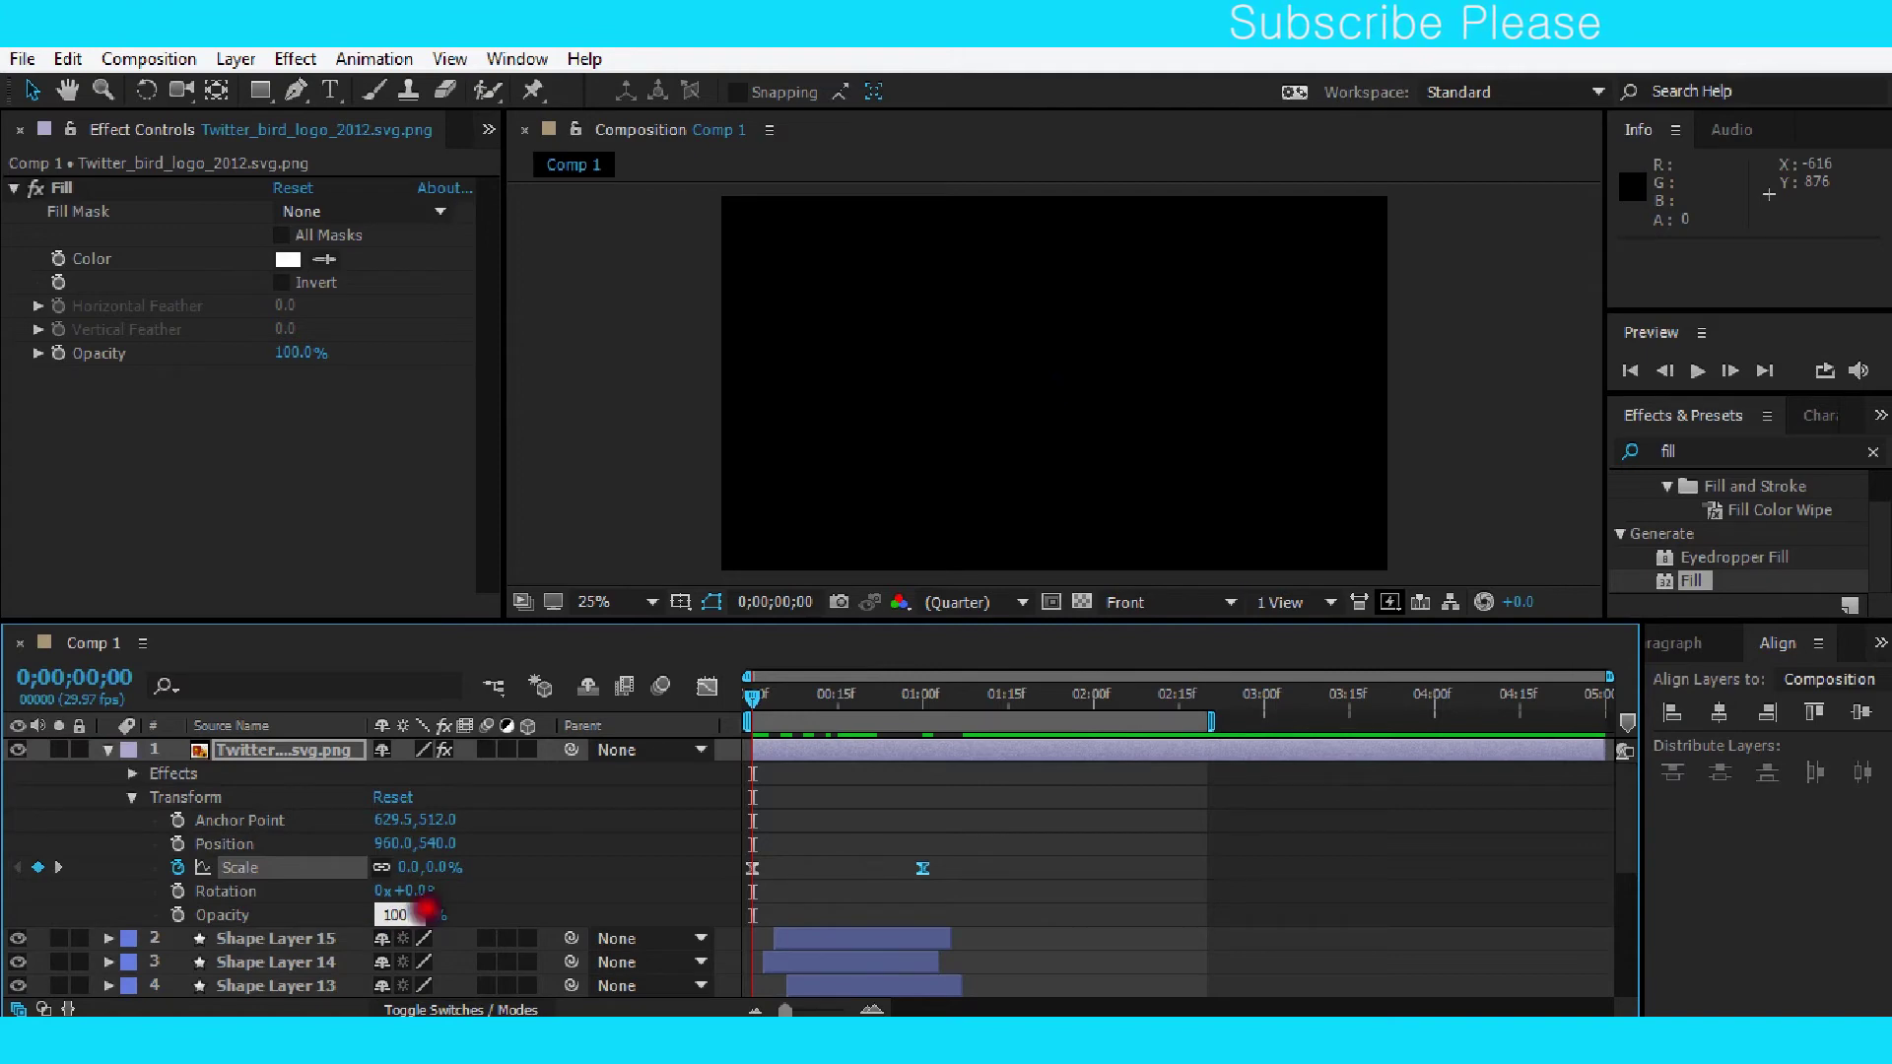
click(392, 914)
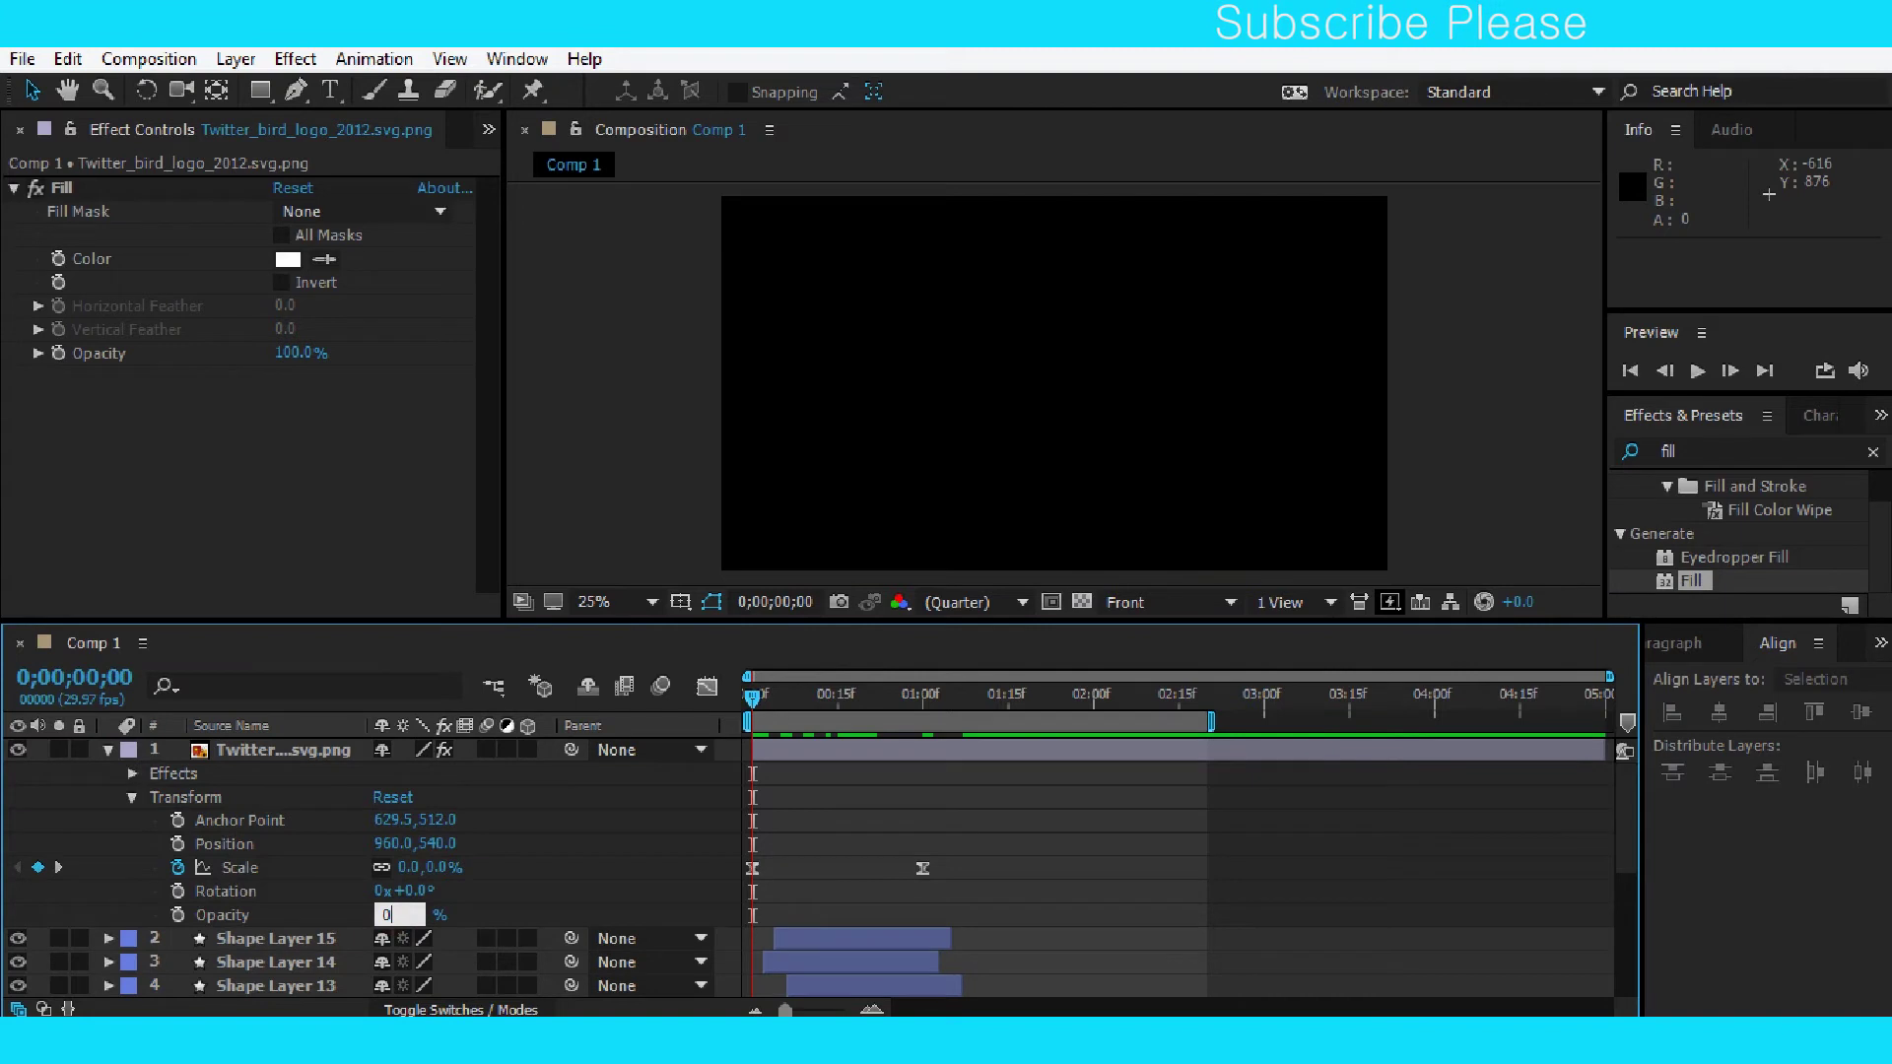
key(Return)
click(177, 915)
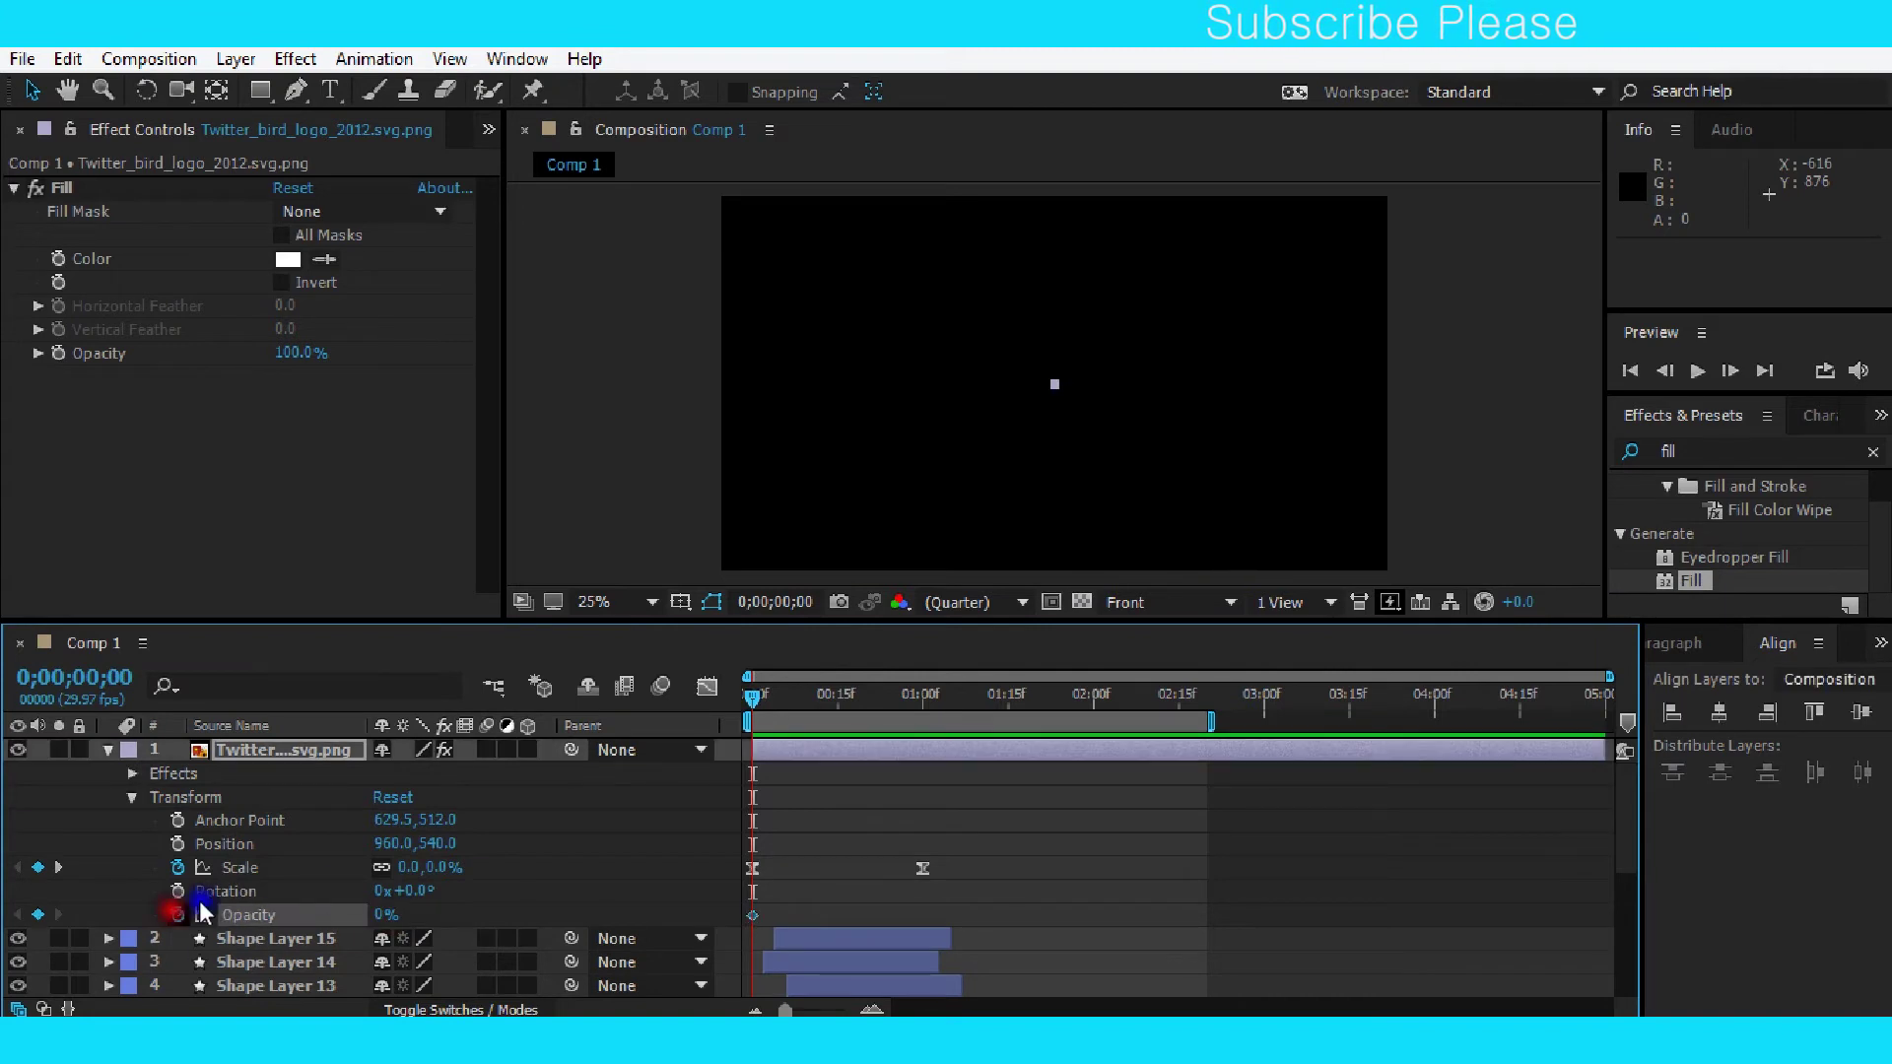
Set Opacity to 100% at one second and preview the fade-in.
drag(786, 690, 930, 703)
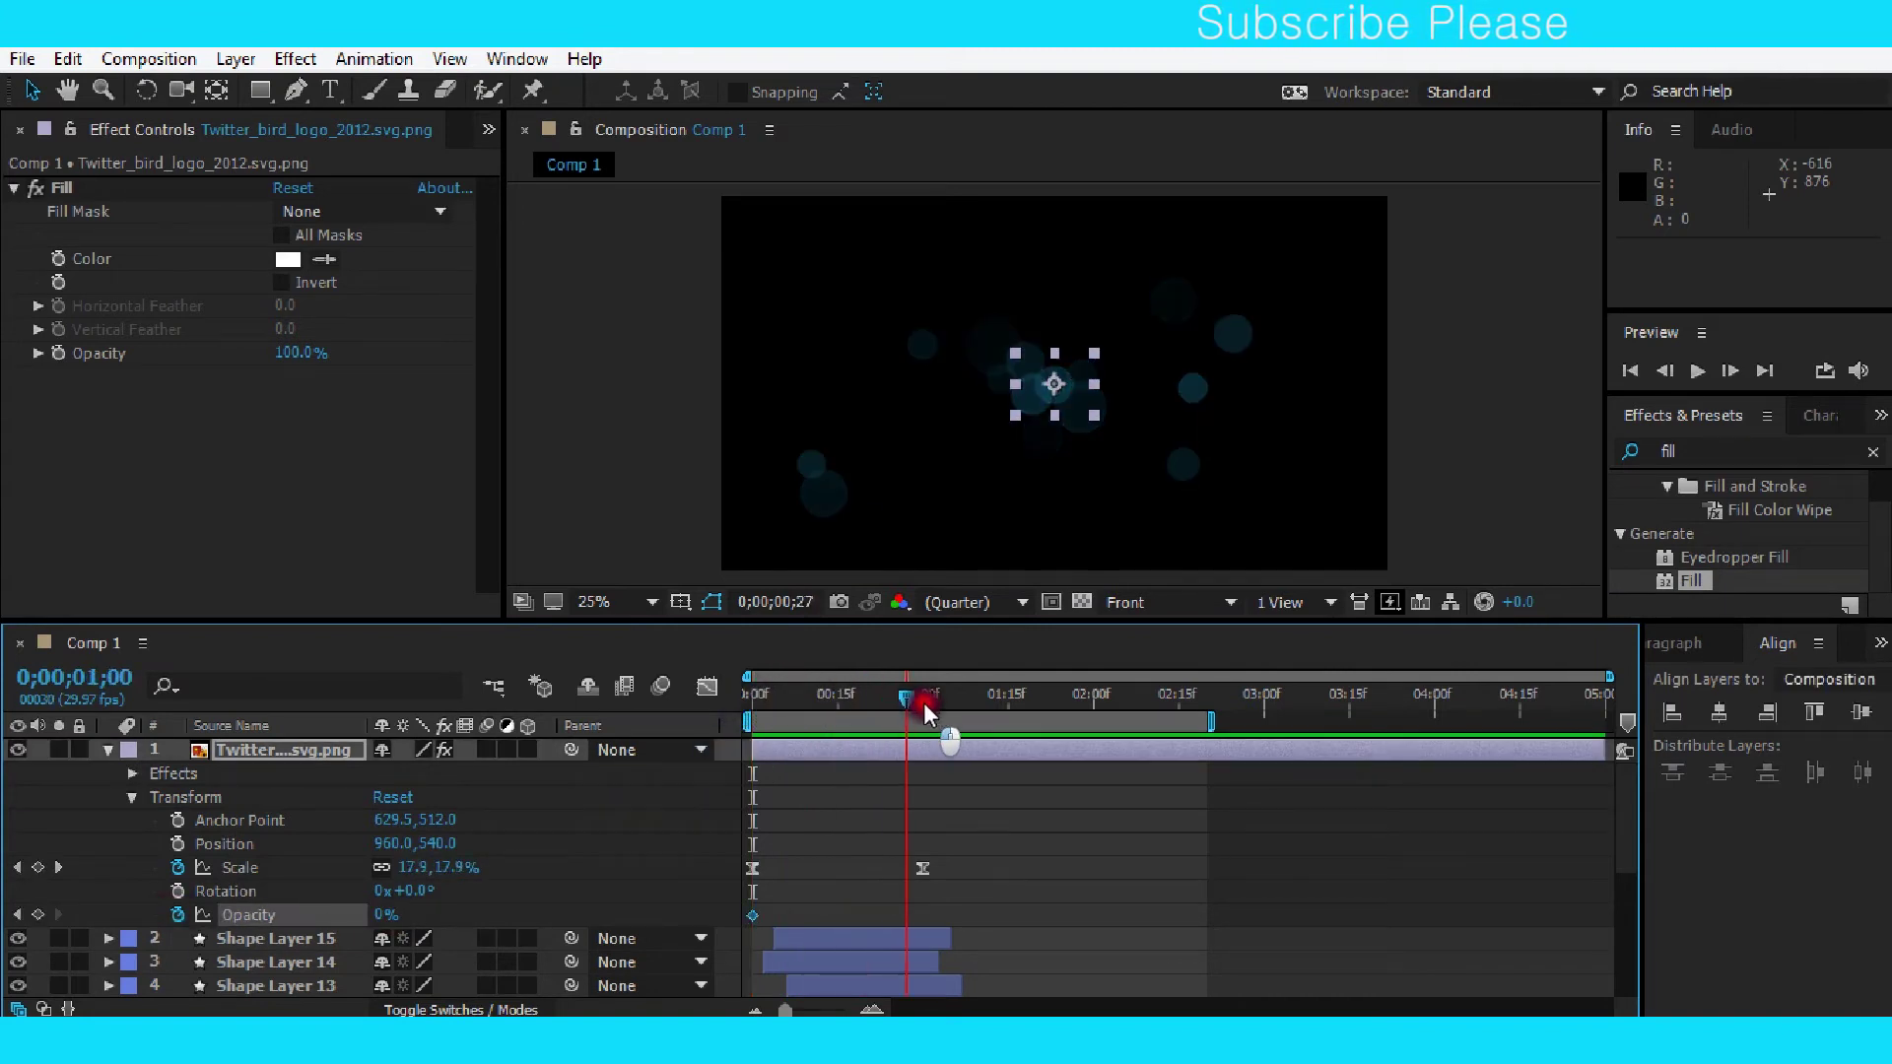
drag(920, 702, 921, 702)
click(383, 916)
text(100)
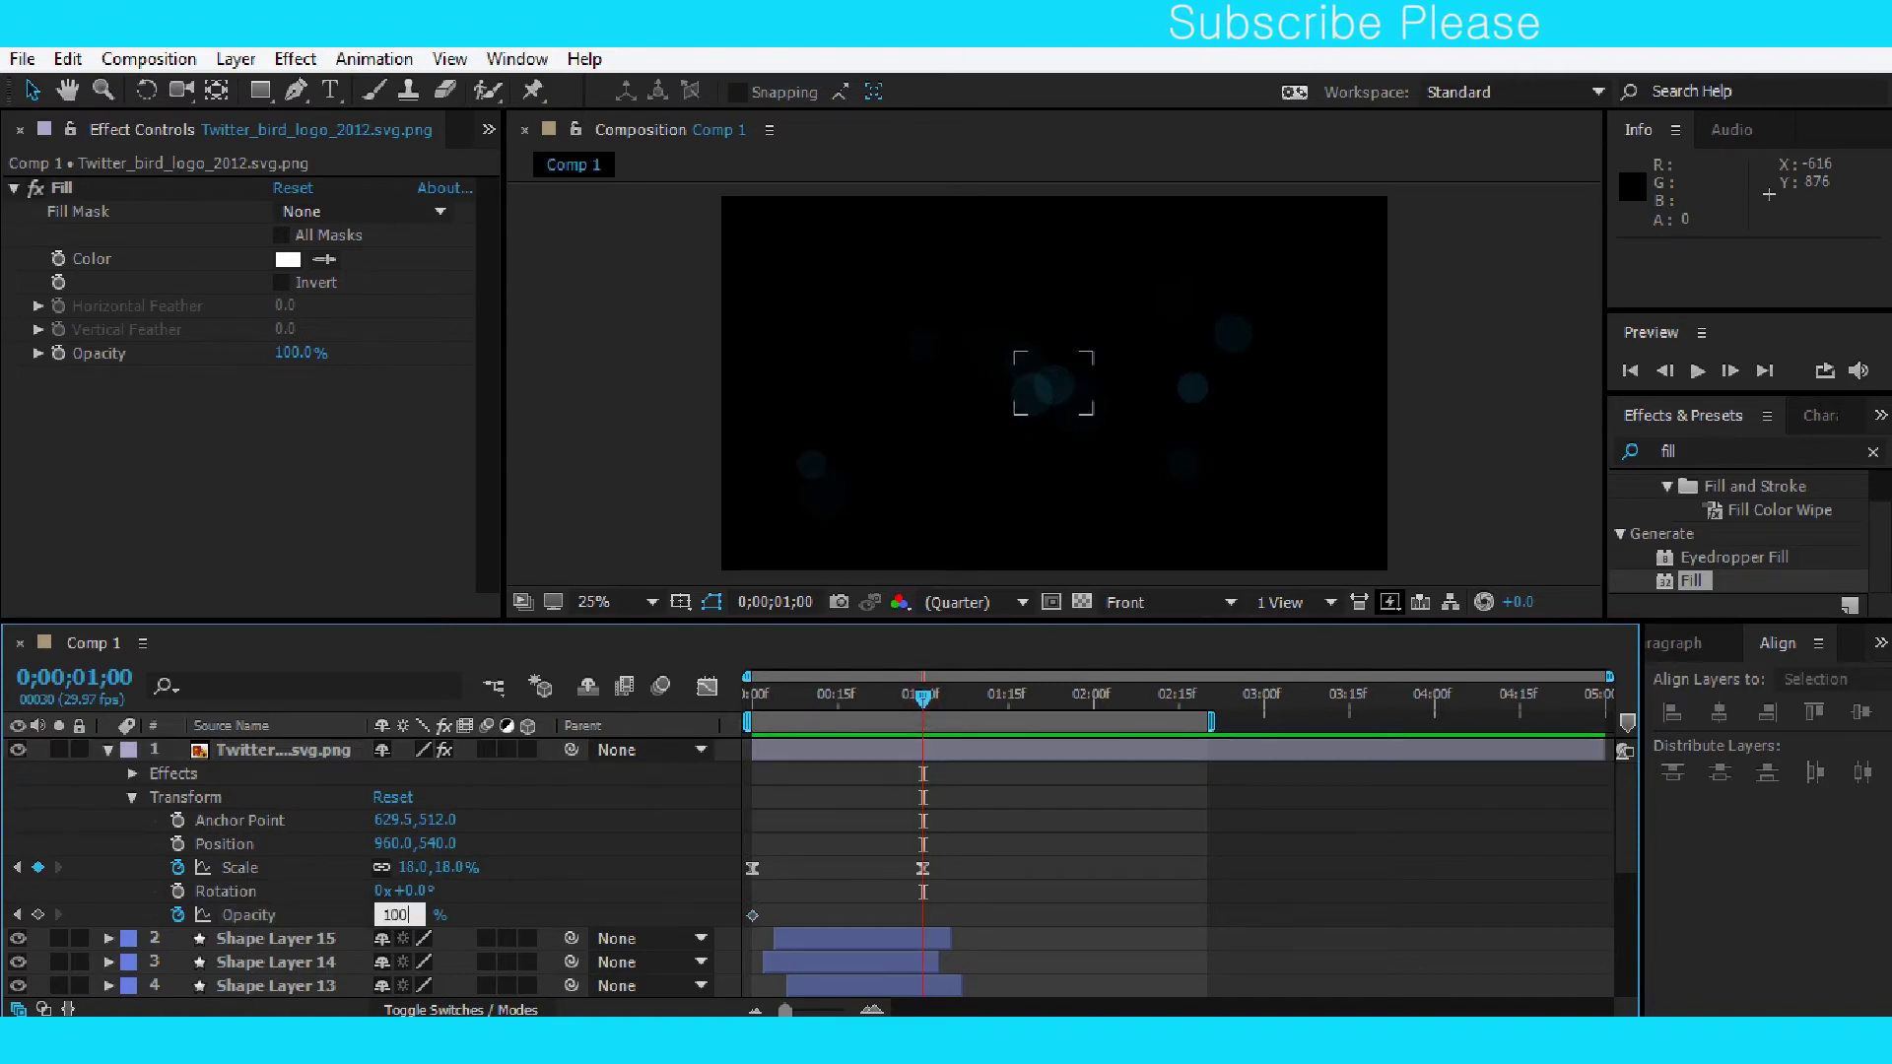
key(Return)
drag(954, 905, 729, 937)
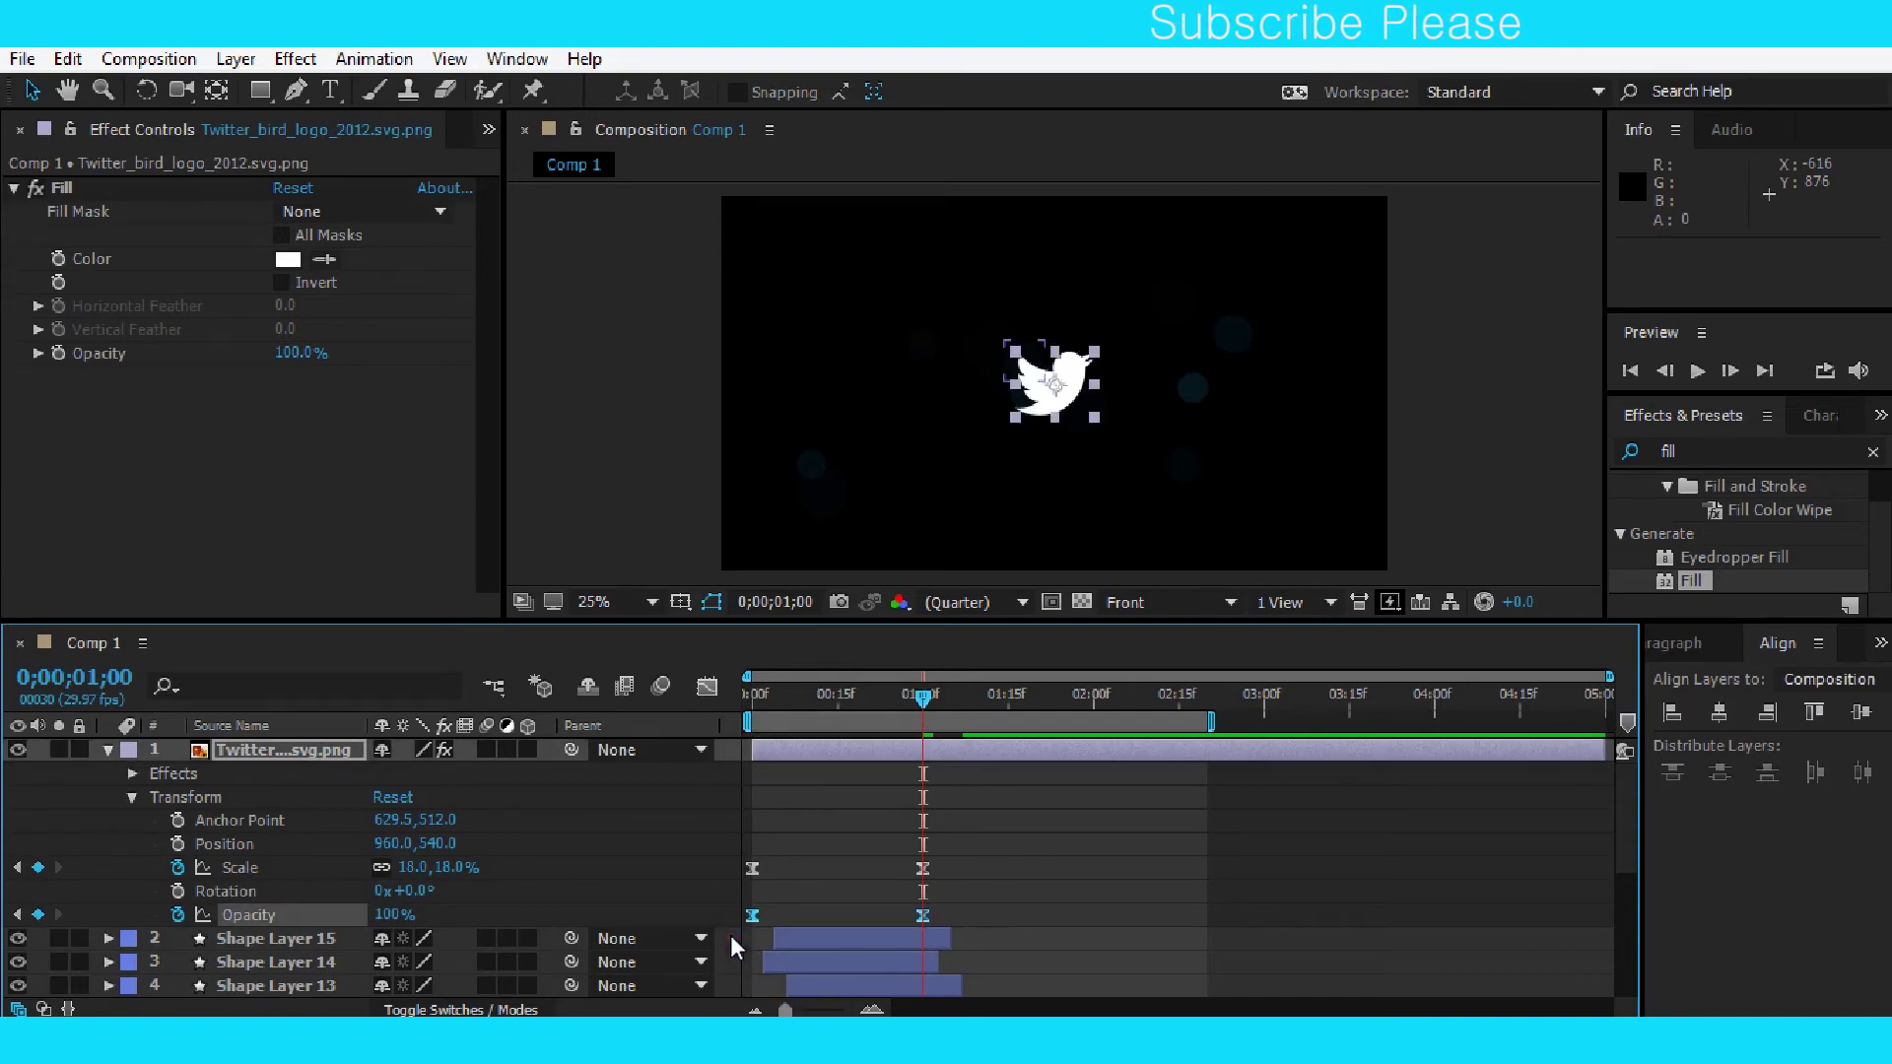
drag(908, 701, 883, 675)
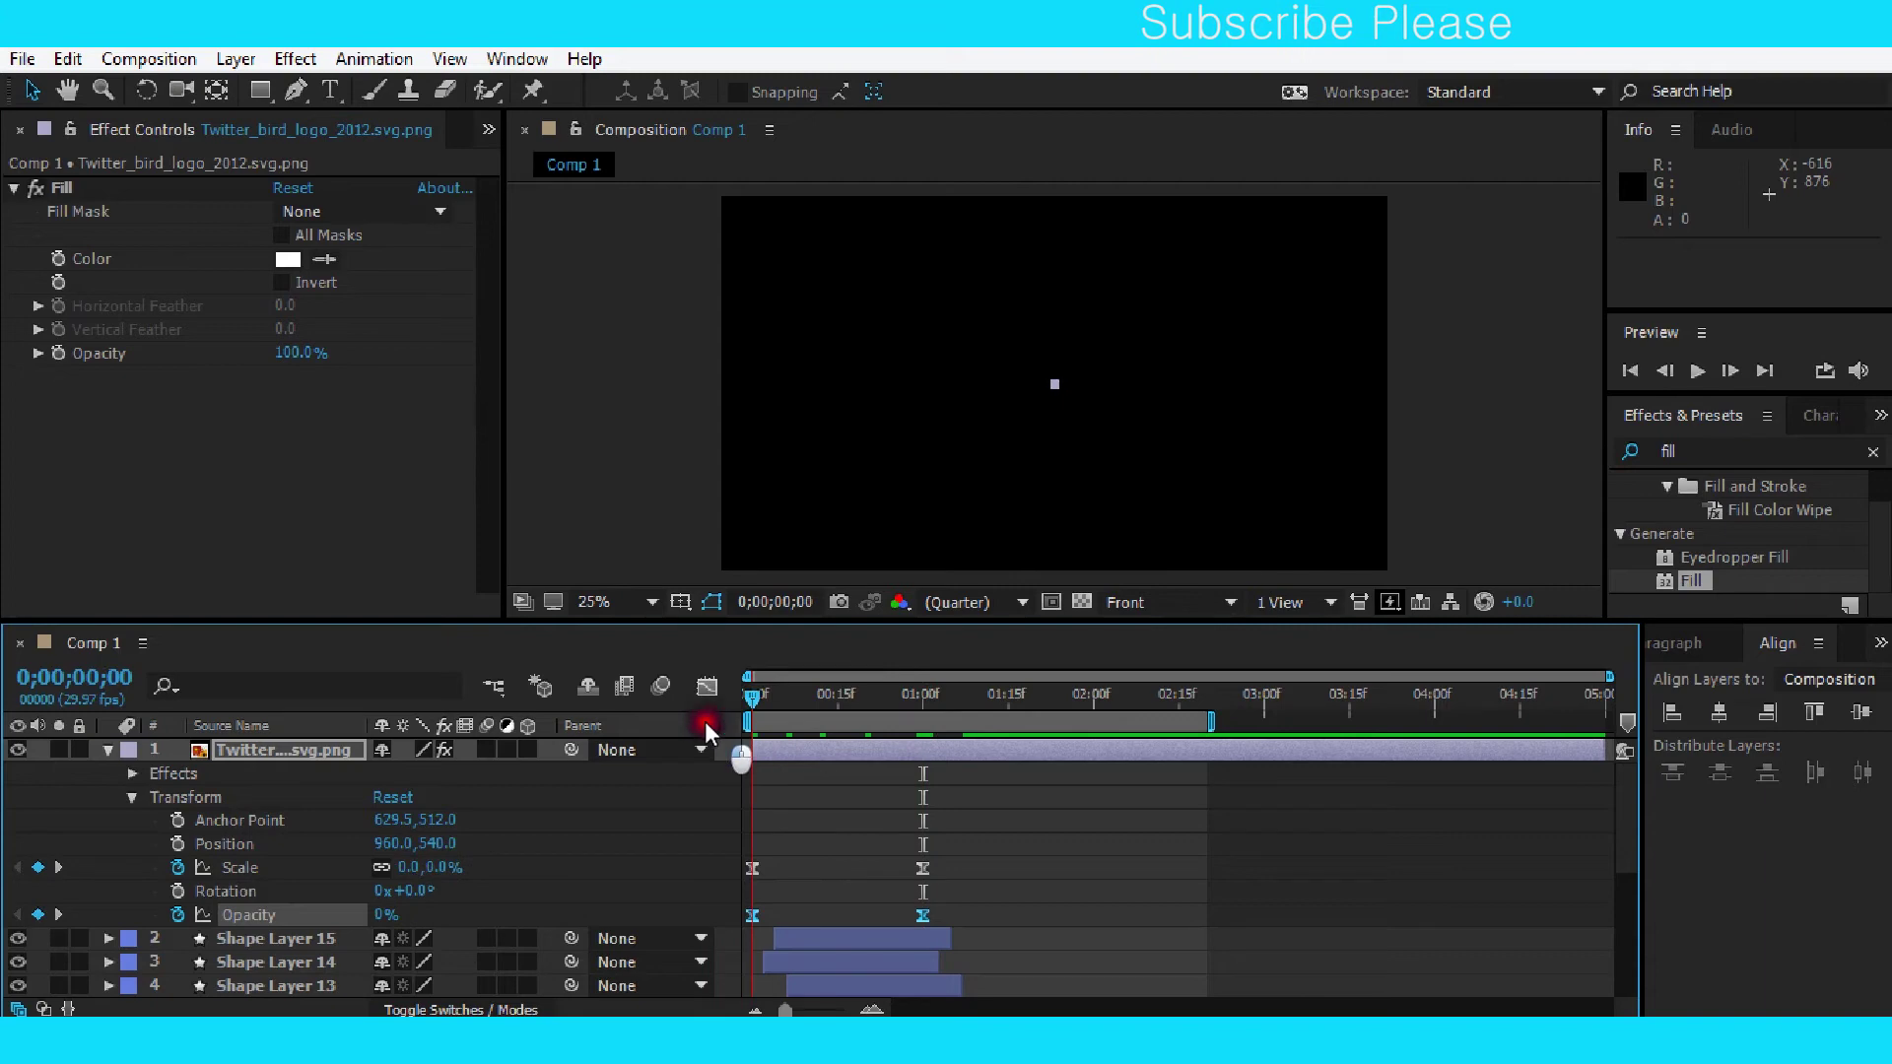
drag(883, 675, 836, 682)
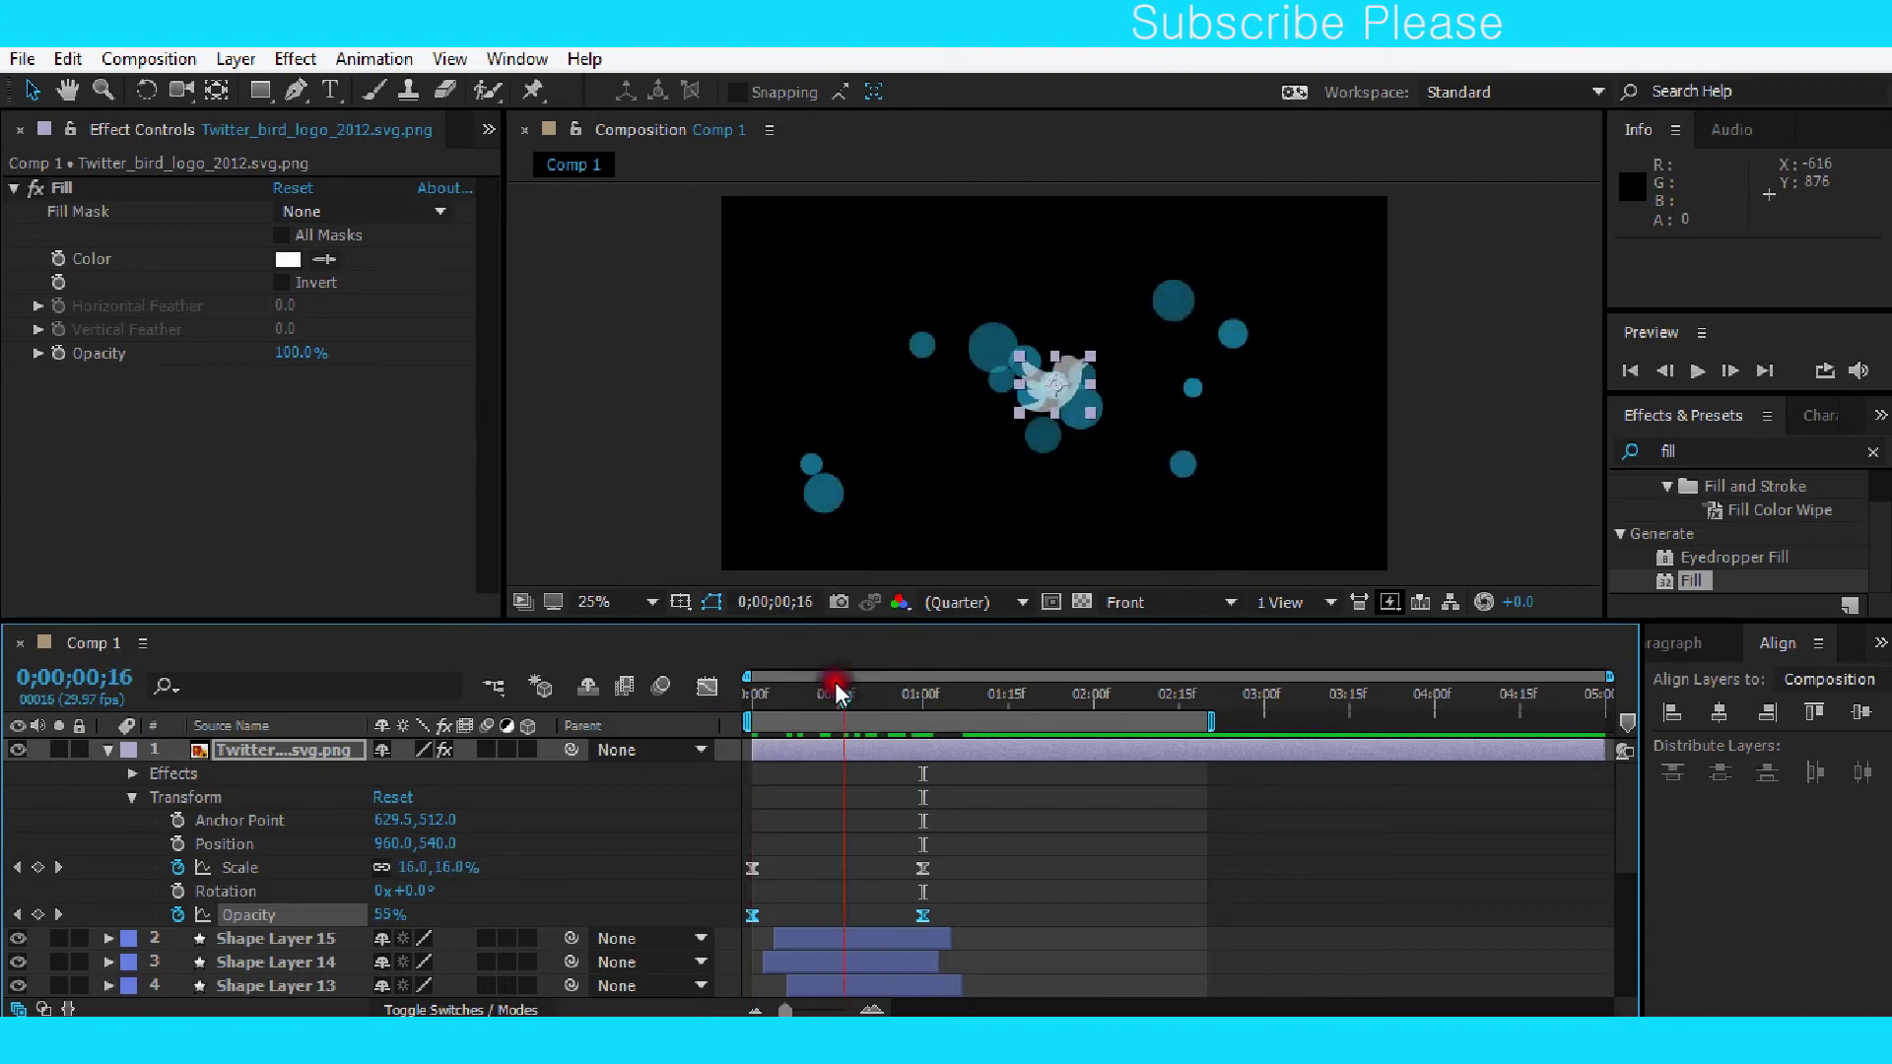
click(106, 751)
click(1128, 843)
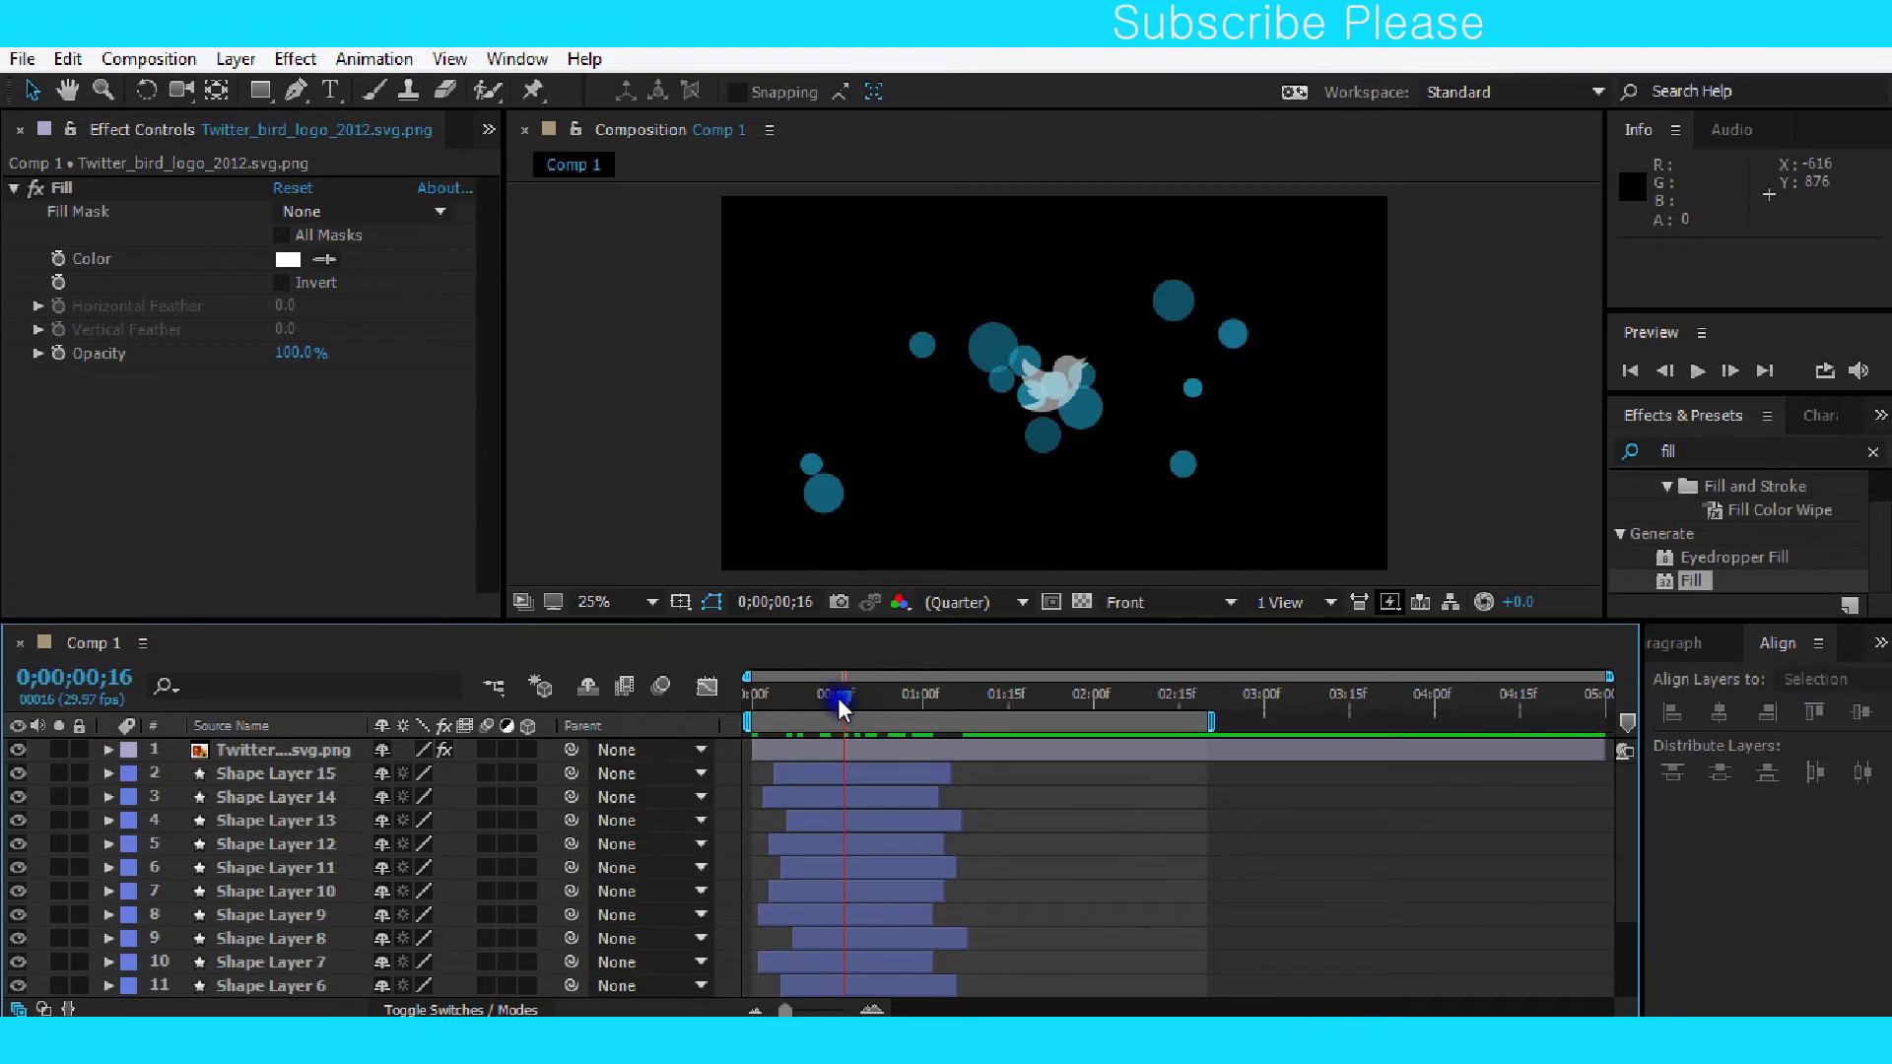
drag(838, 698, 682, 718)
click(1697, 370)
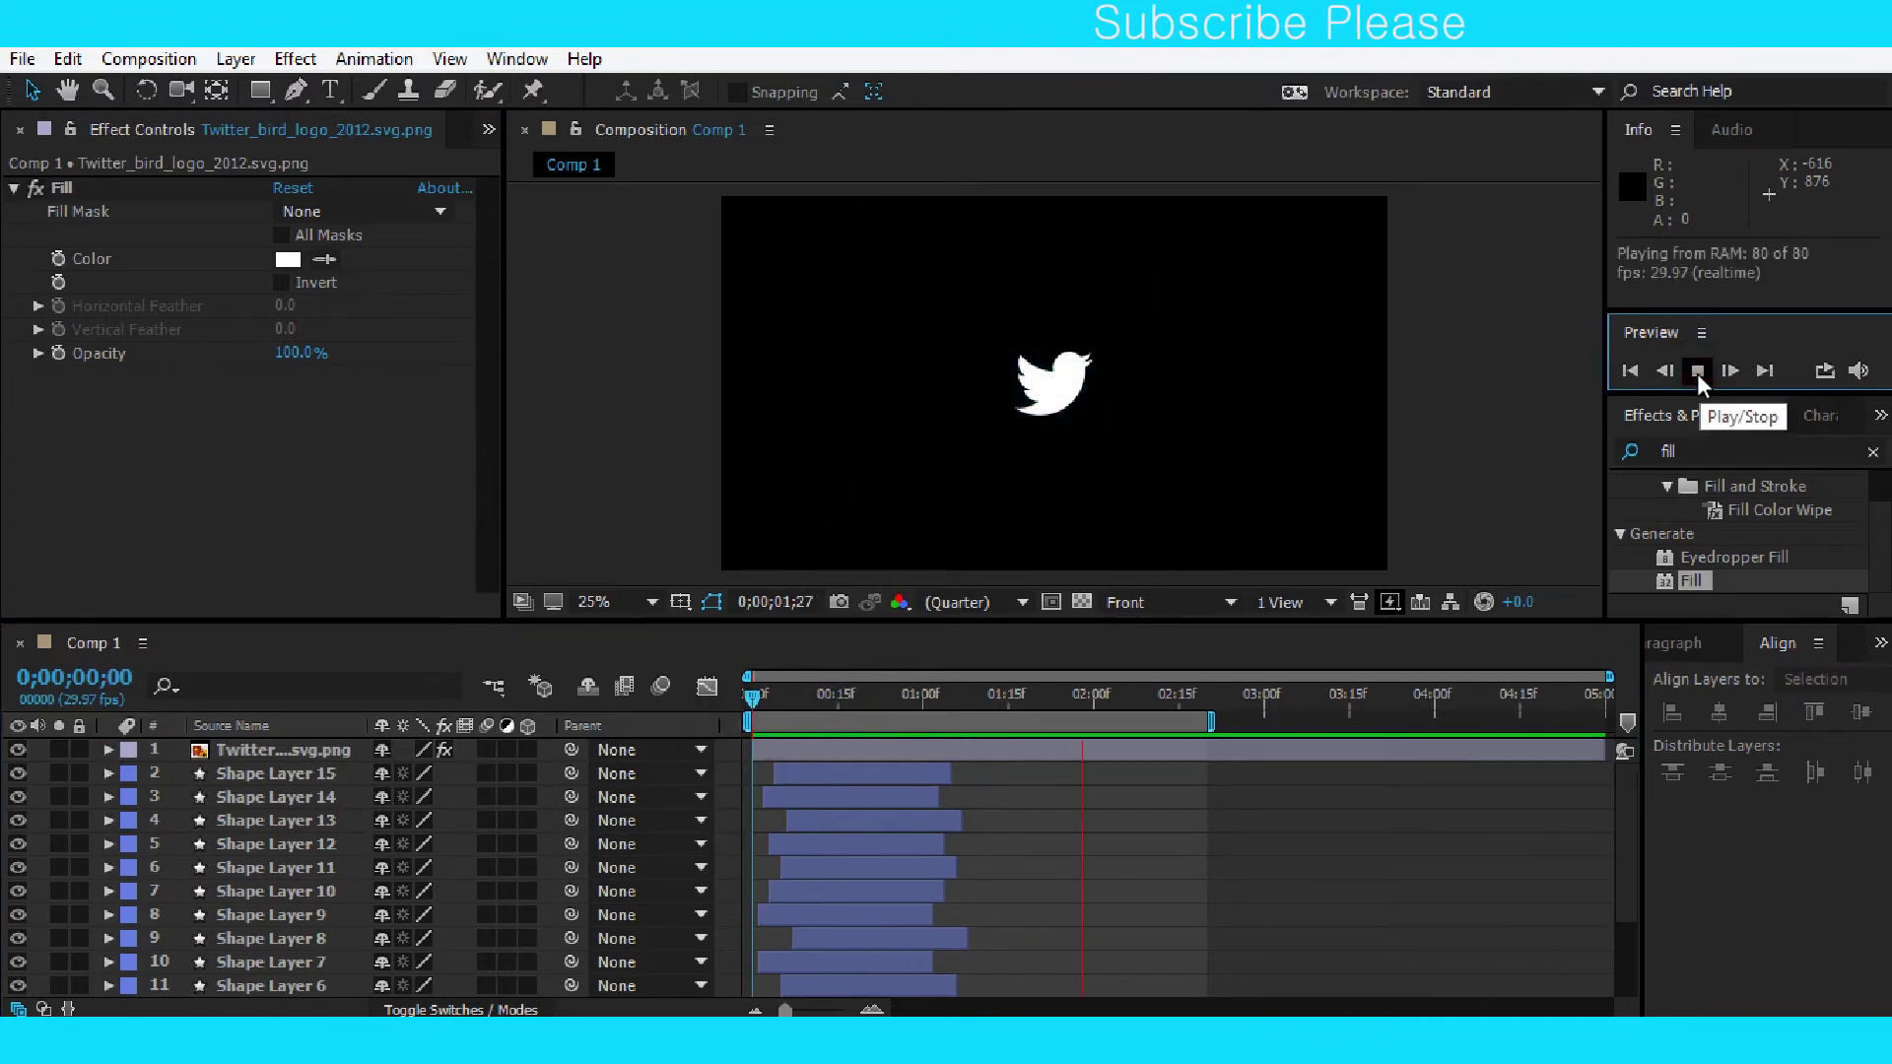
click(1698, 370)
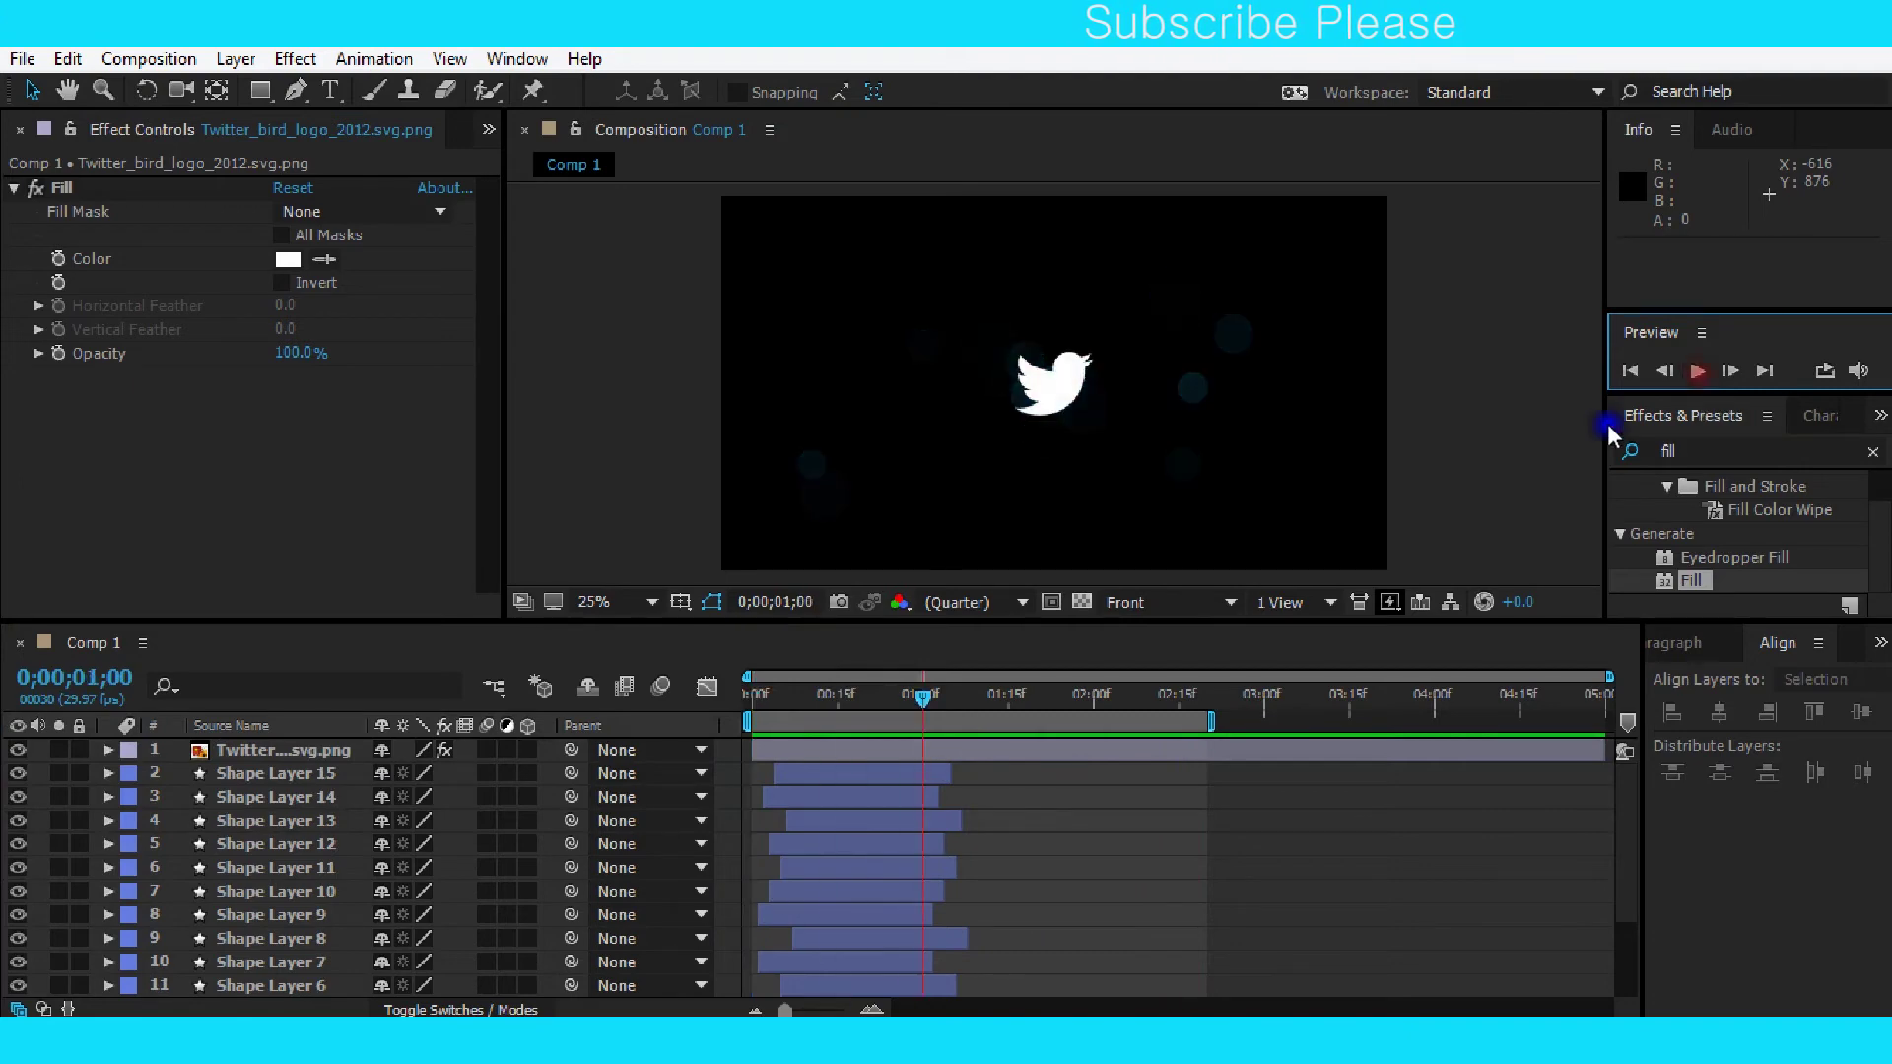
drag(908, 700, 872, 701)
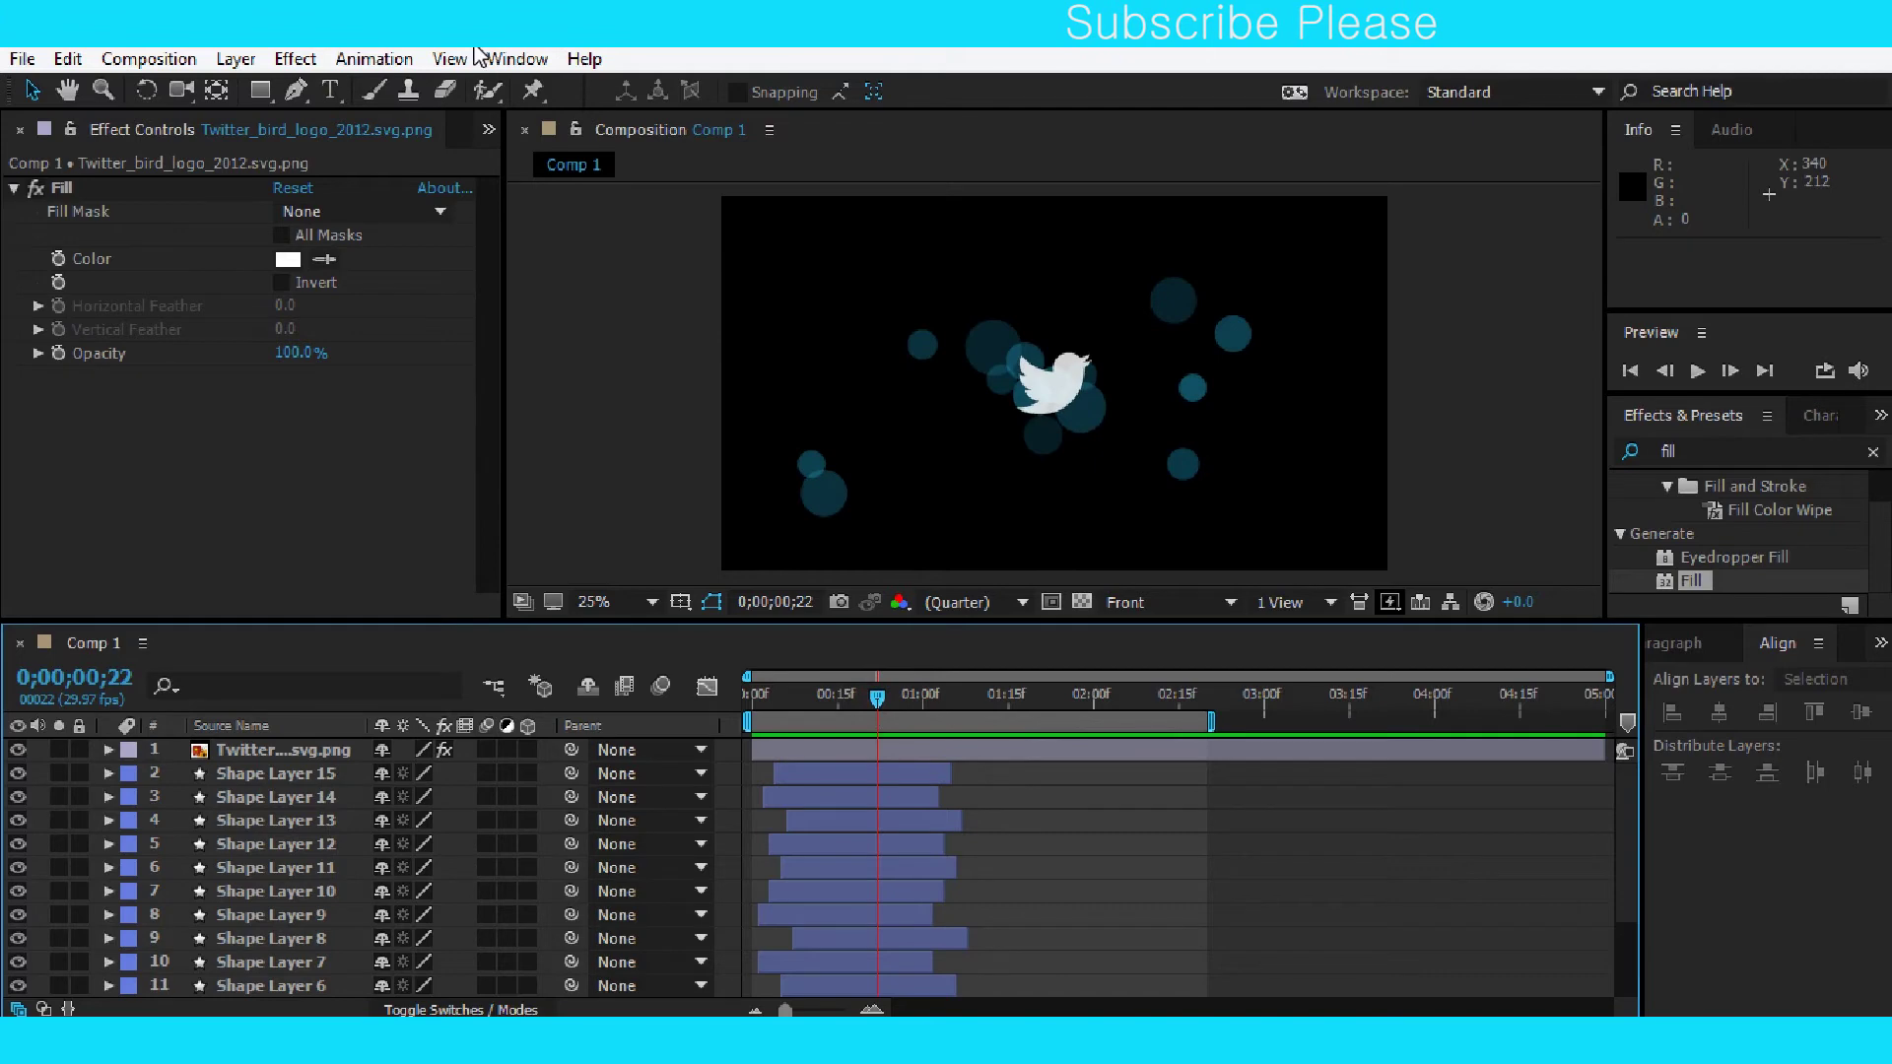
Create a new shape layer holding an ellipse path with a 4 px stroke.
click(247, 69)
click(237, 59)
mouse_move(335, 56)
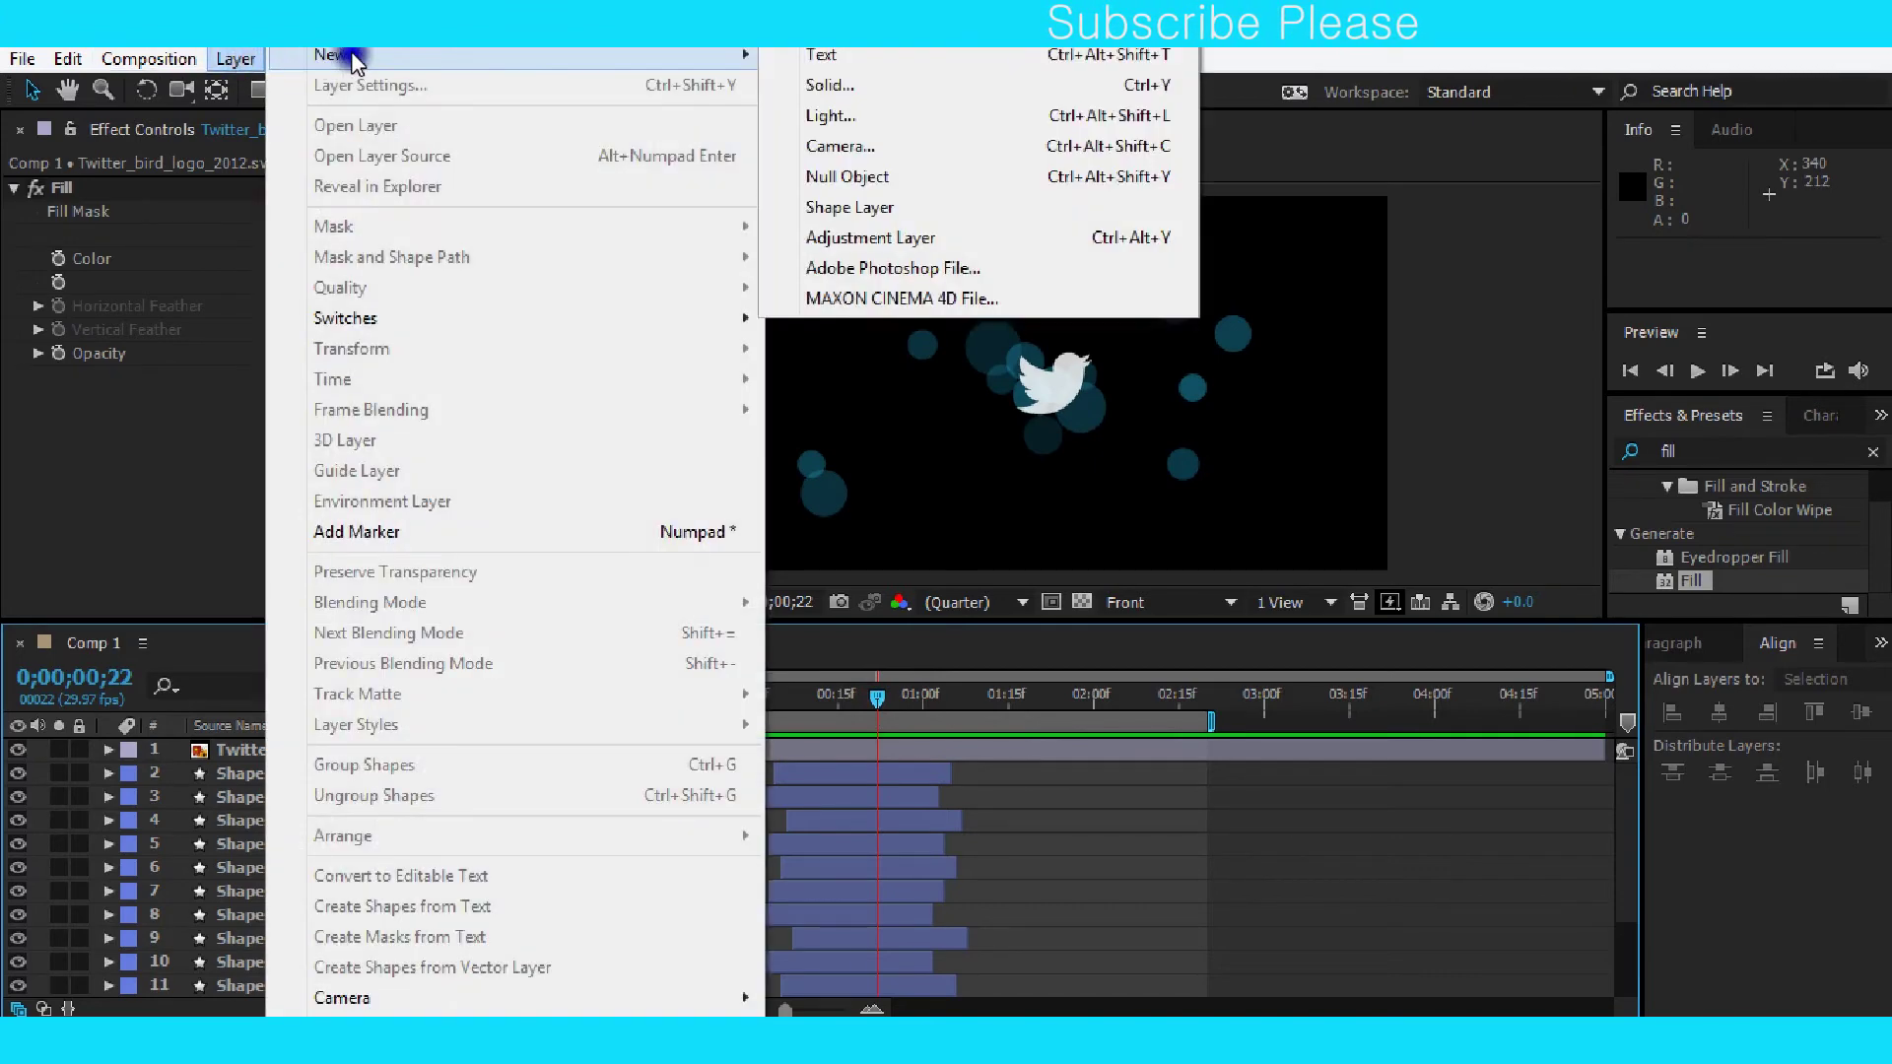
click(880, 205)
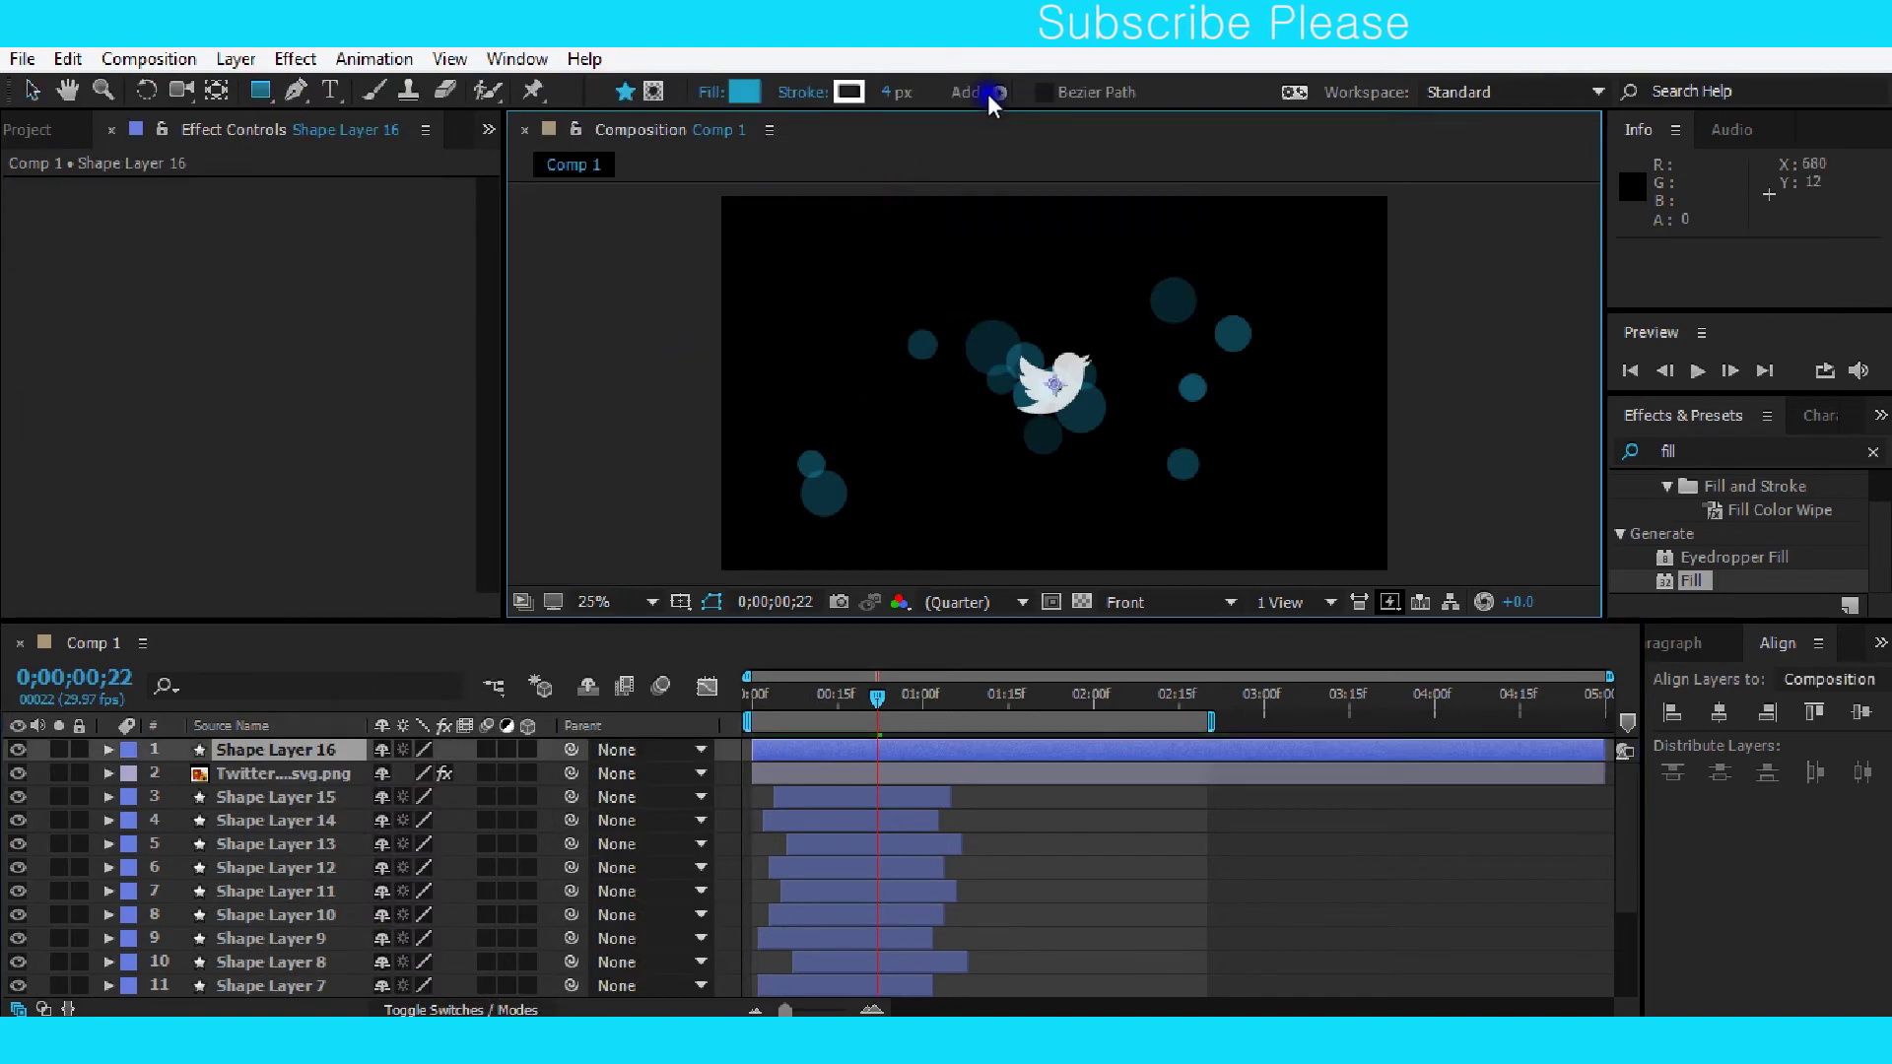
click(999, 92)
click(1053, 172)
click(999, 93)
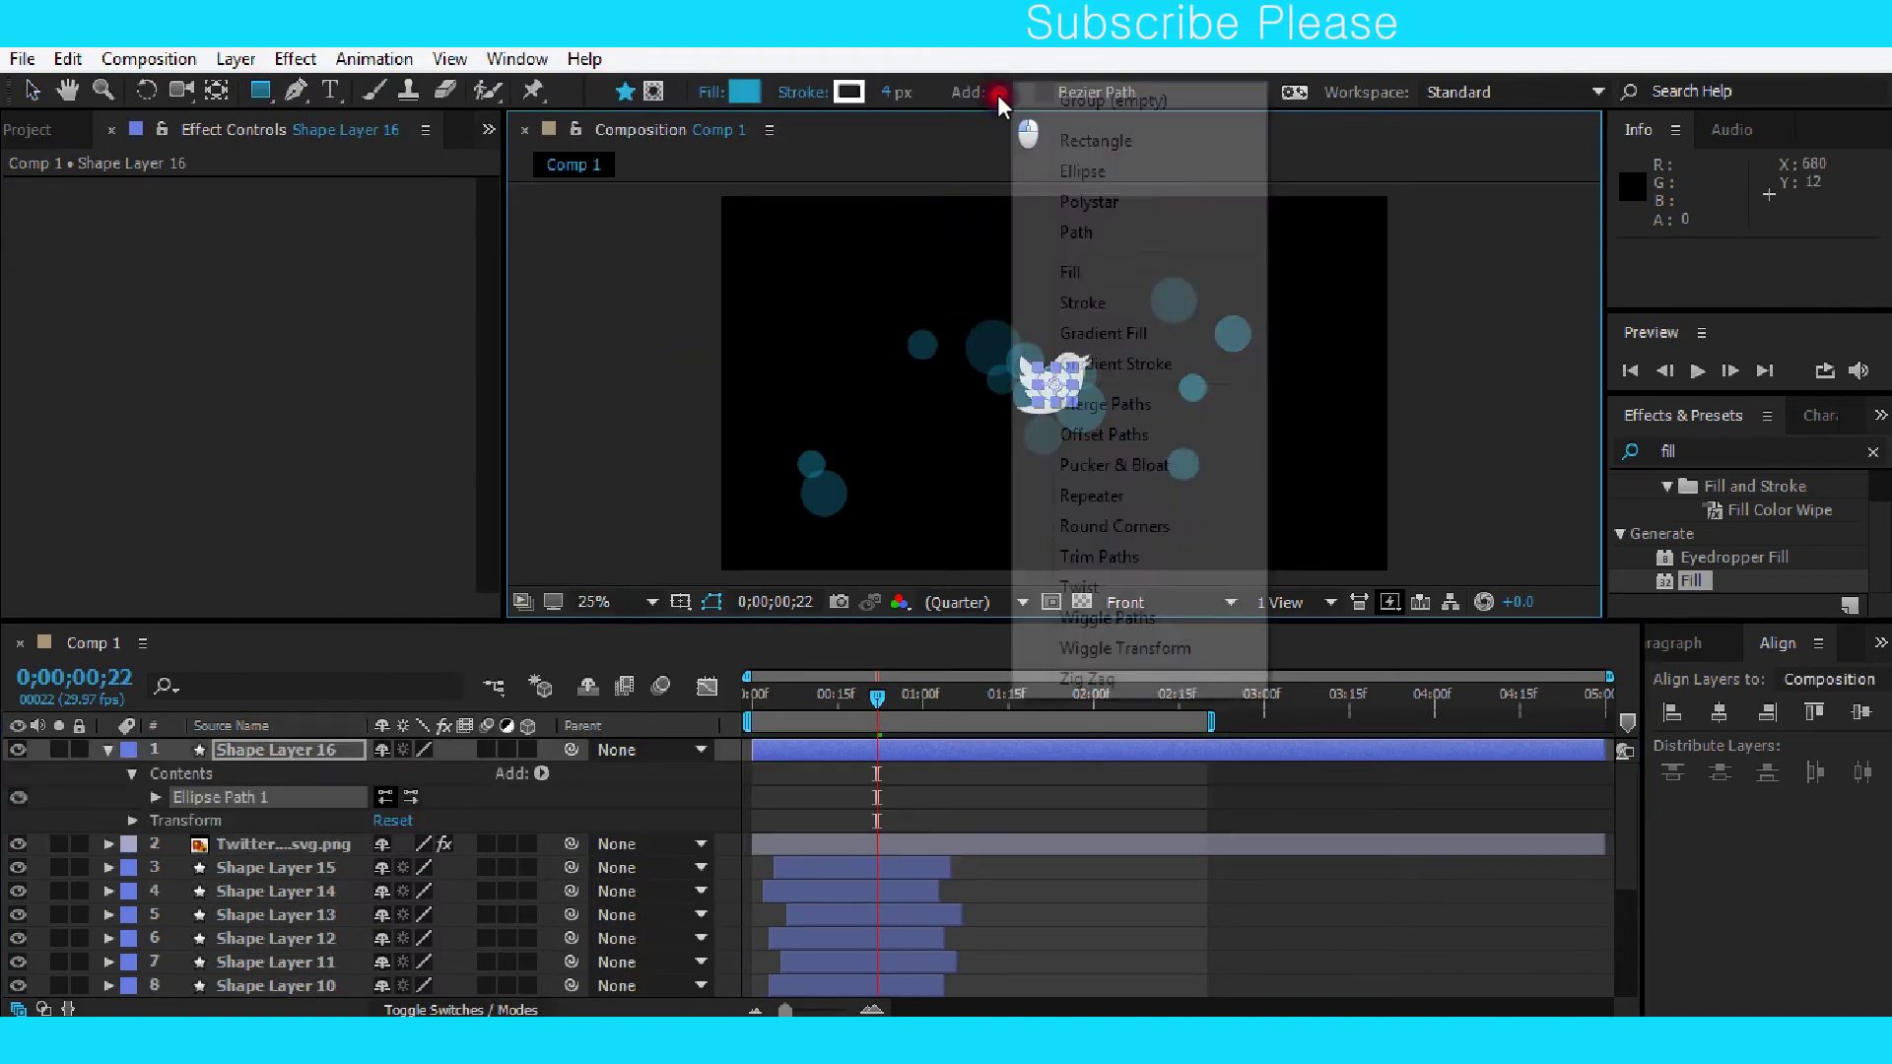
click(1085, 302)
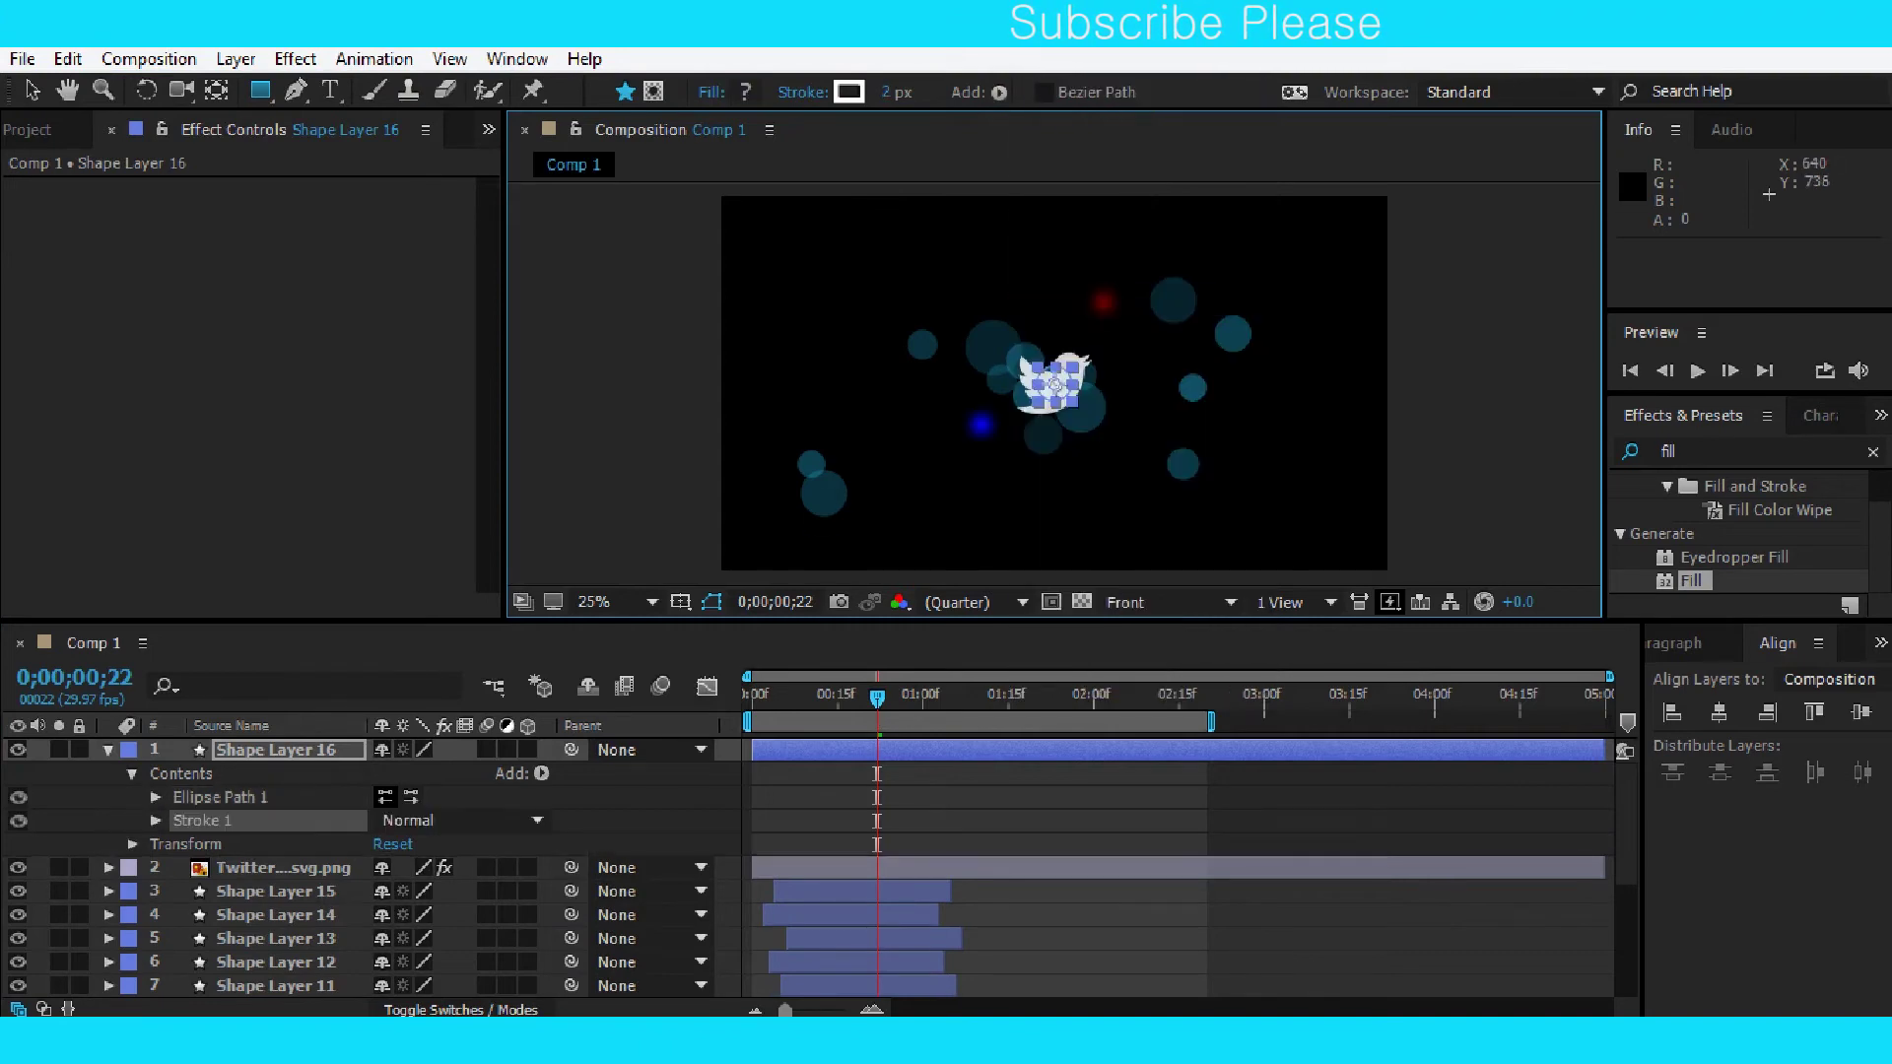
click(897, 91)
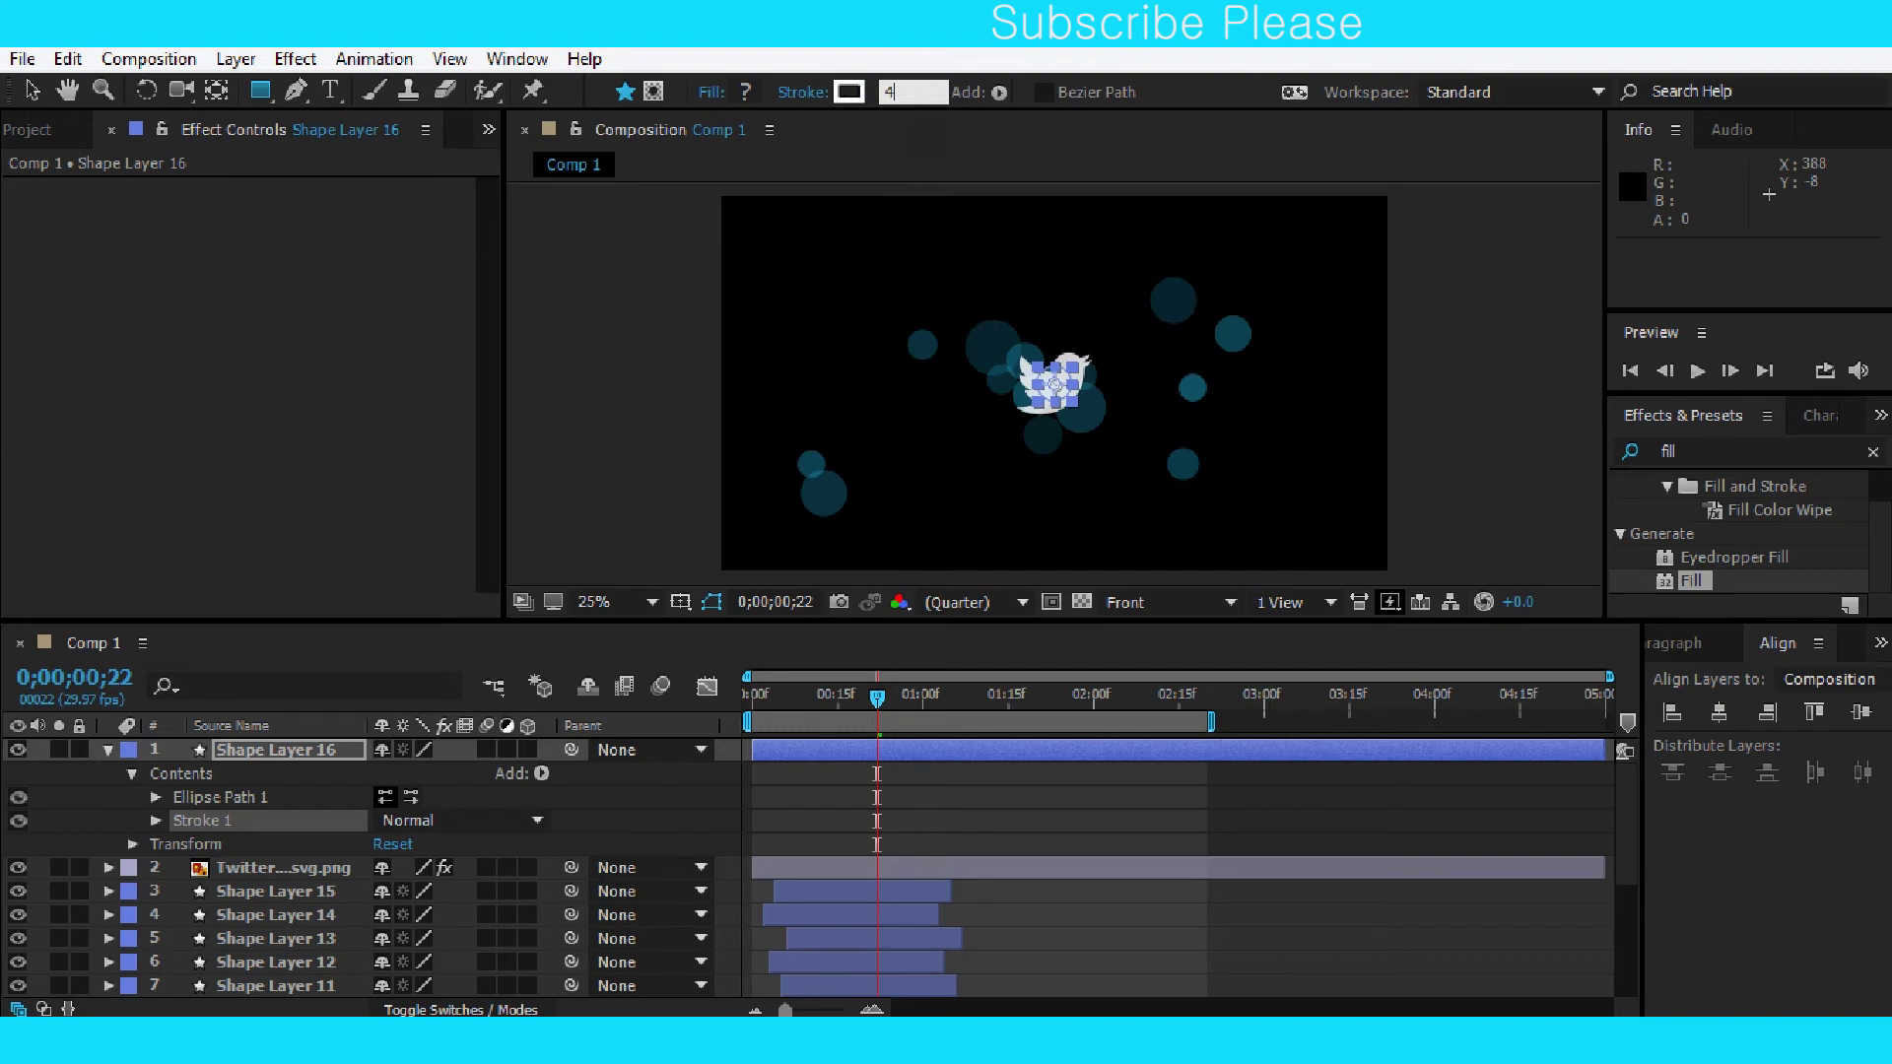
key(Return)
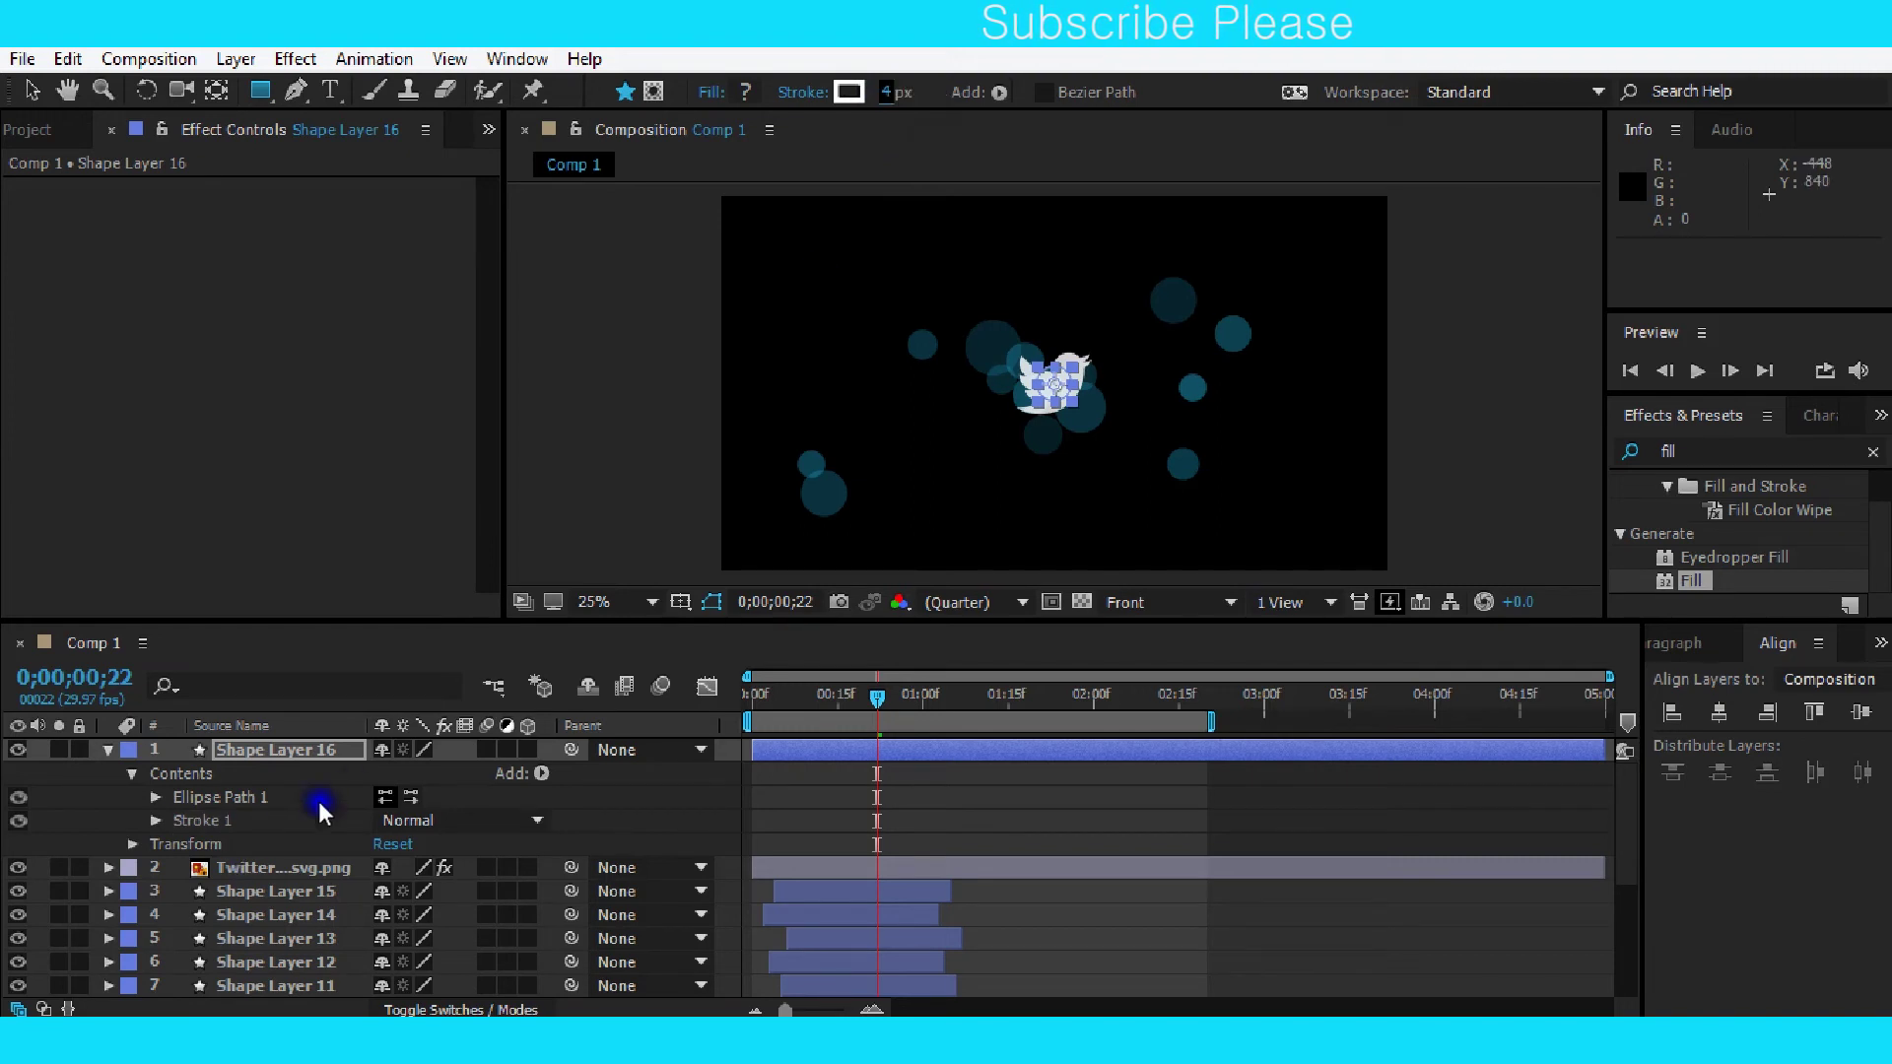
Enlarge the ellipse path Size to 364 by 364 so the ring frames the bird.
click(156, 791)
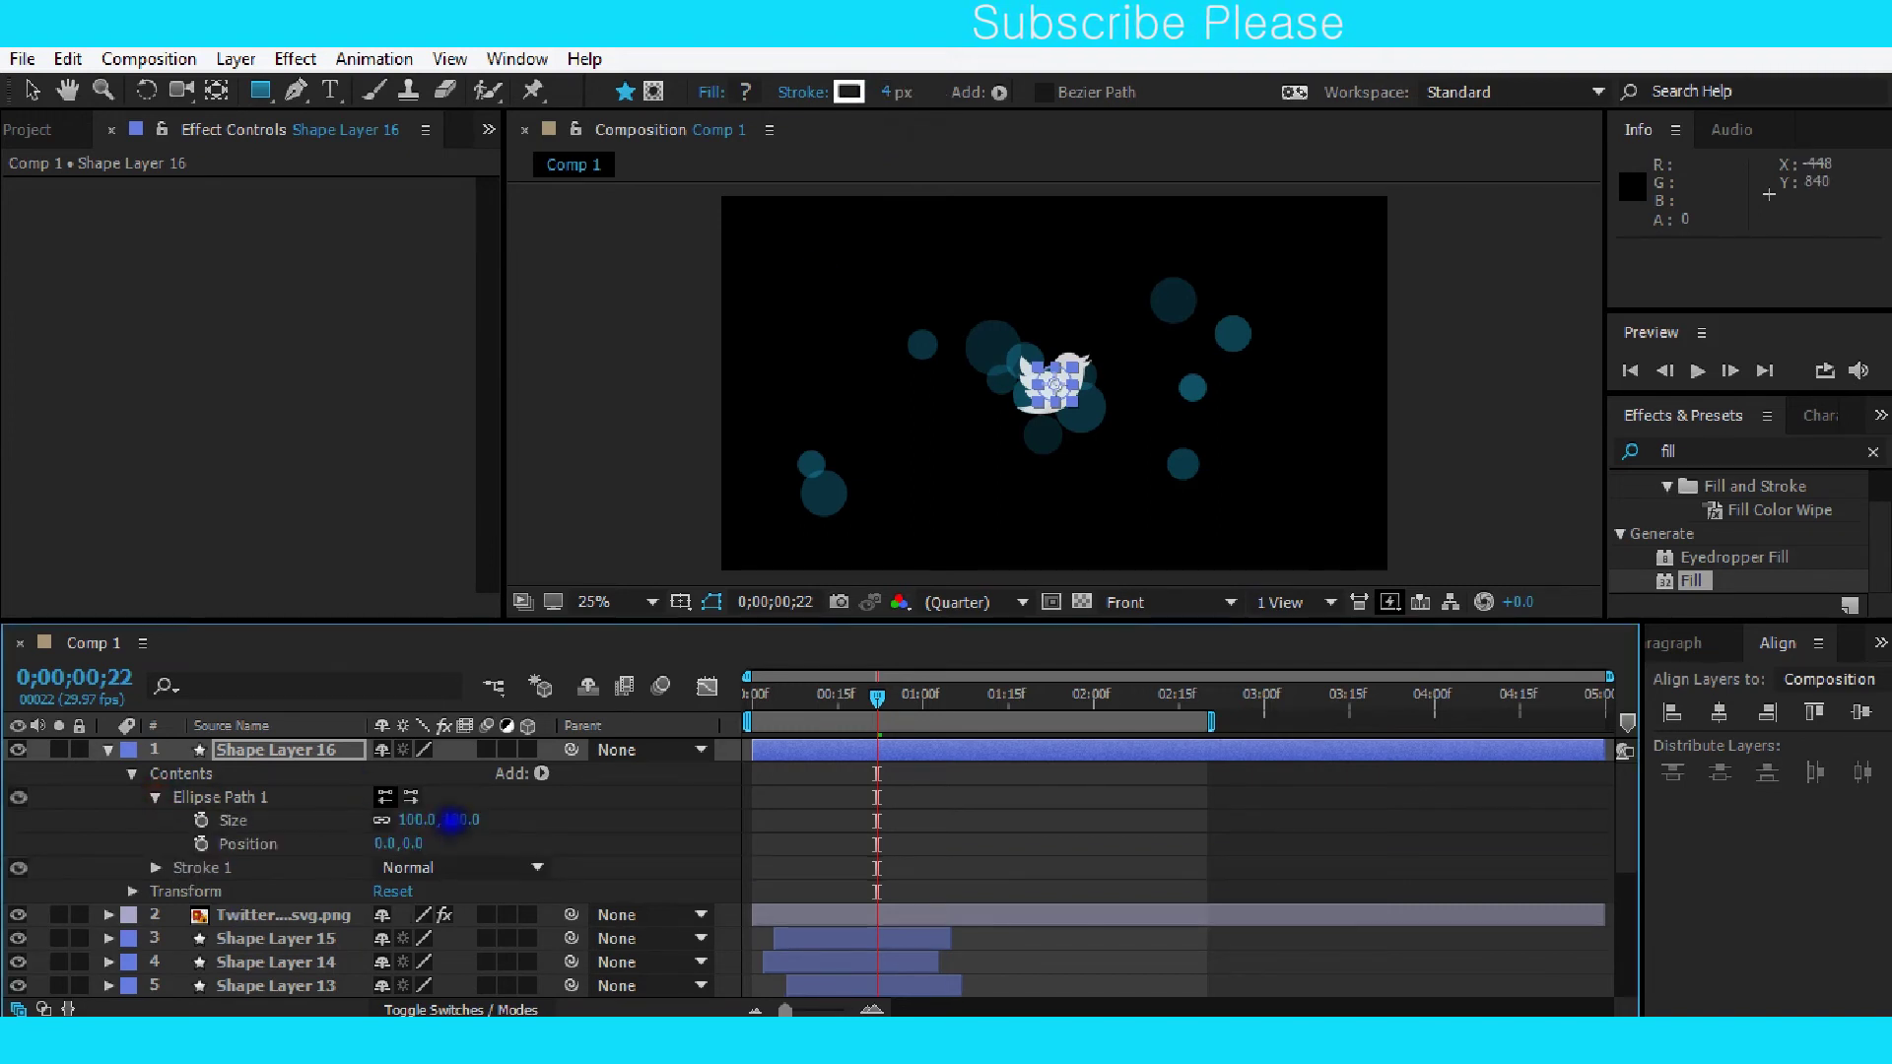
drag(412, 814, 784, 890)
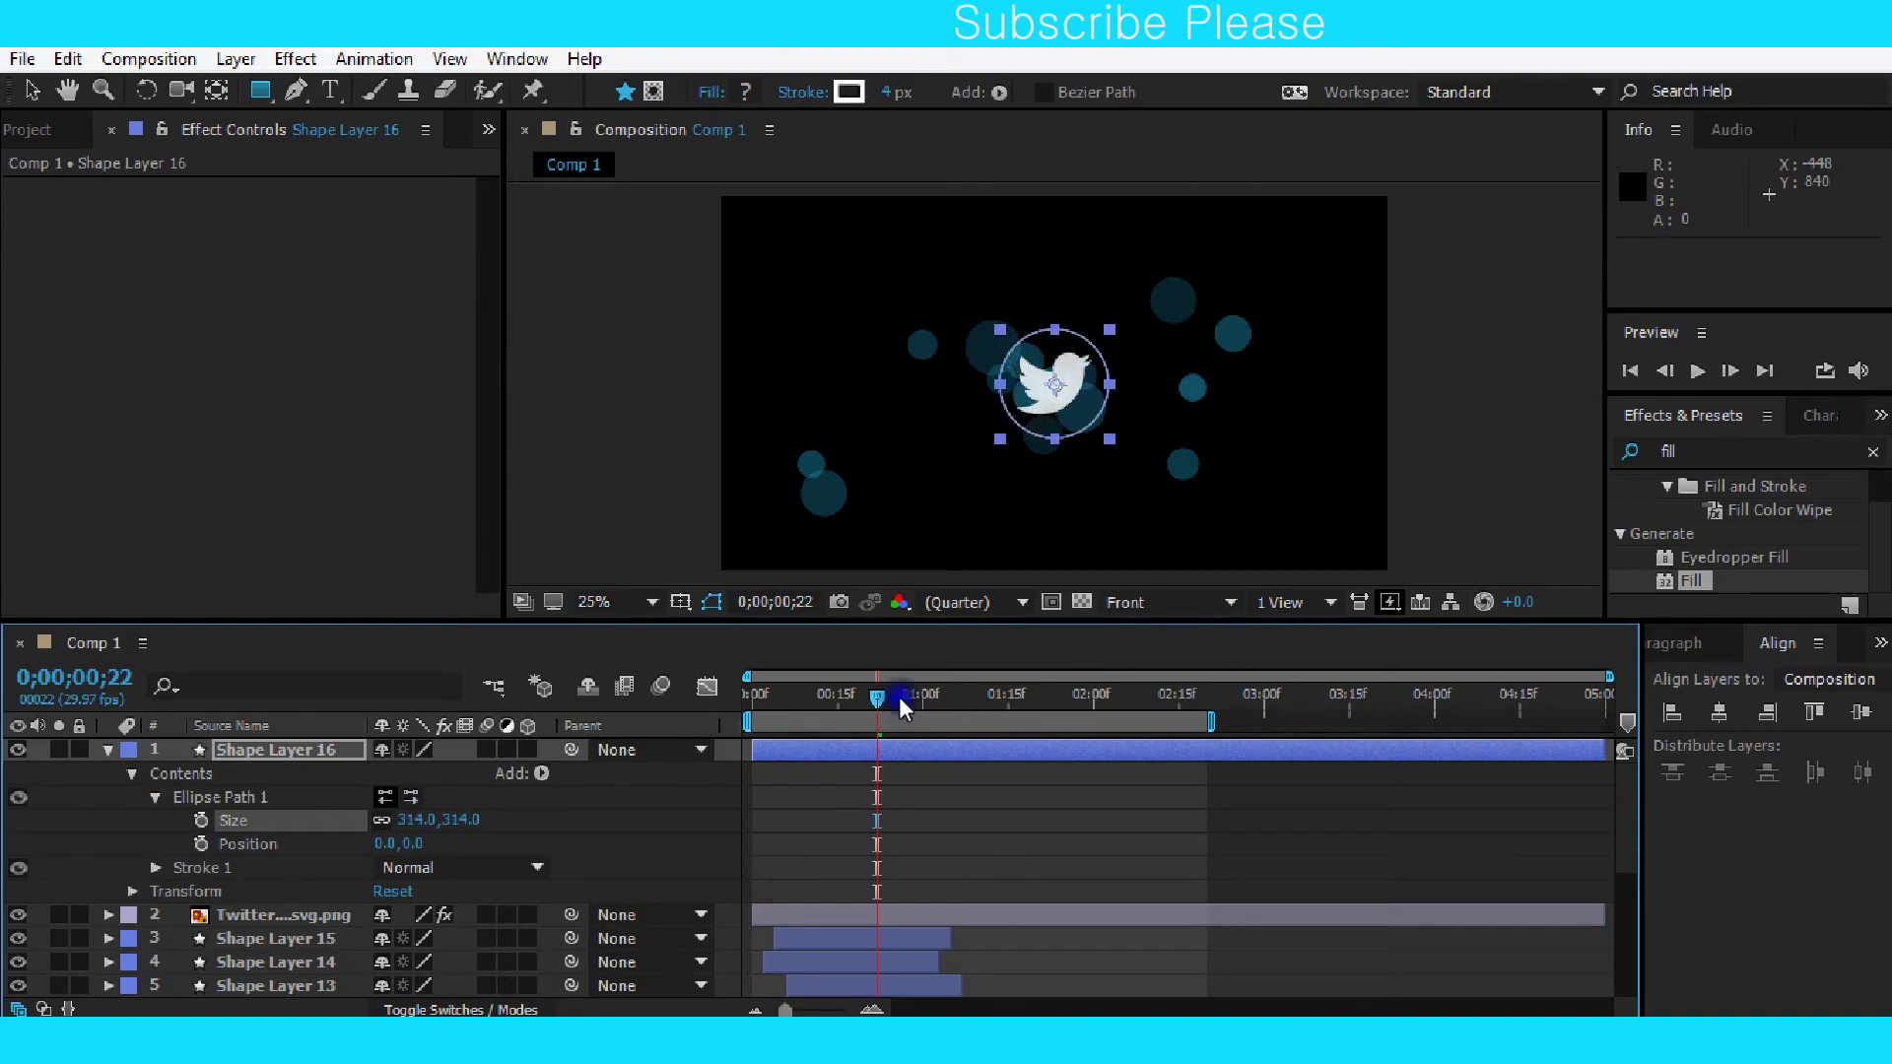
drag(884, 697, 923, 697)
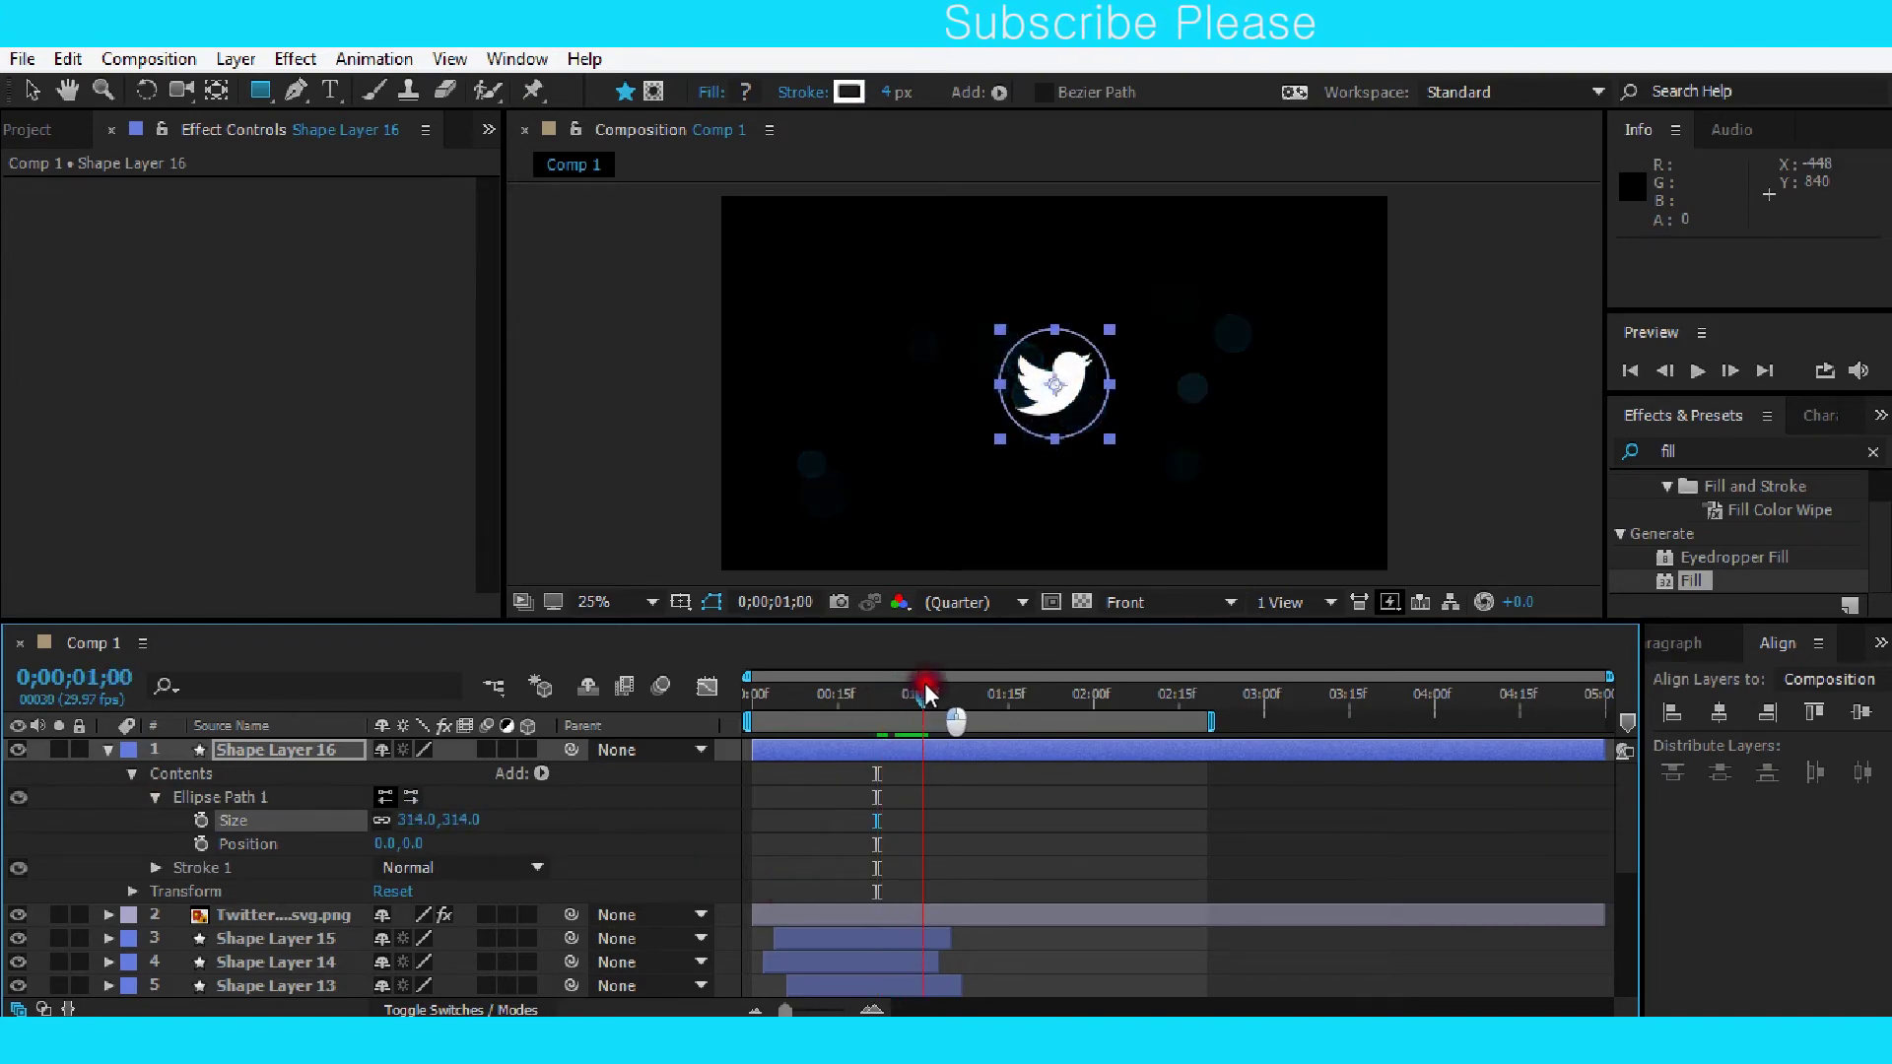
drag(423, 820, 467, 811)
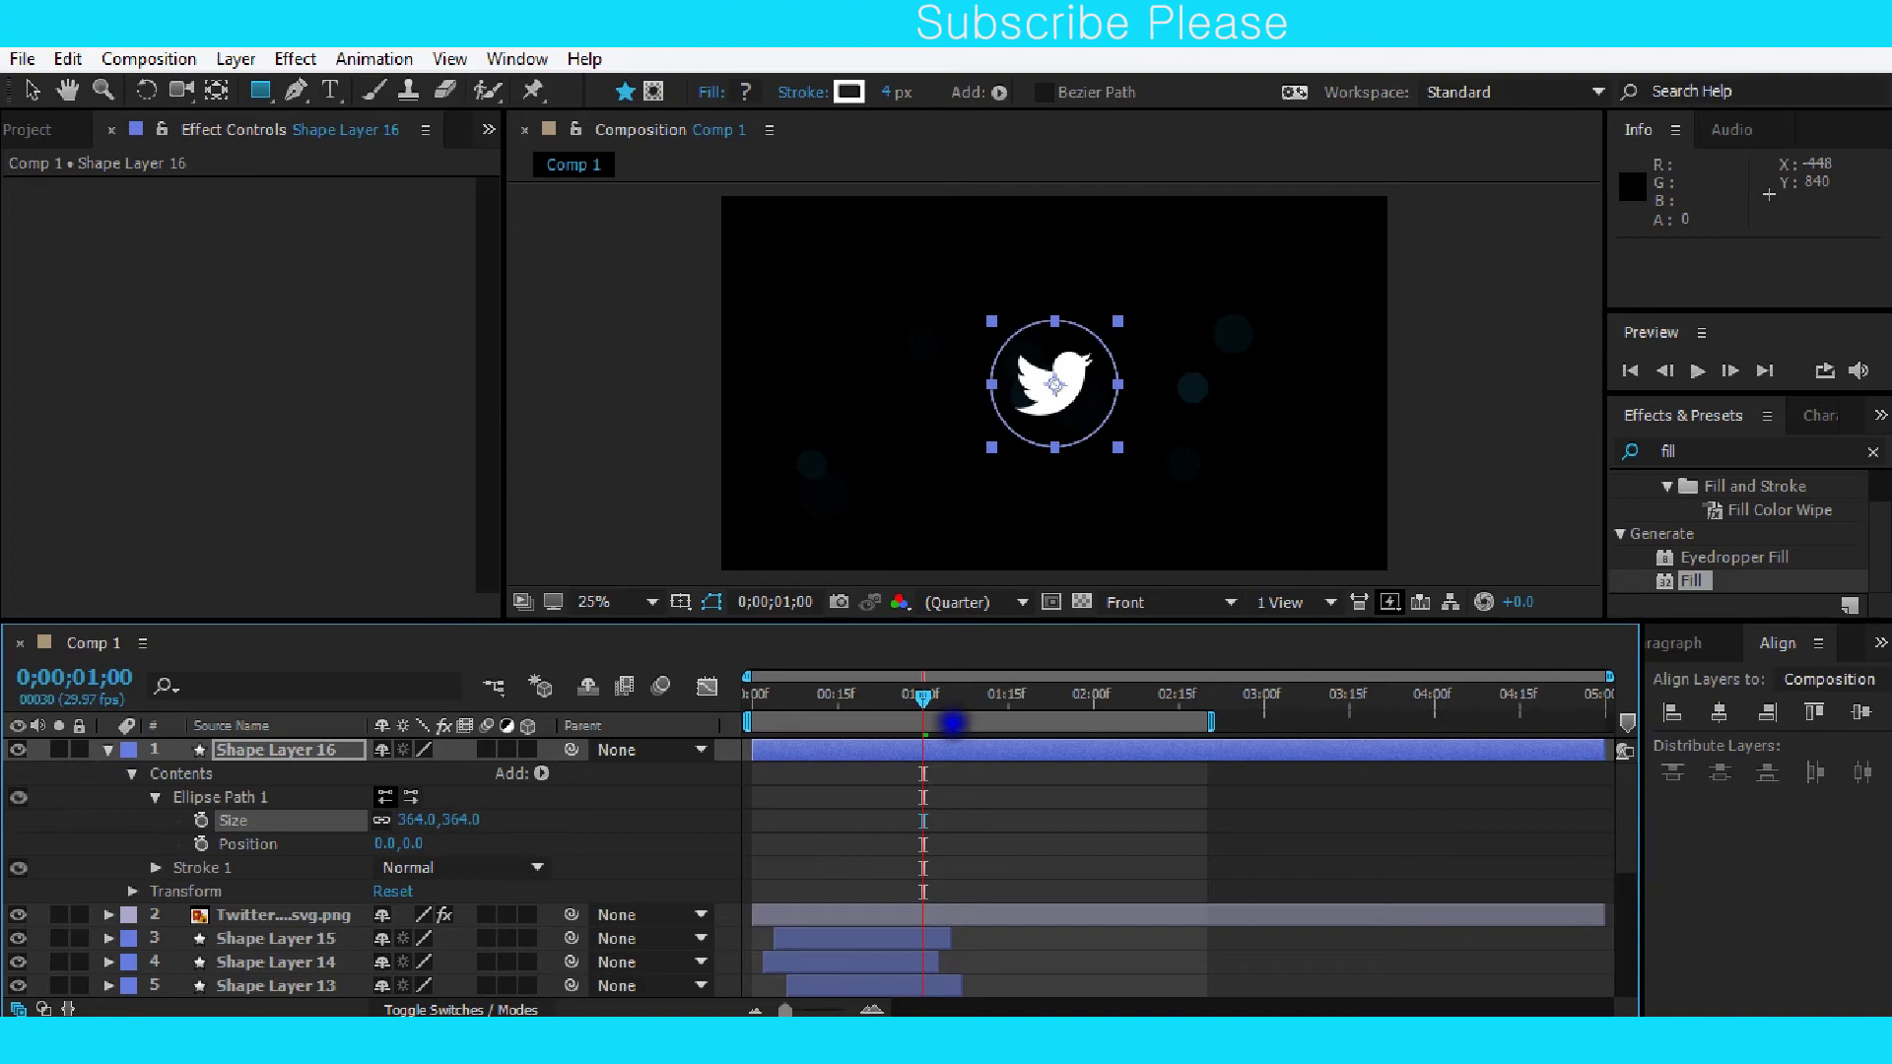
mouse_move(921, 696)
mouse_down()
mouse_move(875, 694)
mouse_move(929, 687)
mouse_up()
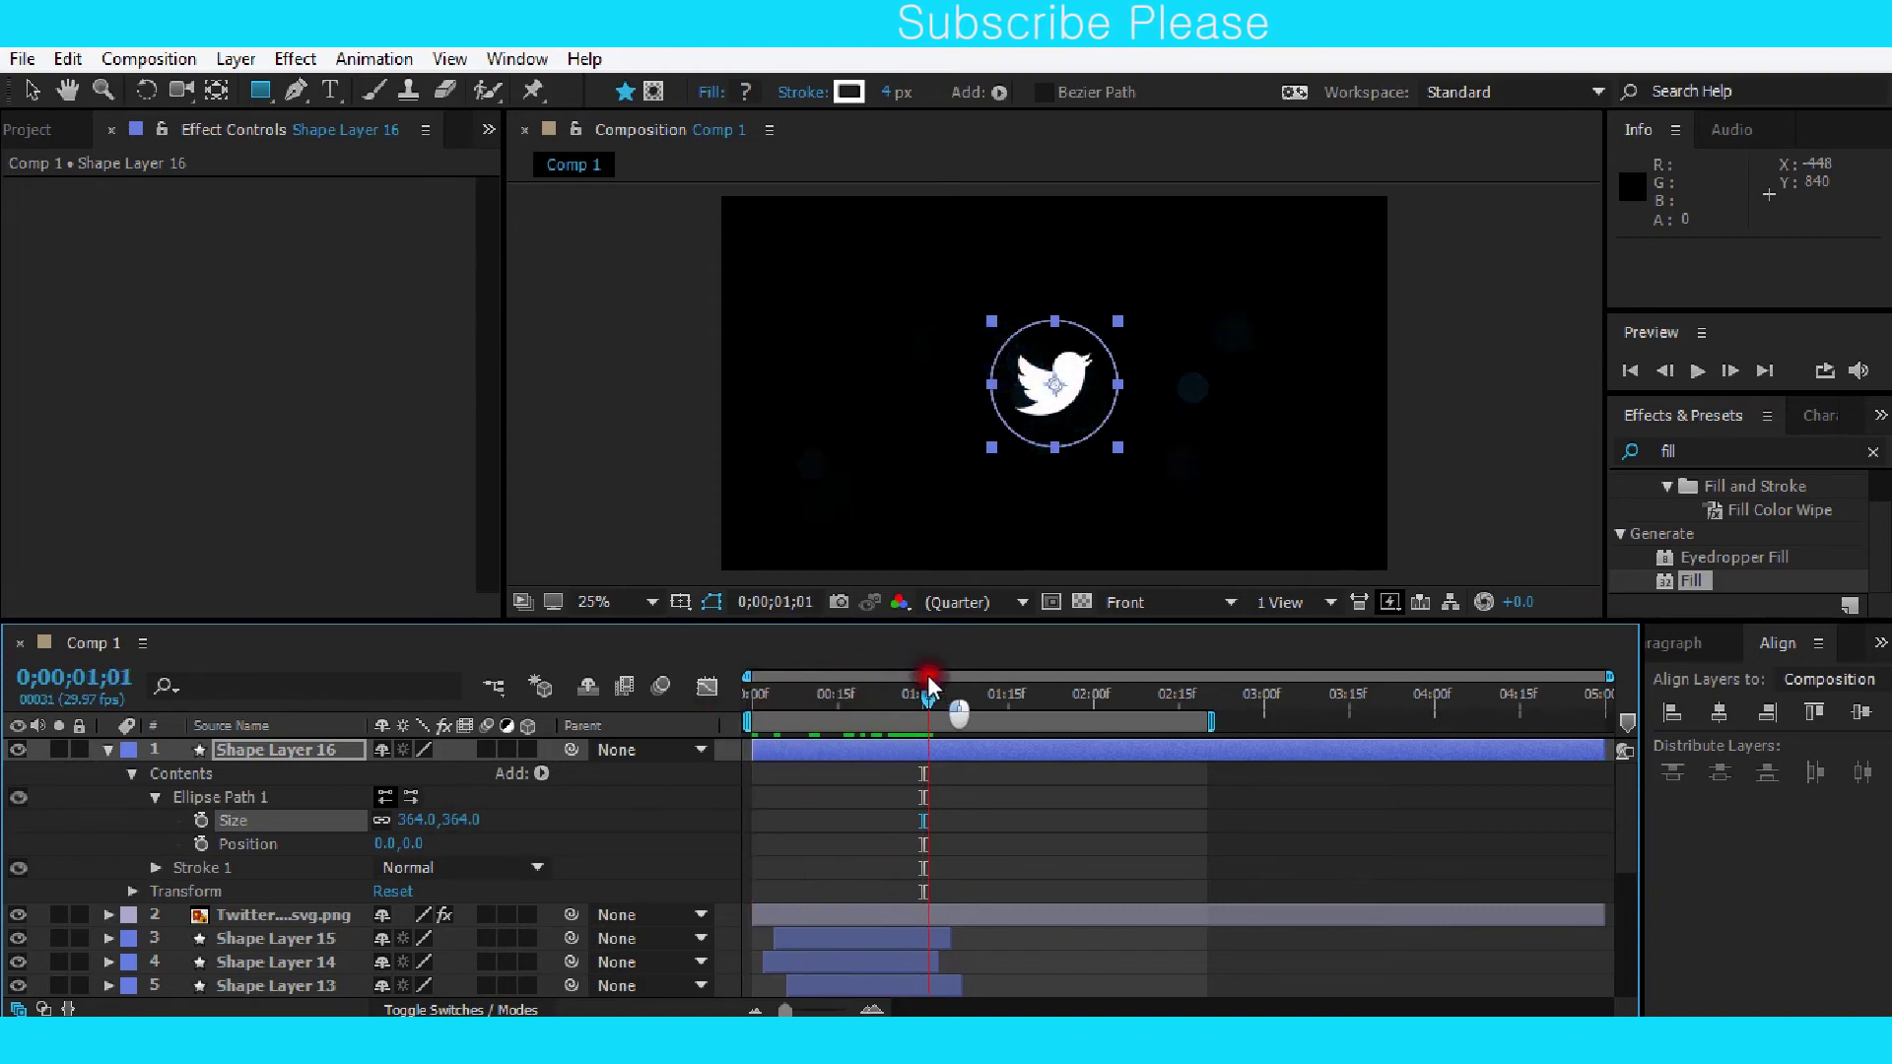
click(541, 773)
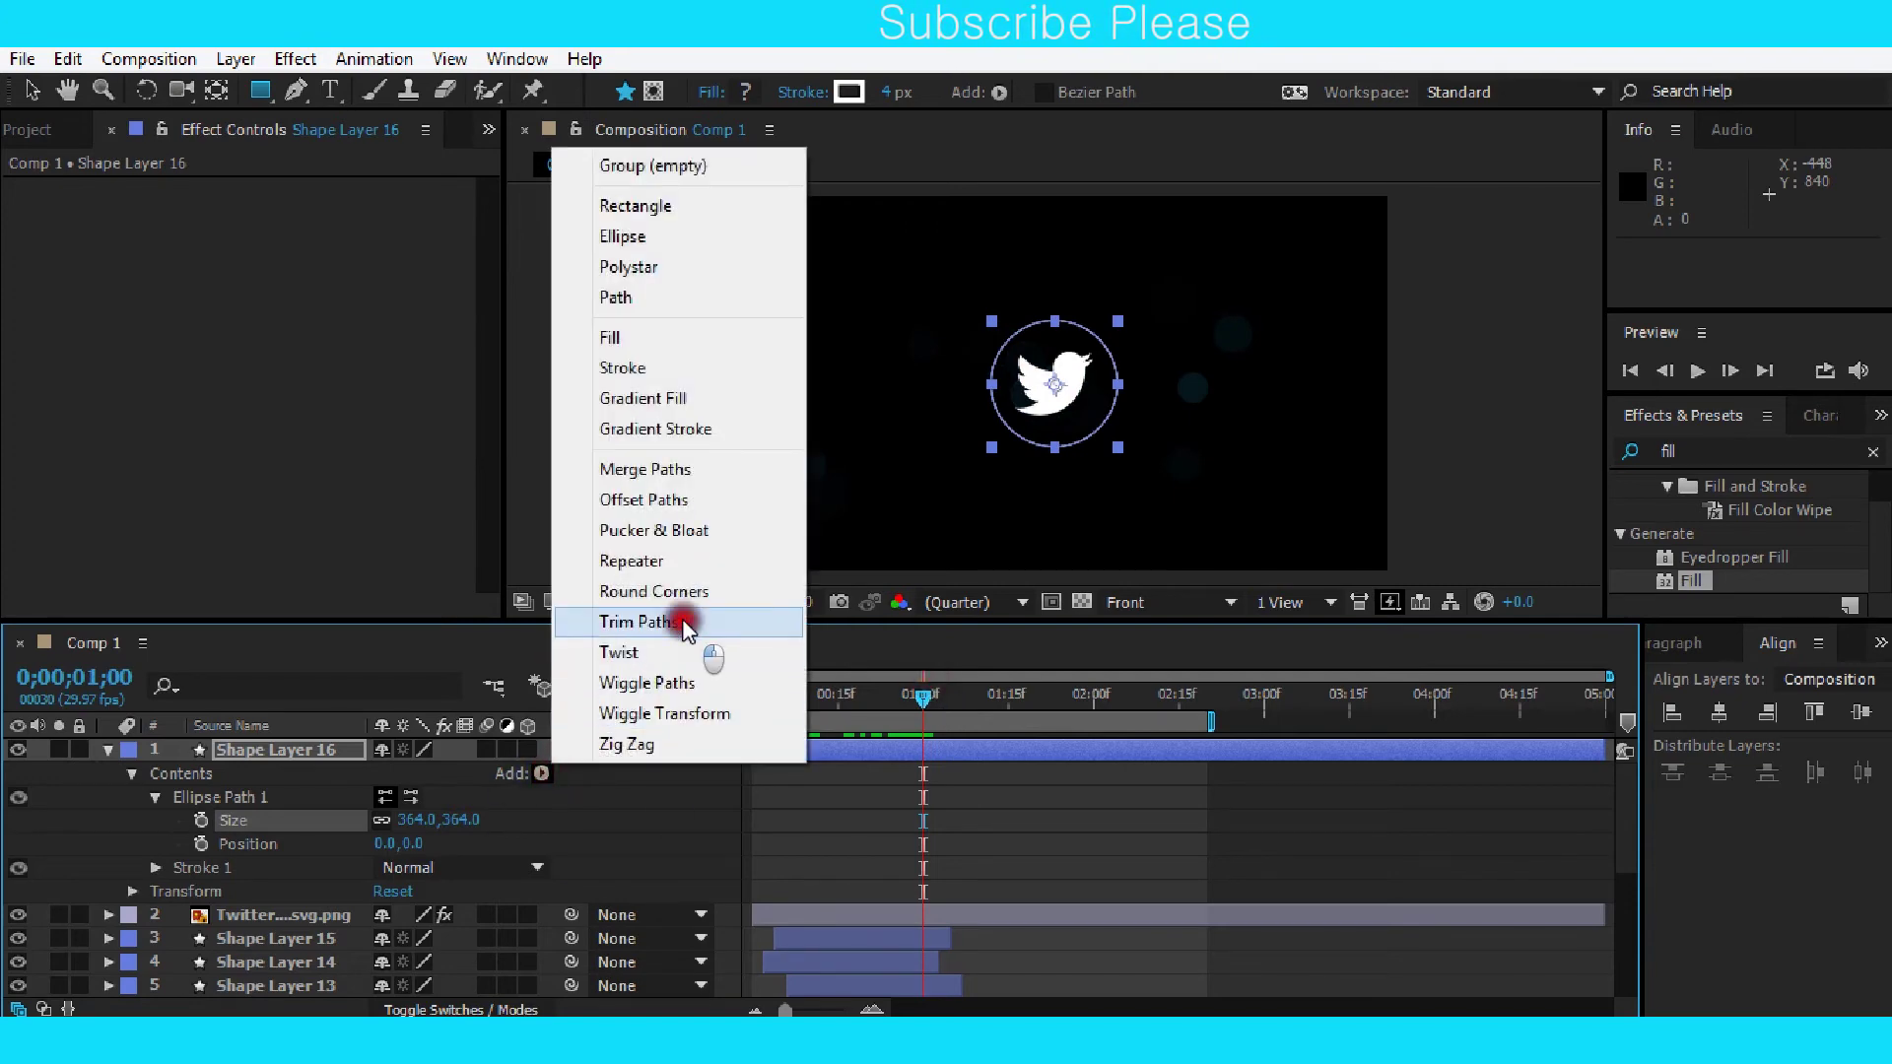
Add Trim Paths to the ring and keyframe End at 100% on frame 0.
click(685, 619)
click(159, 869)
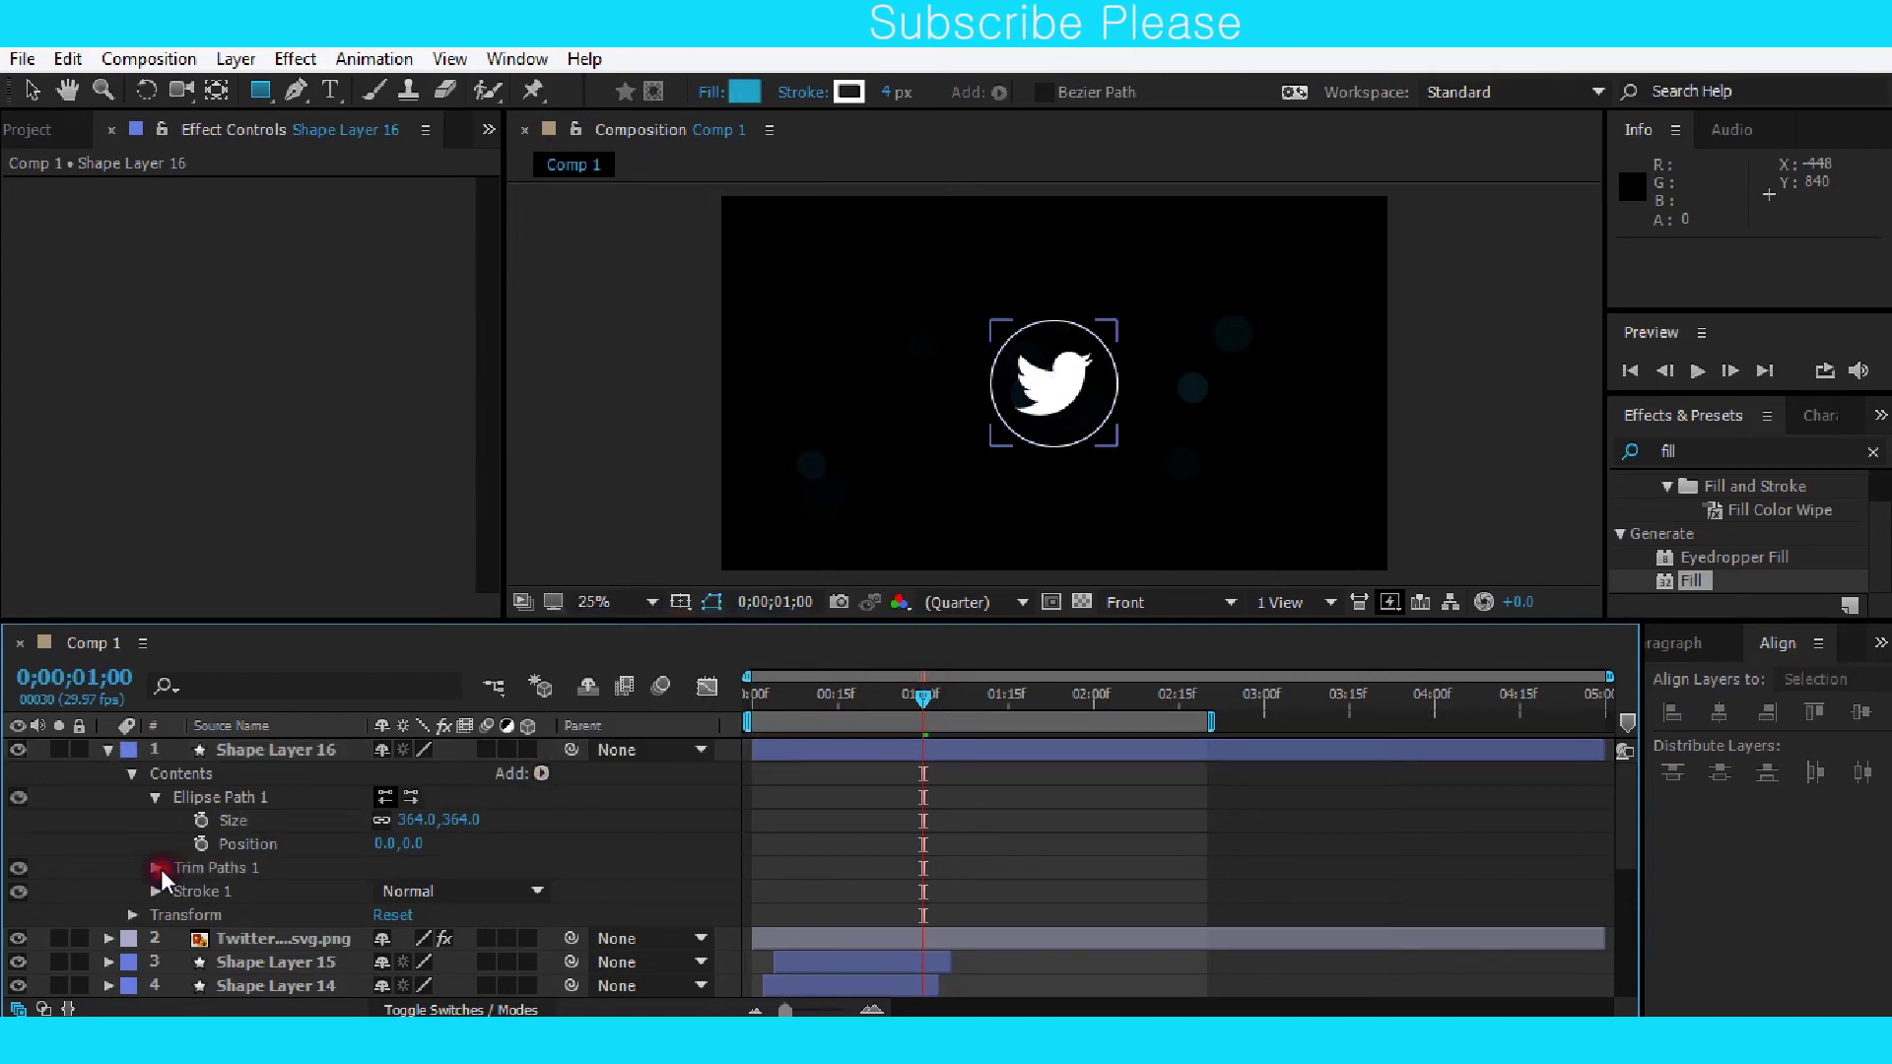
click(156, 868)
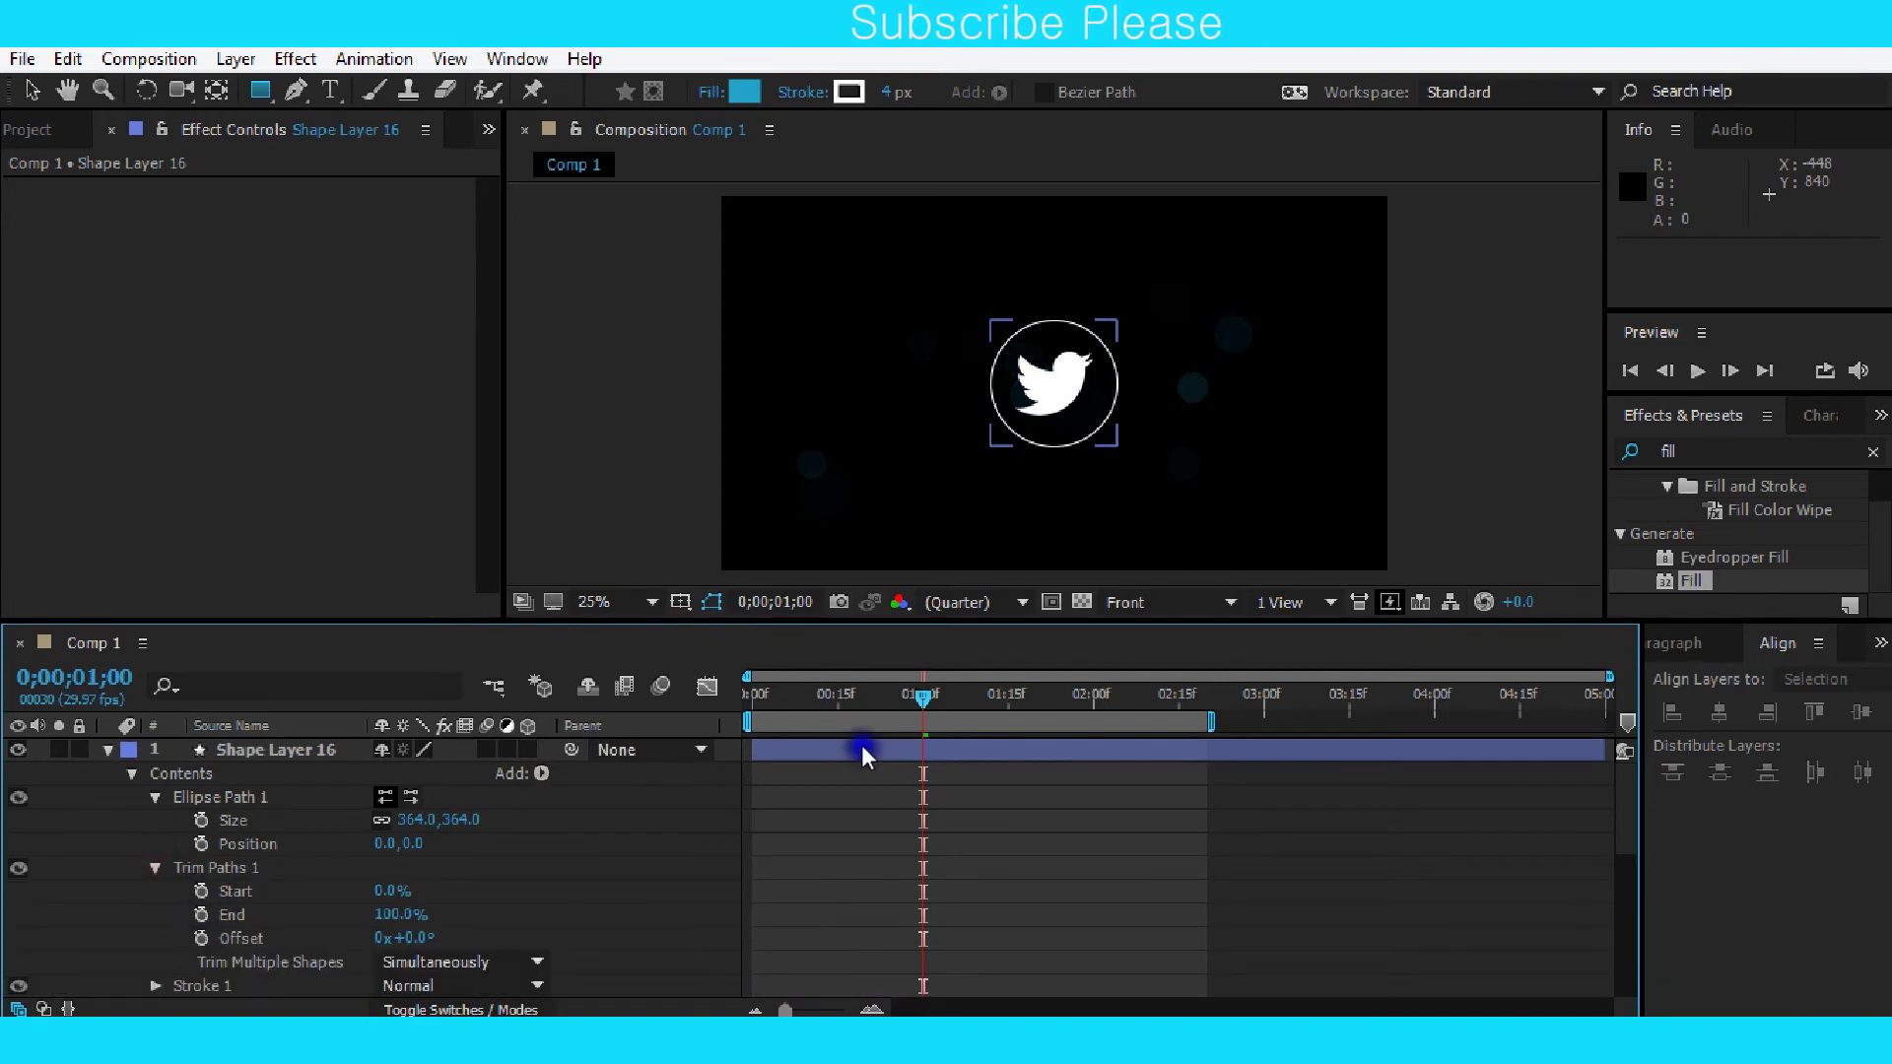
drag(922, 700, 752, 700)
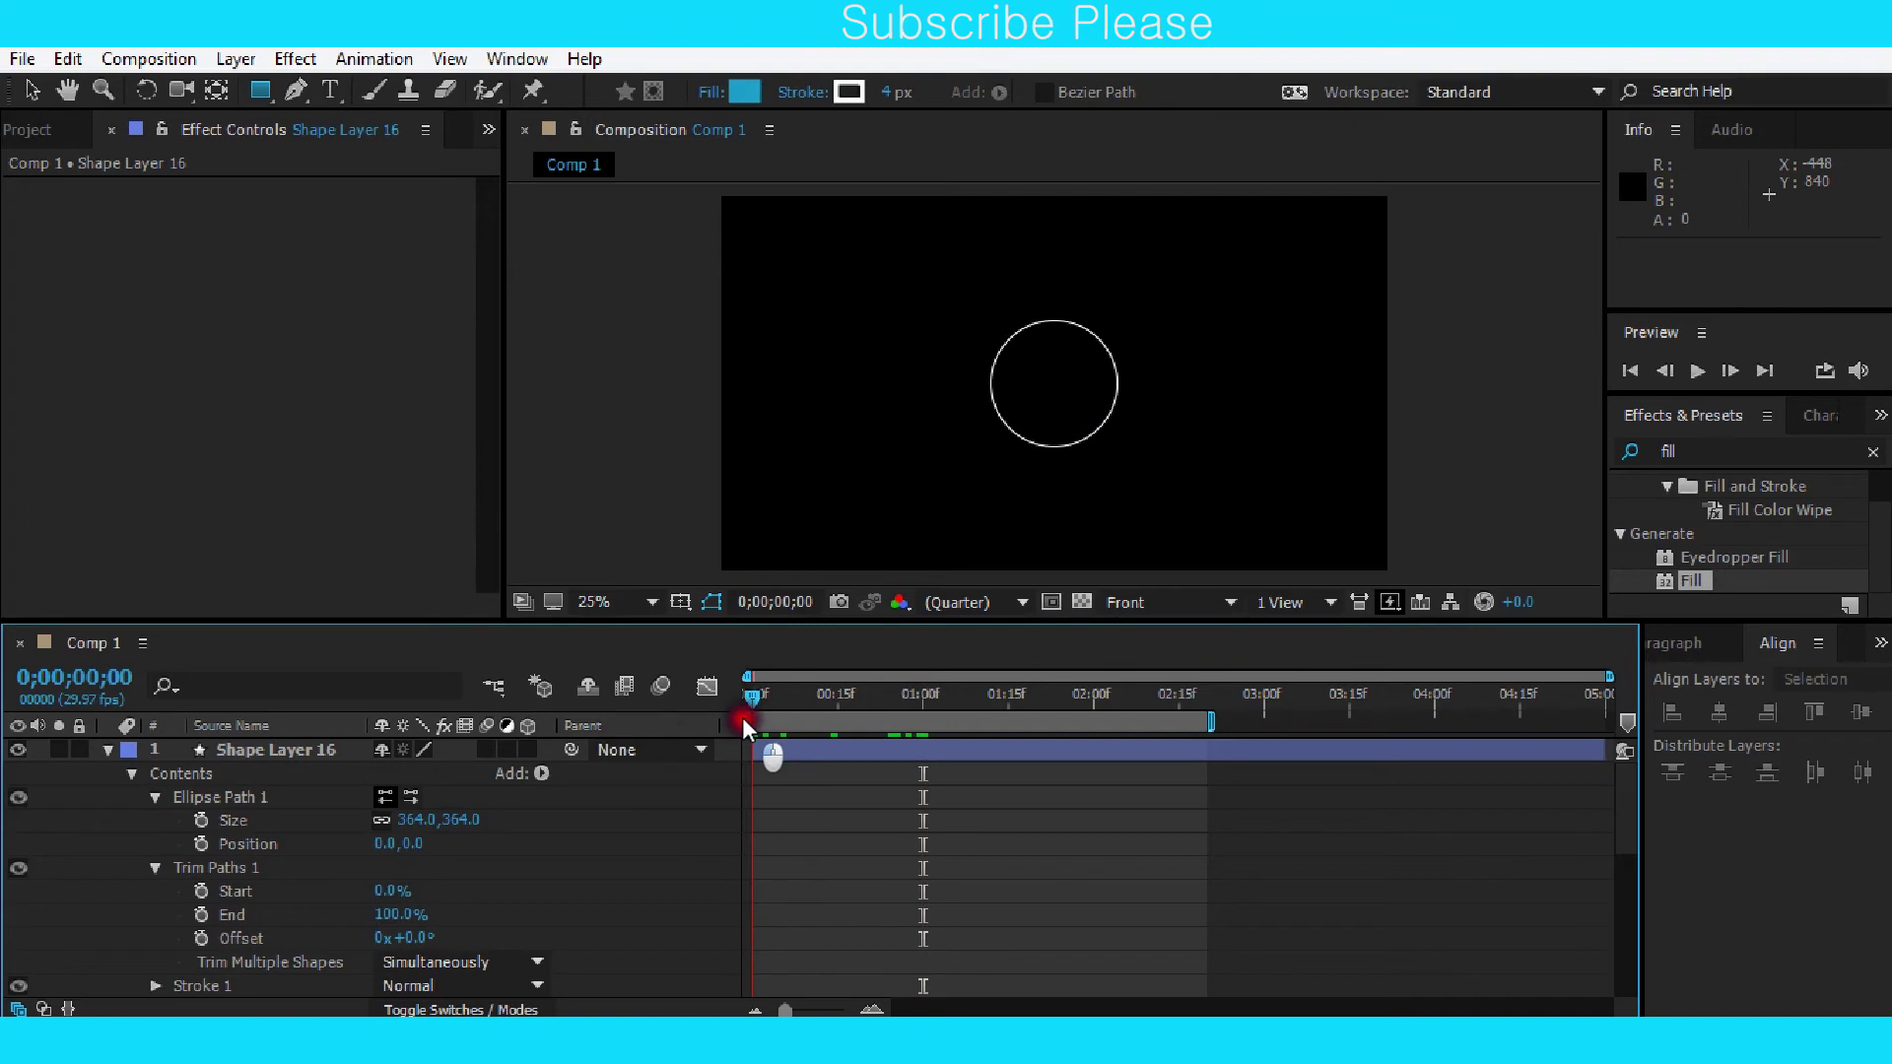
click(202, 915)
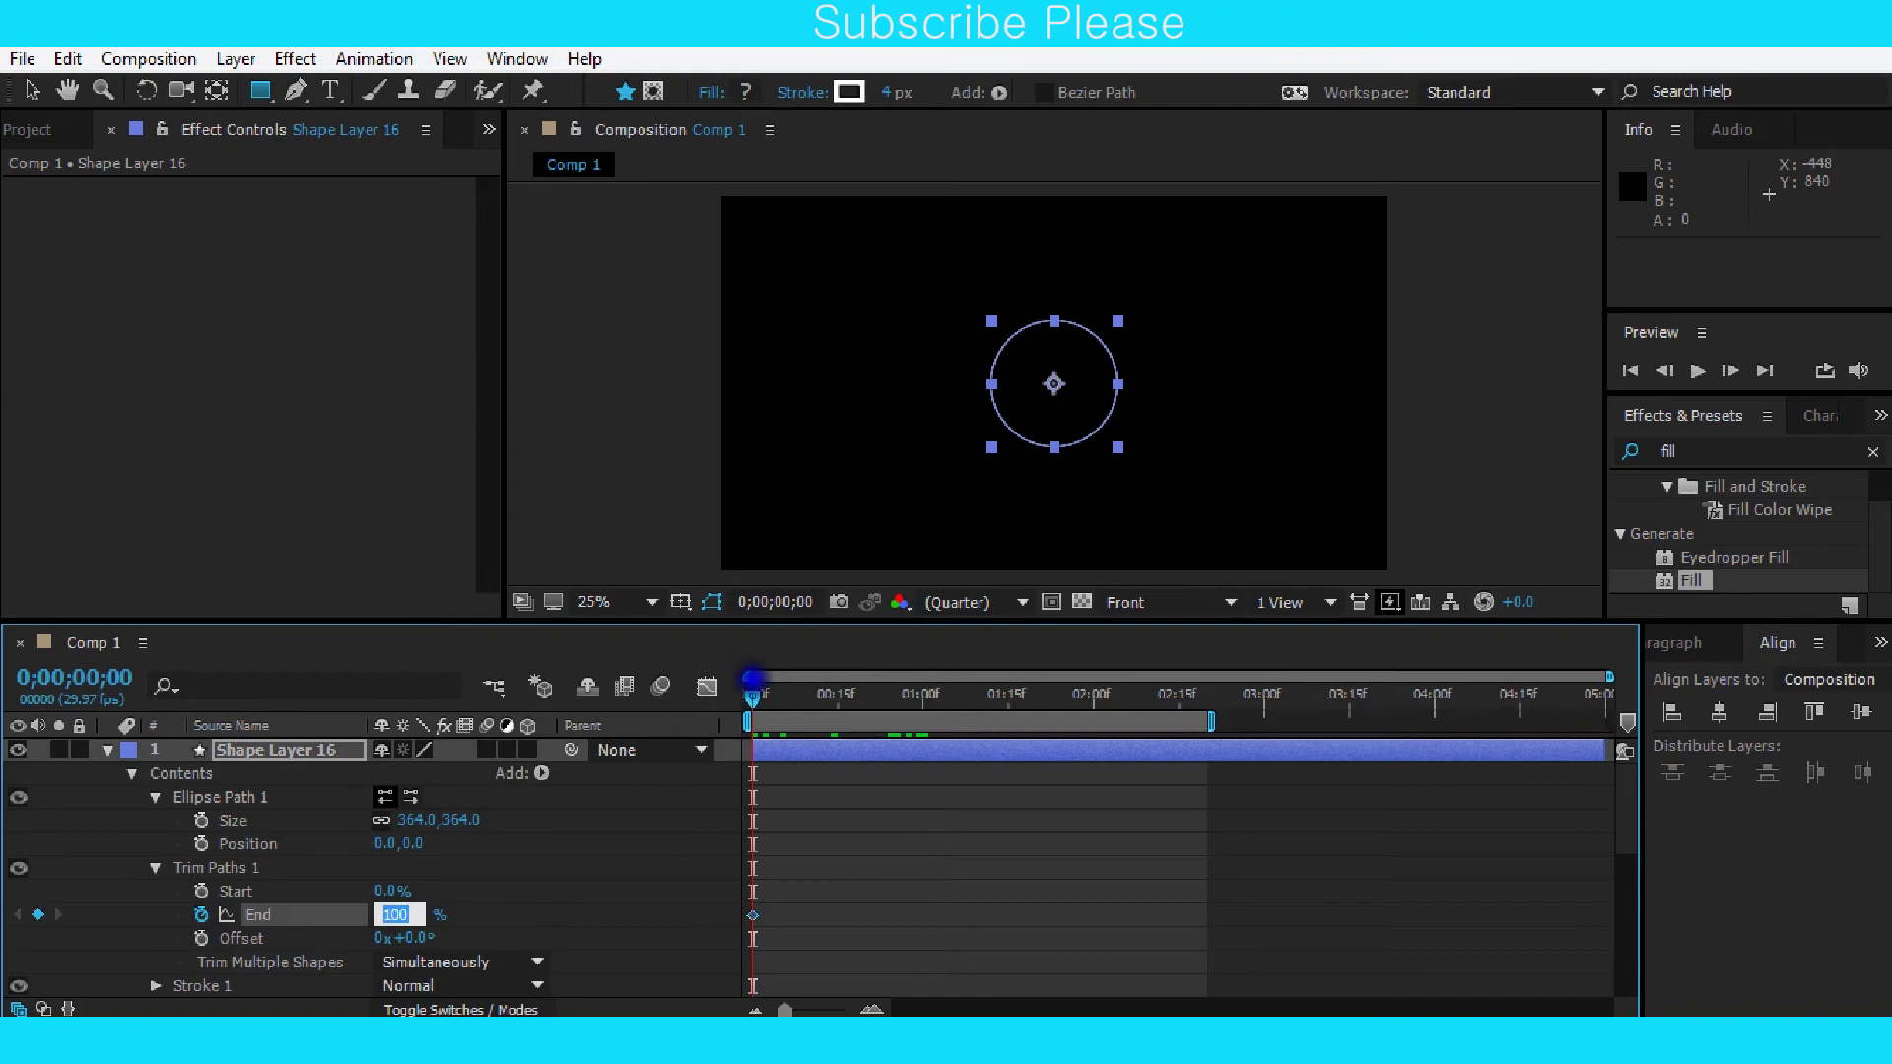
Set Trim End to 0% at one second and scrub through the ring animation.
drag(749, 702, 921, 712)
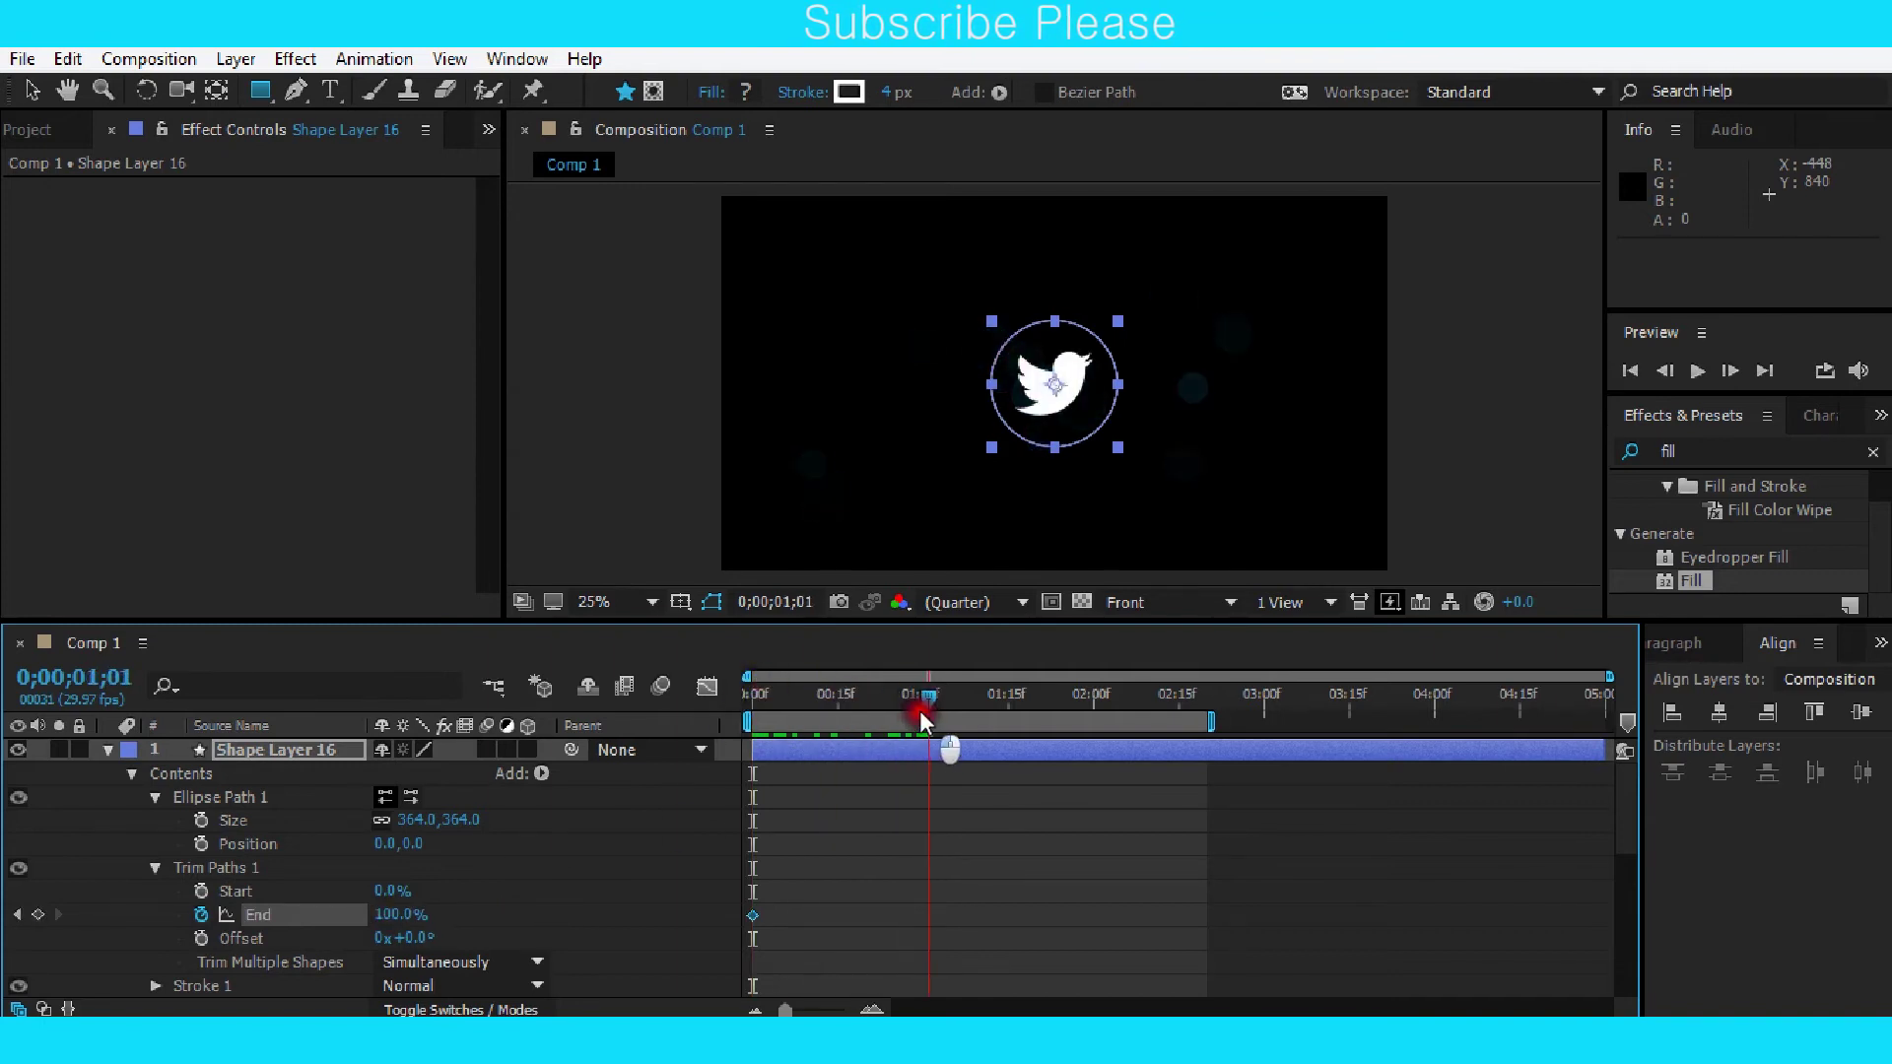
drag(399, 915, 199, 926)
click(1152, 880)
click(872, 703)
mouse_move(871, 703)
mouse_down()
mouse_move(778, 702)
mouse_move(902, 666)
mouse_move(740, 720)
mouse_up()
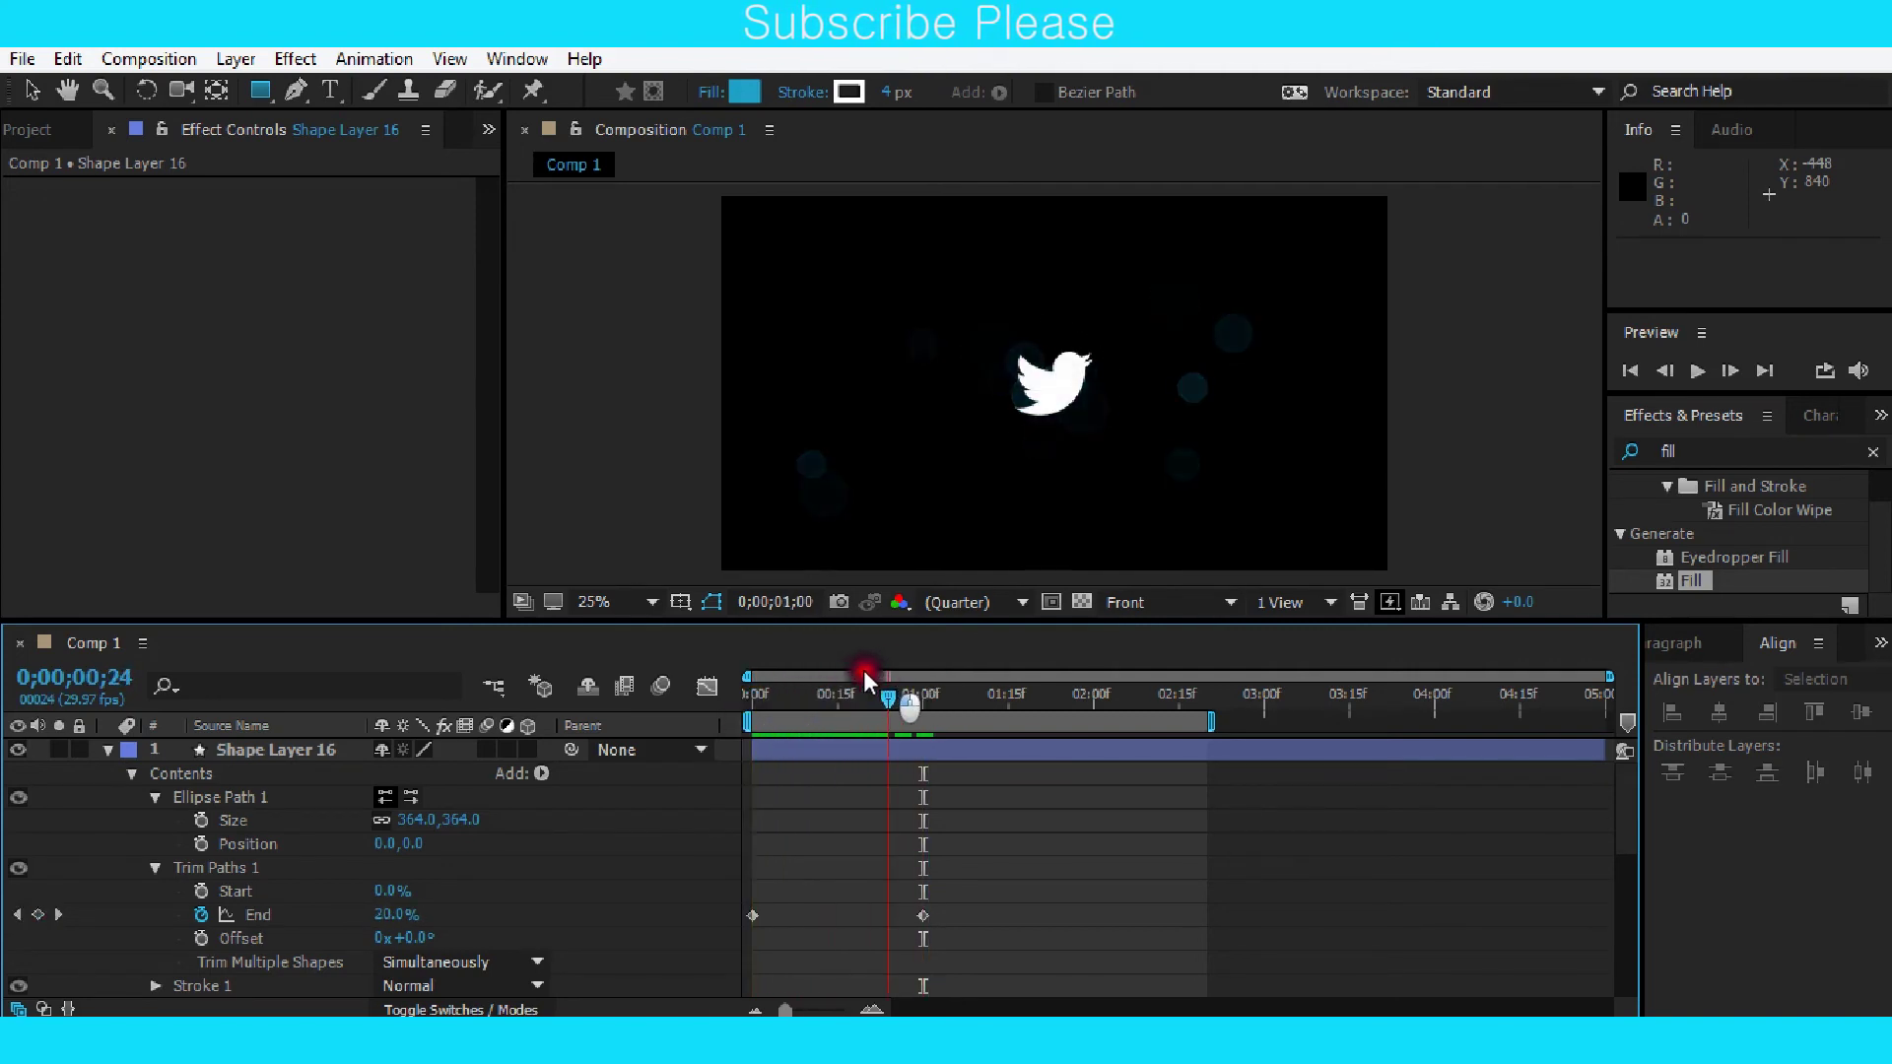
Keyframe Trim Start at 100% a few frames in and 0% at 1;06.
click(771, 719)
click(746, 907)
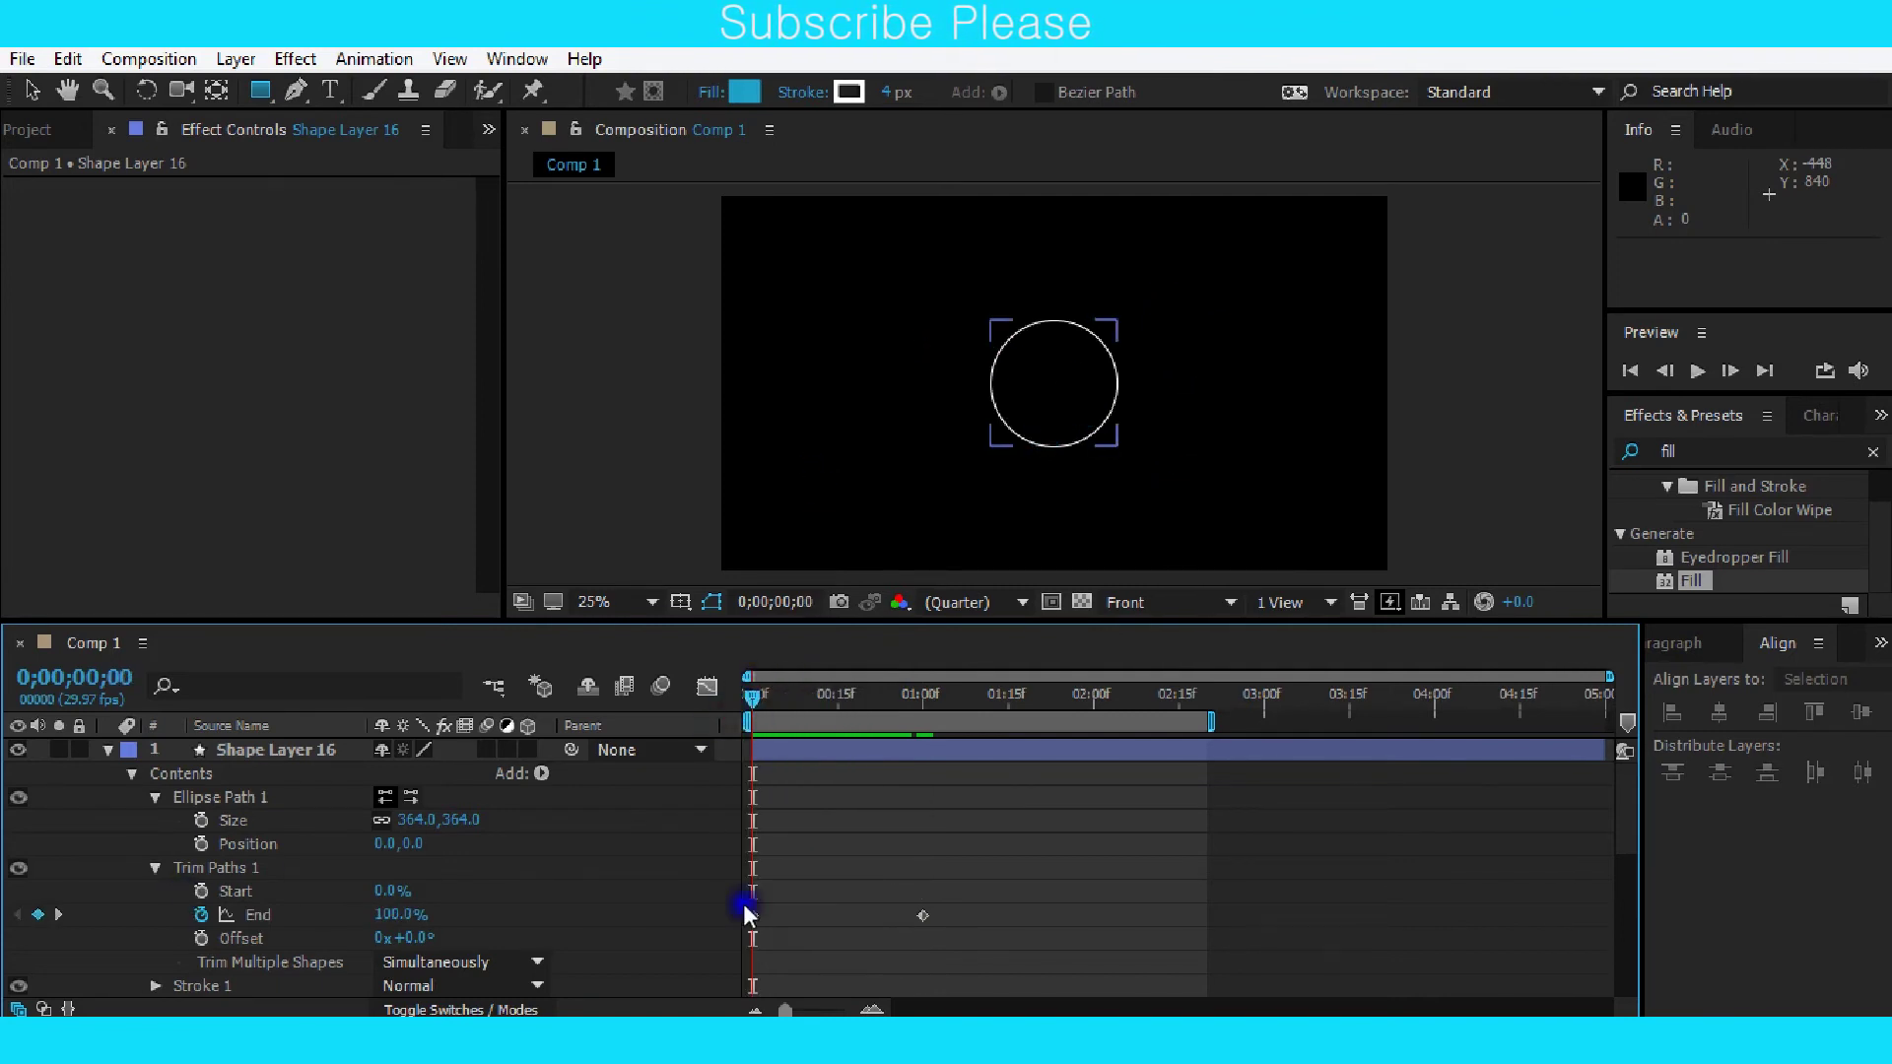
click(741, 724)
drag(749, 688, 776, 682)
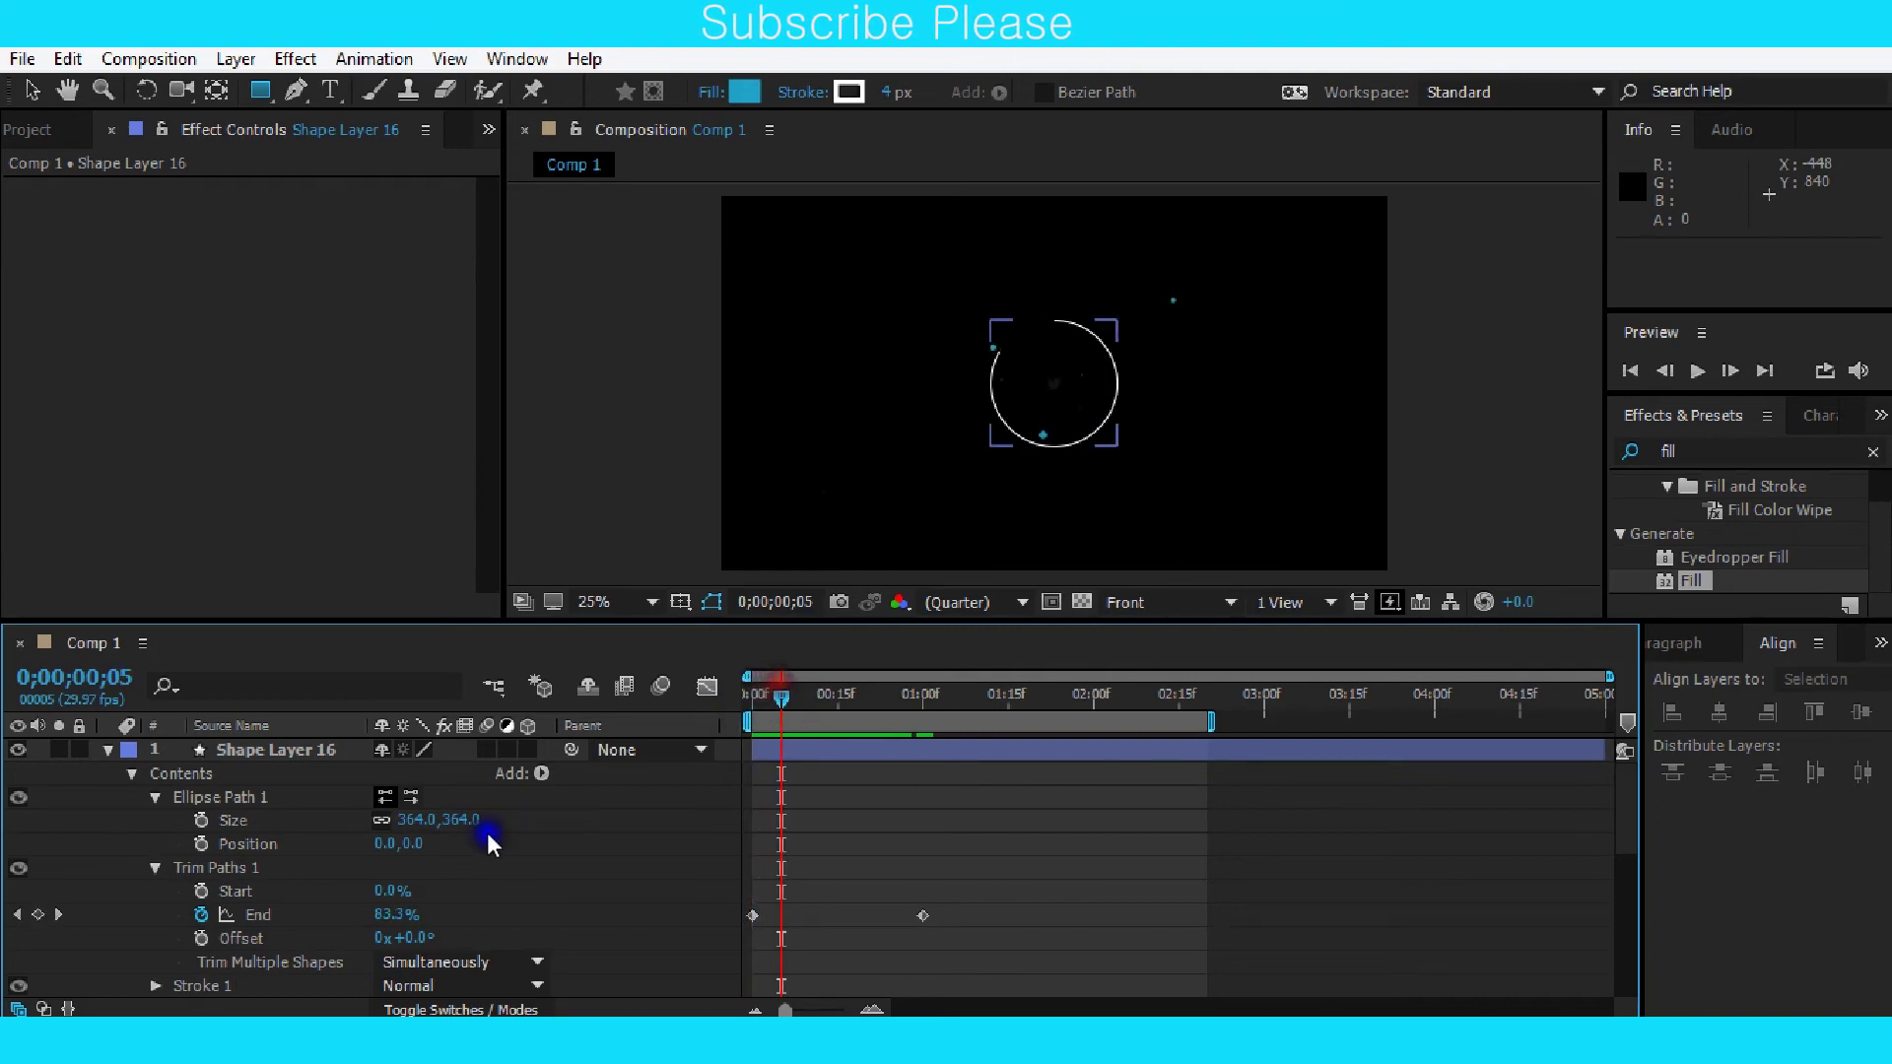
click(201, 891)
drag(394, 891, 722, 861)
drag(784, 696, 950, 706)
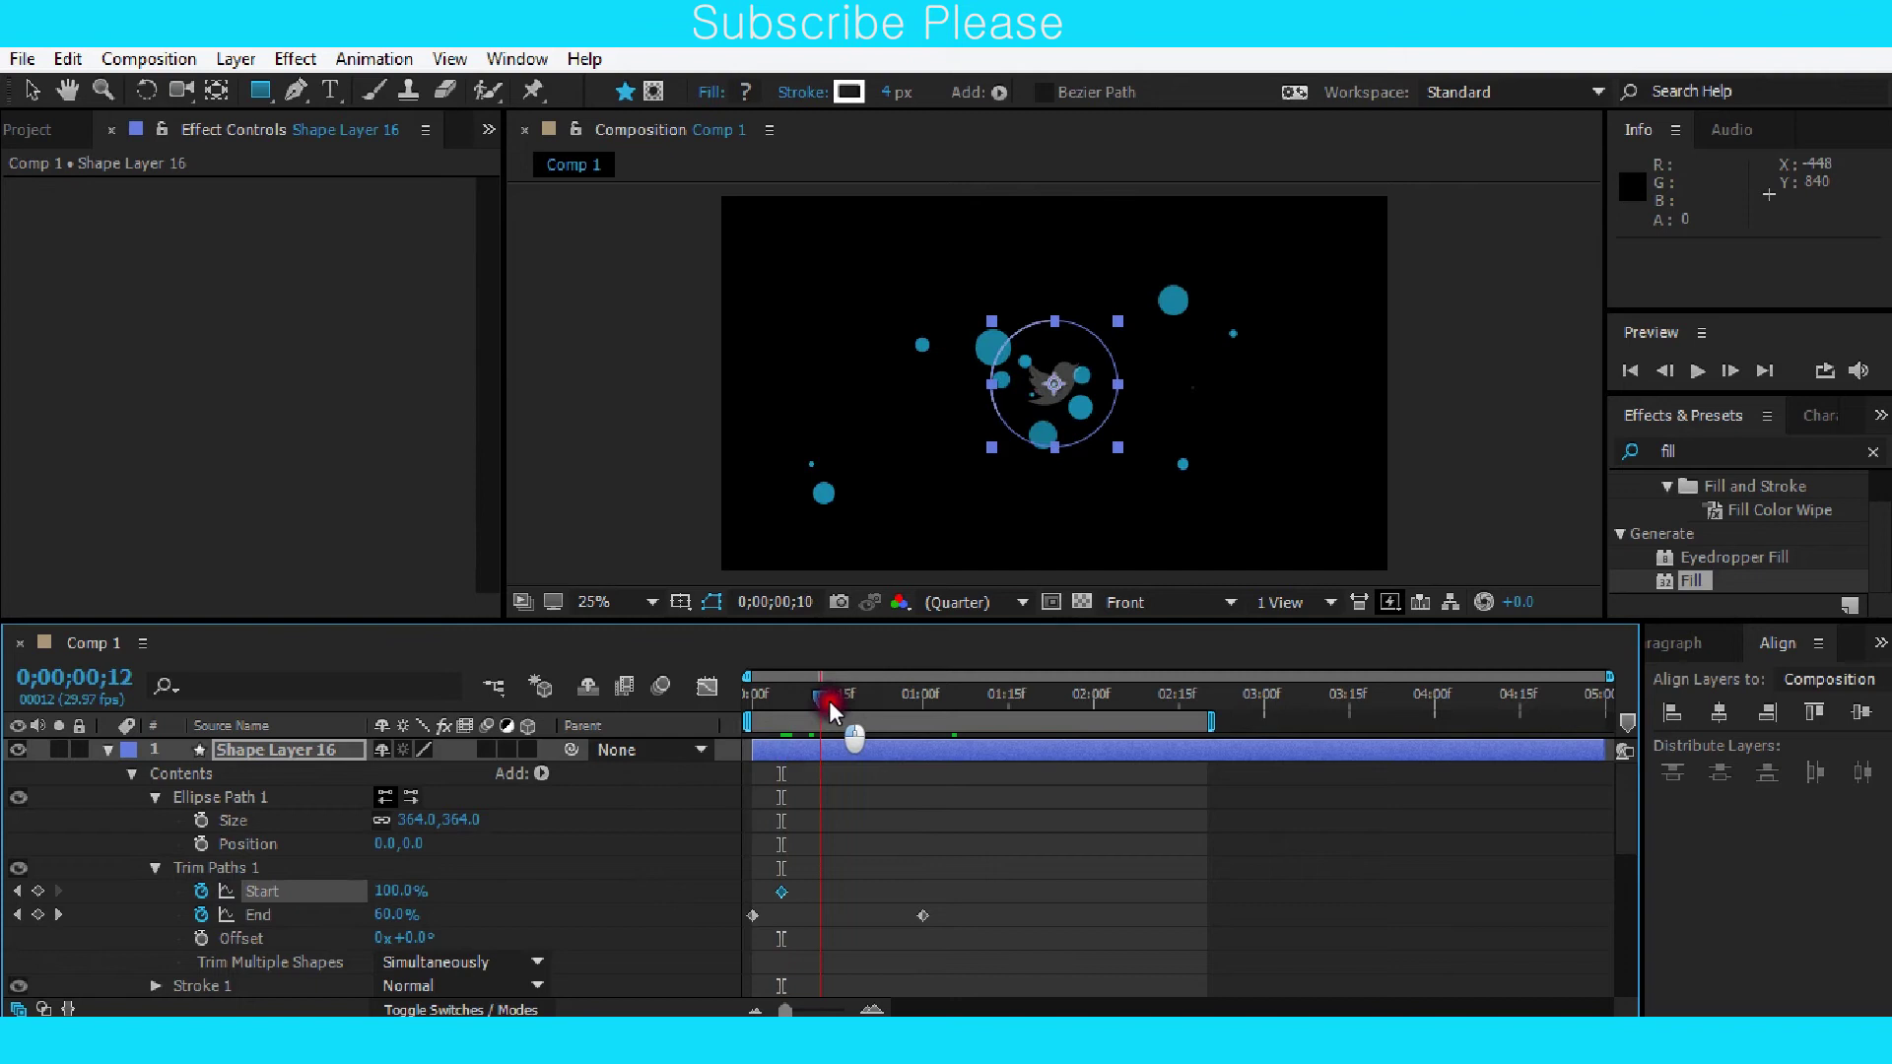
drag(950, 706, 956, 700)
click(400, 891)
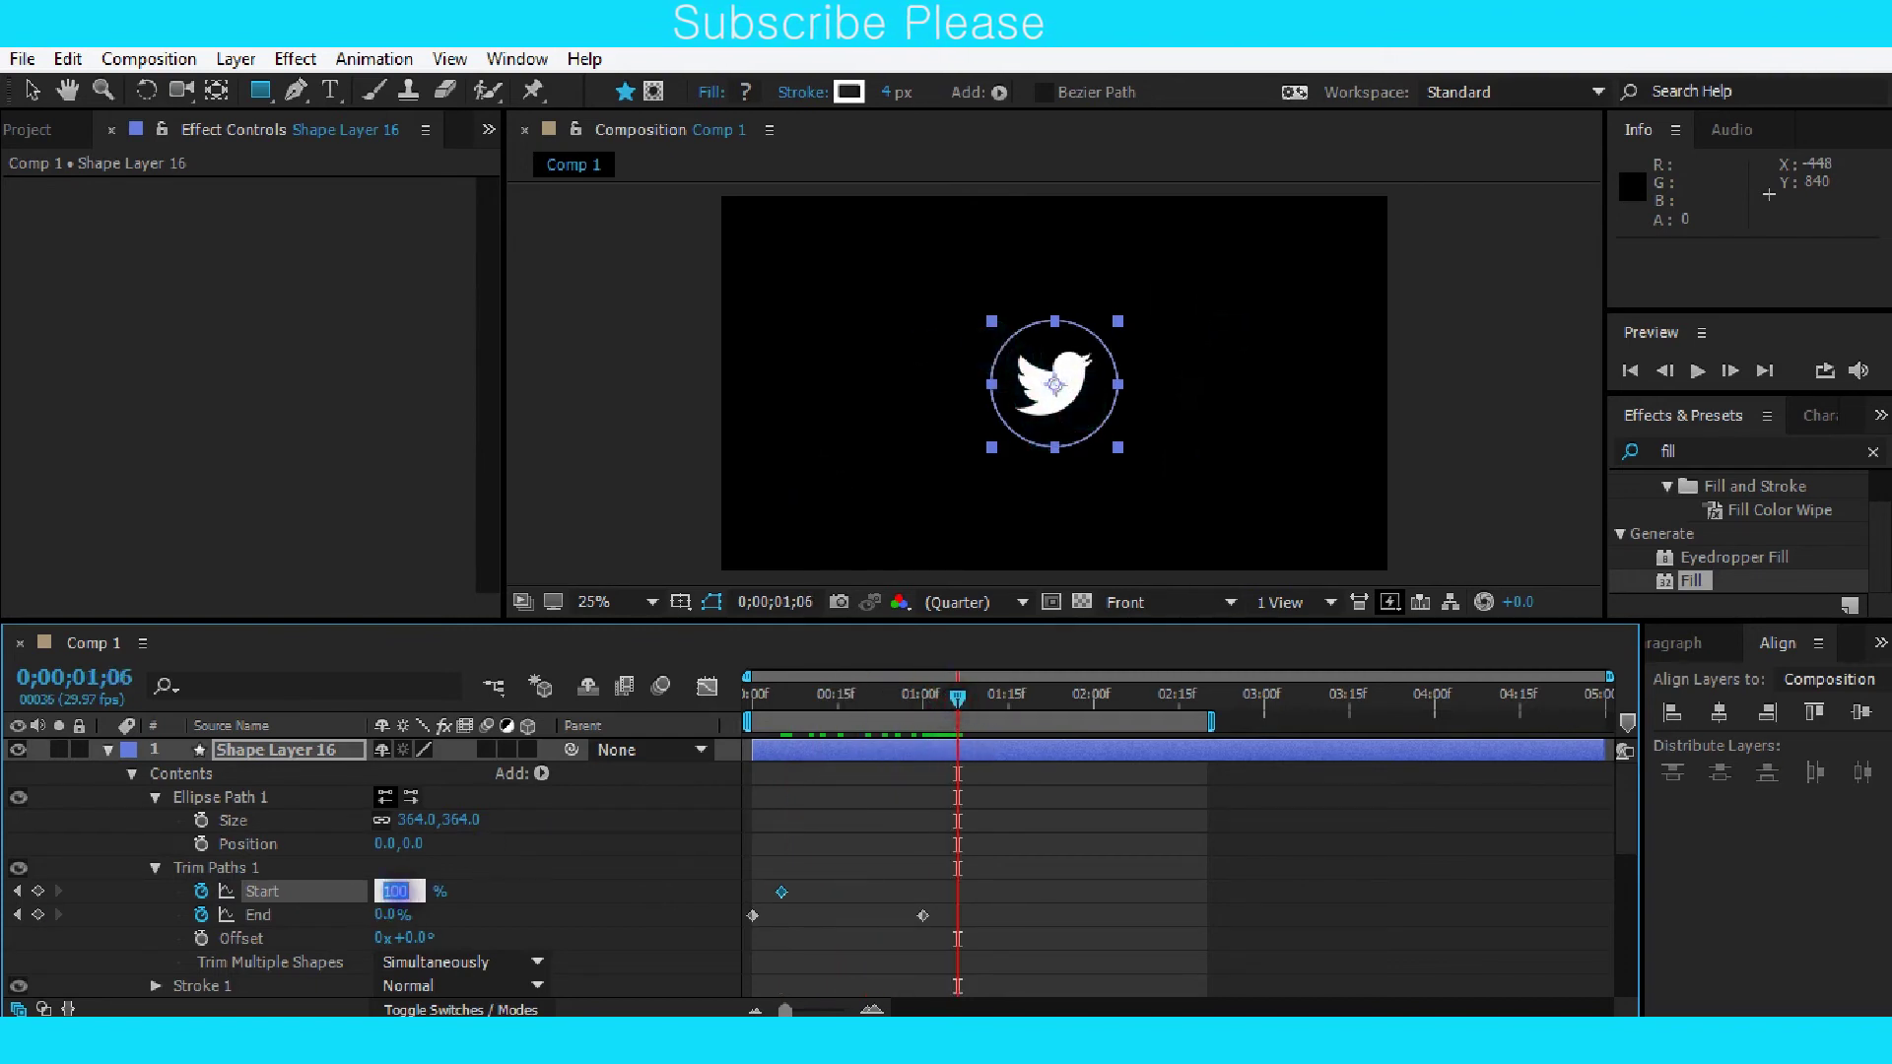
text(0)
key(Return)
Select all the trim keyframes and apply Easy Ease with F9.
click(1210, 884)
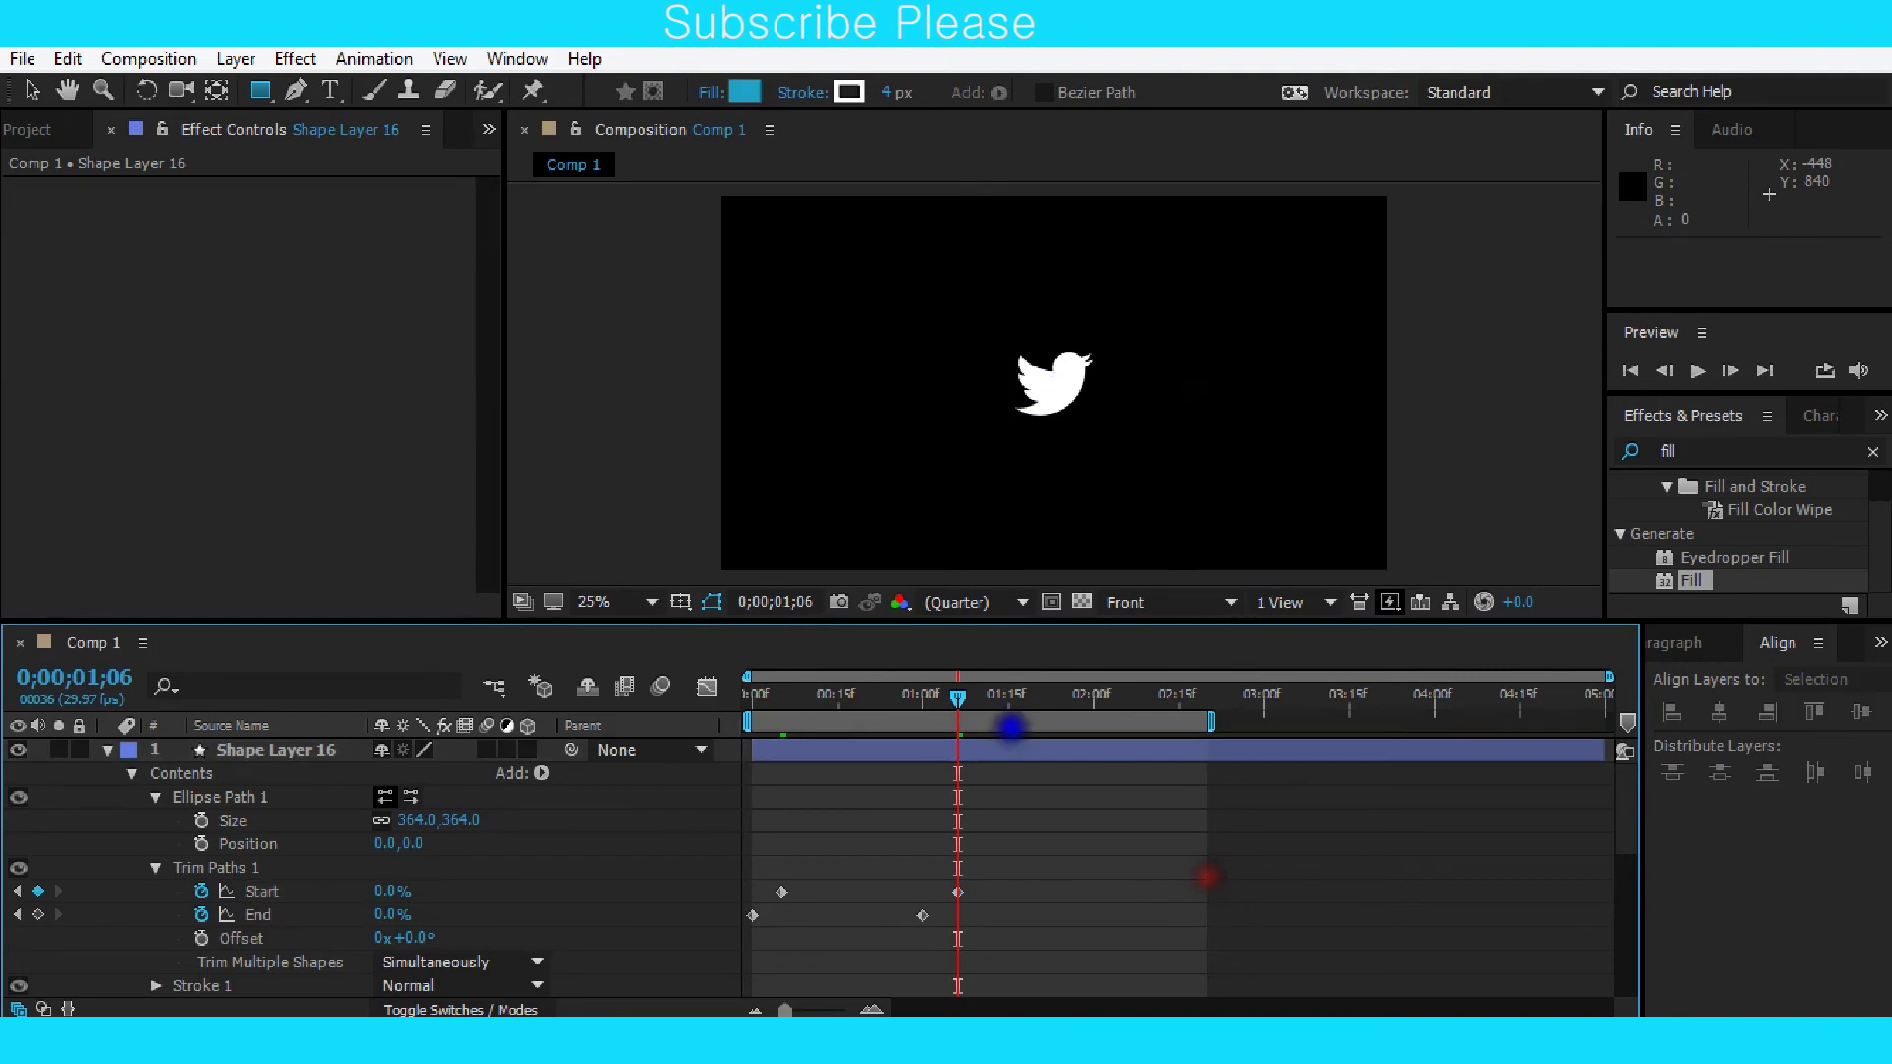
mouse_move(952, 702)
mouse_down()
mouse_move(691, 716)
mouse_move(878, 694)
mouse_move(694, 741)
mouse_move(942, 680)
mouse_up()
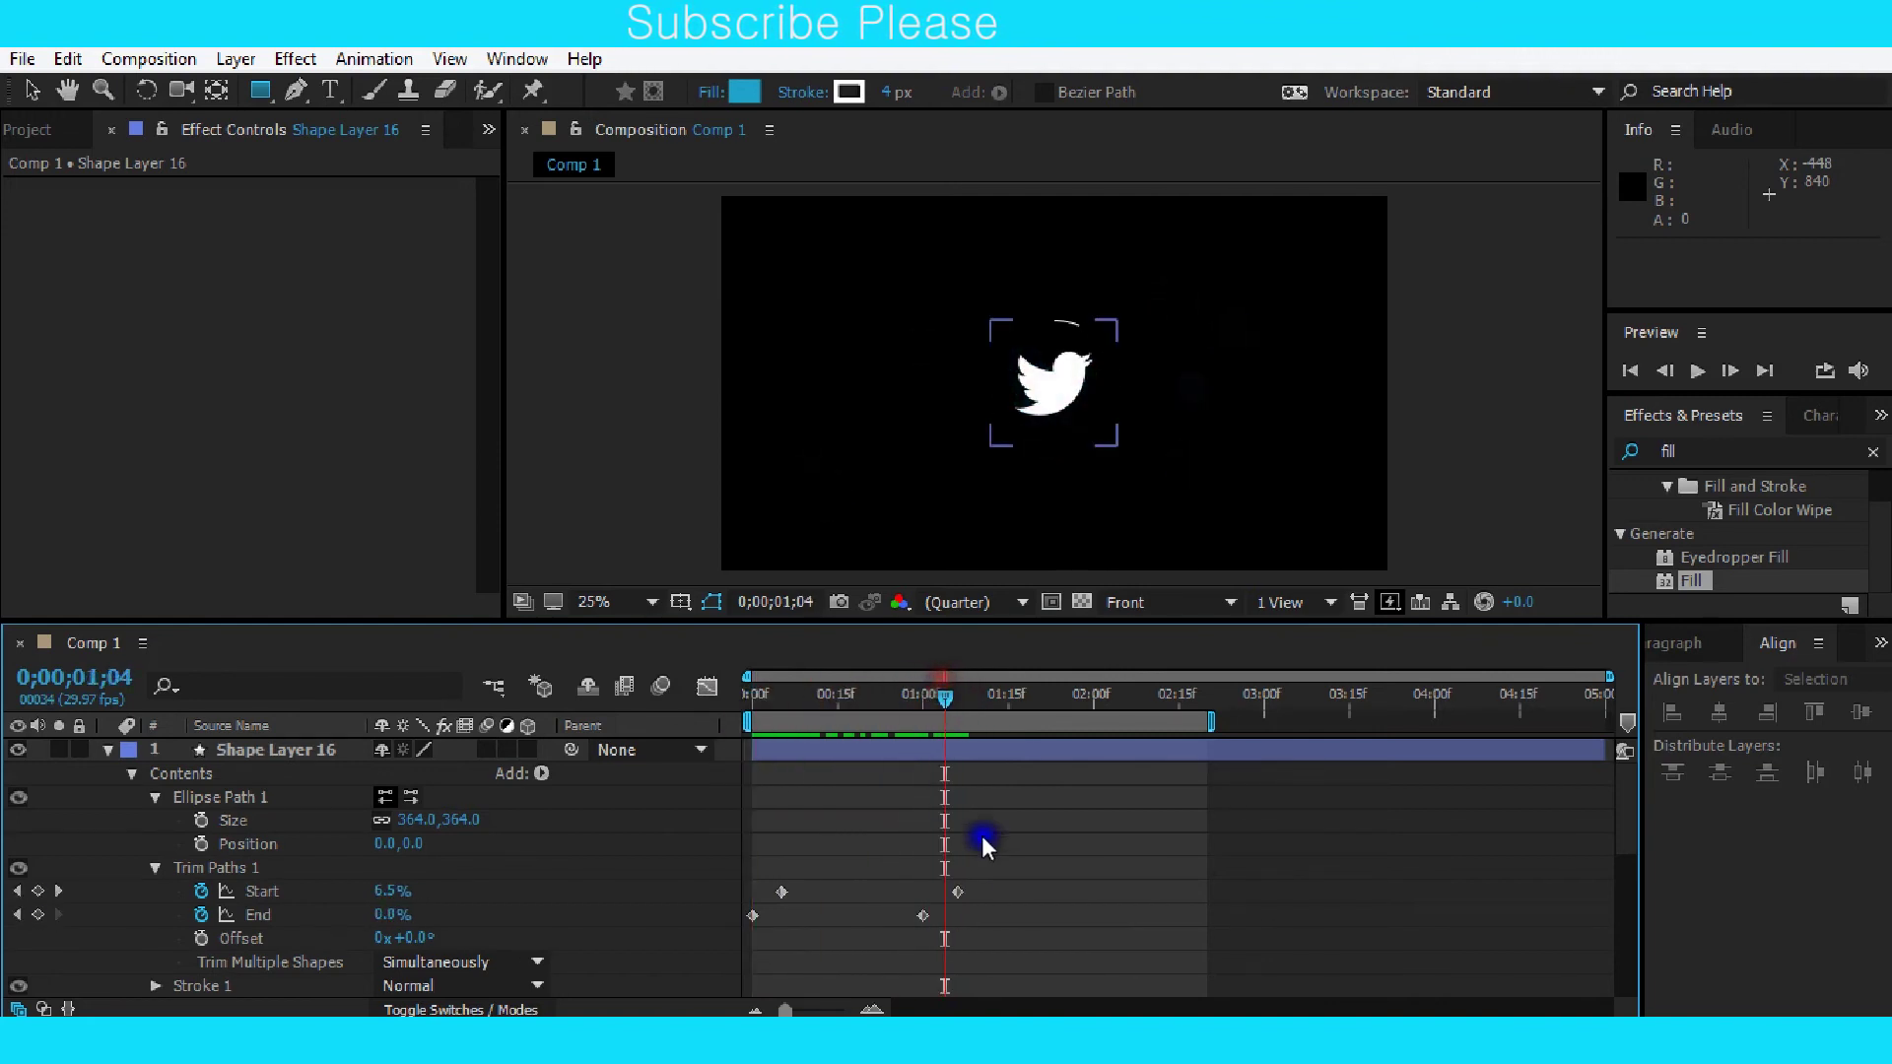
drag(1011, 865, 727, 971)
key(F9)
click(702, 688)
Drag the trim speed-curve handles to sharpen the ease so the ring sweeps quickly.
drag(1034, 744, 828, 776)
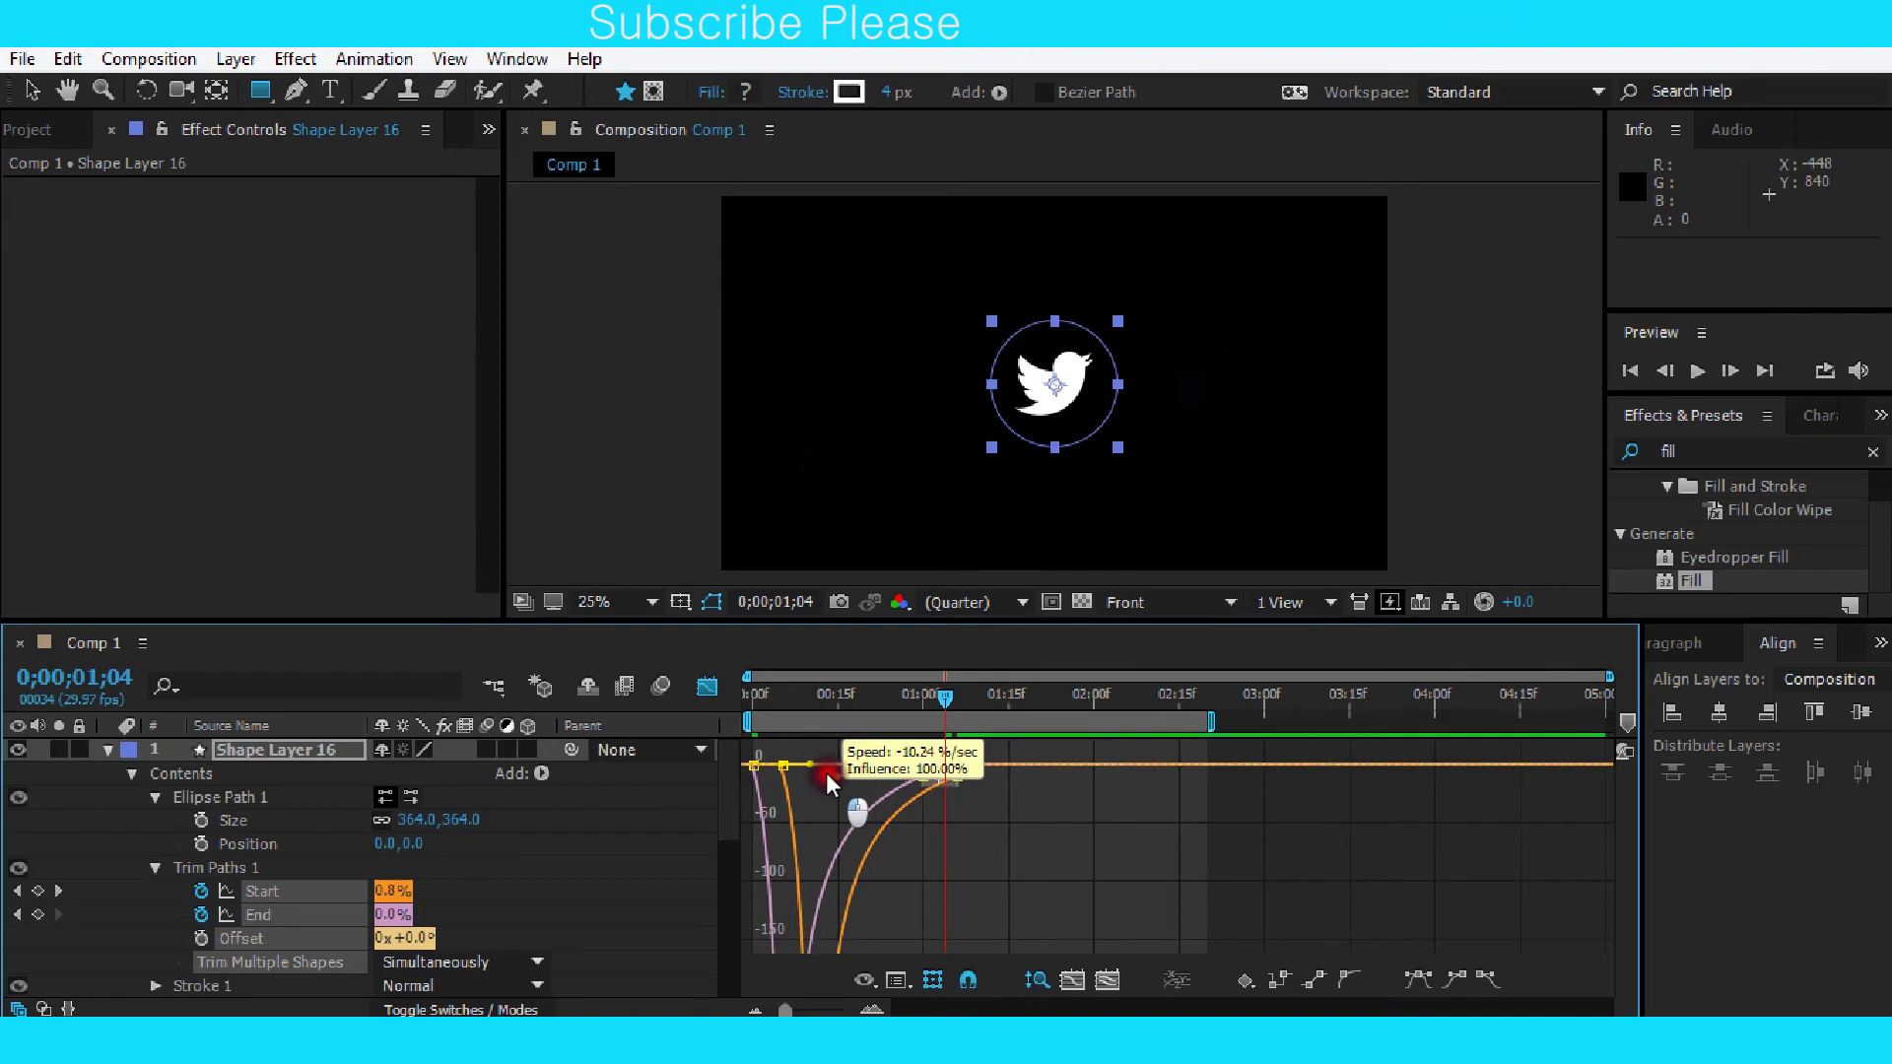
drag(826, 772, 819, 760)
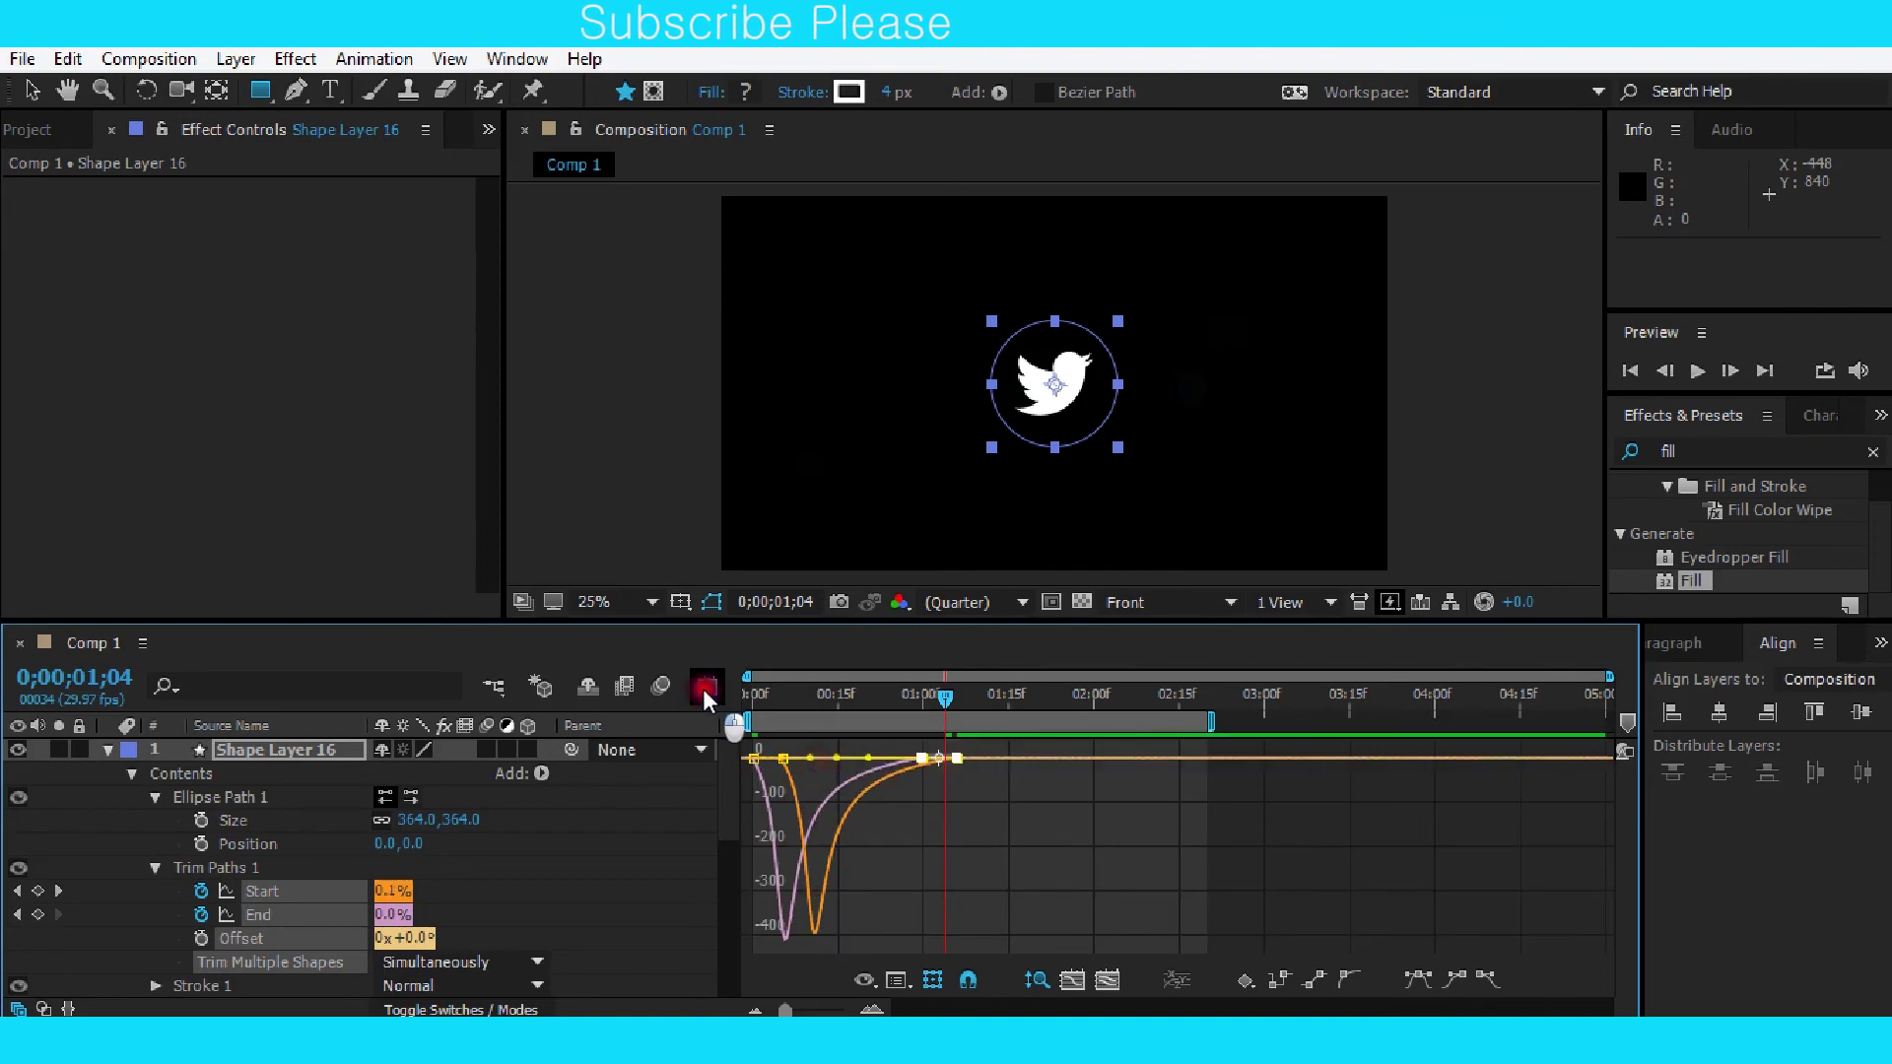
click(703, 689)
click(1210, 846)
Play a preview of the intro from the start.
click(931, 694)
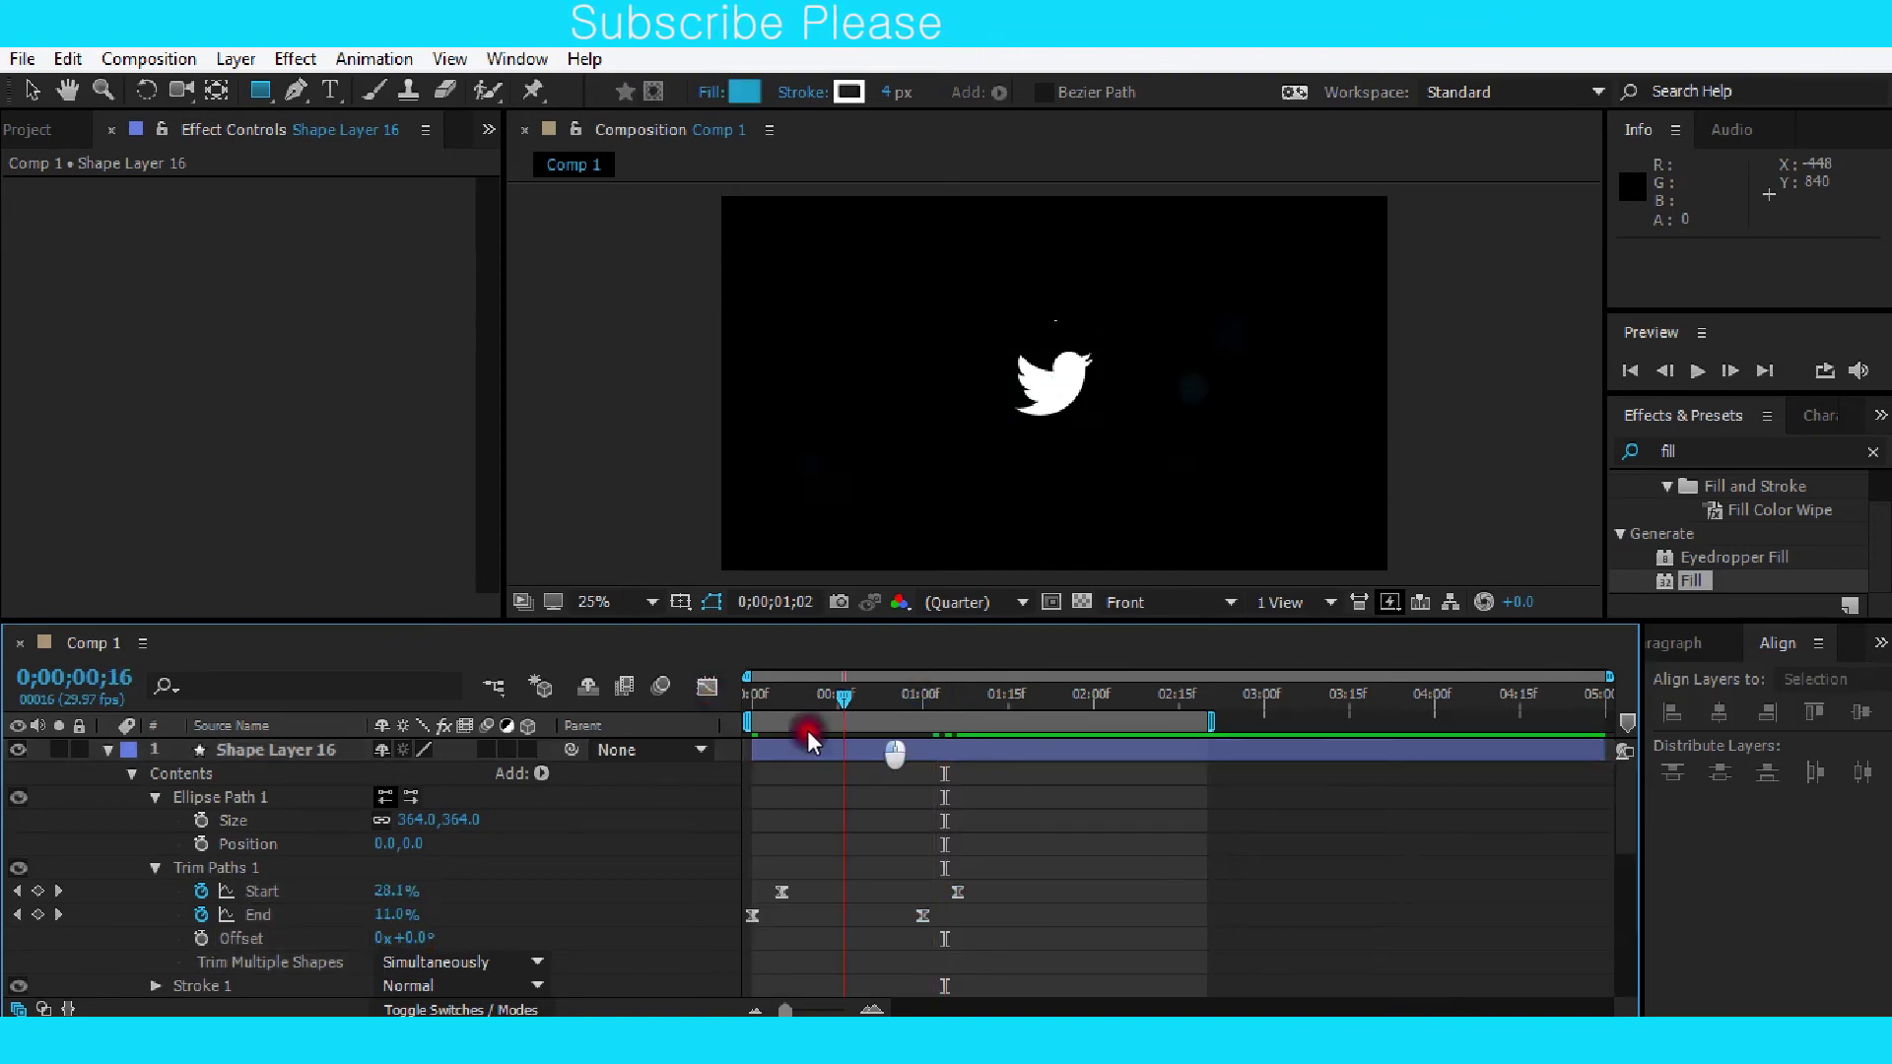
drag(863, 725, 699, 747)
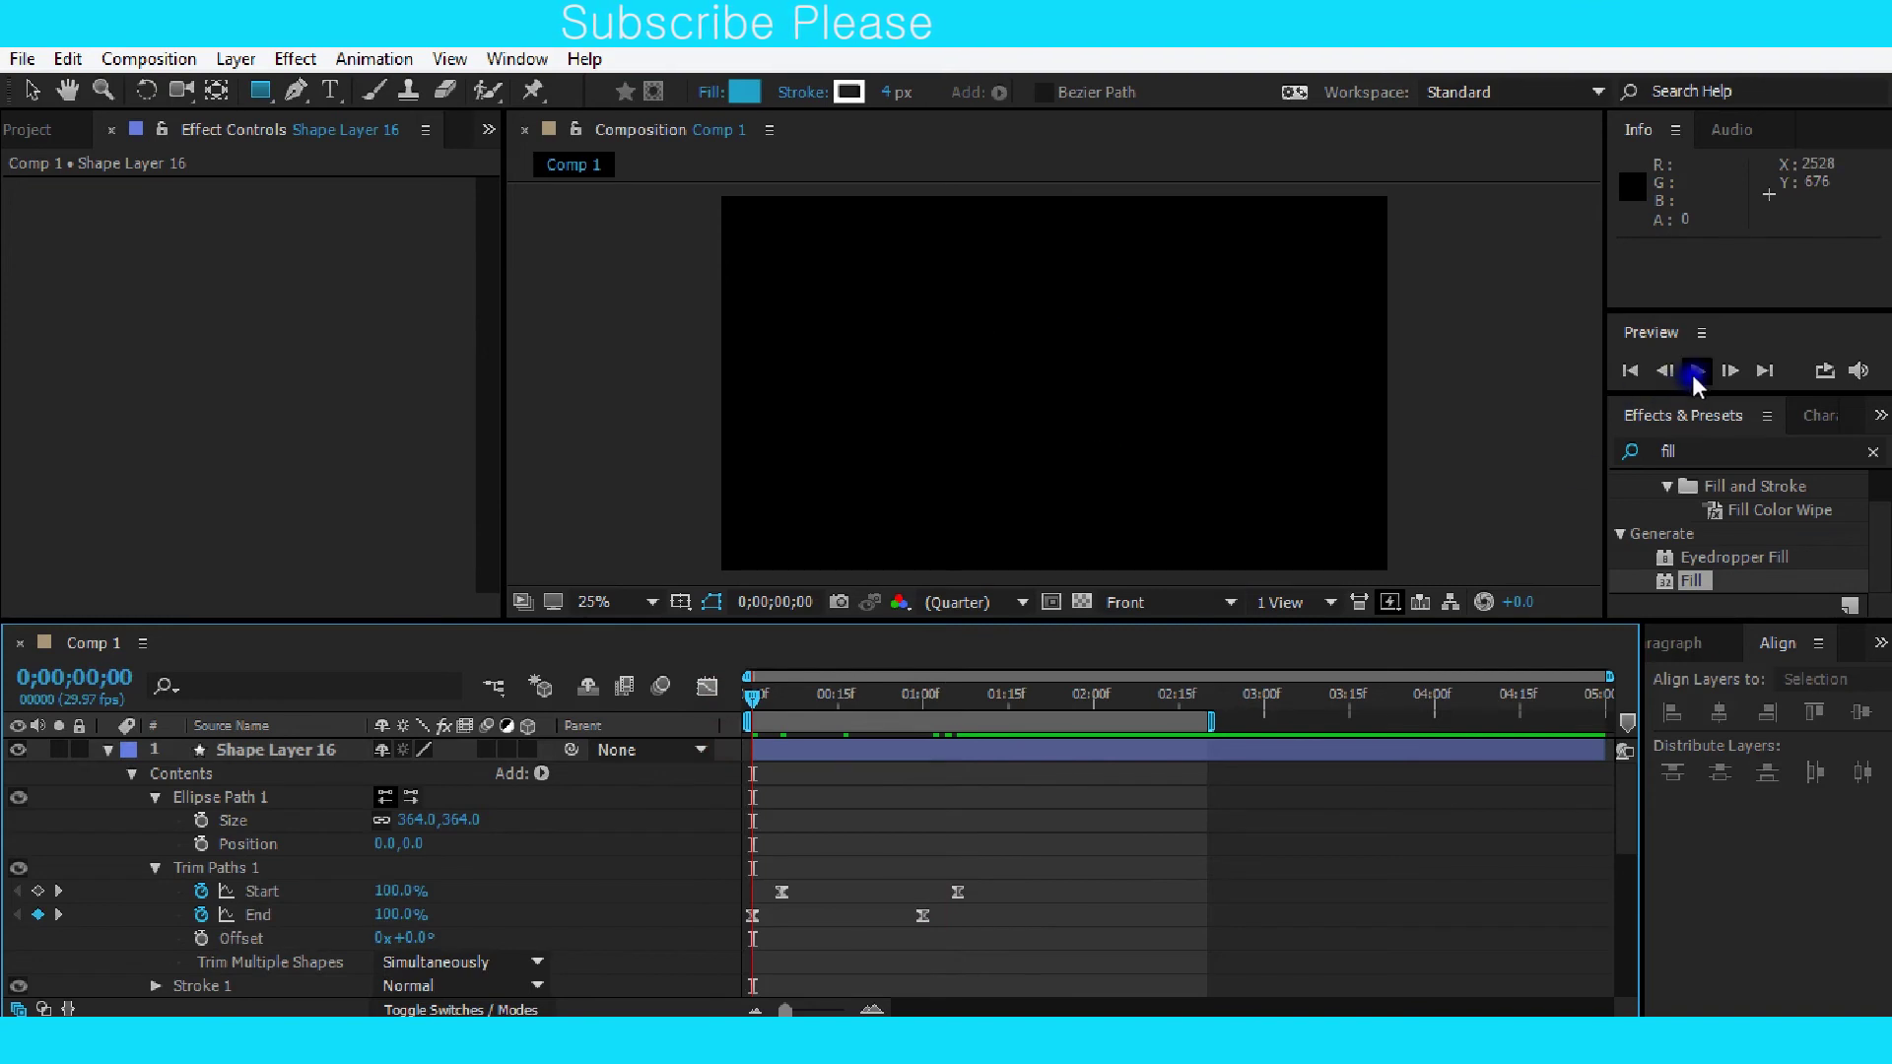
click(1696, 373)
click(1481, 560)
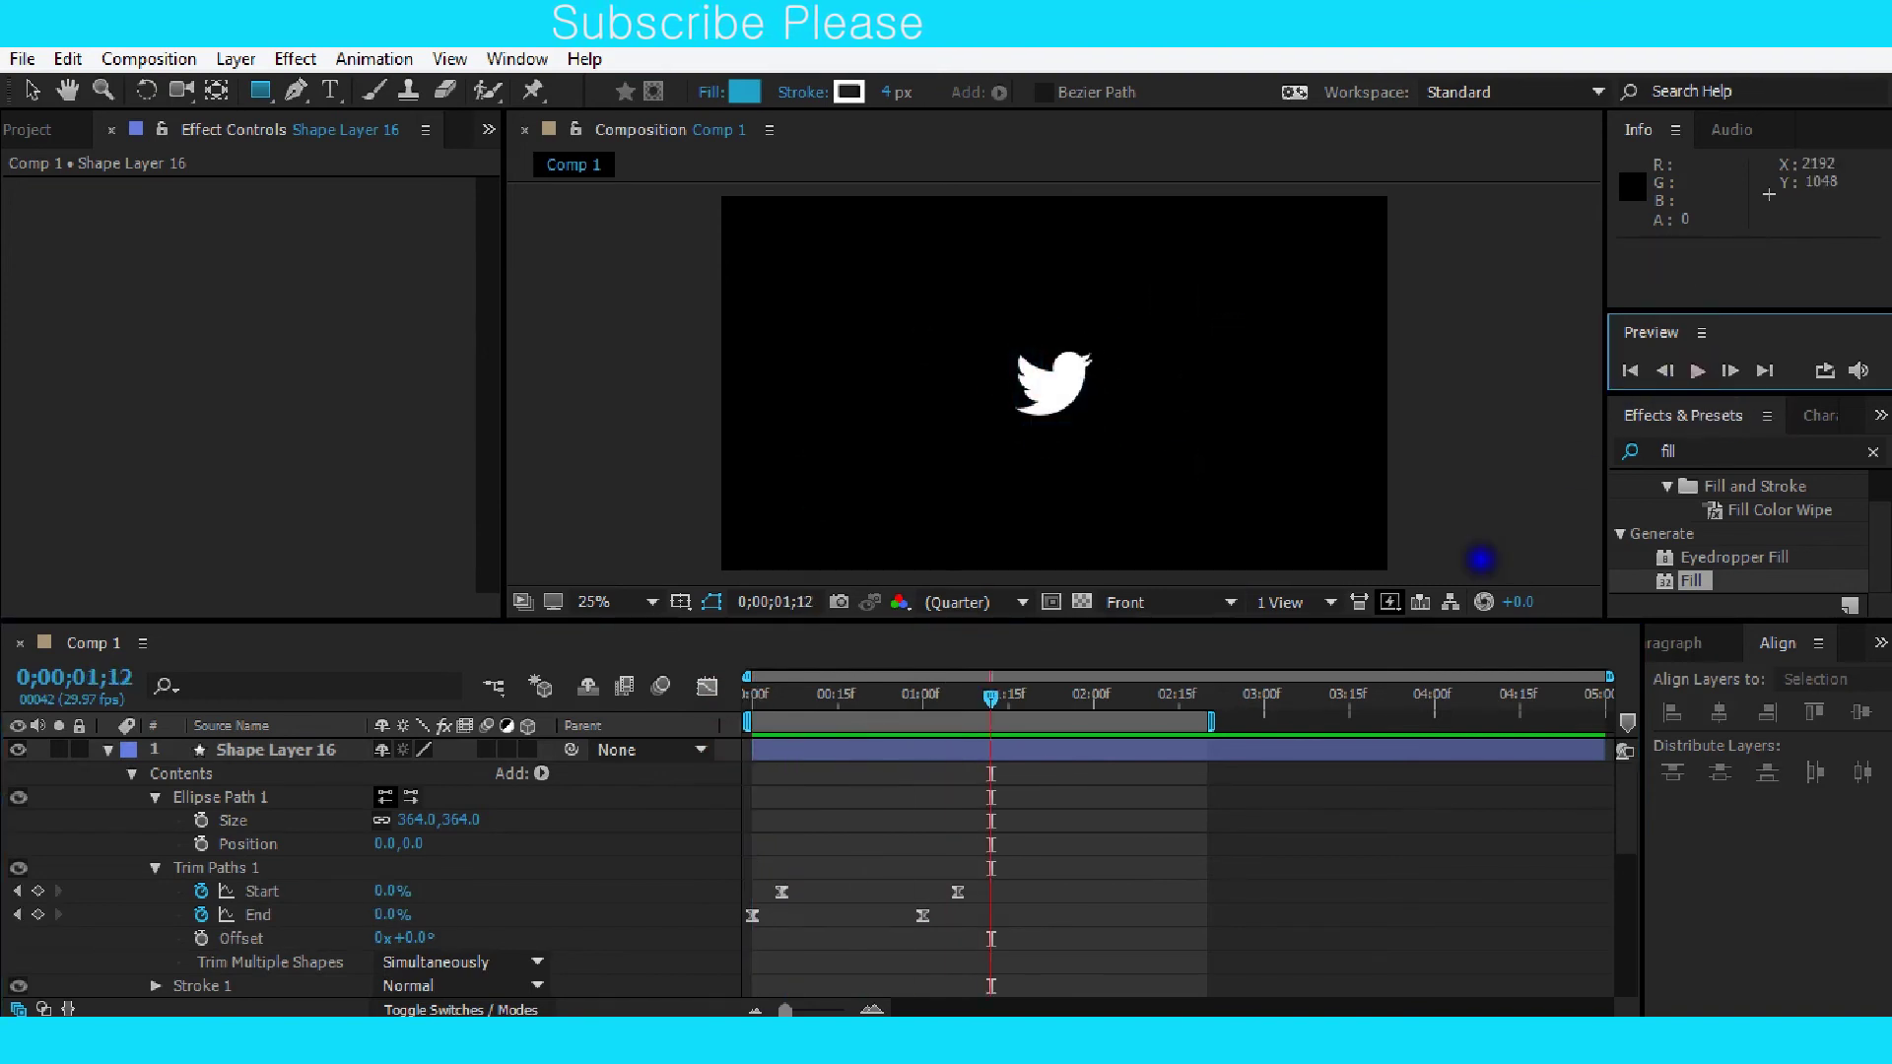
click(128, 750)
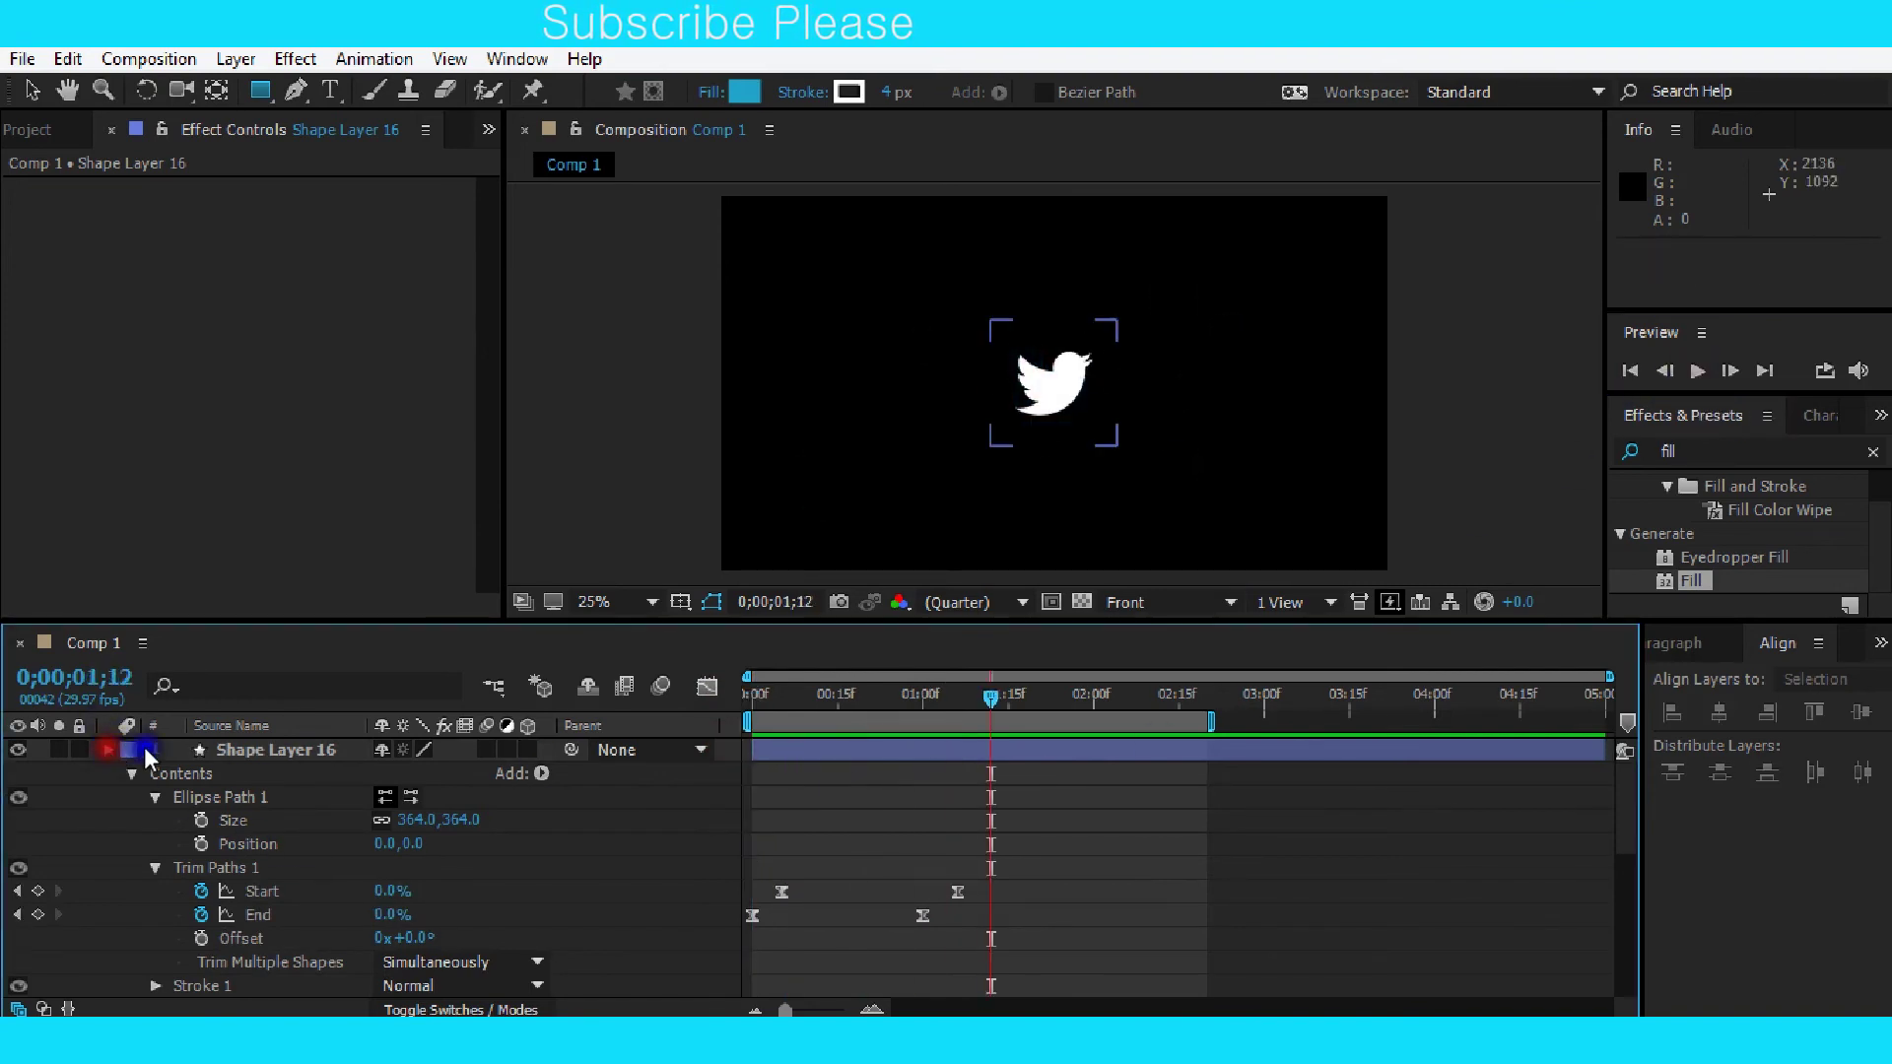
Duplicate the ring layer to create Shape Layer 17.
click(106, 750)
click(262, 750)
key(ctrl+d)
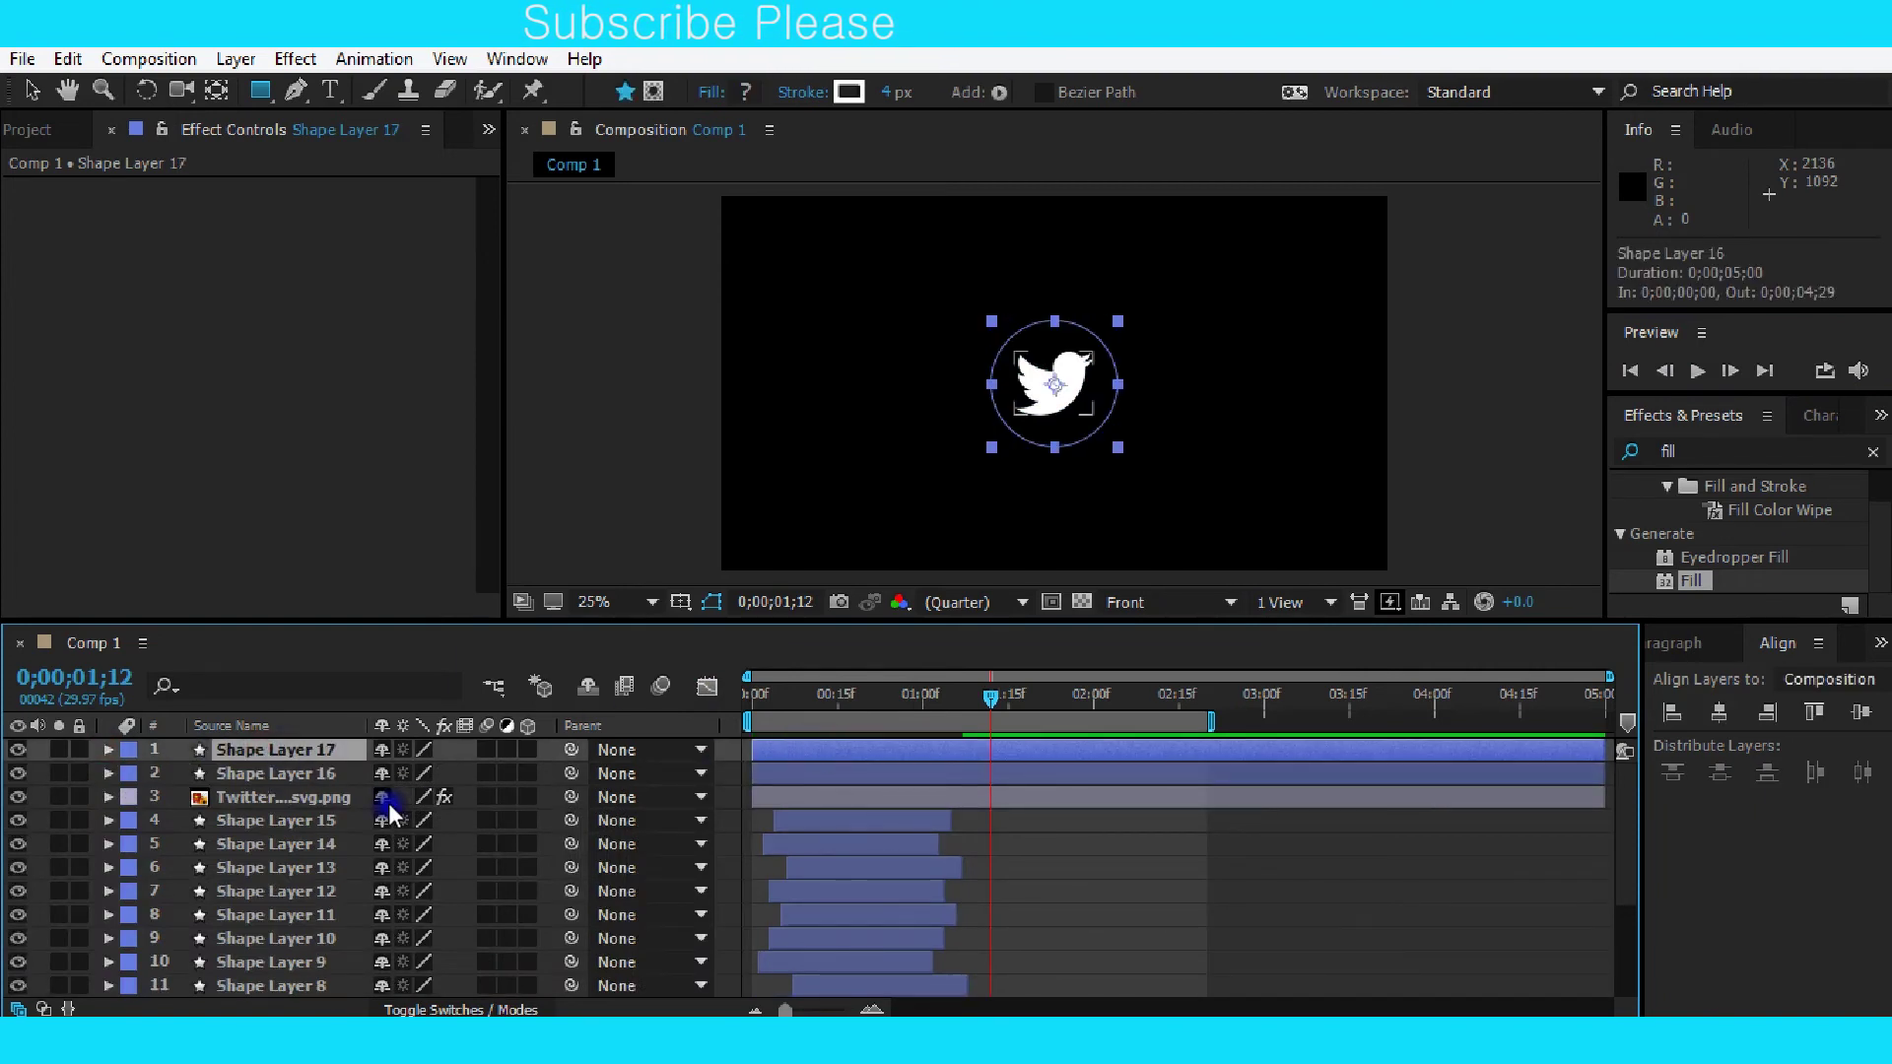
Scale Shape Layer 17 to 132% and shift its start two frames later.
key(s)
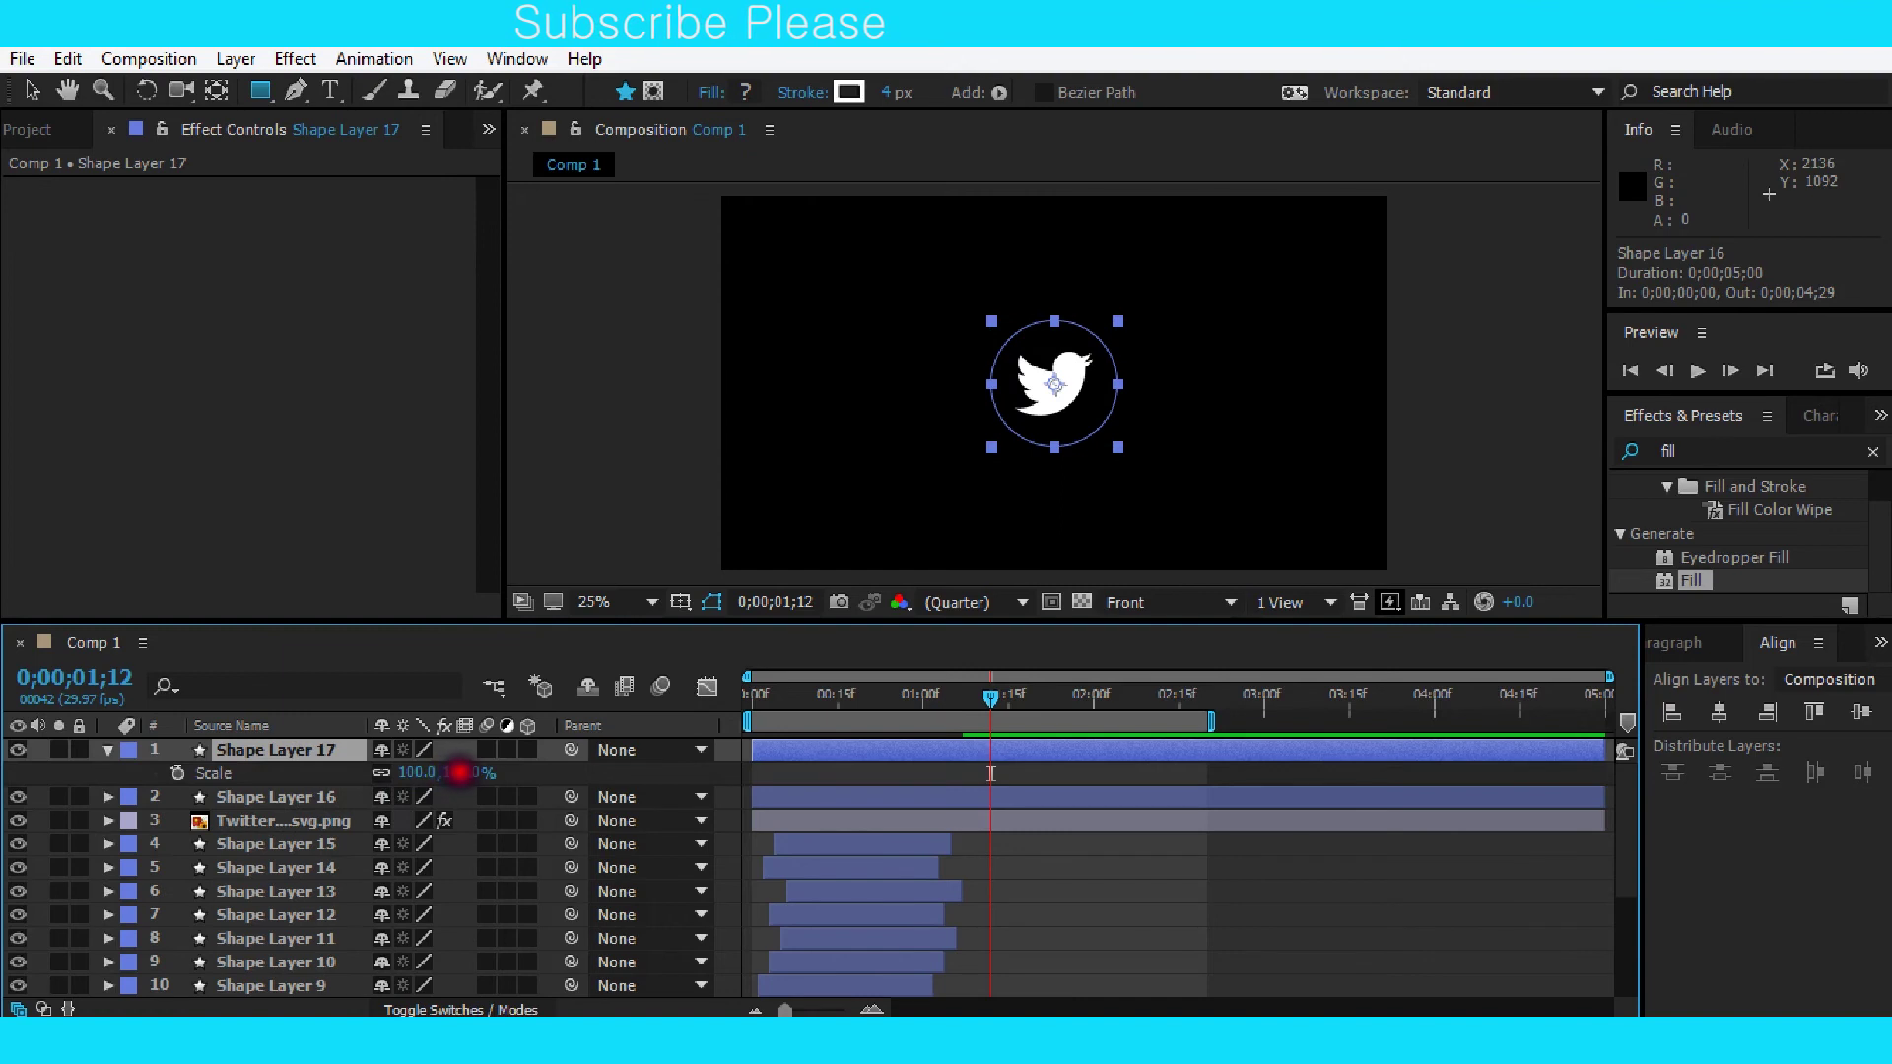
drag(461, 772, 1051, 785)
drag(959, 704, 862, 732)
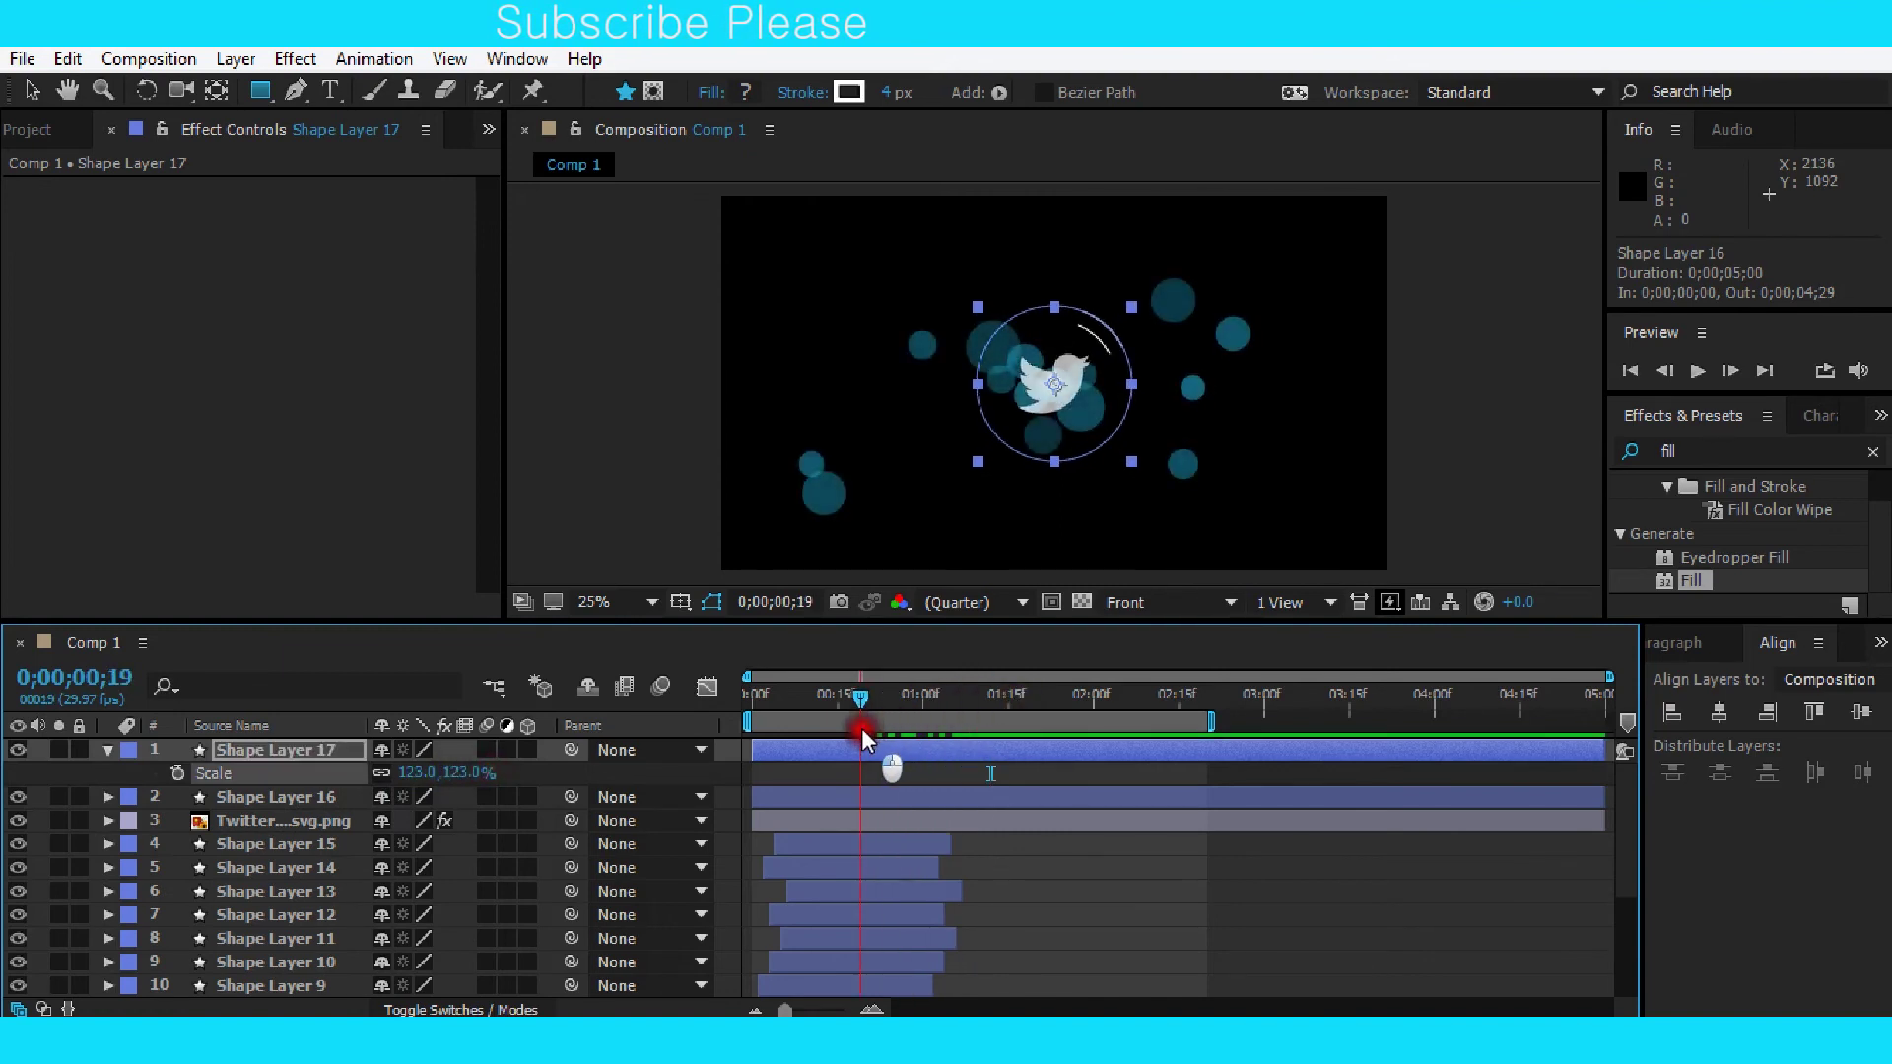
drag(456, 772, 464, 772)
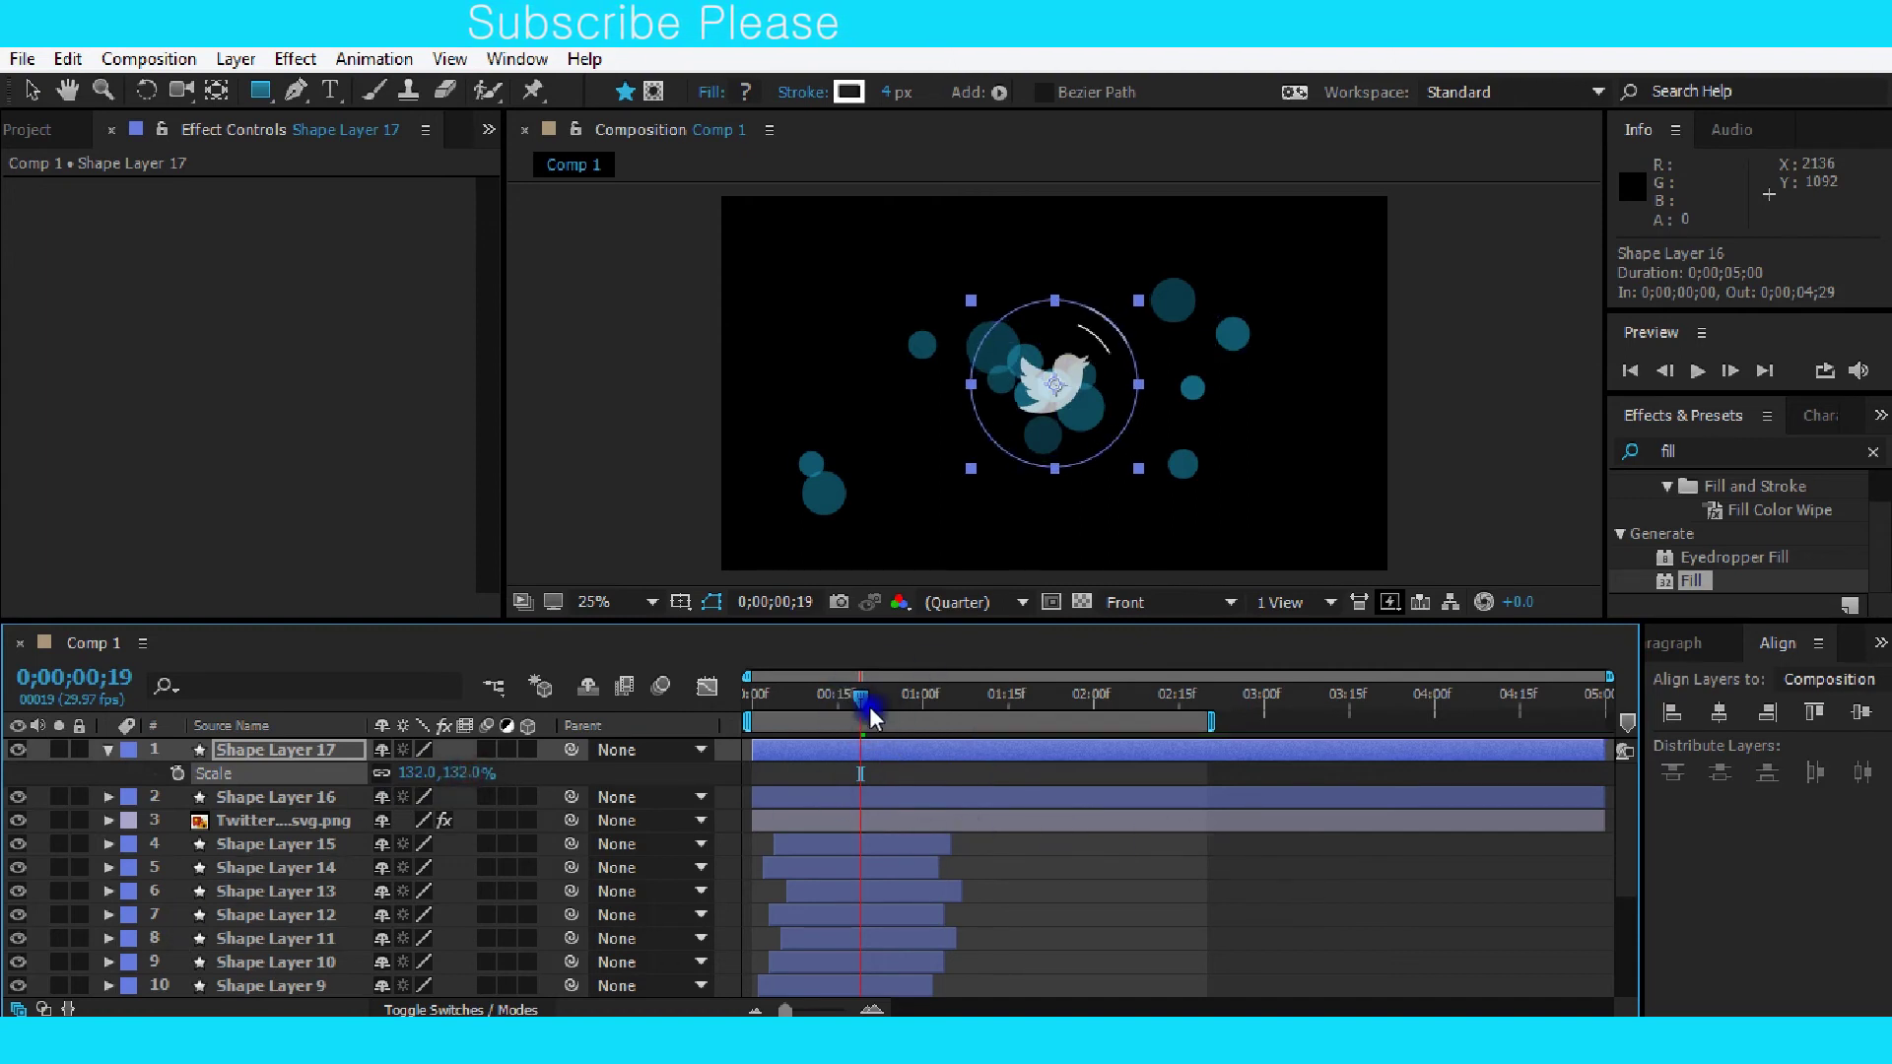
mouse_move(825, 755)
mouse_down()
mouse_move(795, 714)
mouse_move(845, 696)
mouse_up()
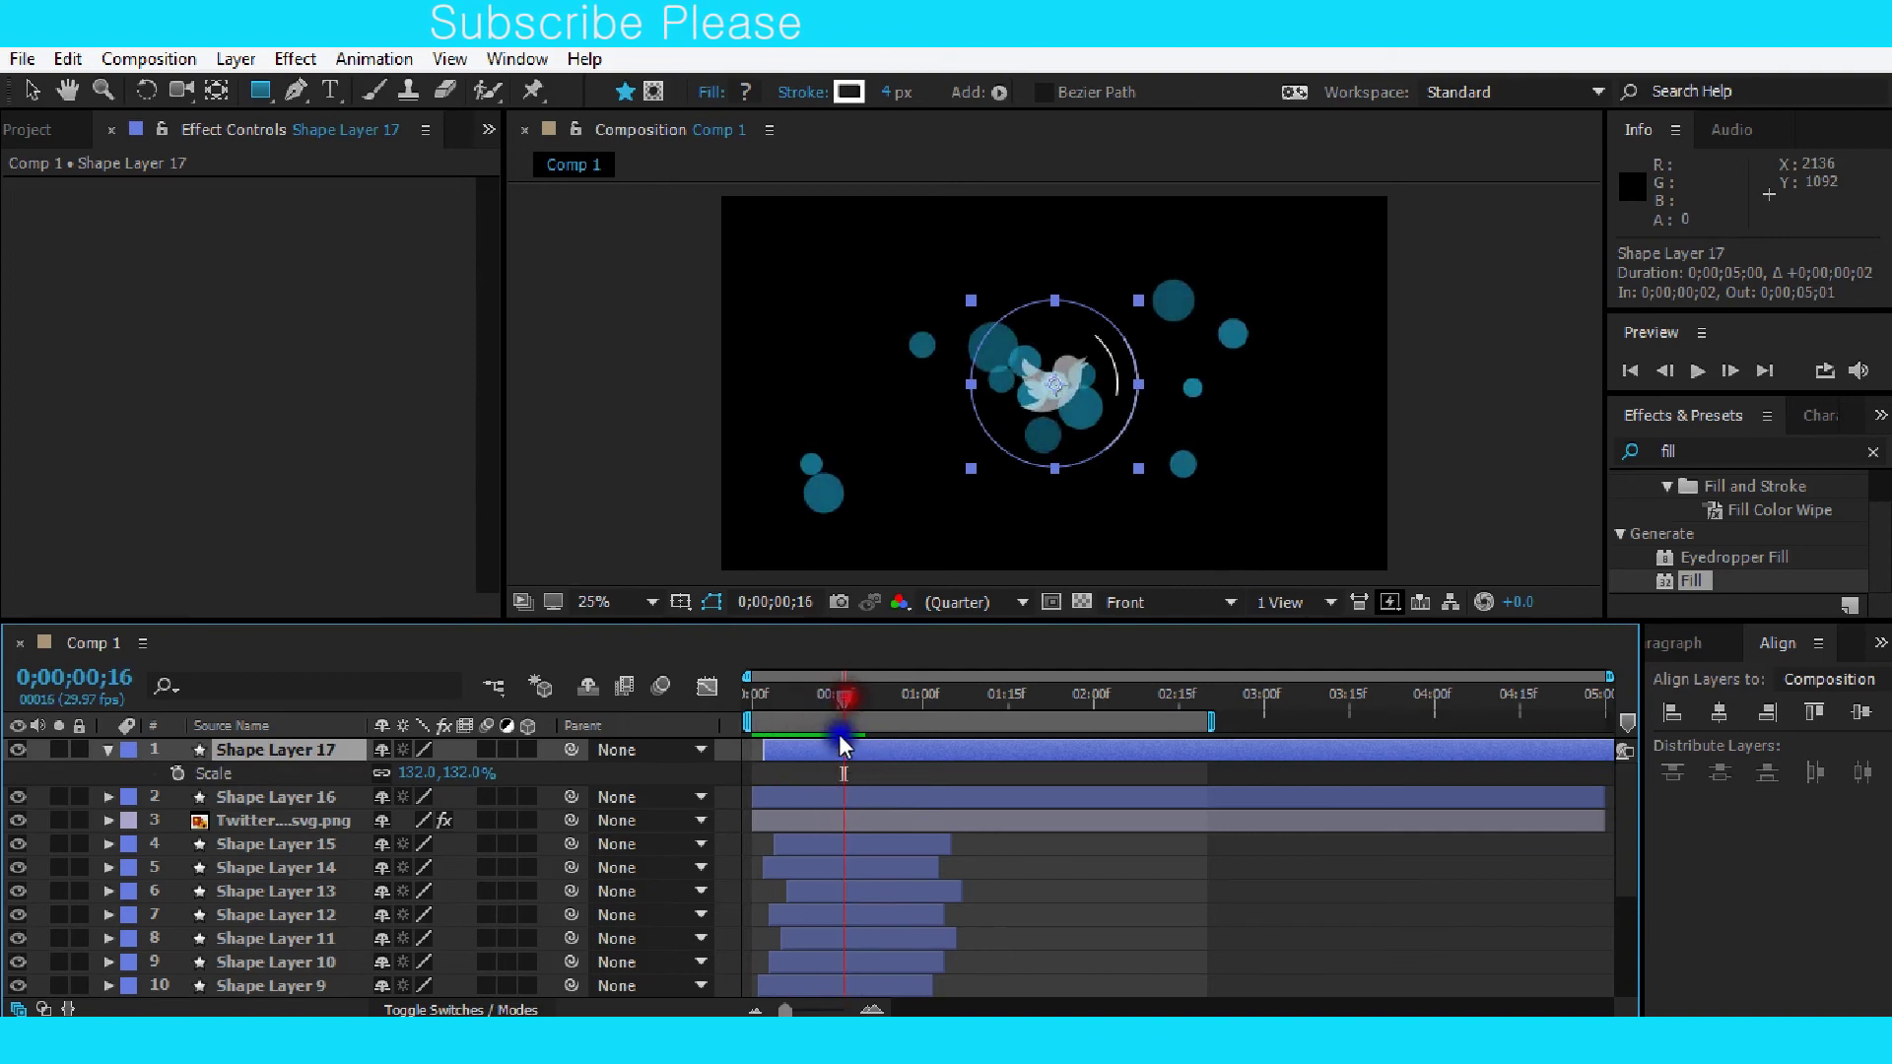
click(1439, 931)
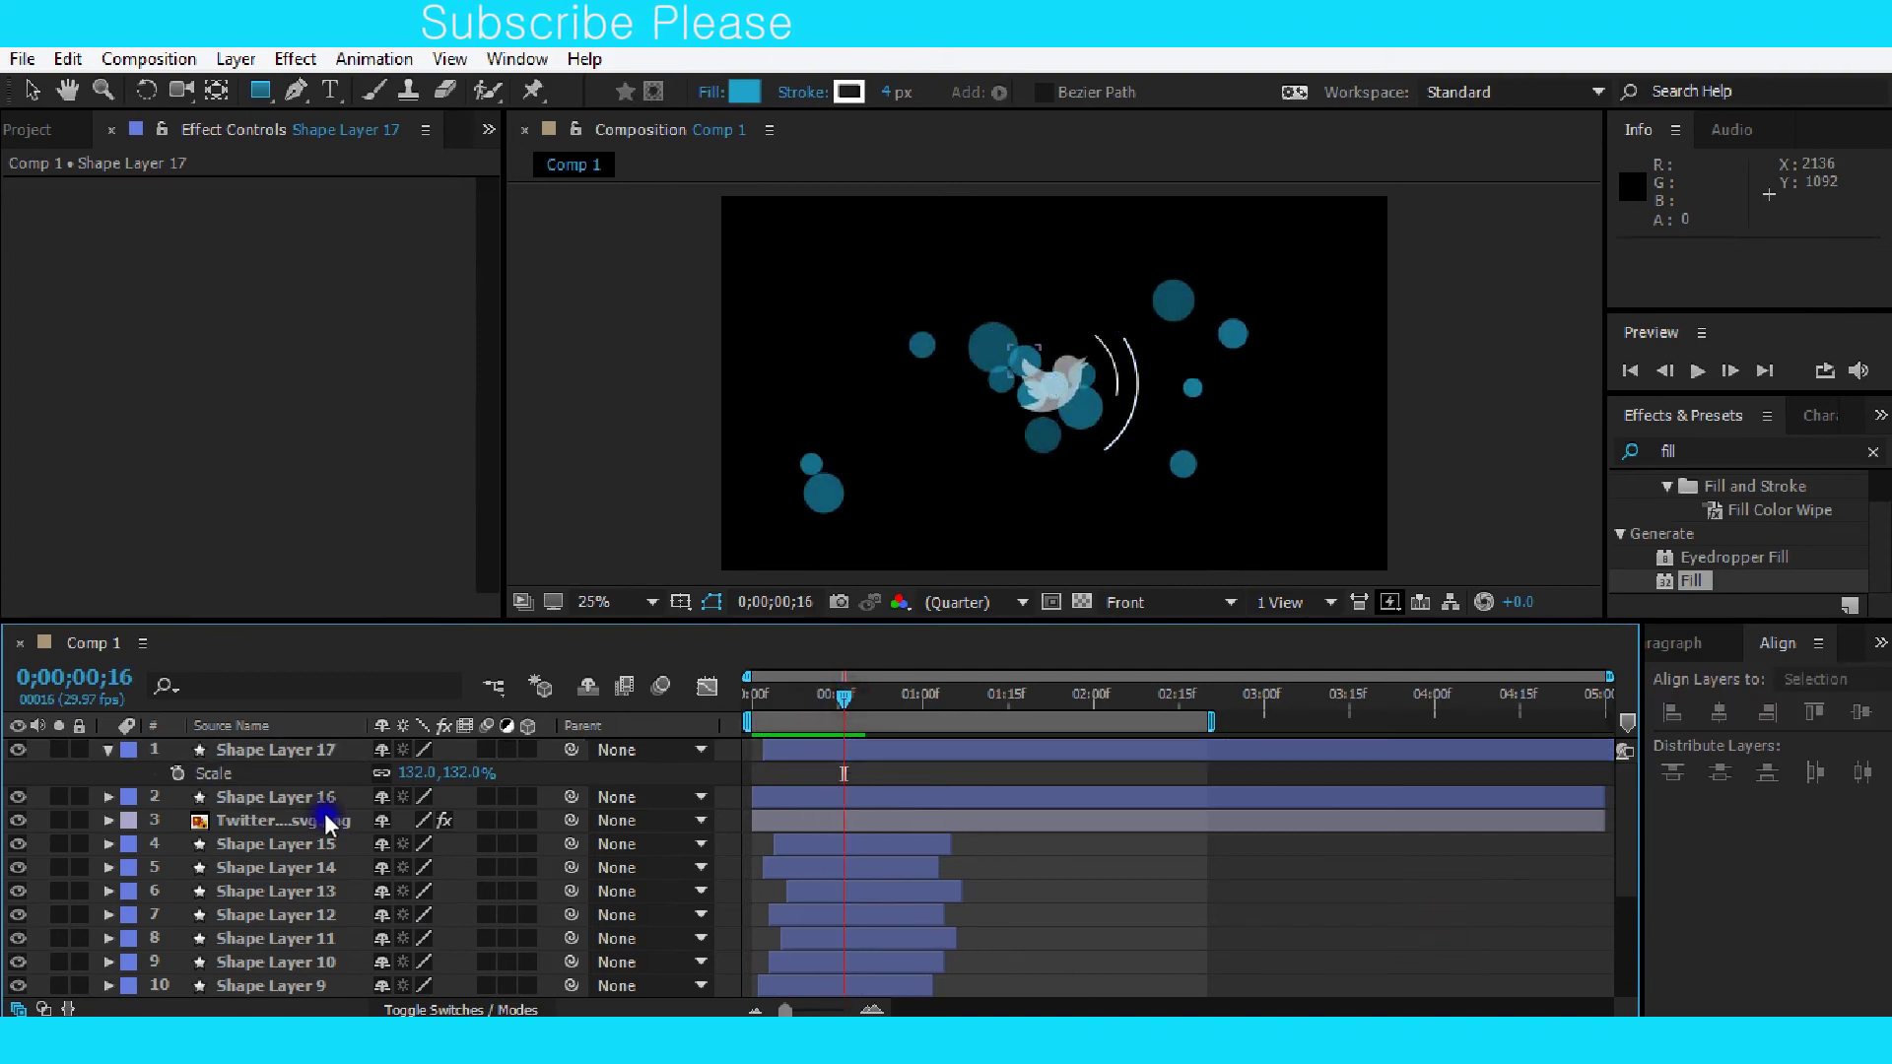
click(109, 753)
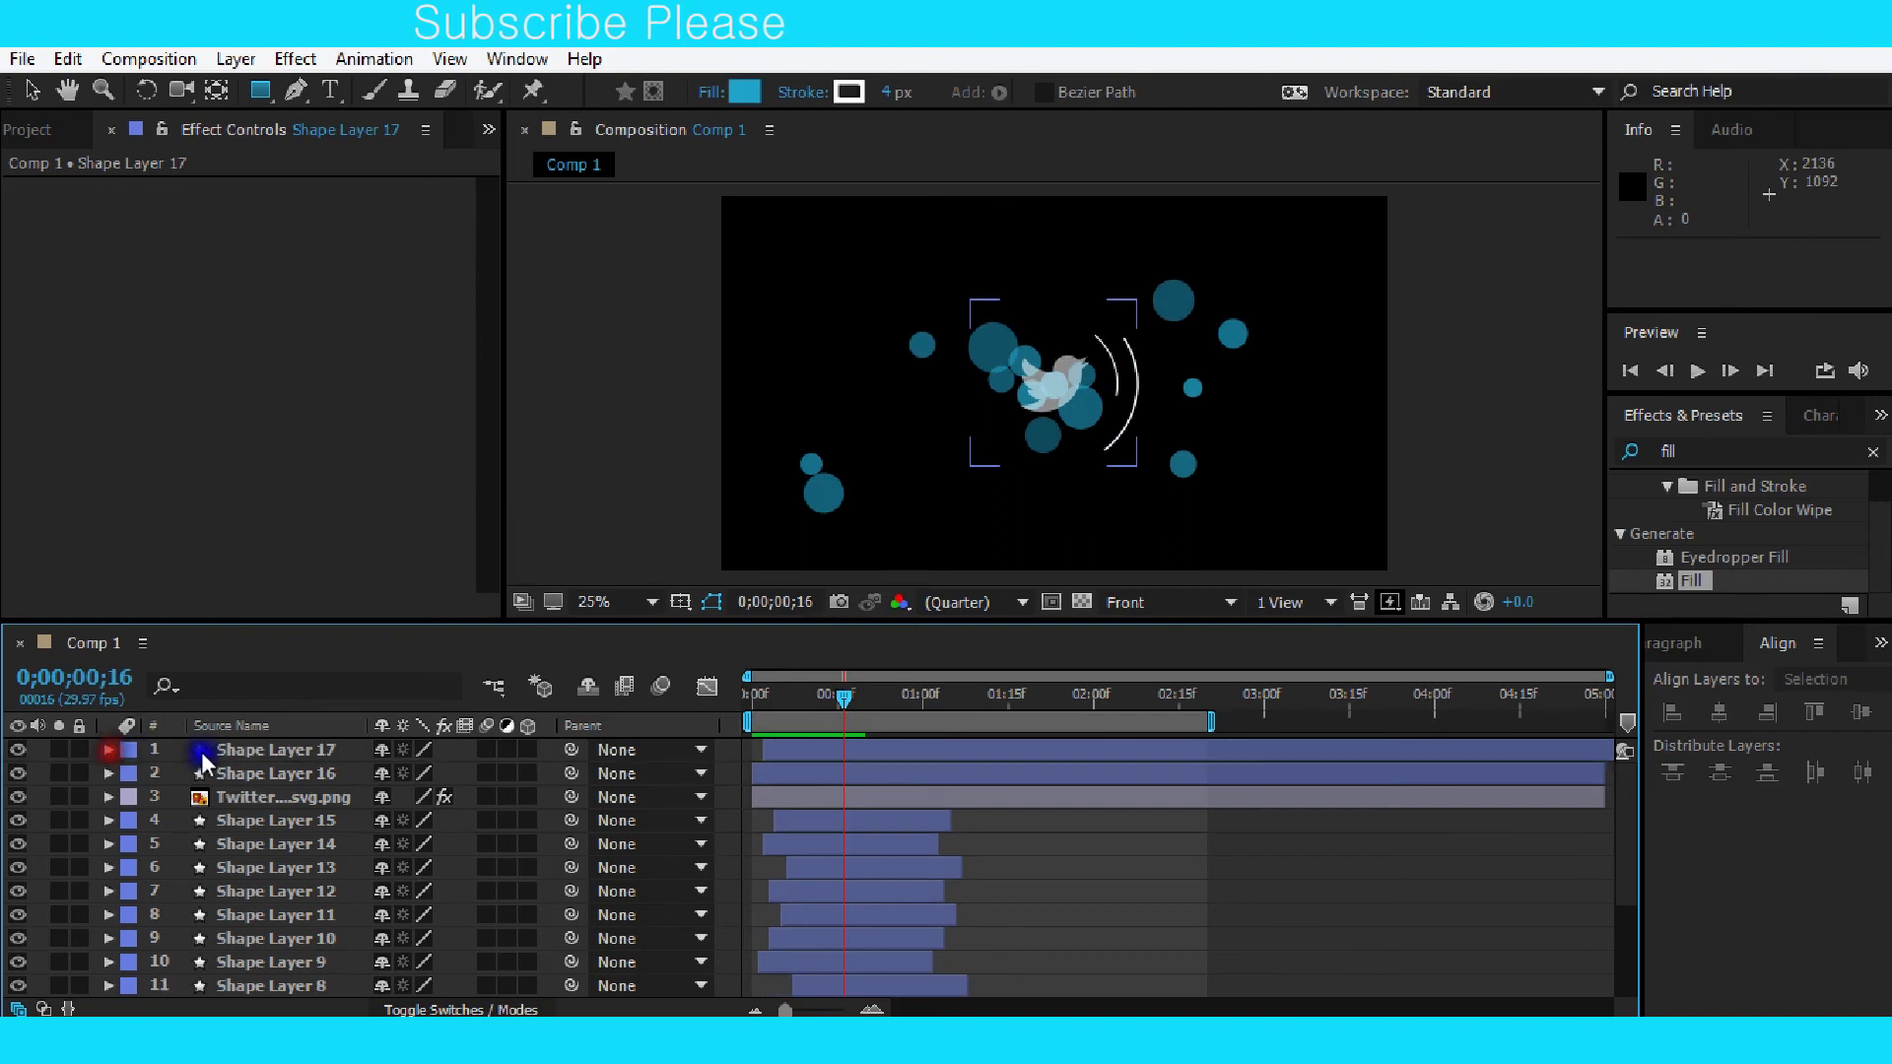
Pickwhip Shape Layers 17 and 16 to the Twitter svg layer as their parent.
click(260, 757)
shift+click(286, 779)
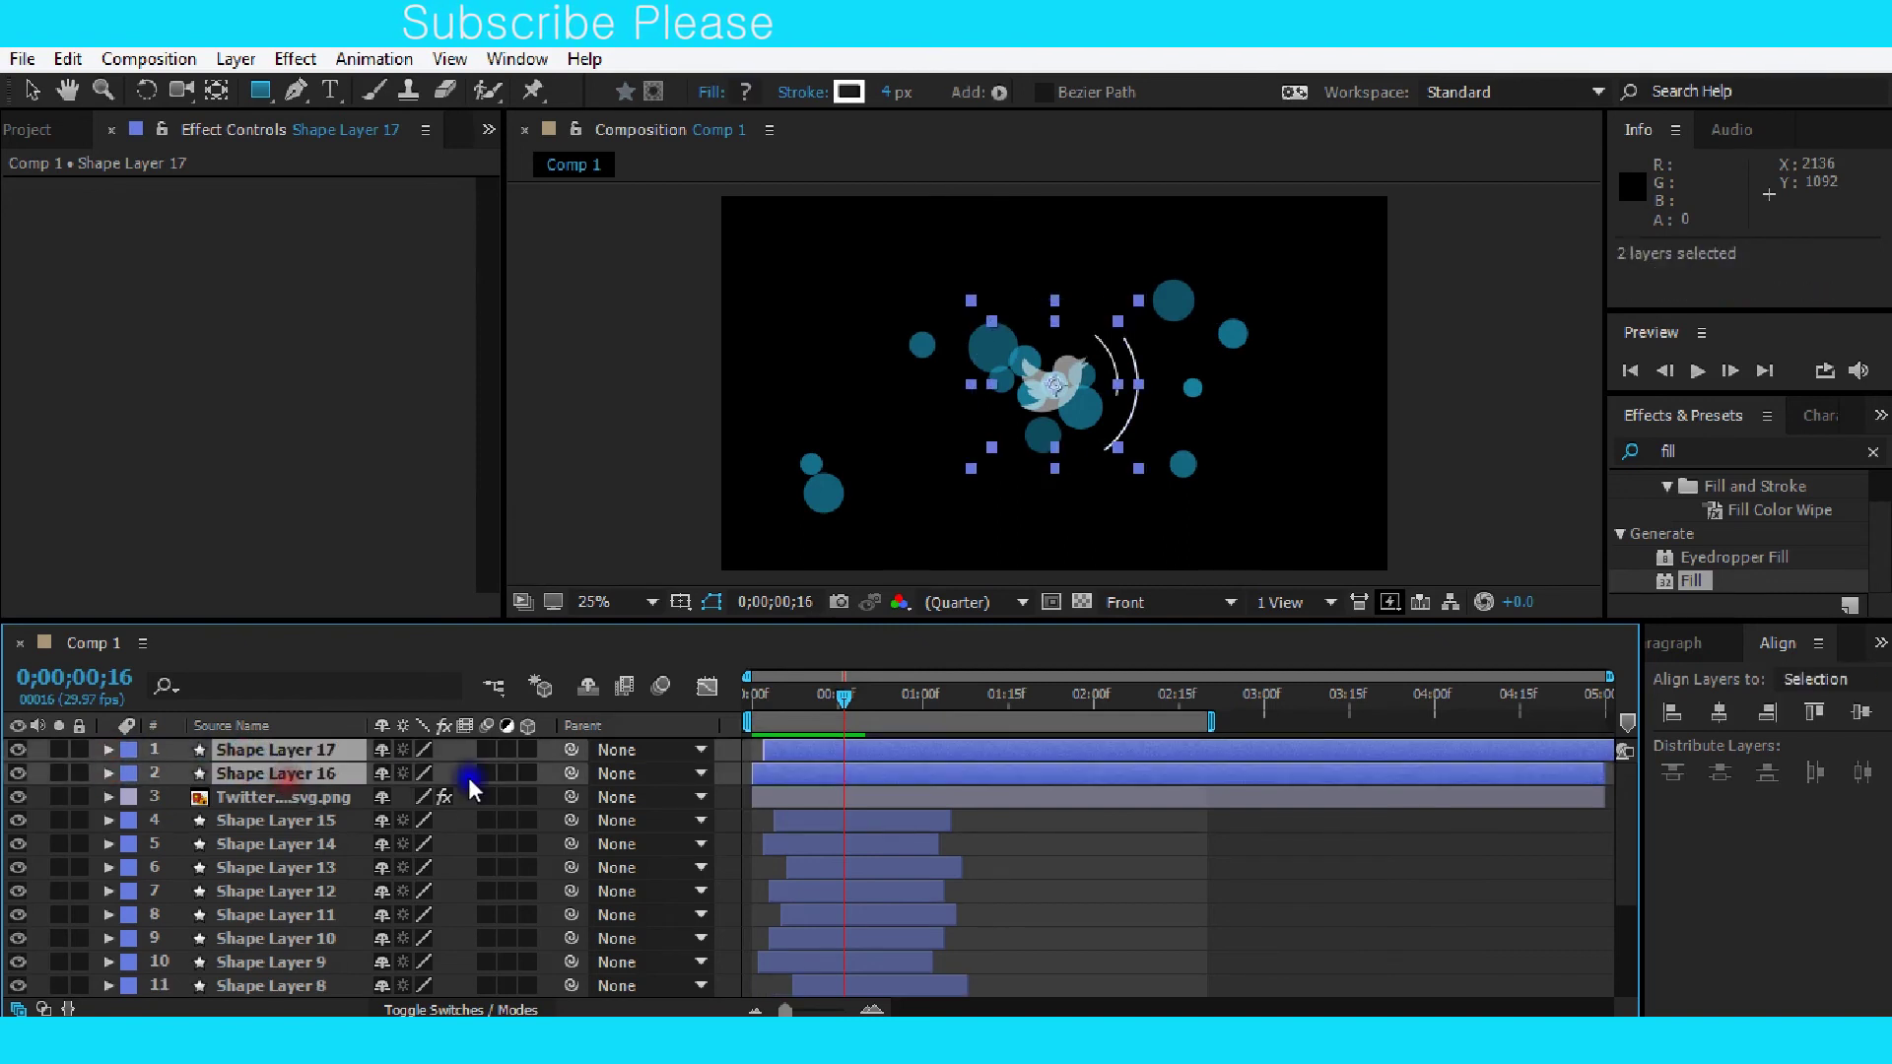
drag(571, 773, 235, 798)
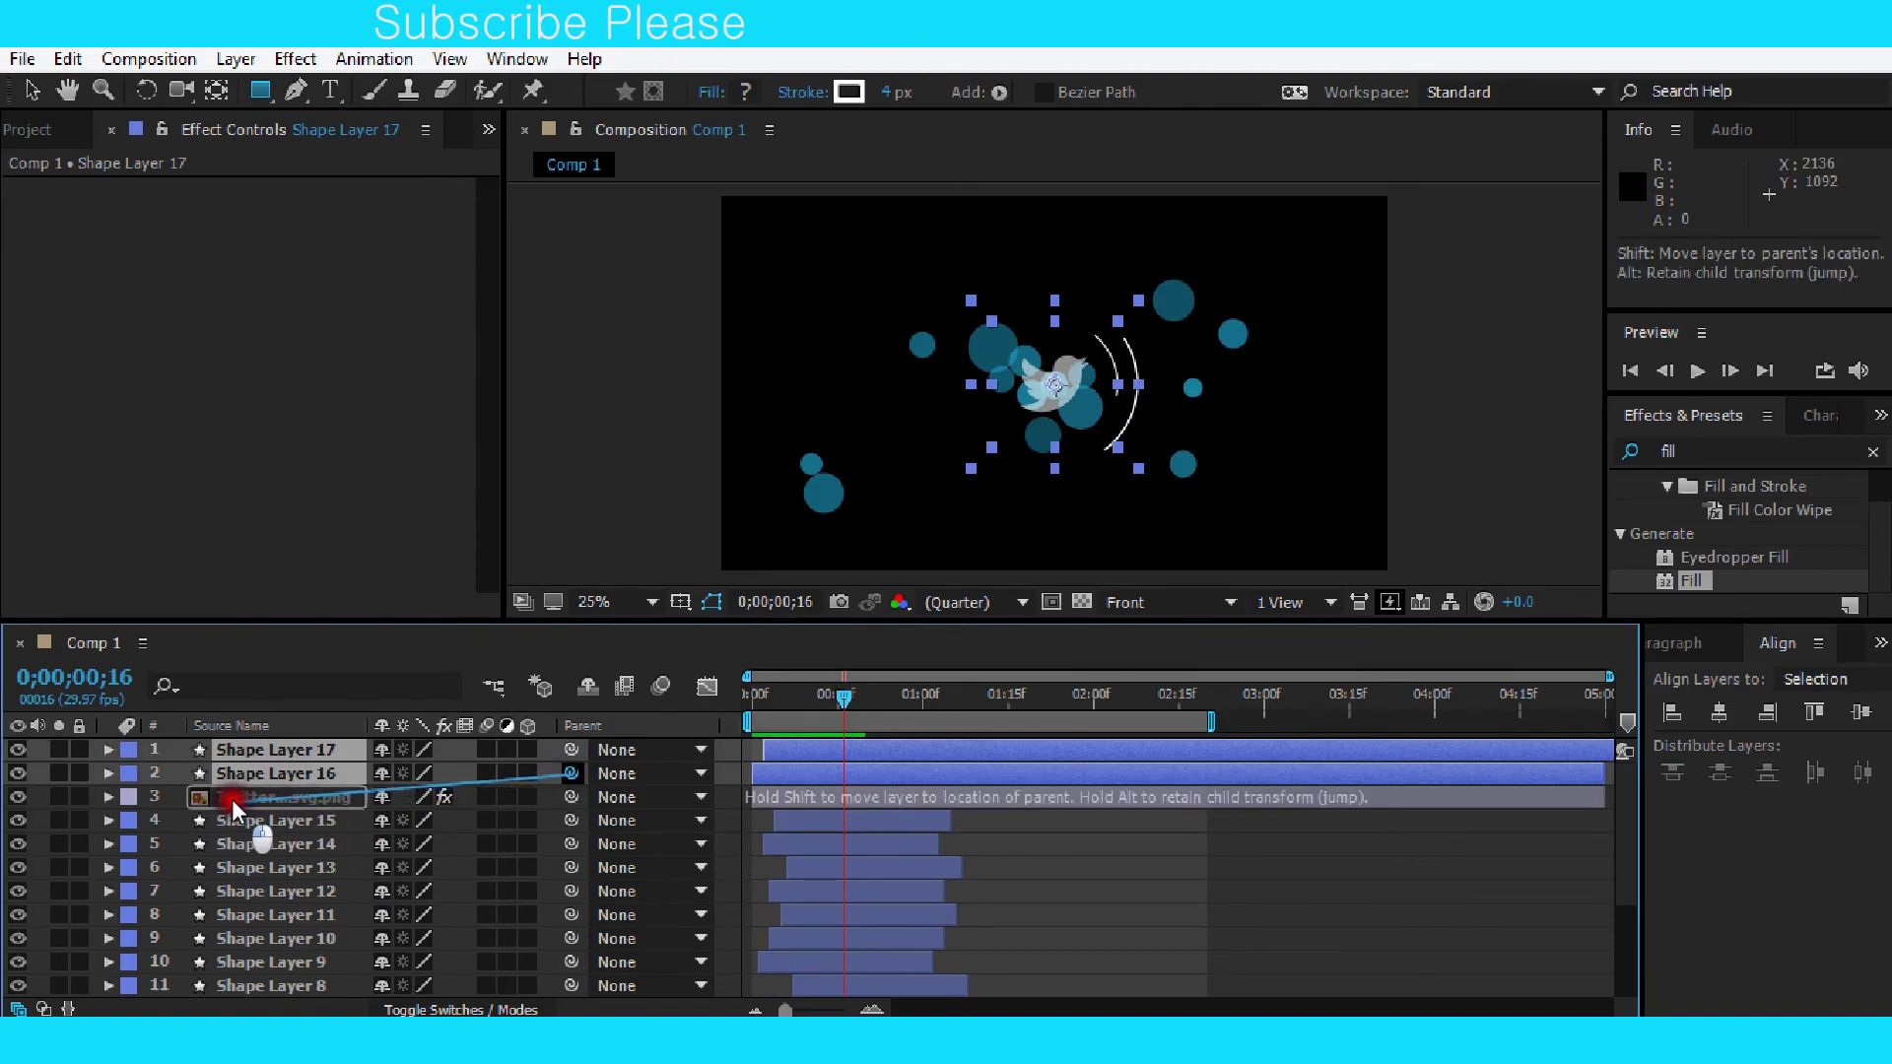
drag(232, 801, 233, 801)
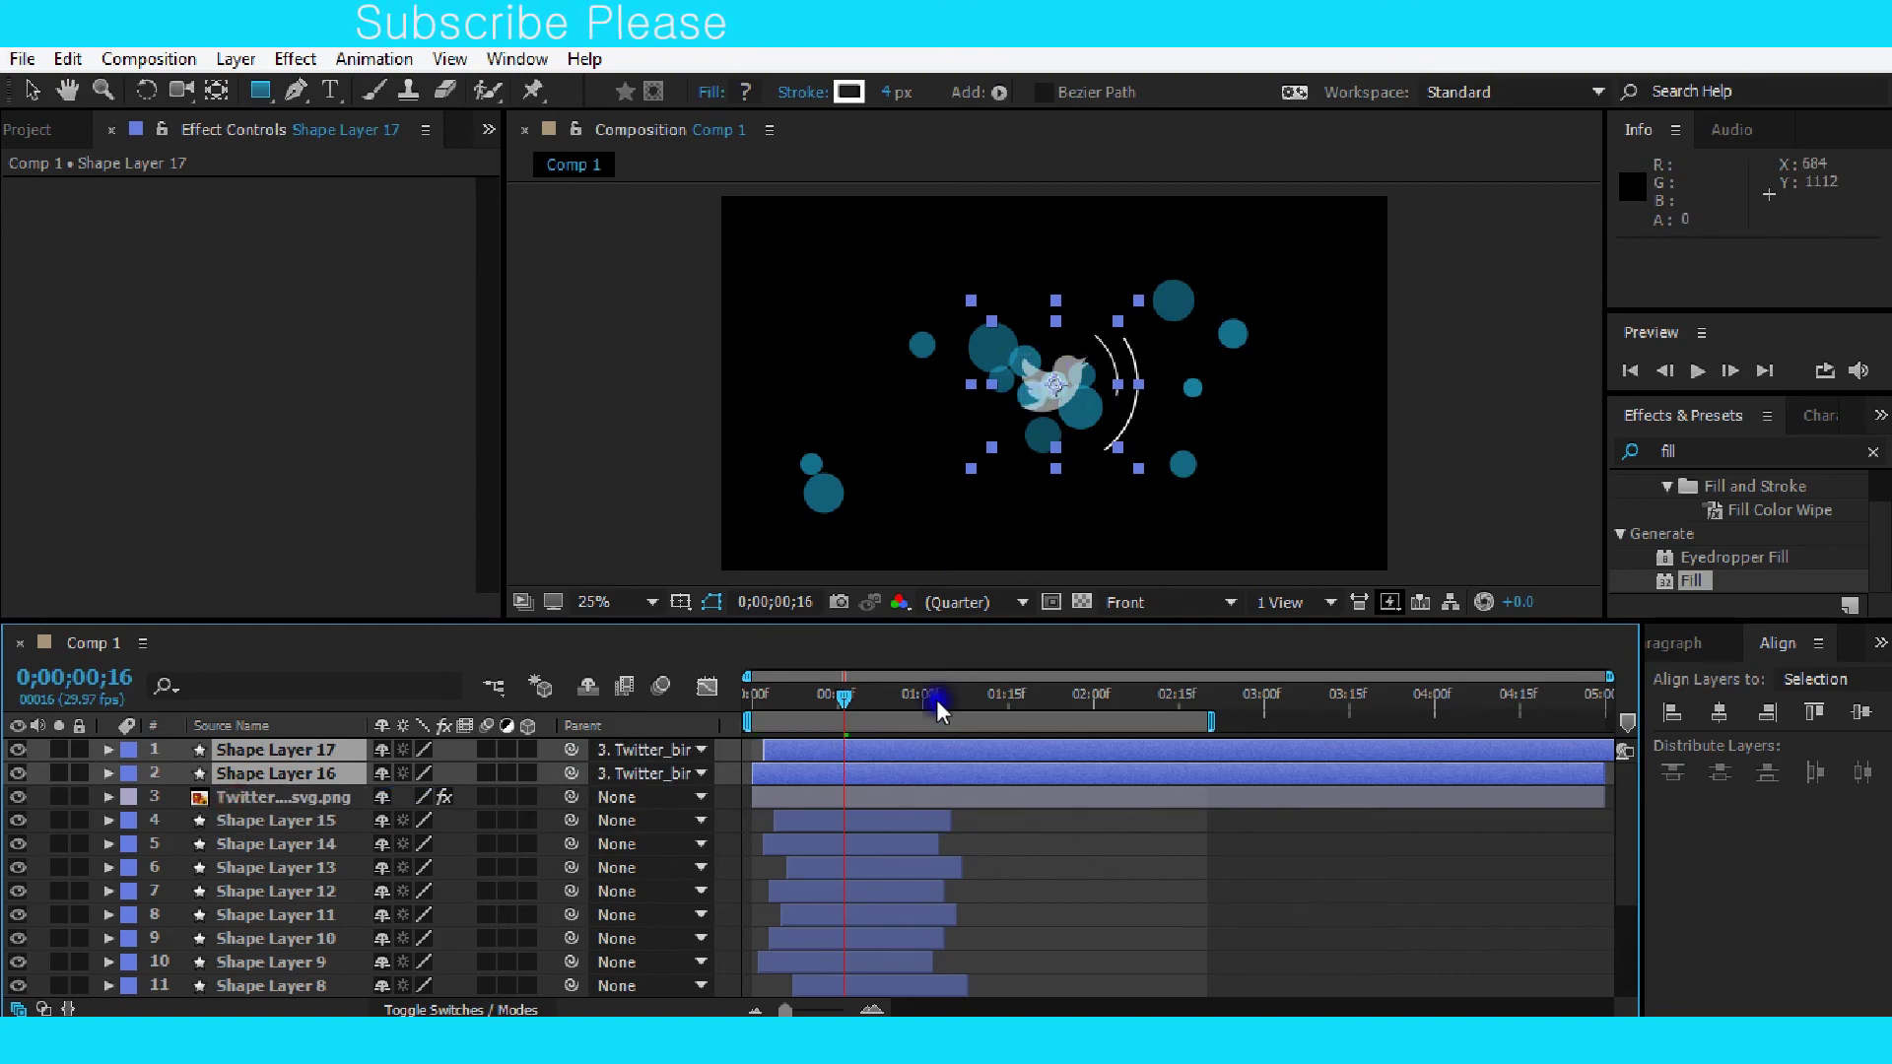
mouse_move(843, 696)
mouse_down()
mouse_move(890, 676)
mouse_move(832, 690)
mouse_move(865, 678)
mouse_up()
Play back the intro animation from the first frame.
click(1447, 897)
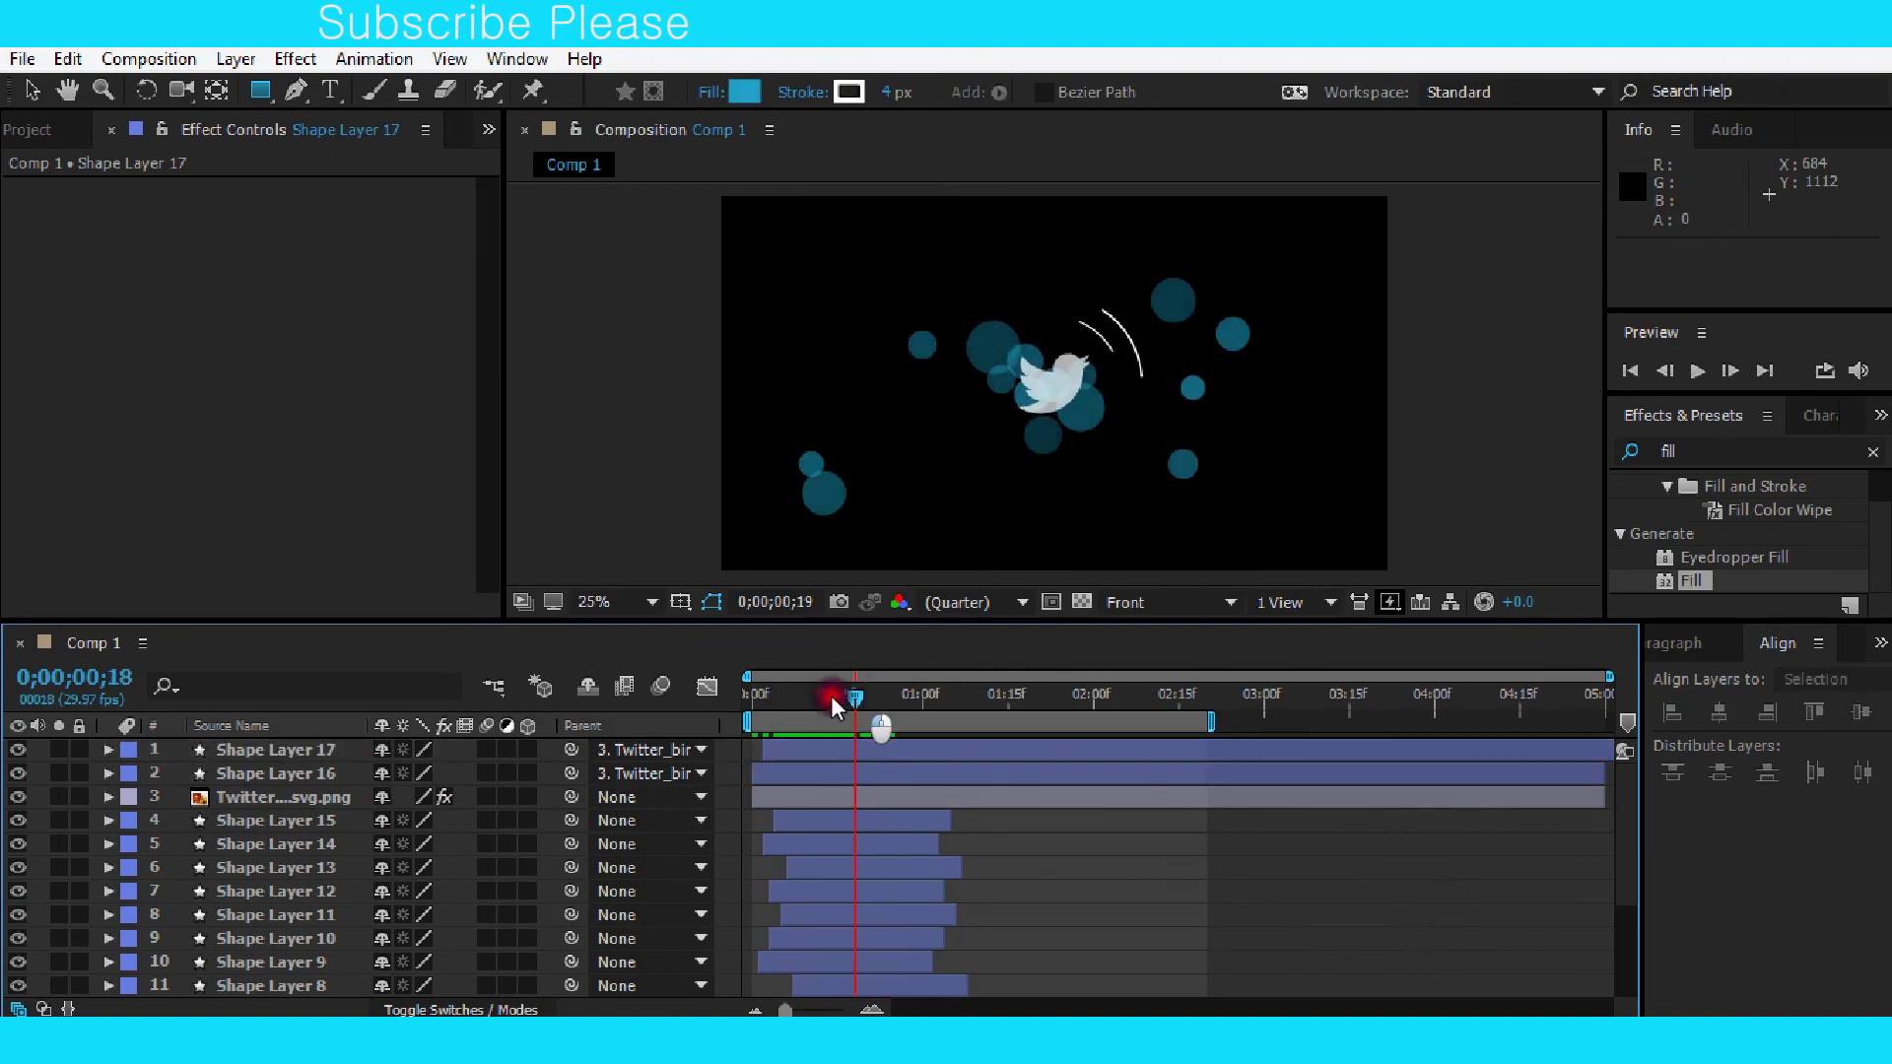
drag(860, 682, 752, 702)
click(1695, 372)
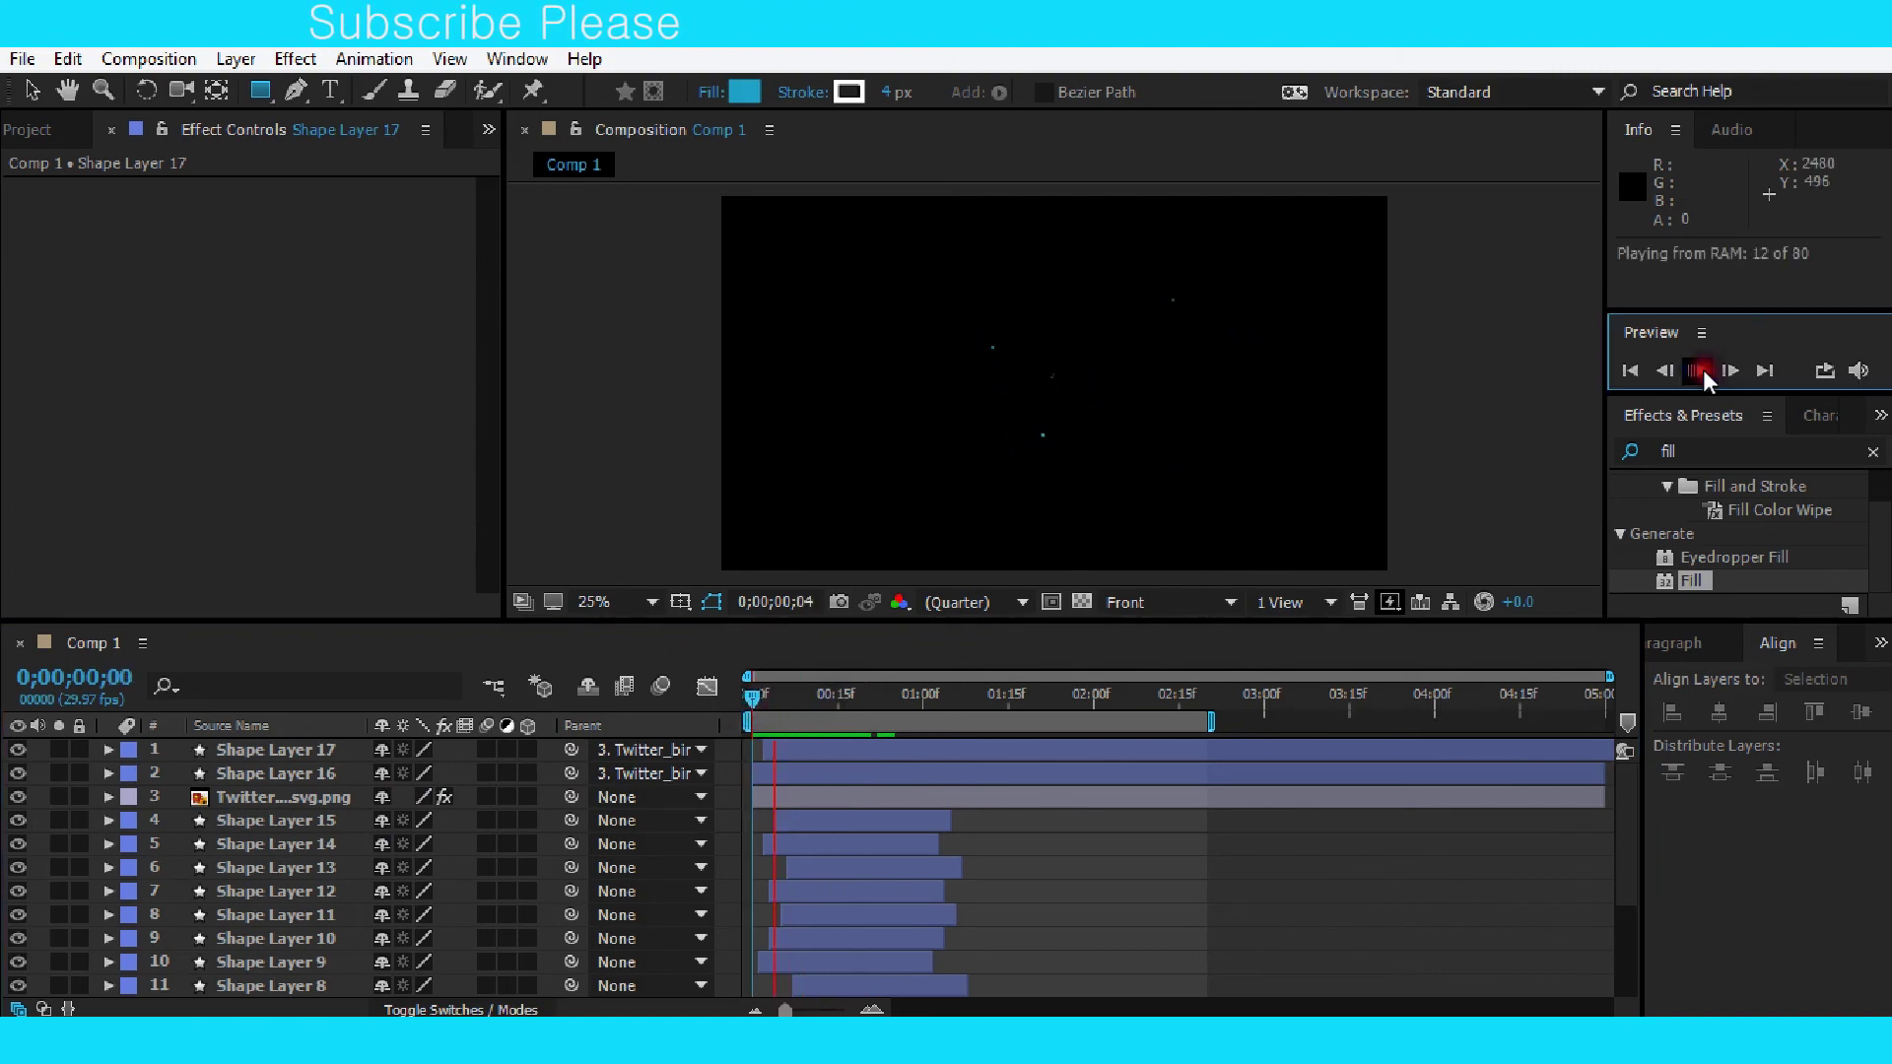
click(1703, 369)
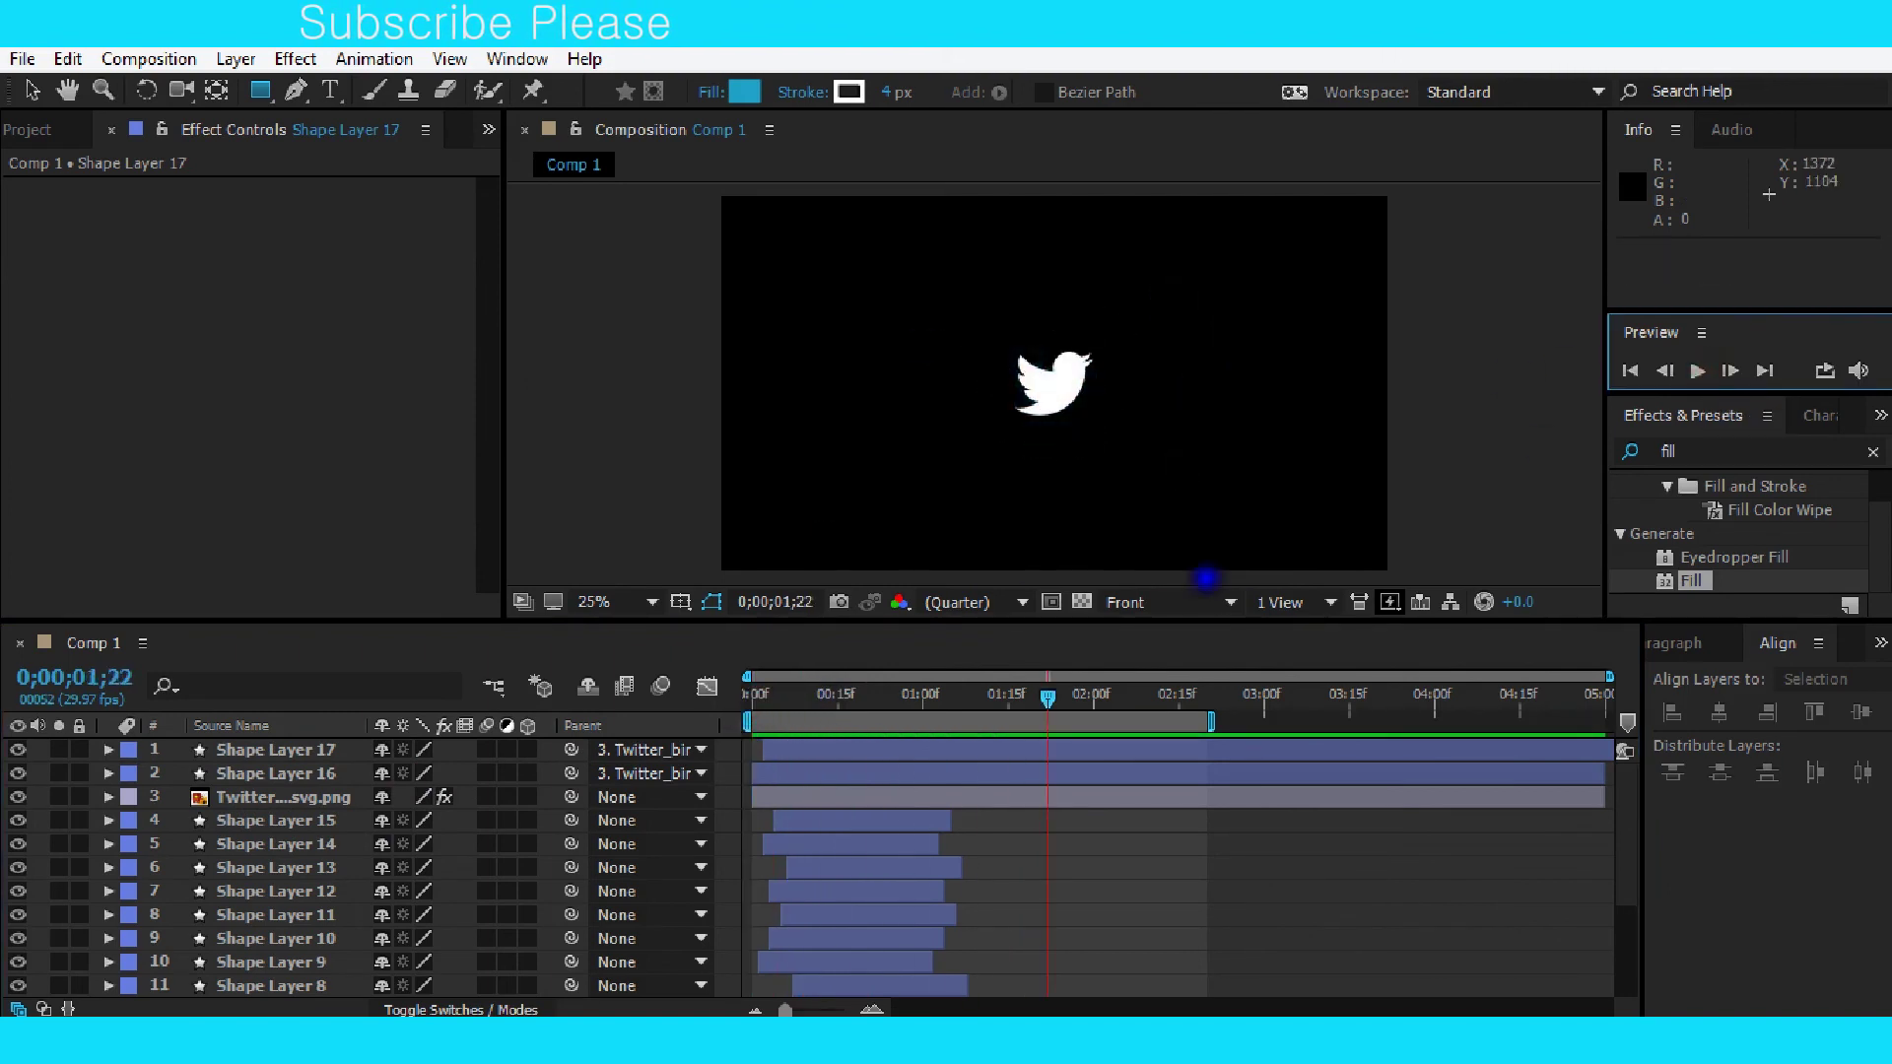
Shift Shape Layer 17 one frame later so its In point is 0;00;00;03.
click(897, 753)
drag(887, 751, 895, 747)
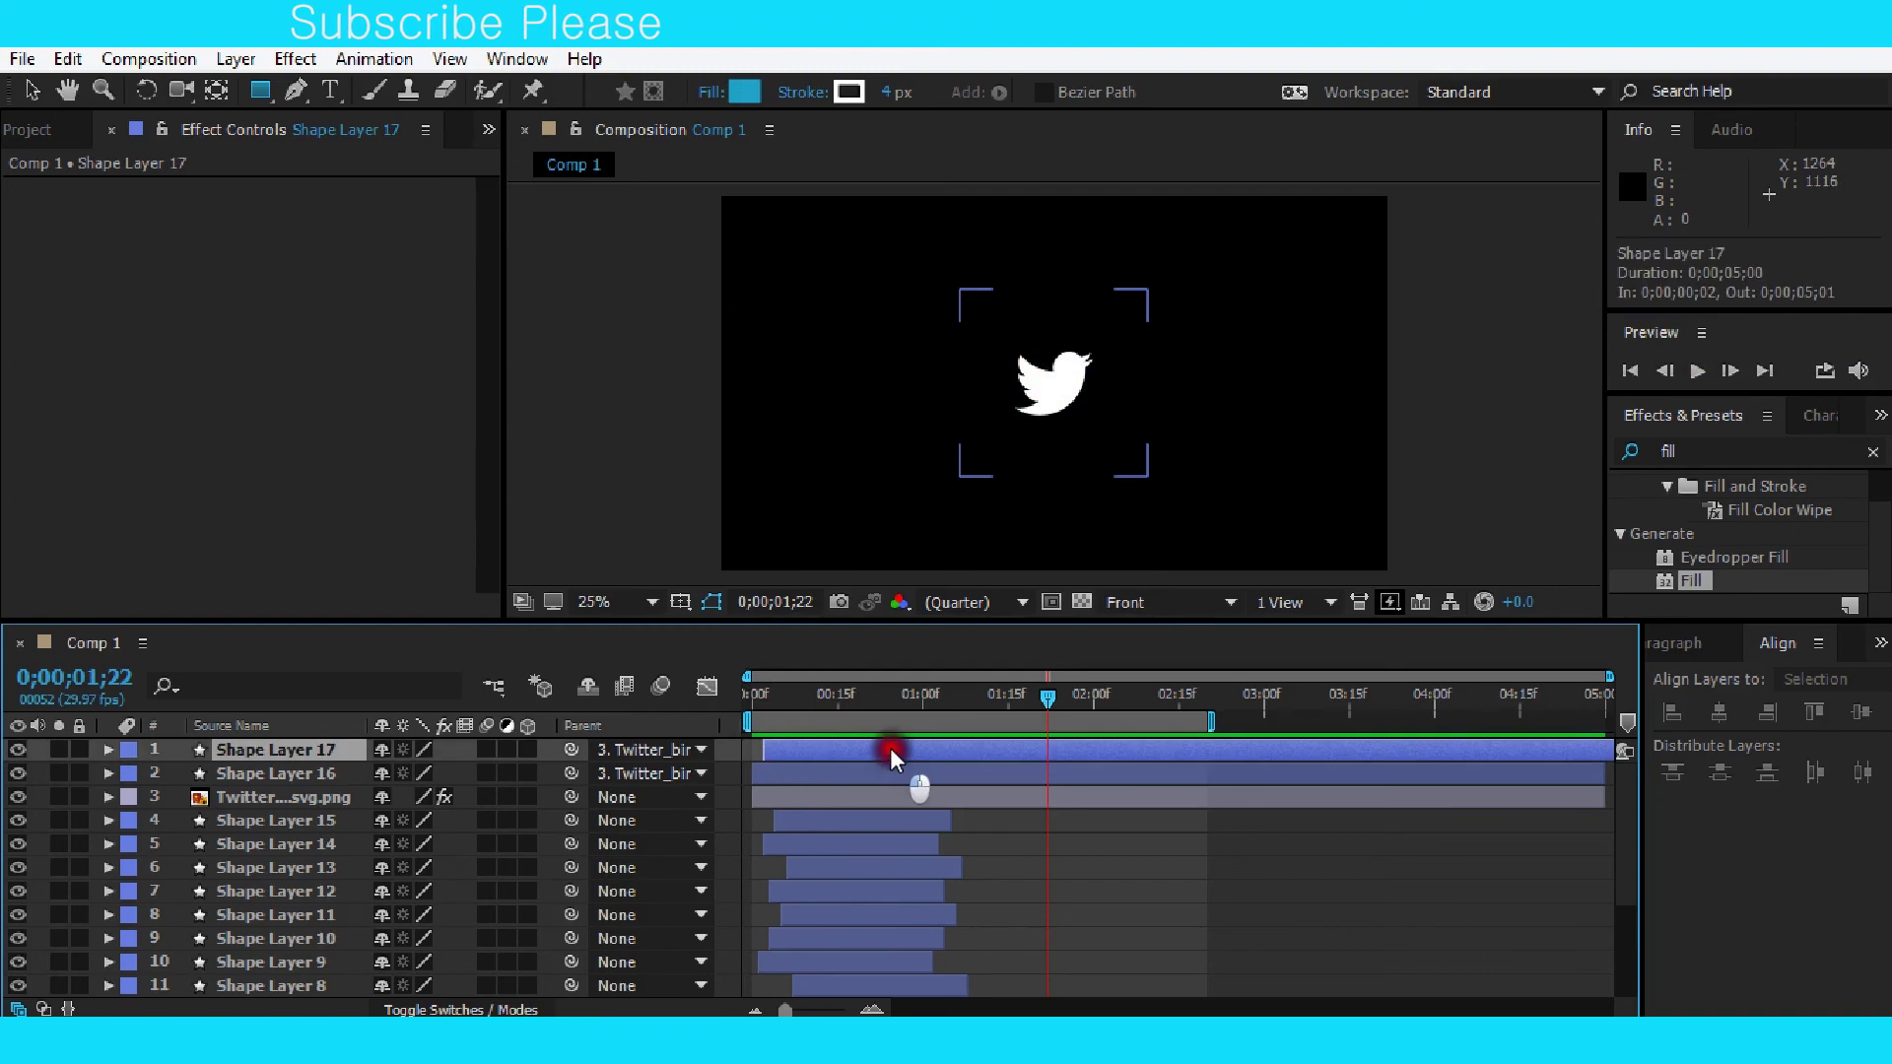
drag(1044, 700, 757, 724)
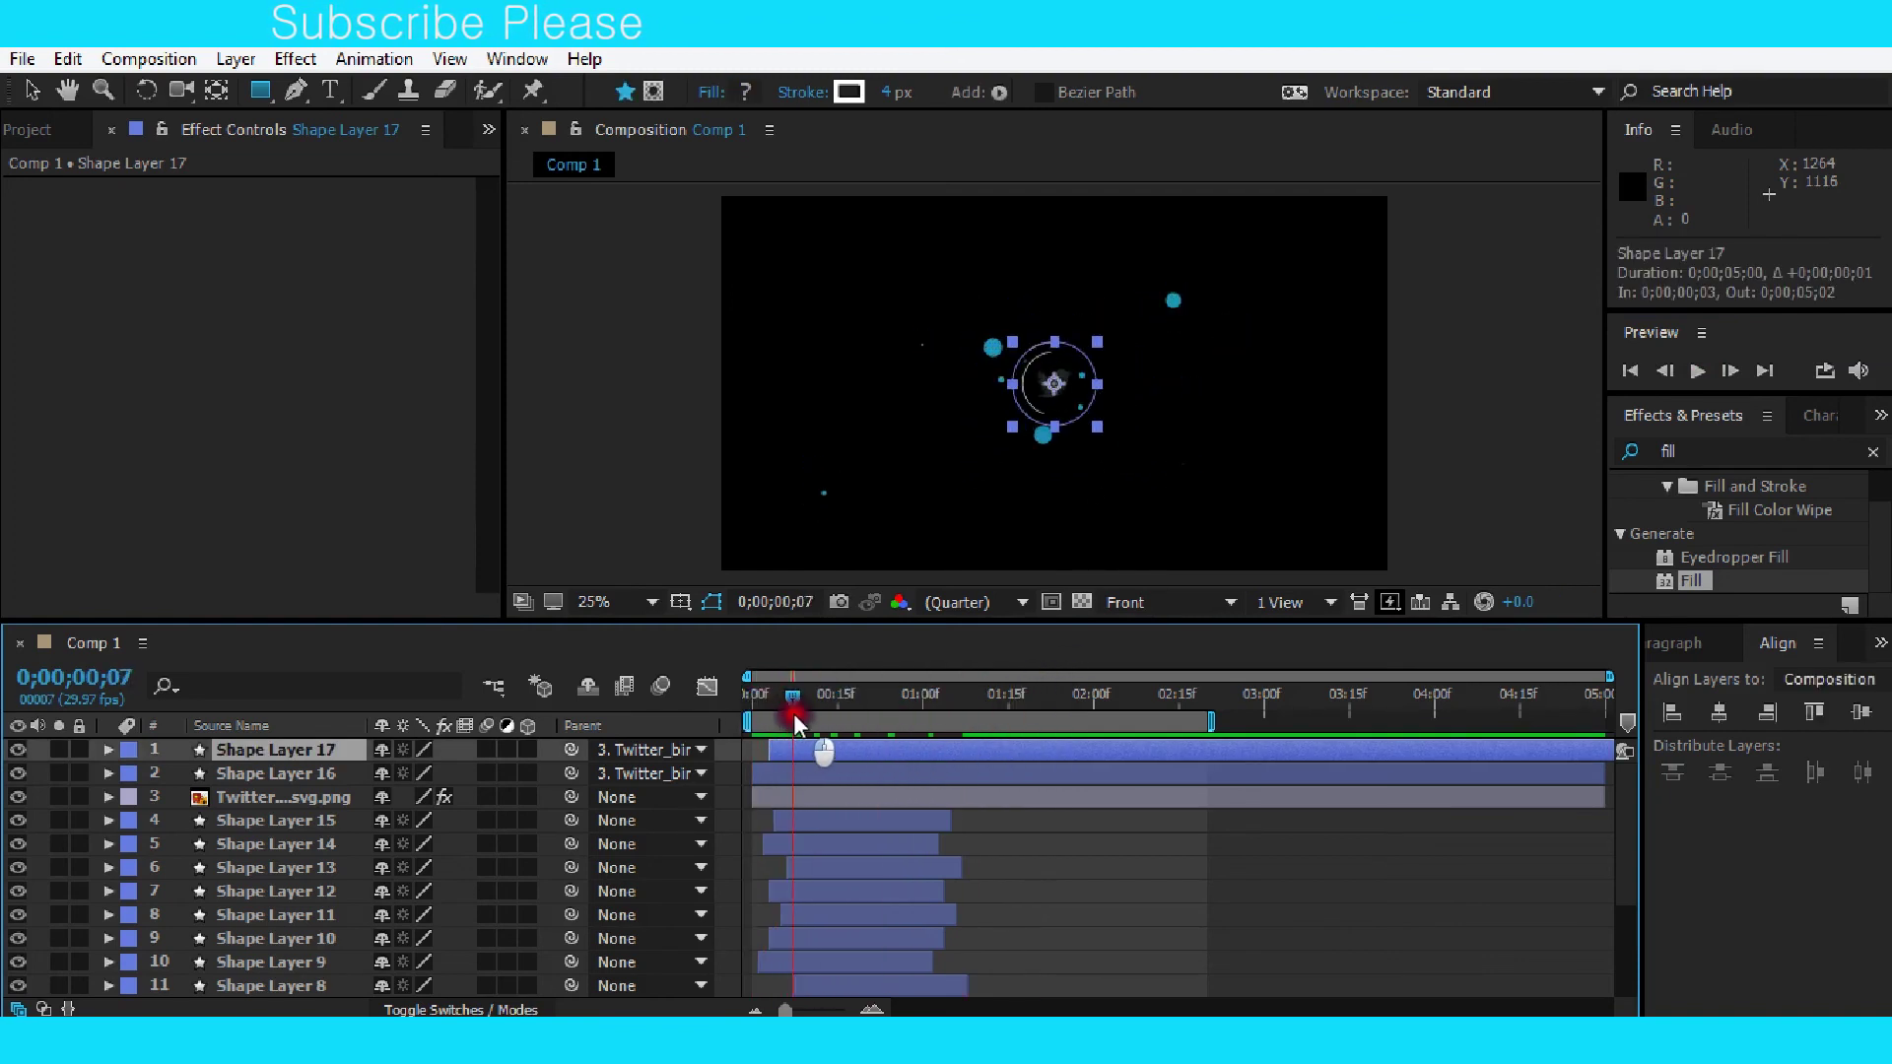
drag(757, 723, 838, 695)
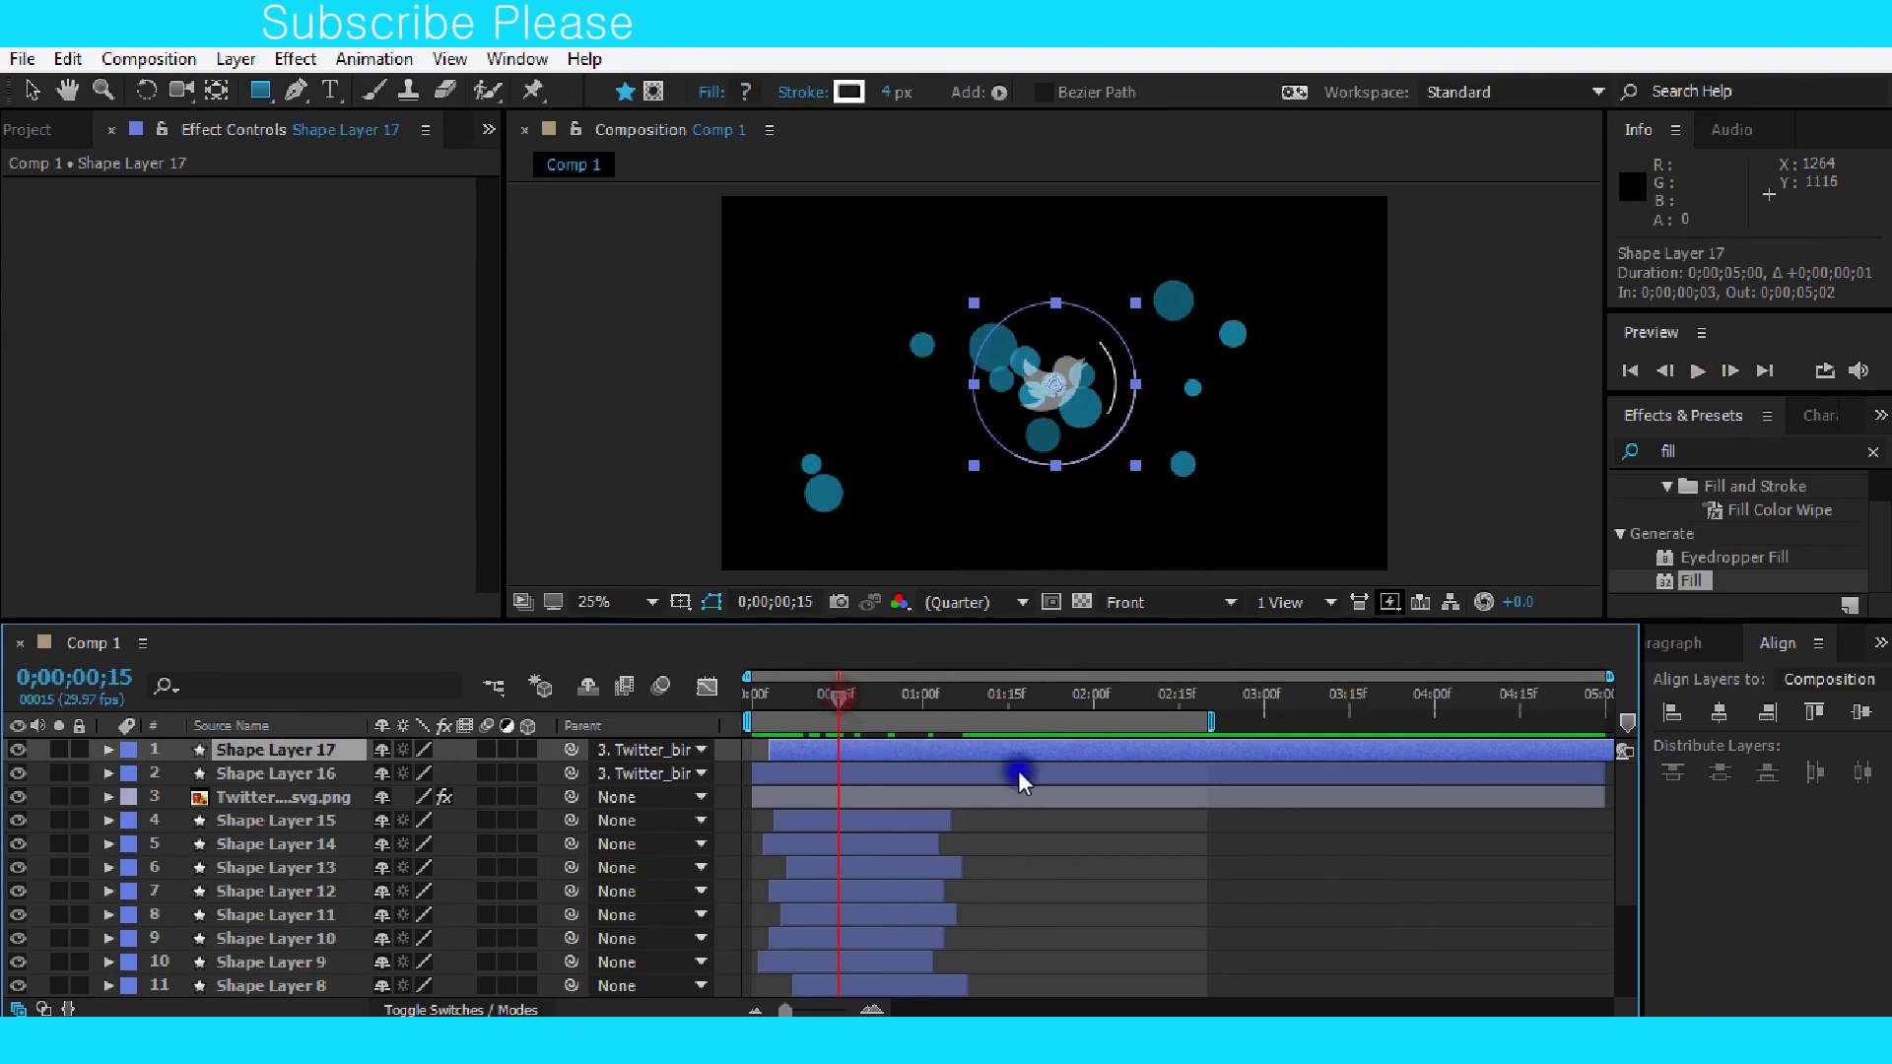
click(1086, 902)
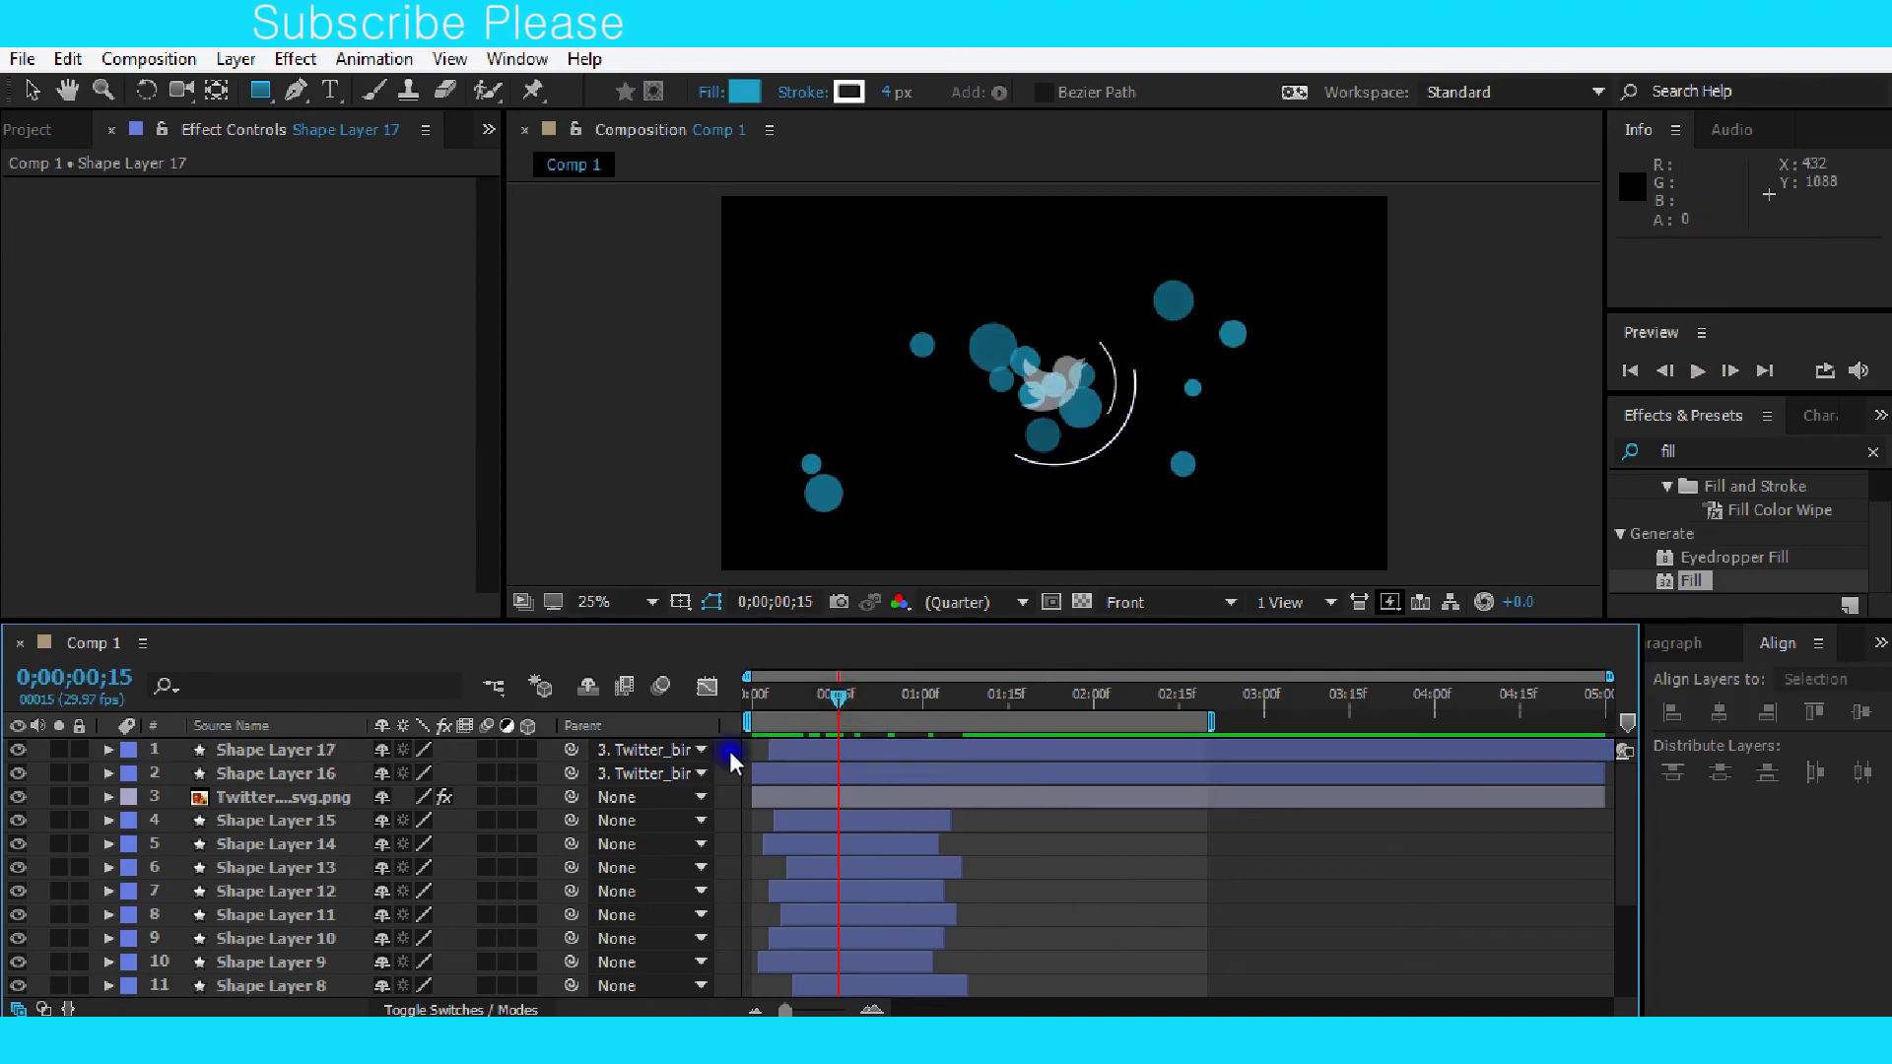
Duplicate the Shape Layer 15 blue circle and centre the copy in the composition.
click(252, 821)
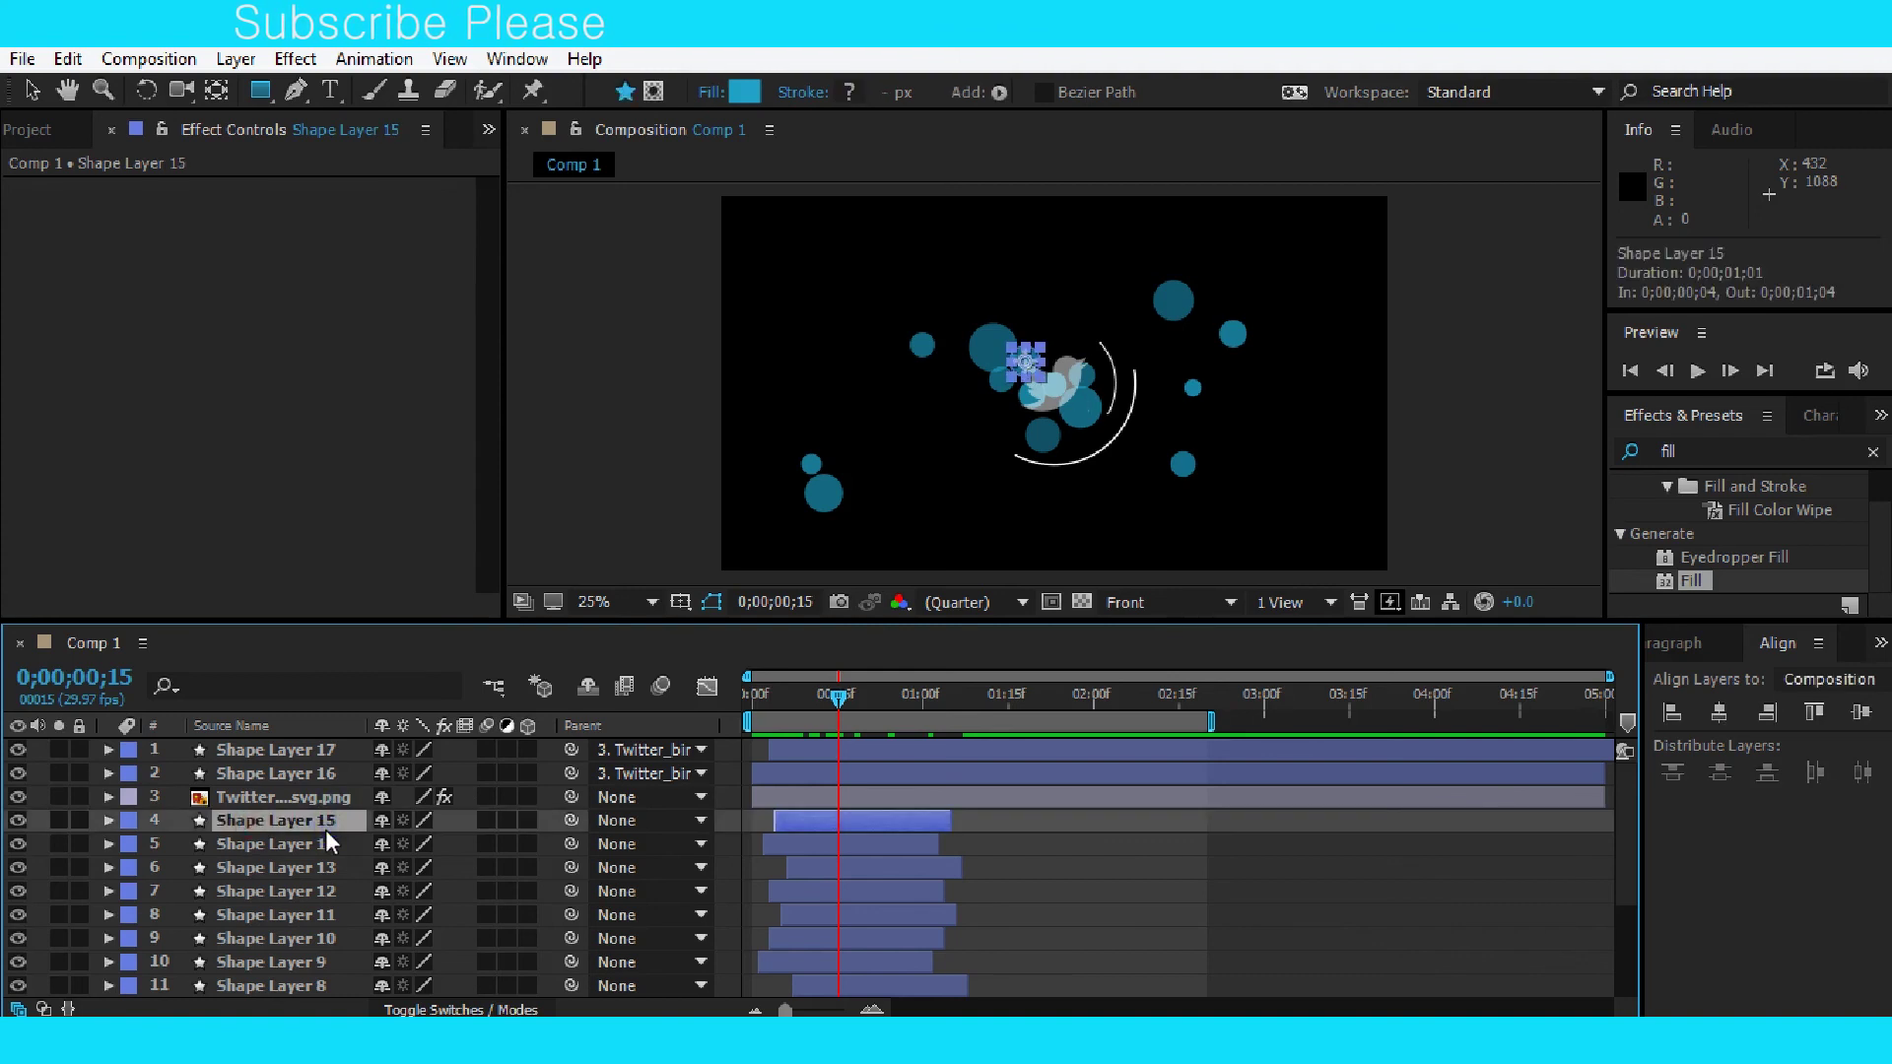
key(ctrl+d)
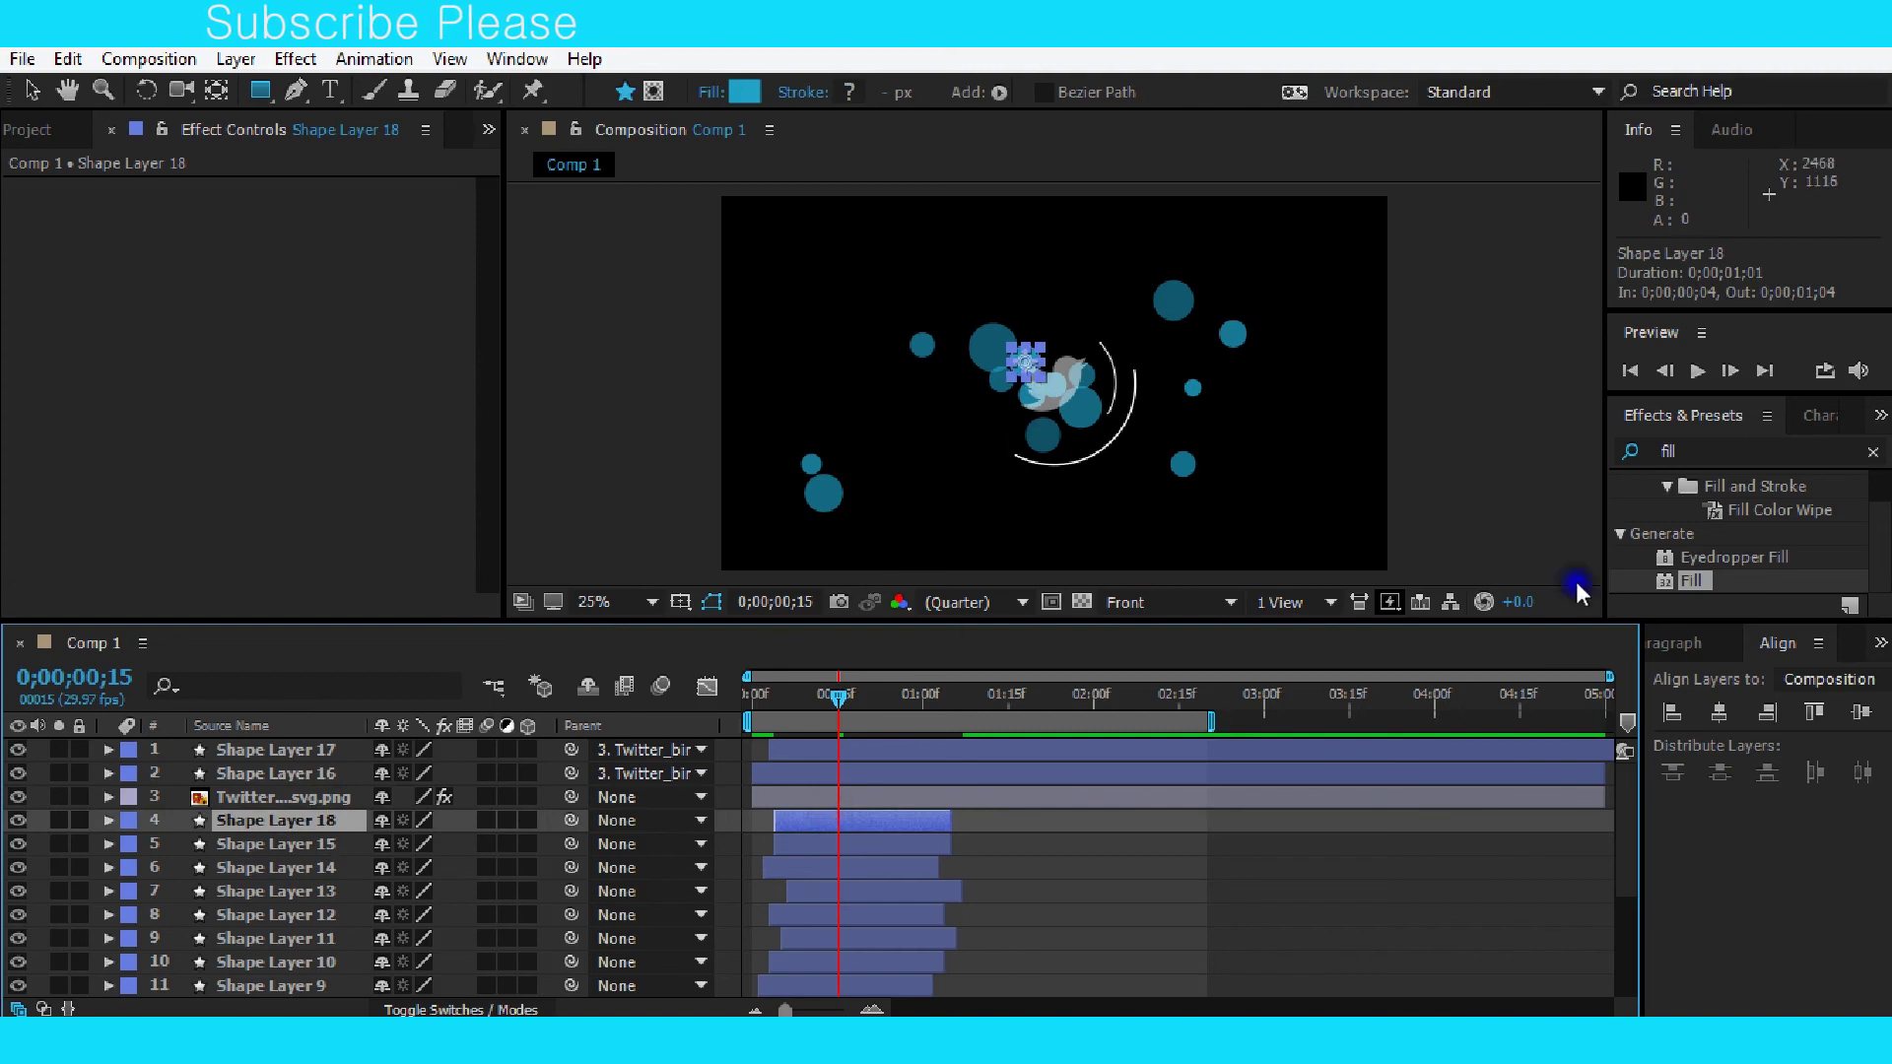
click(1720, 712)
click(1854, 714)
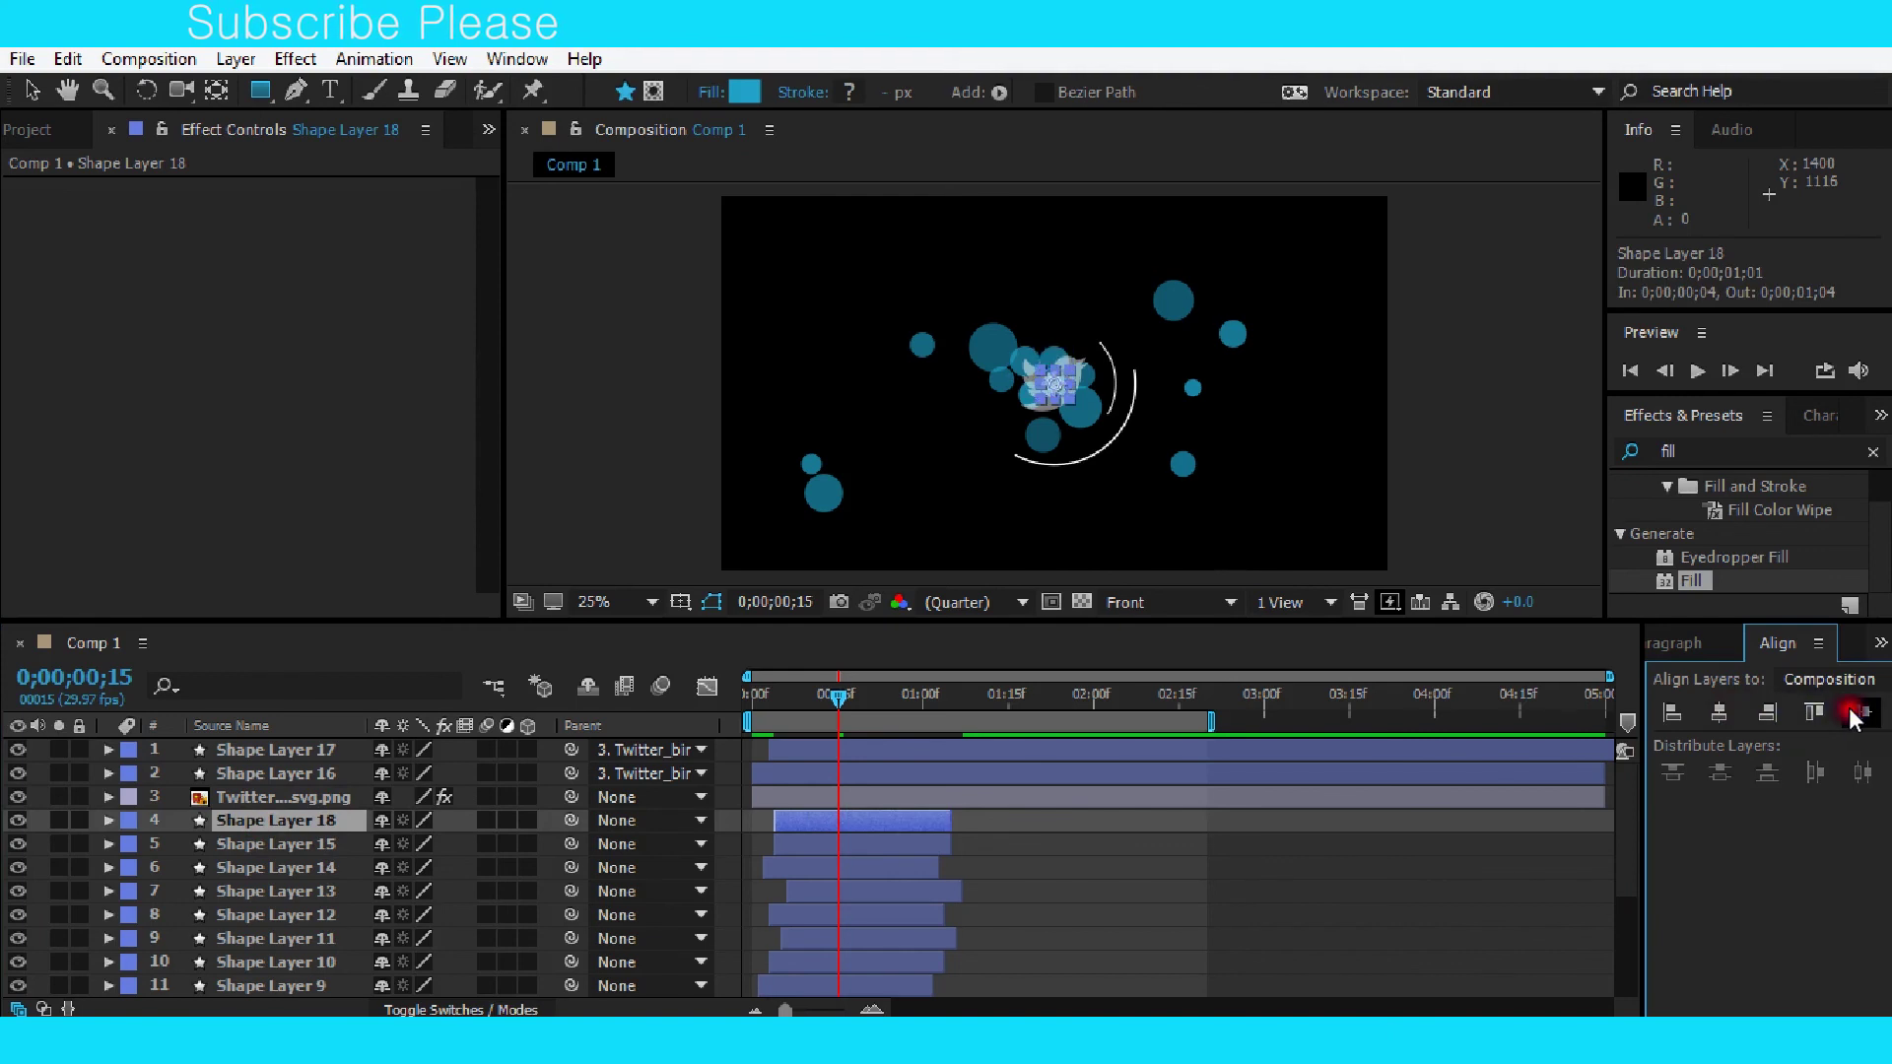
Scale Shape Layer 18 to 920% behind the bird and duplicate it as Shape Layer 19.
click(240, 828)
key(s)
mouse_move(456, 845)
mouse_down()
mouse_move(1224, 941)
mouse_move(1765, 911)
mouse_move(1660, 938)
mouse_up()
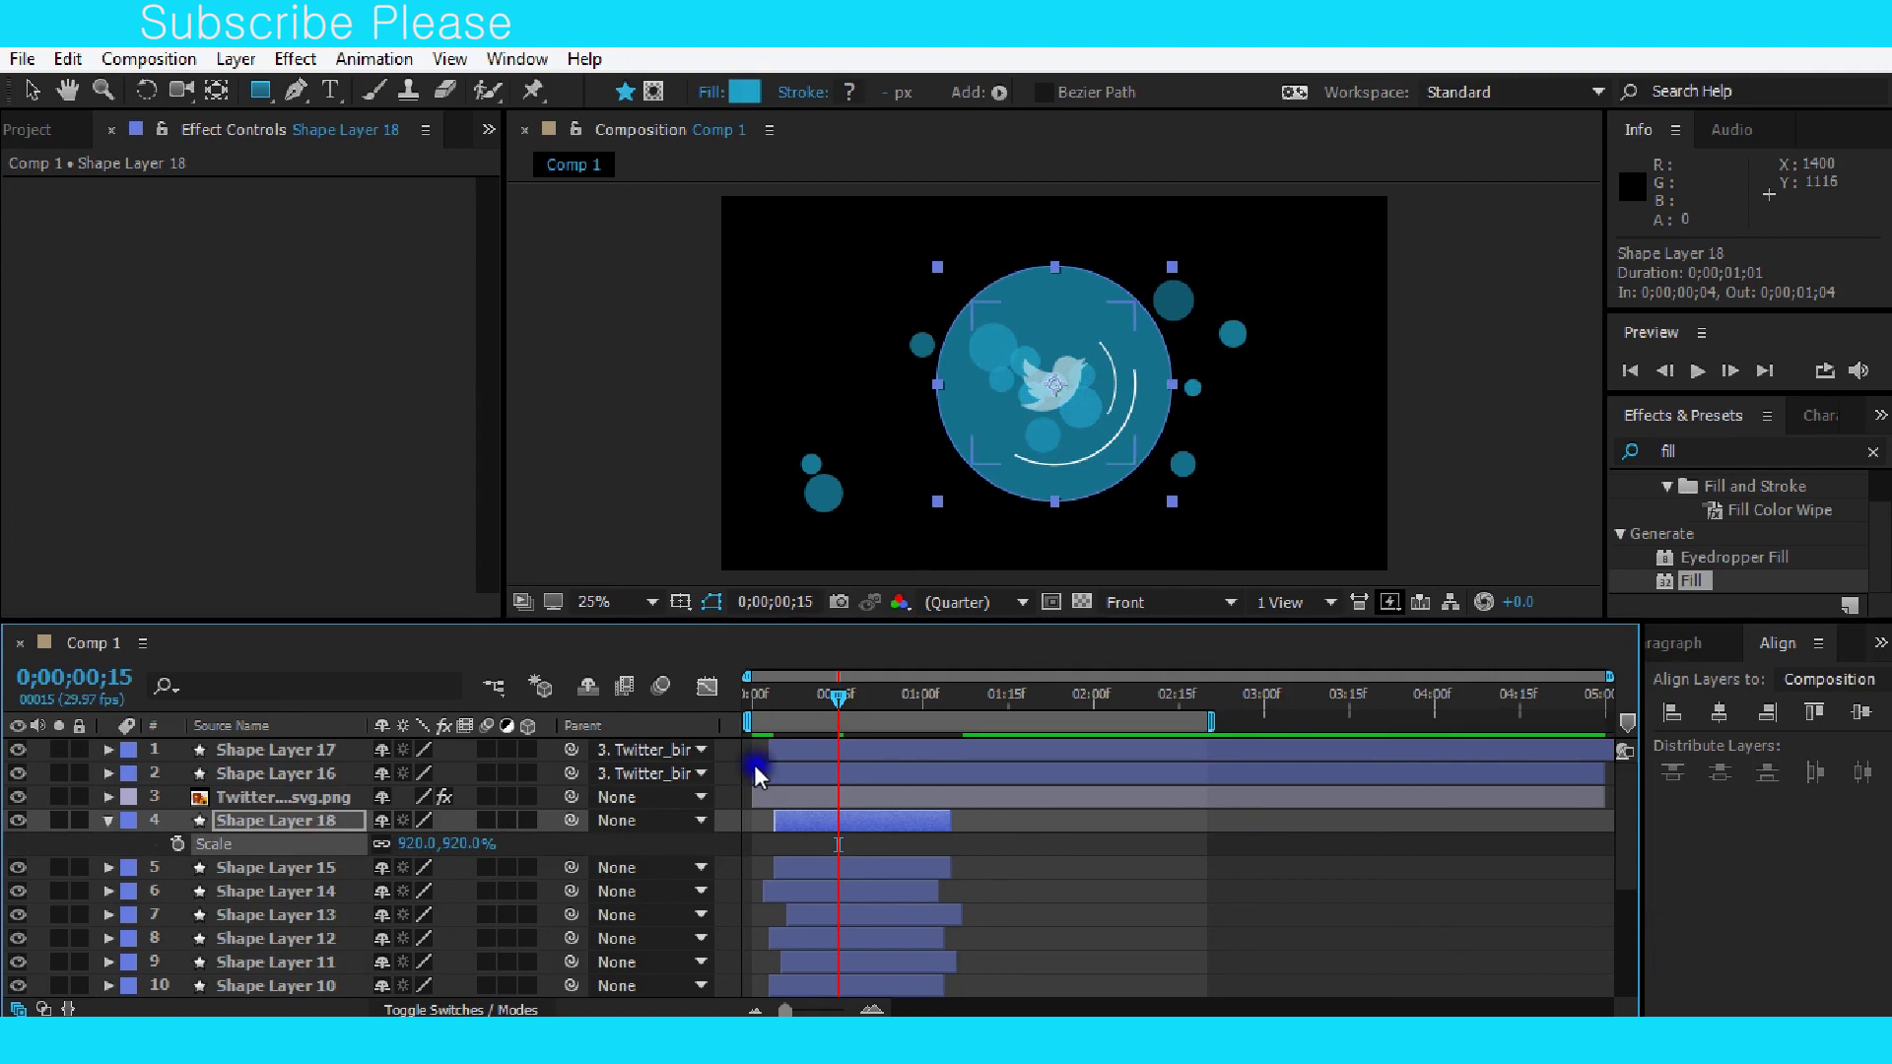
click(799, 821)
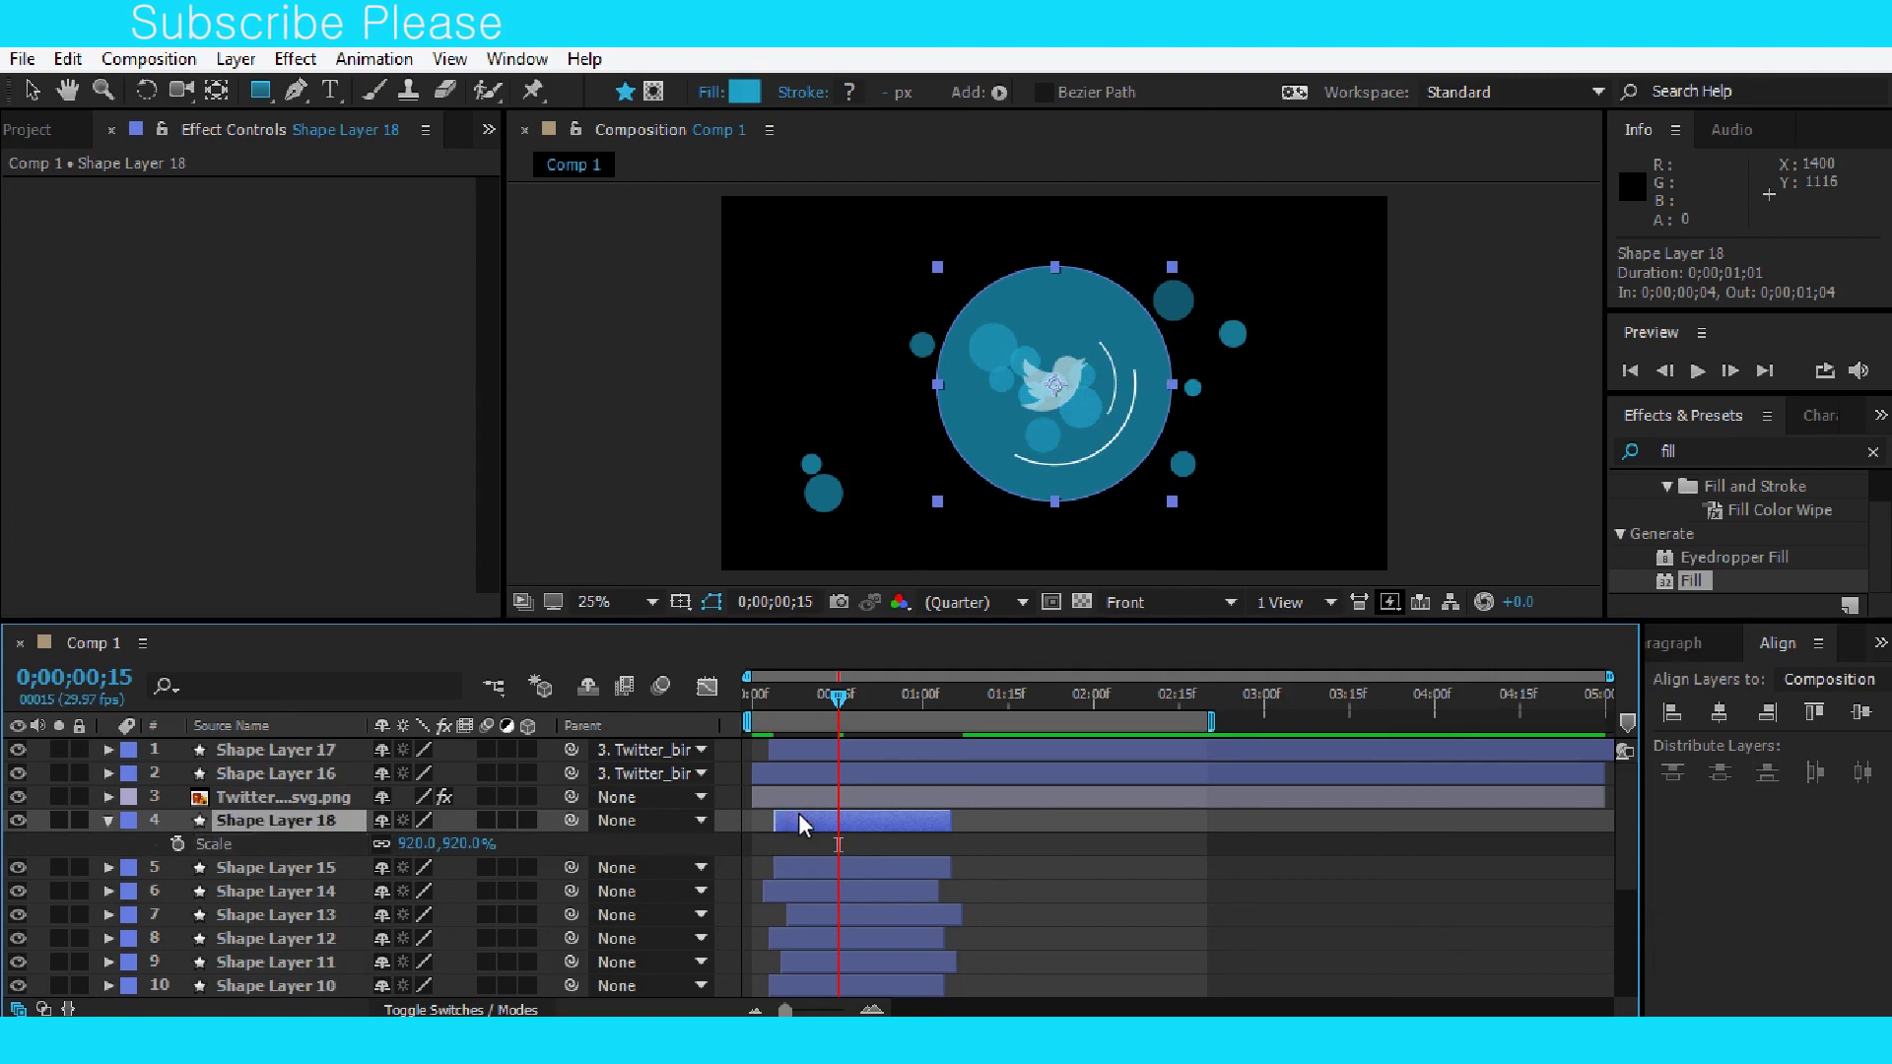
key(ctrl+d)
click(313, 823)
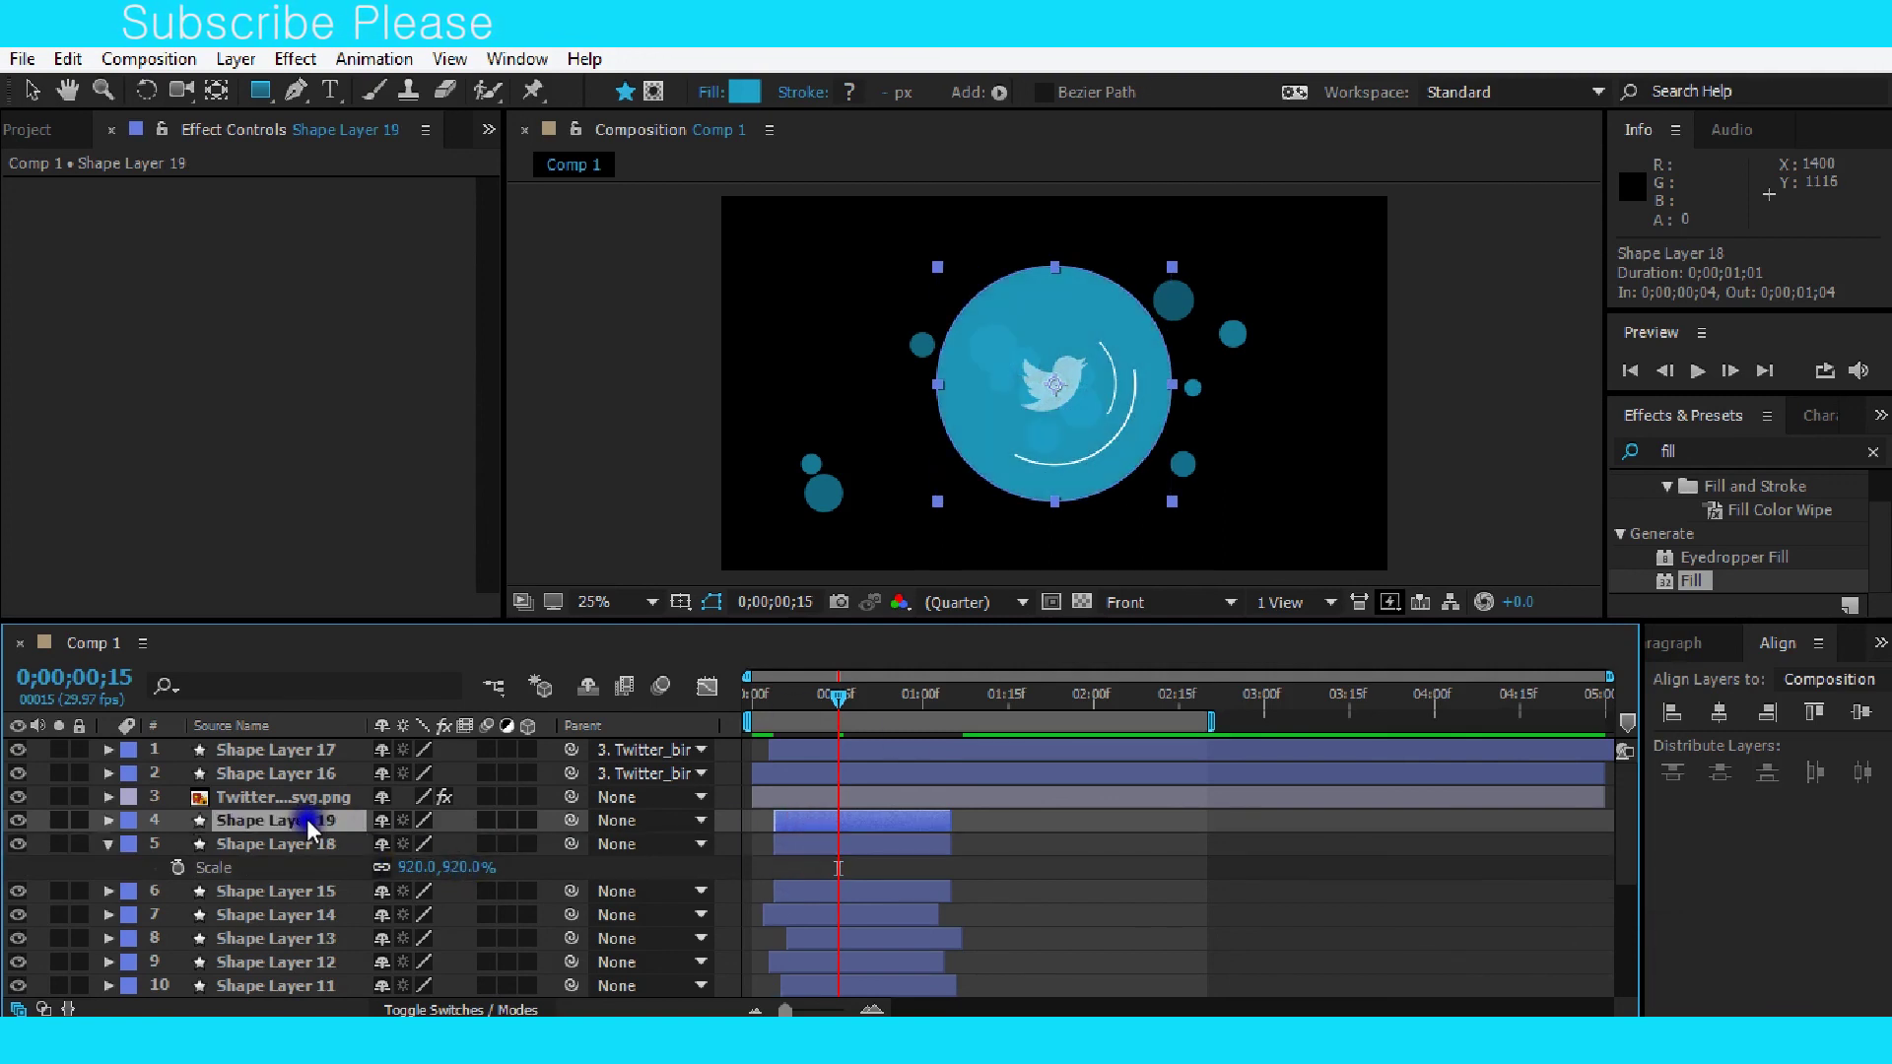
Scale Shape Layer 19's blue circle to 1514% behind the 920% circle, then play back the intro.
key(s)
mouse_move(457, 845)
mouse_down()
mouse_move(1501, 892)
mouse_move(1348, 910)
mouse_up()
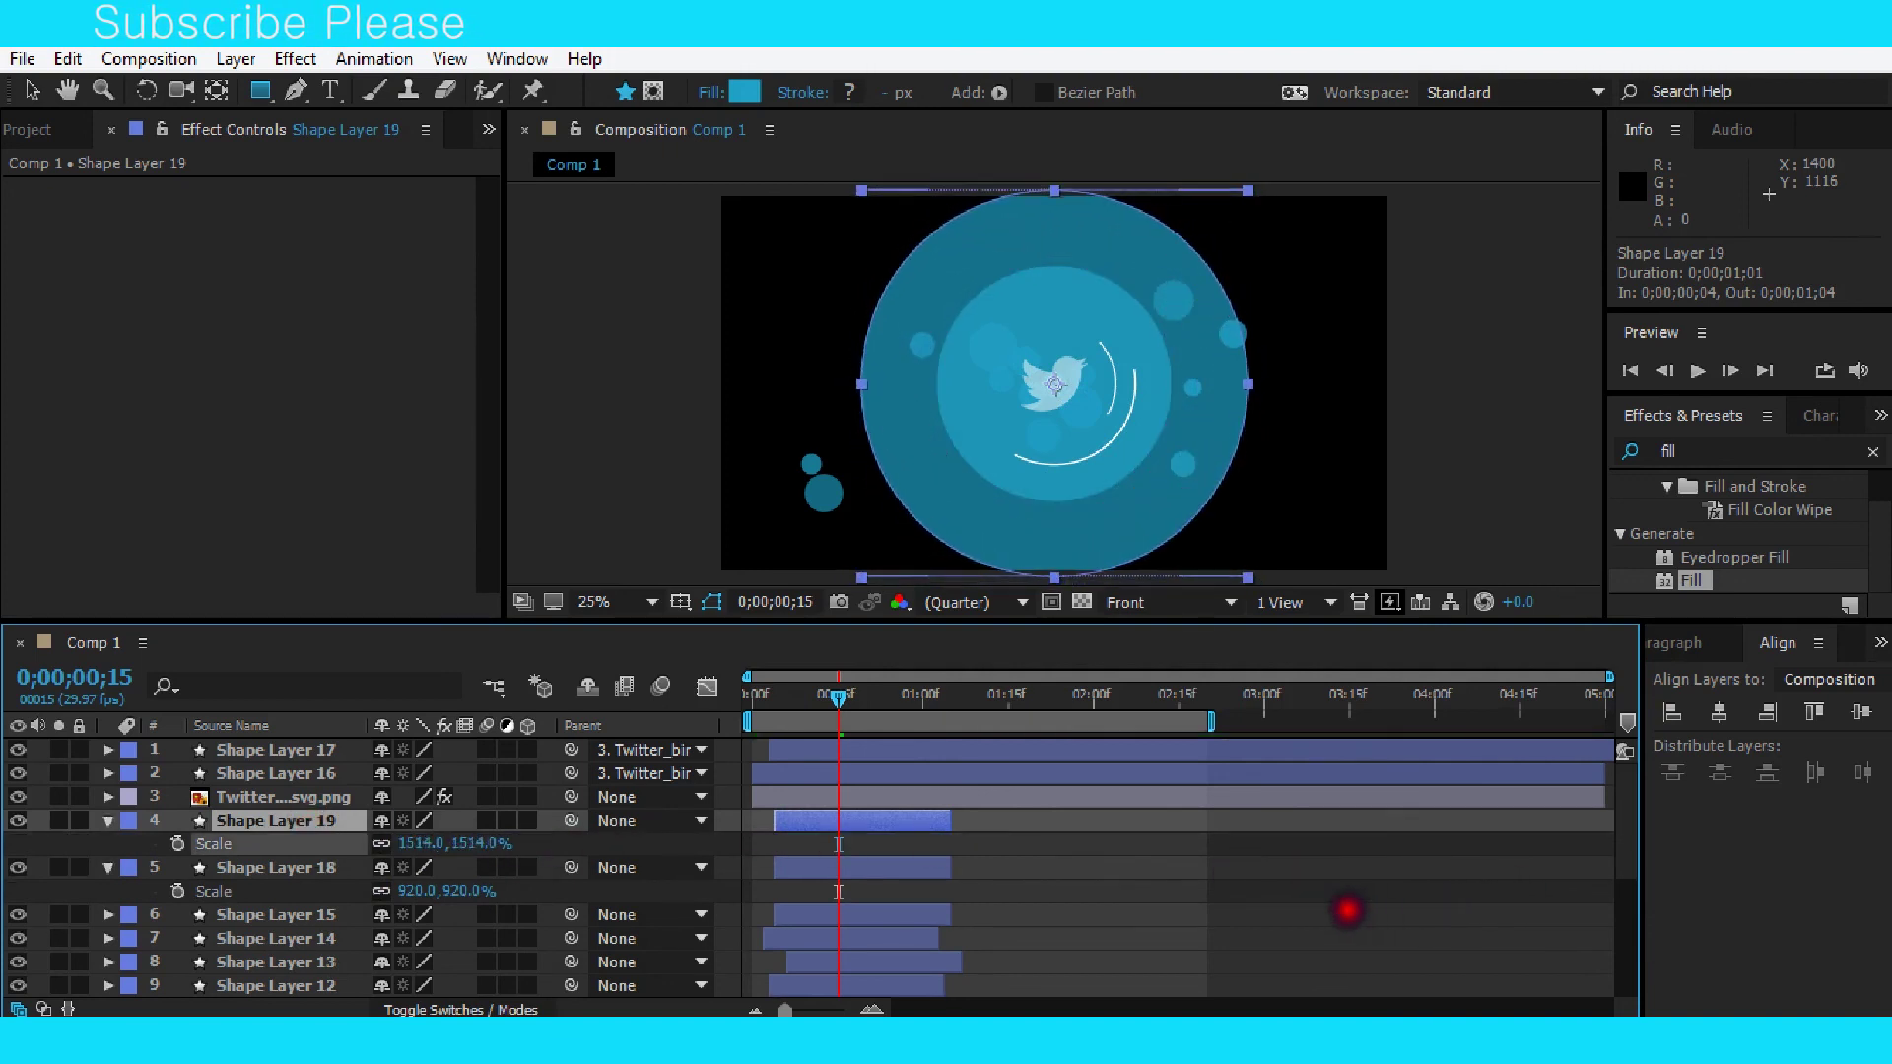
mouse_move(832, 690)
mouse_down()
mouse_move(869, 686)
mouse_move(755, 693)
mouse_up()
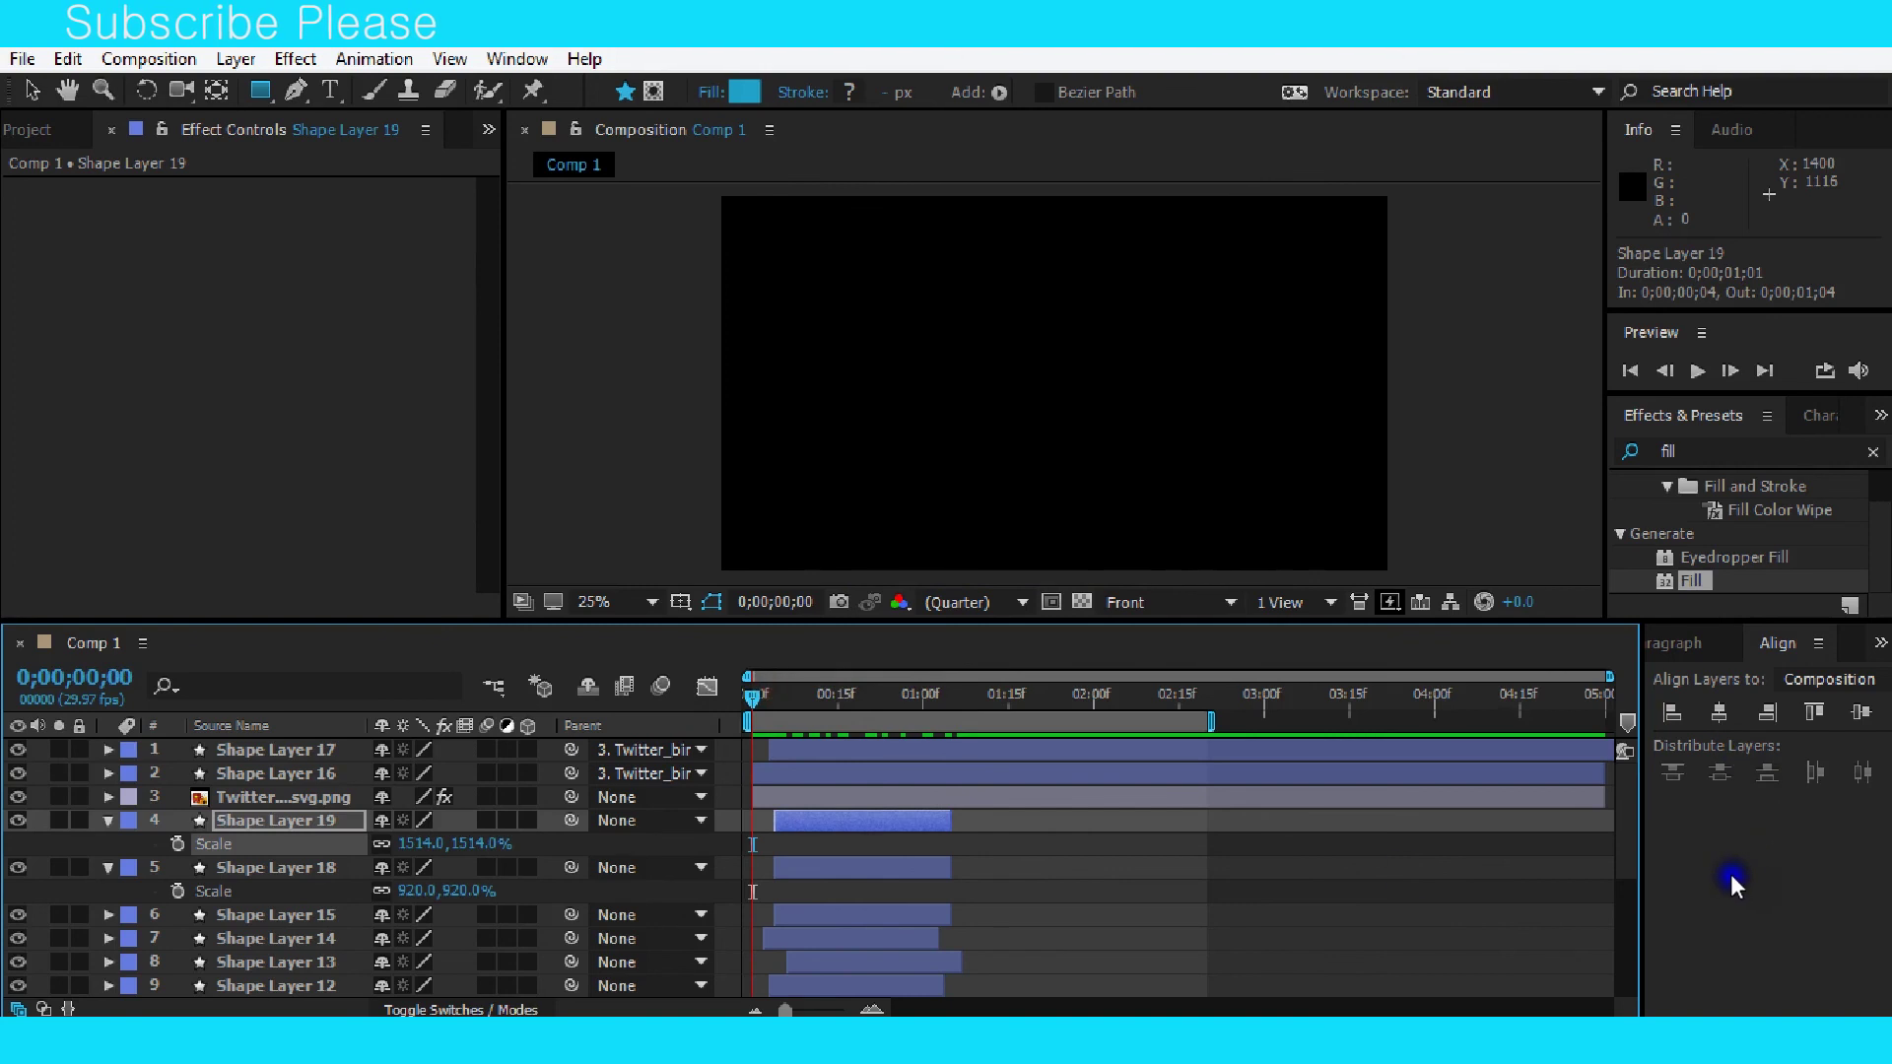
click(1698, 372)
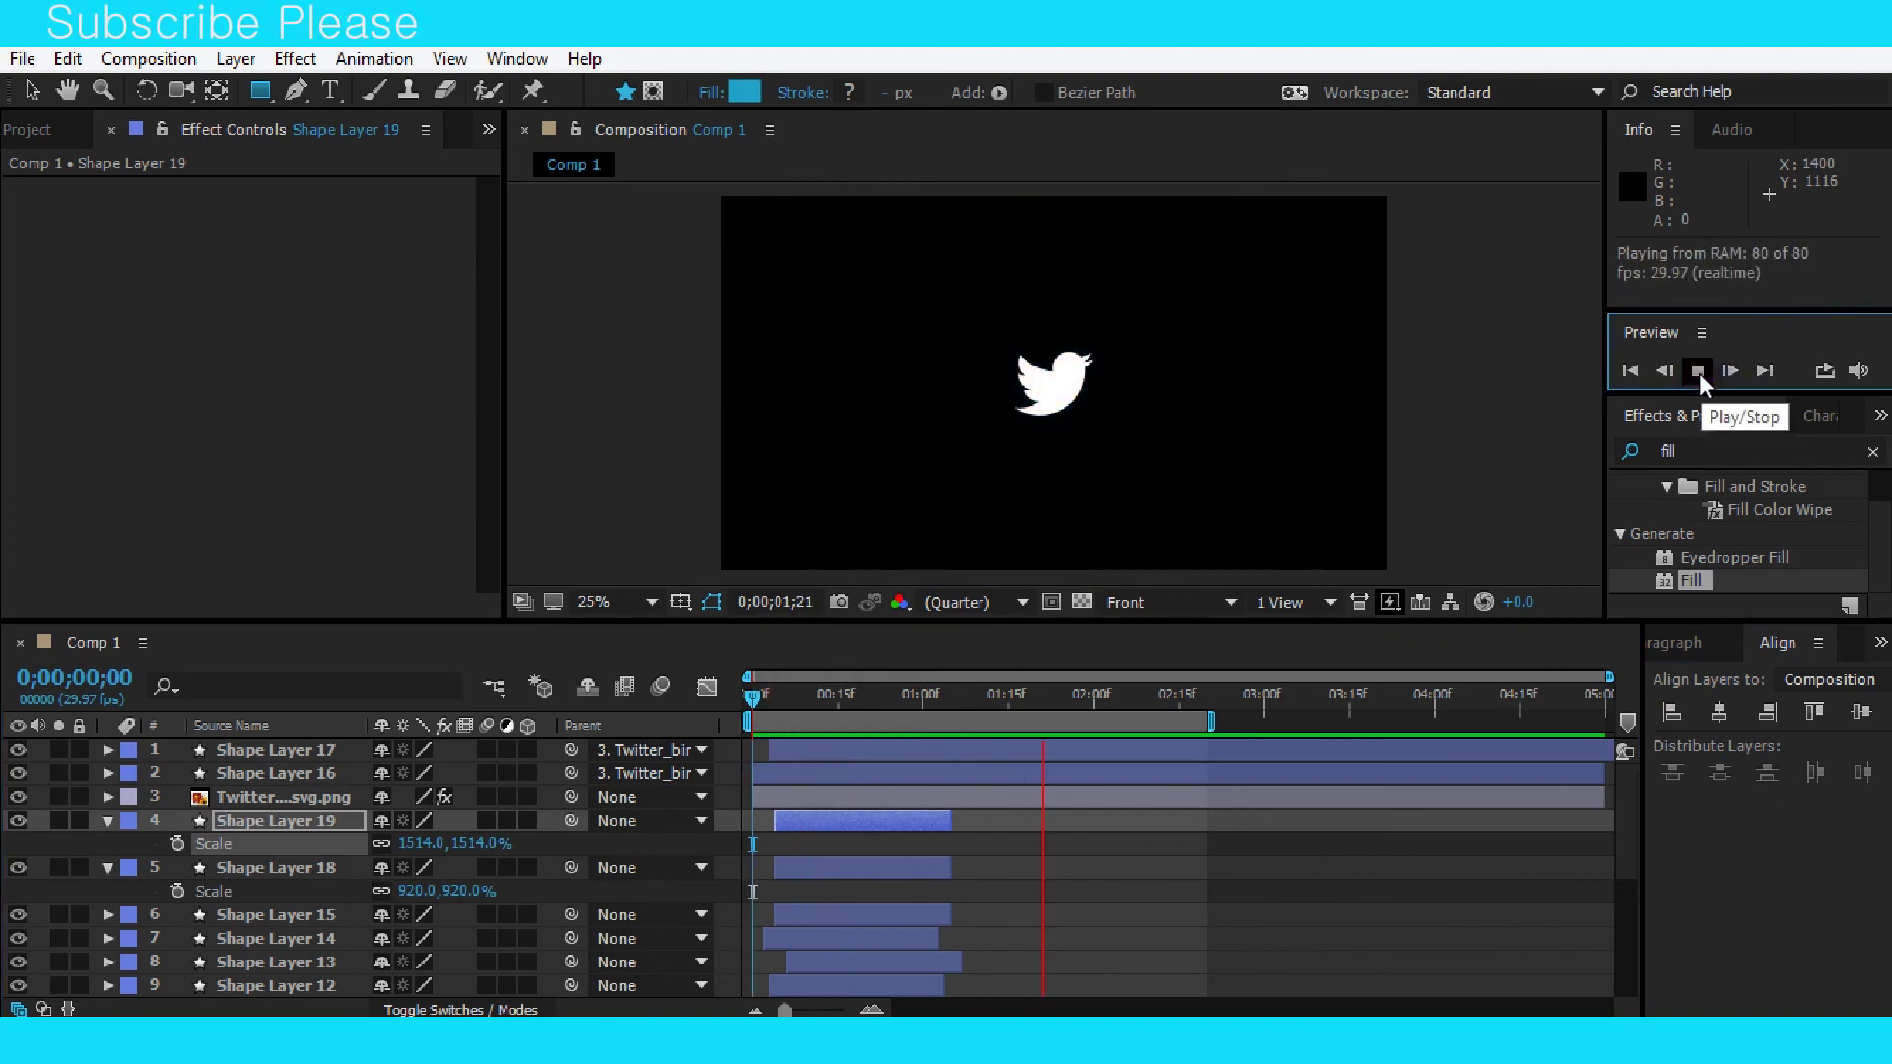